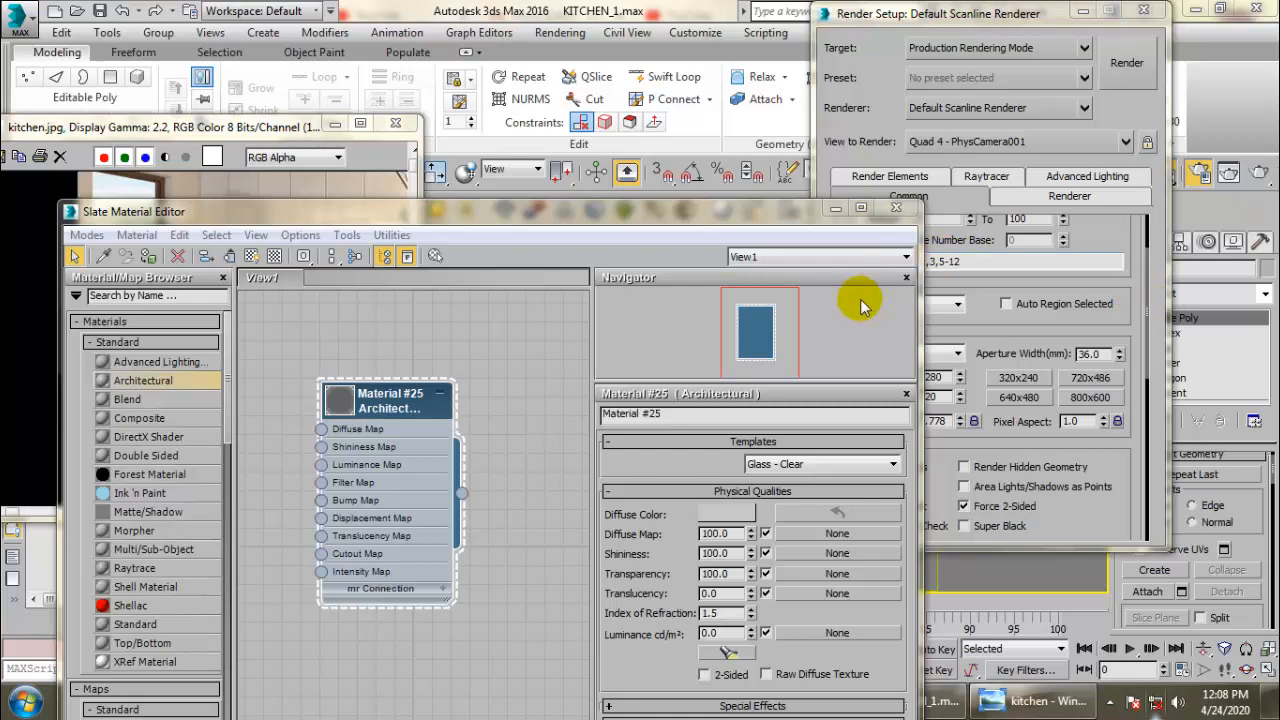
# Step: Minimise the Slate Material Editor, close Render Setup, and look over the kitchen reference image
pyautogui.click(836, 207)
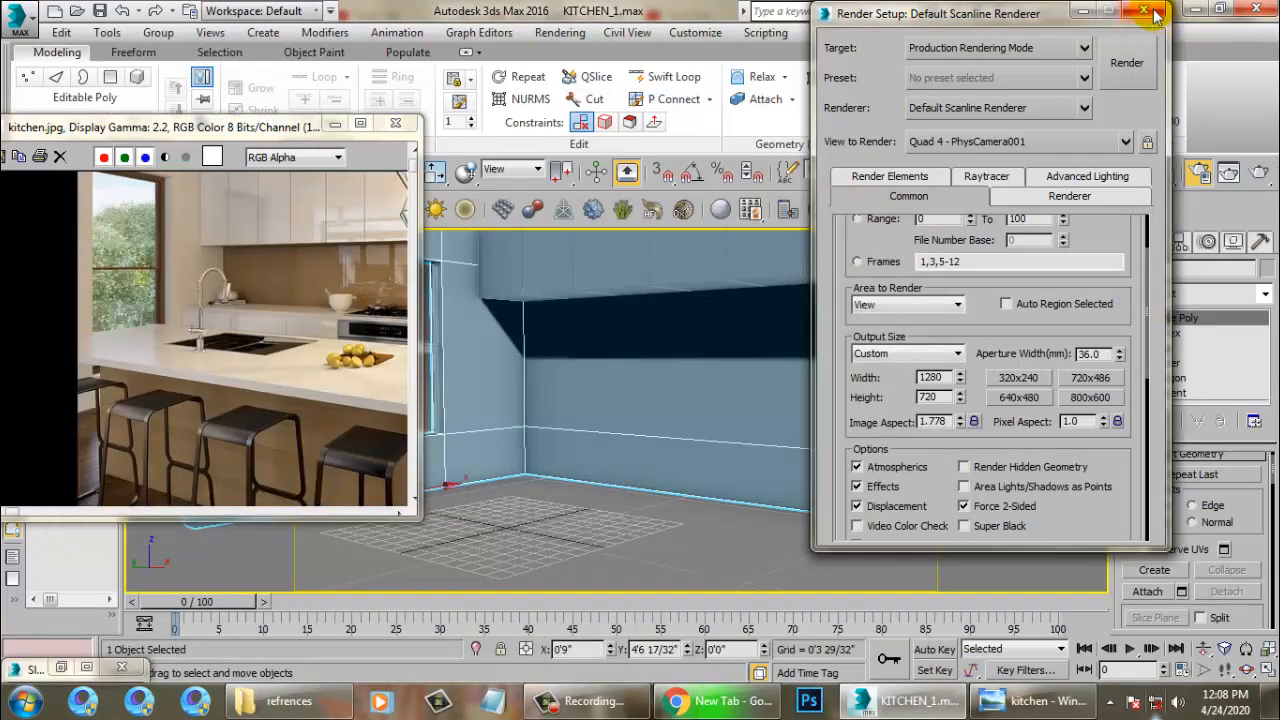
pyautogui.click(1155, 14)
pyautogui.click(595, 402)
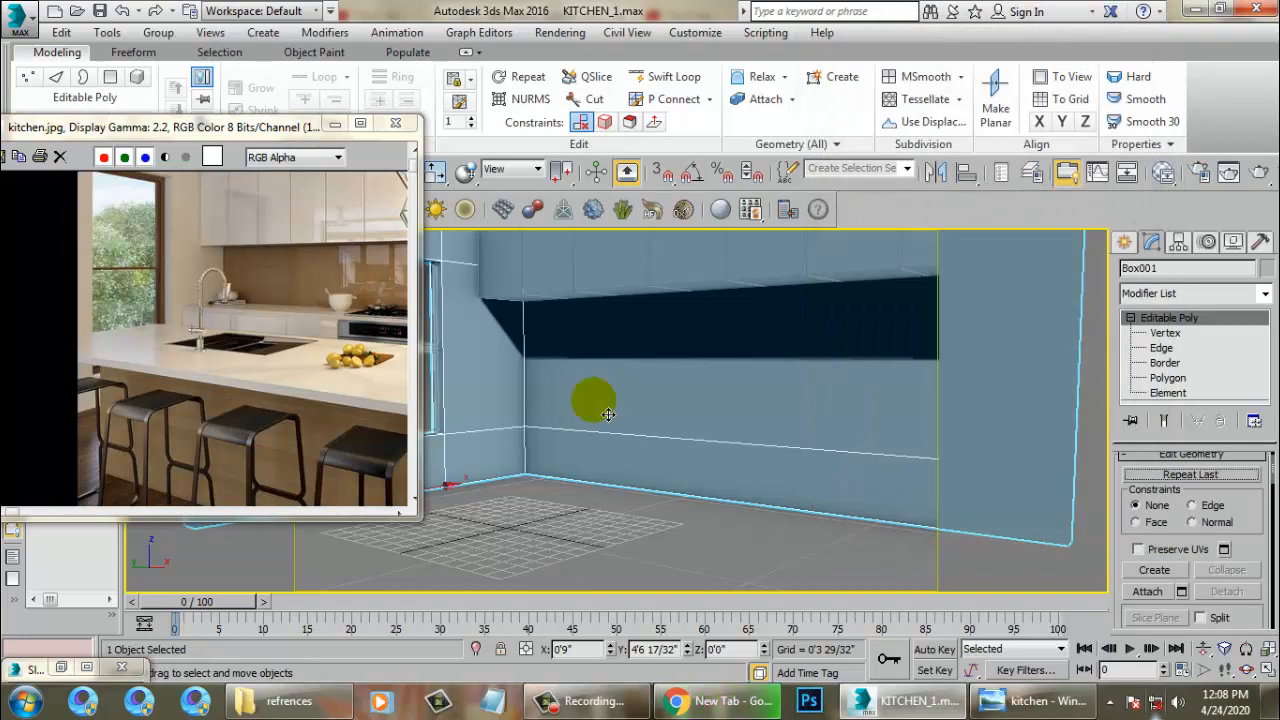
pyautogui.click(254, 362)
pyautogui.scroll(-1, 254, 362)
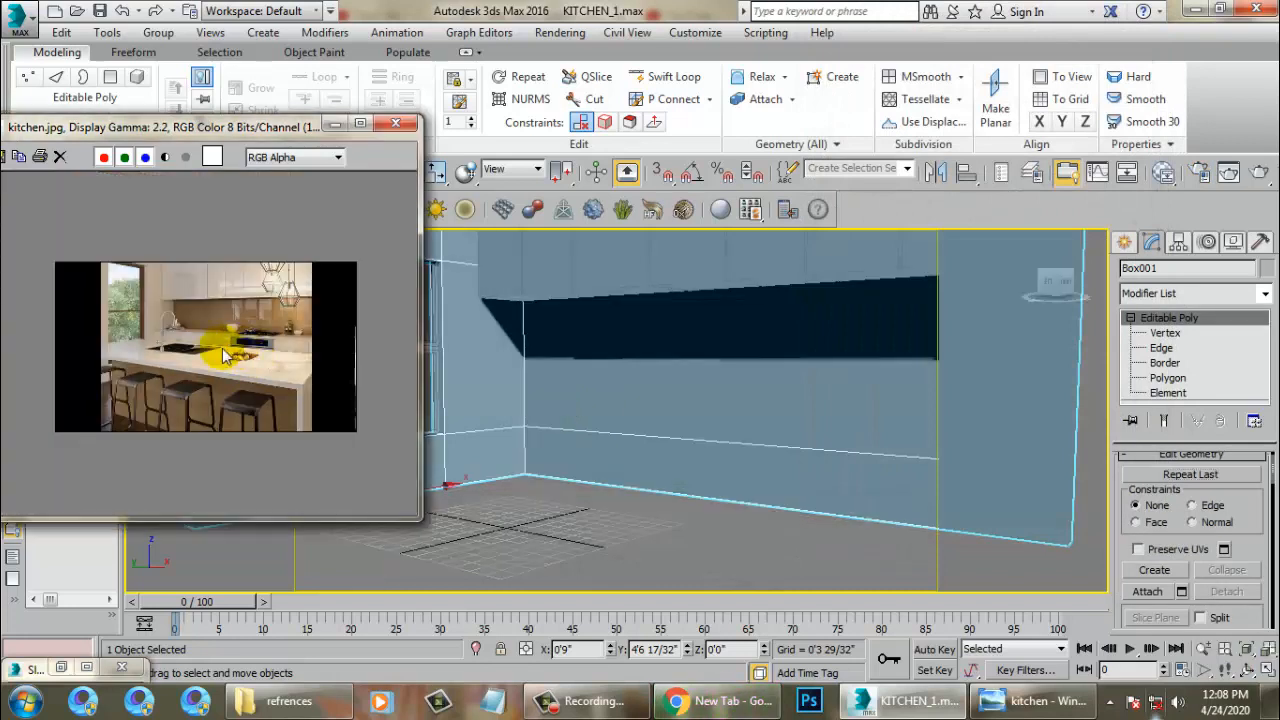
pyautogui.scroll(2, 200, 357)
pyautogui.moveTo(177, 336); pyautogui.dragTo(233, 333, button='middle')
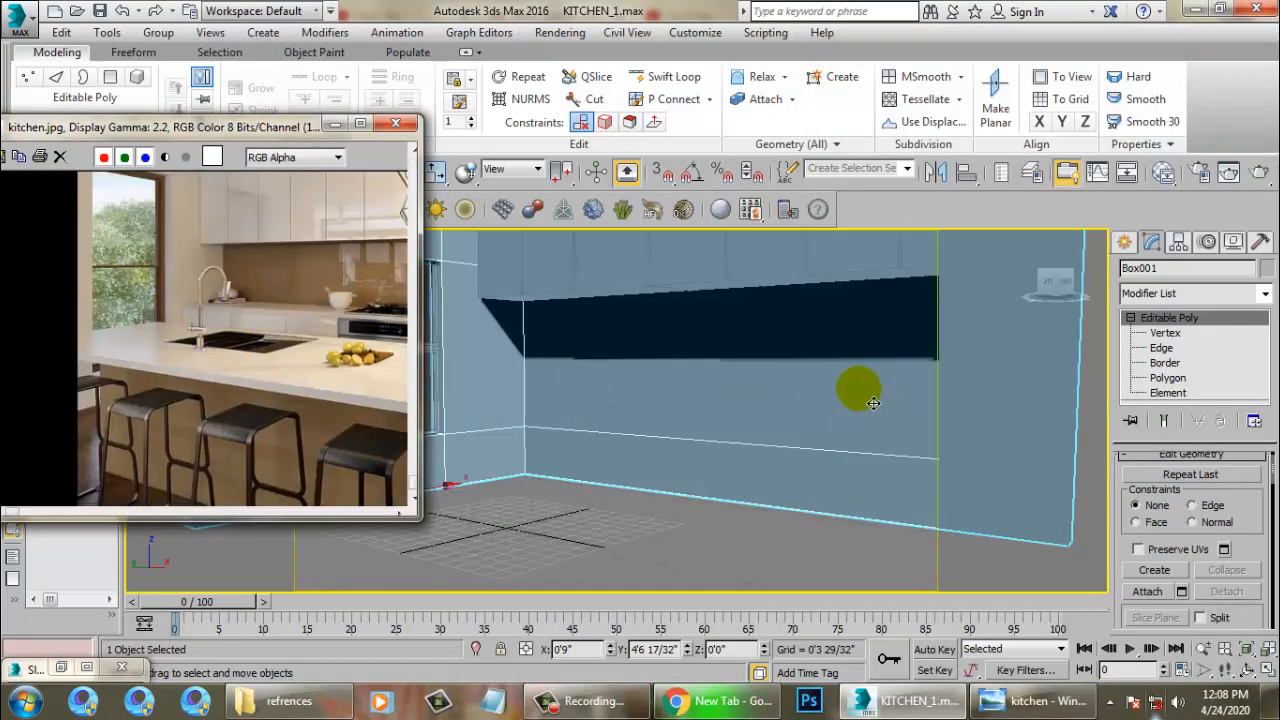
# Step: Draw a box about 9'10" long, 2'3" wide and 2'1" high in the Top view, along the inside of the long wall
pyautogui.keyDown('alt'); pyautogui.moveTo(873, 404); pyautogui.dragTo(871, 440, button='middle'); pyautogui.keyUp('alt')
pyautogui.keyDown('alt'); pyautogui.moveTo(674, 434); pyautogui.dragTo(755, 425, button='middle'); pyautogui.keyUp('alt')
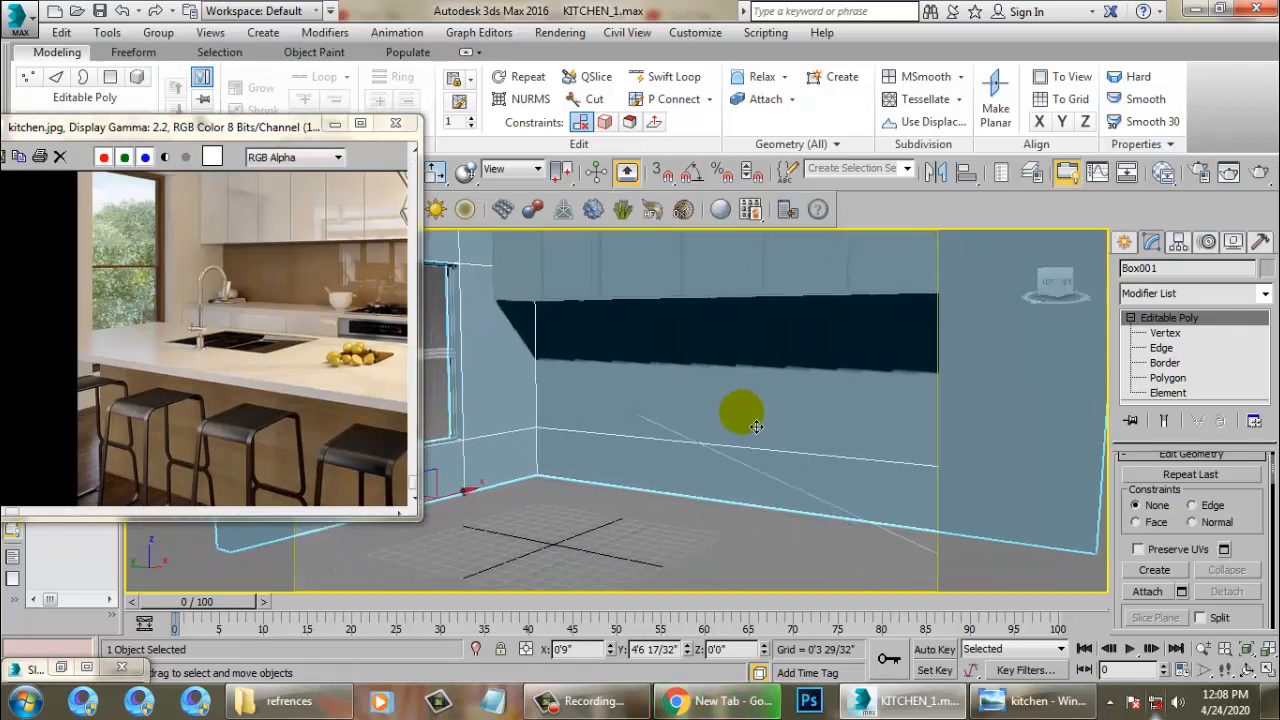
pyautogui.click(1124, 243)
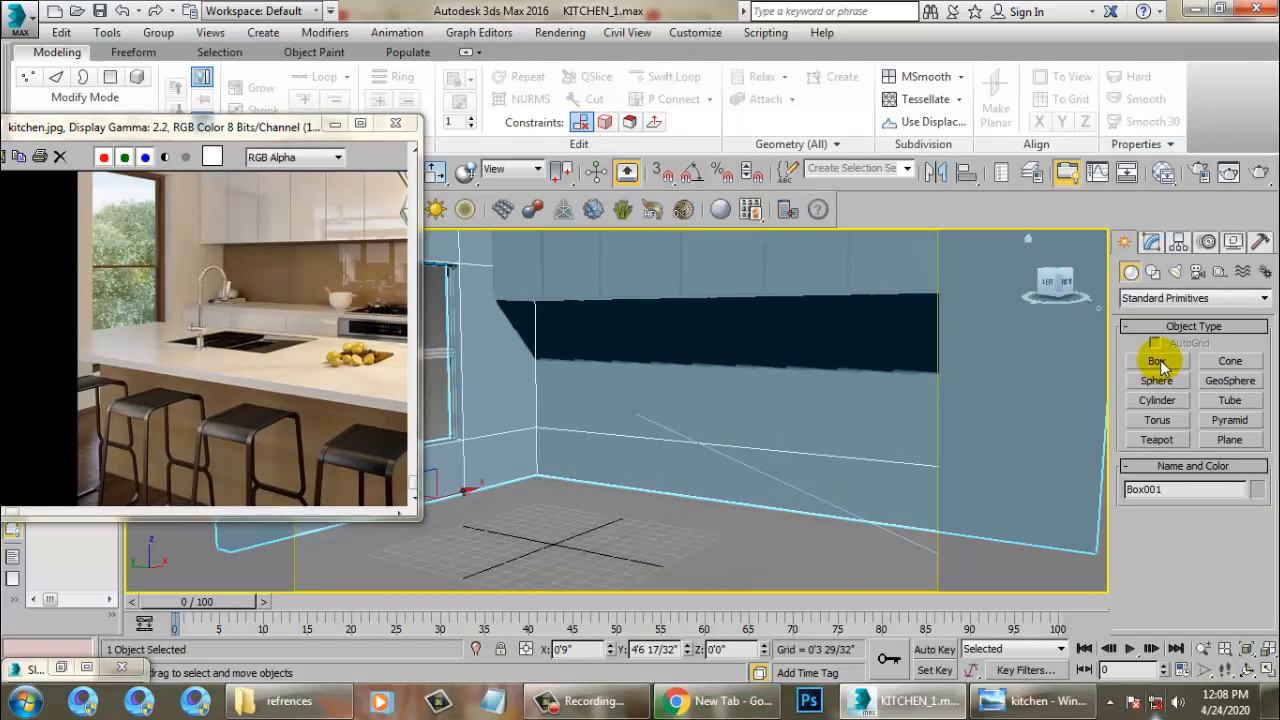
pyautogui.click(1161, 363)
pyautogui.hotkey('alt', 'w')
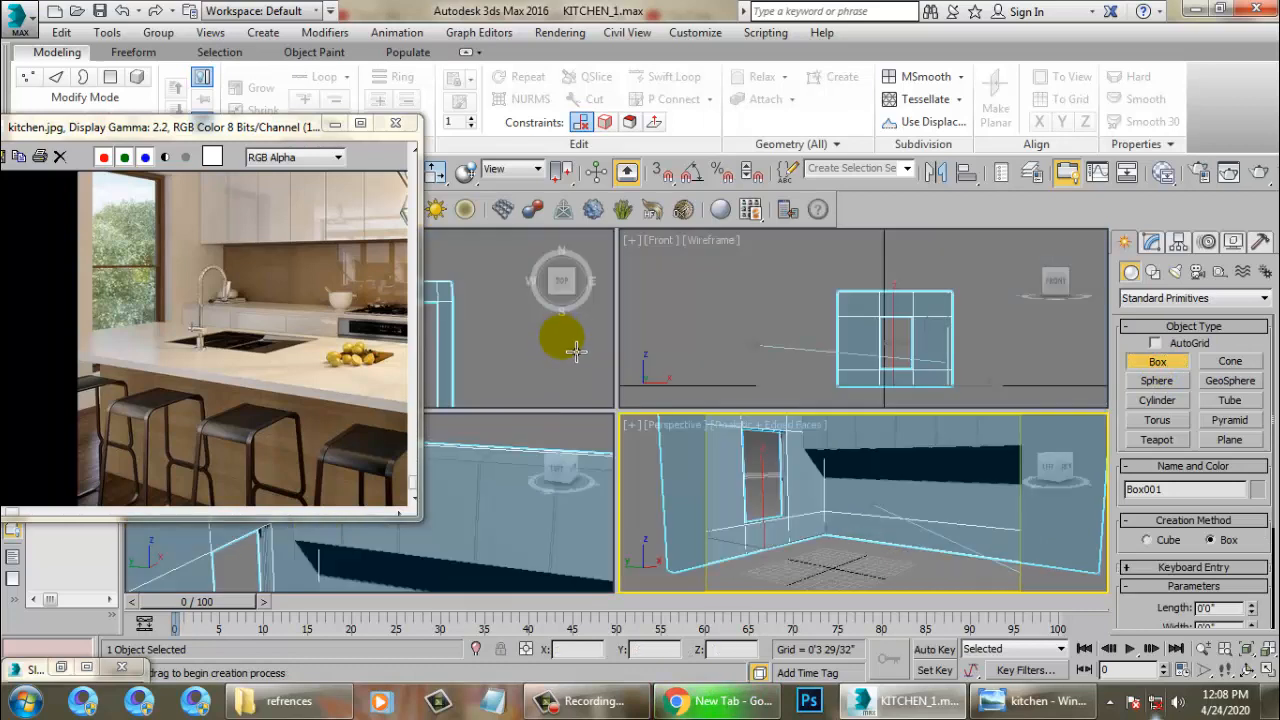
pyautogui.middleClick(549, 369)
pyautogui.hotkey('alt', 'w')
pyautogui.scroll(-5, 669, 389)
pyautogui.moveTo(722, 391); pyautogui.dragTo(843, 366, button='middle')
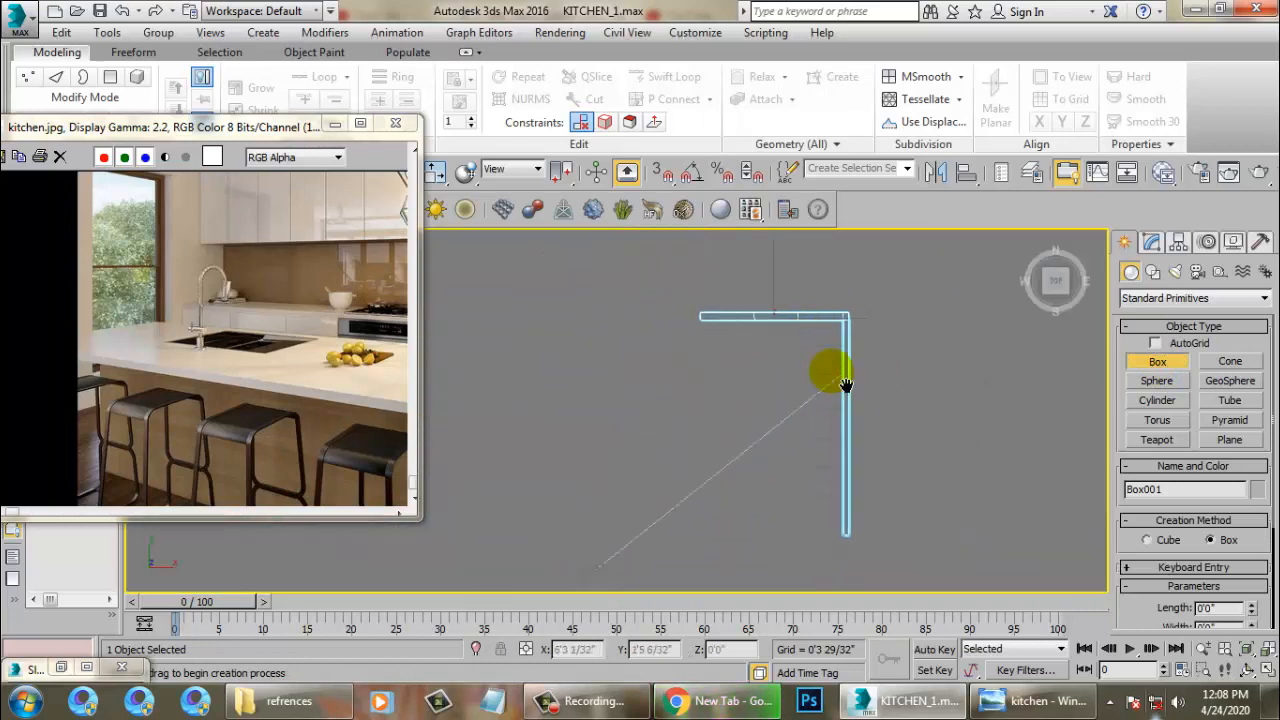
pyautogui.scroll(5, 812, 371)
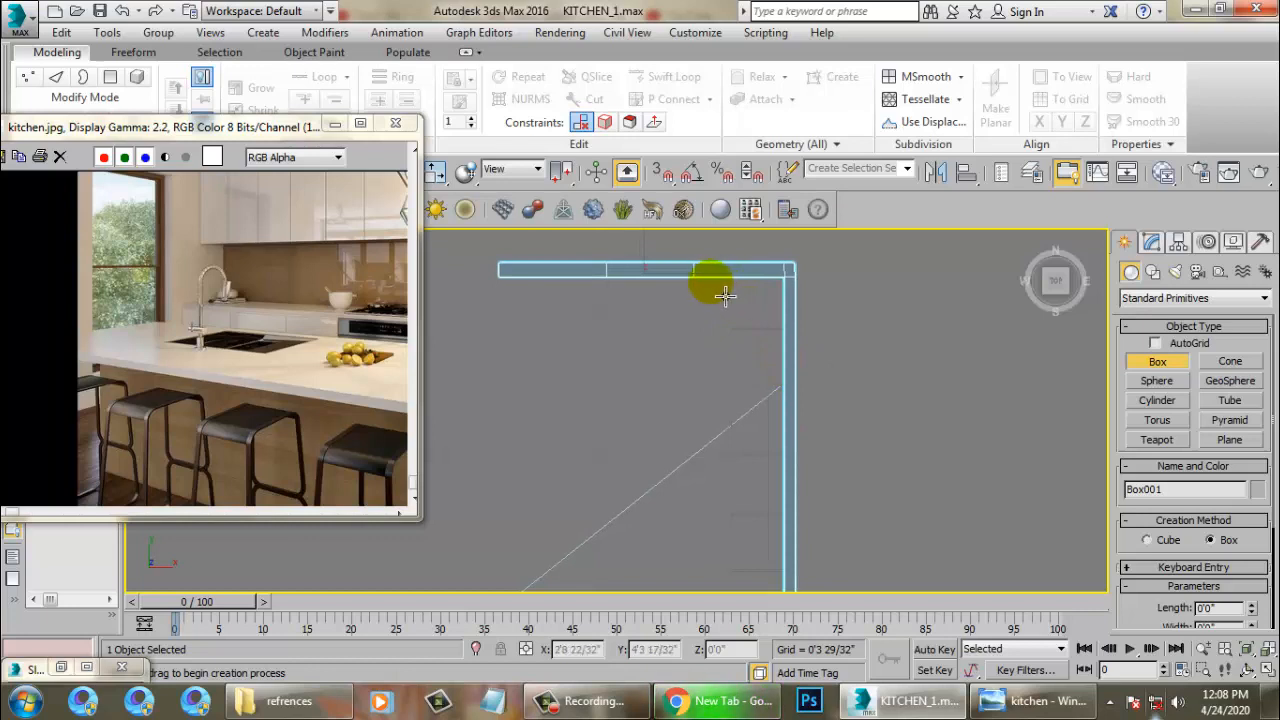
pyautogui.moveTo(706, 282); pyautogui.dragTo(793, 628)
pyautogui.click(803, 560)
pyautogui.rightClick(803, 560)
# Step: Return to the maximised Perspective view and convert the new box to an Editable Poly
pyautogui.hotkey('alt', 'w')
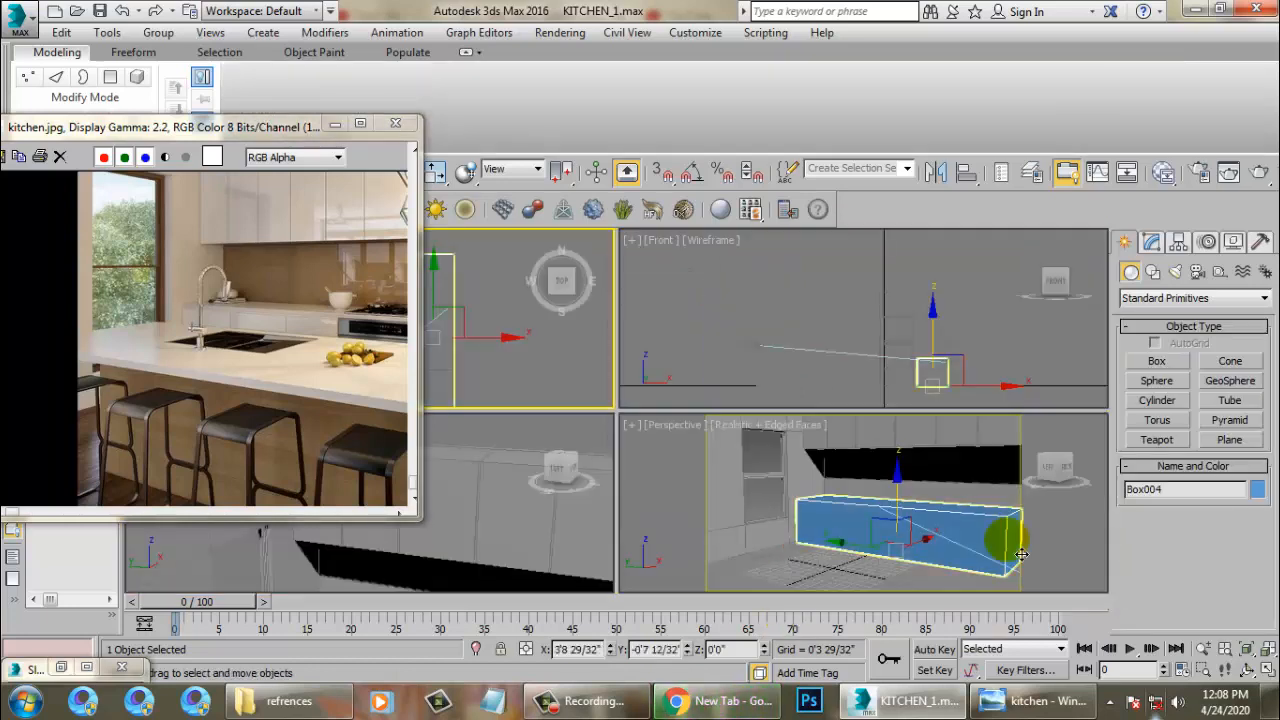
pyautogui.middleClick(1038, 542)
pyautogui.hotkey('alt', 'w')
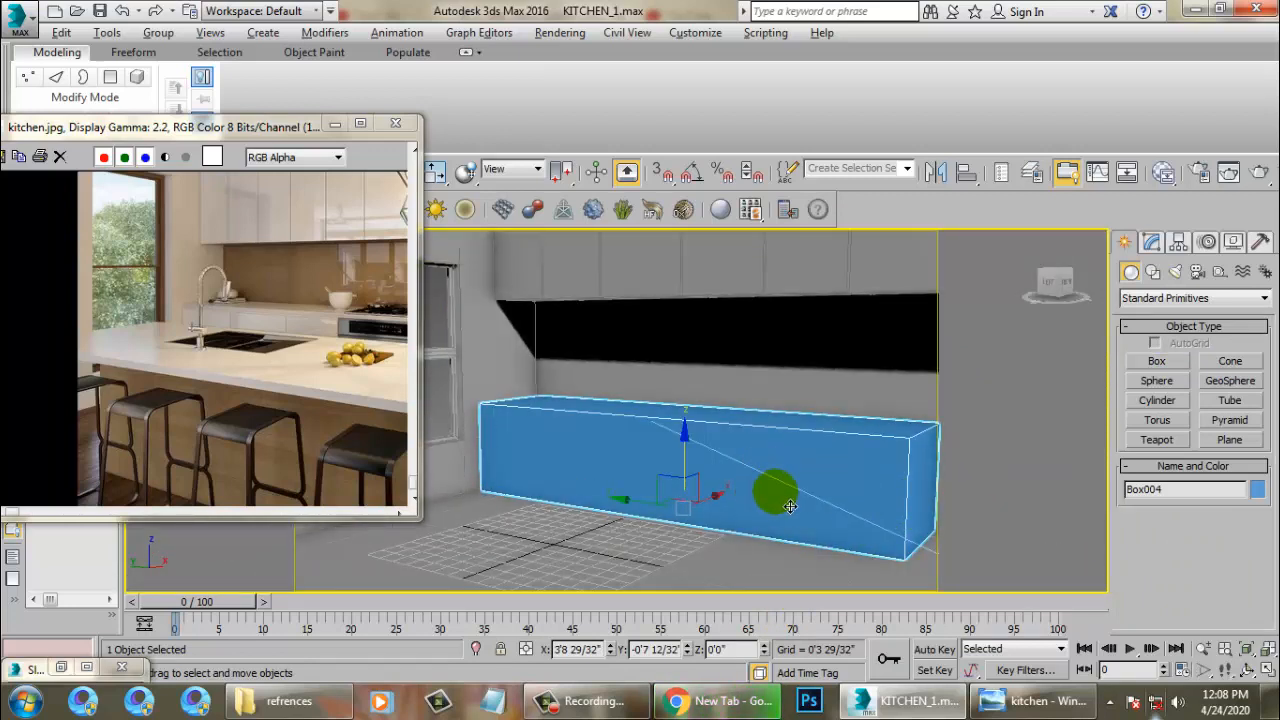
pyautogui.moveTo(786, 492)
pyautogui.keyDown('alt'); pyautogui.mouseDown(button='middle')
pyautogui.moveTo(832, 507)
pyautogui.moveTo(801, 495)
pyautogui.mouseUp(button='middle'); pyautogui.keyUp('alt')
pyautogui.click(1152, 242)
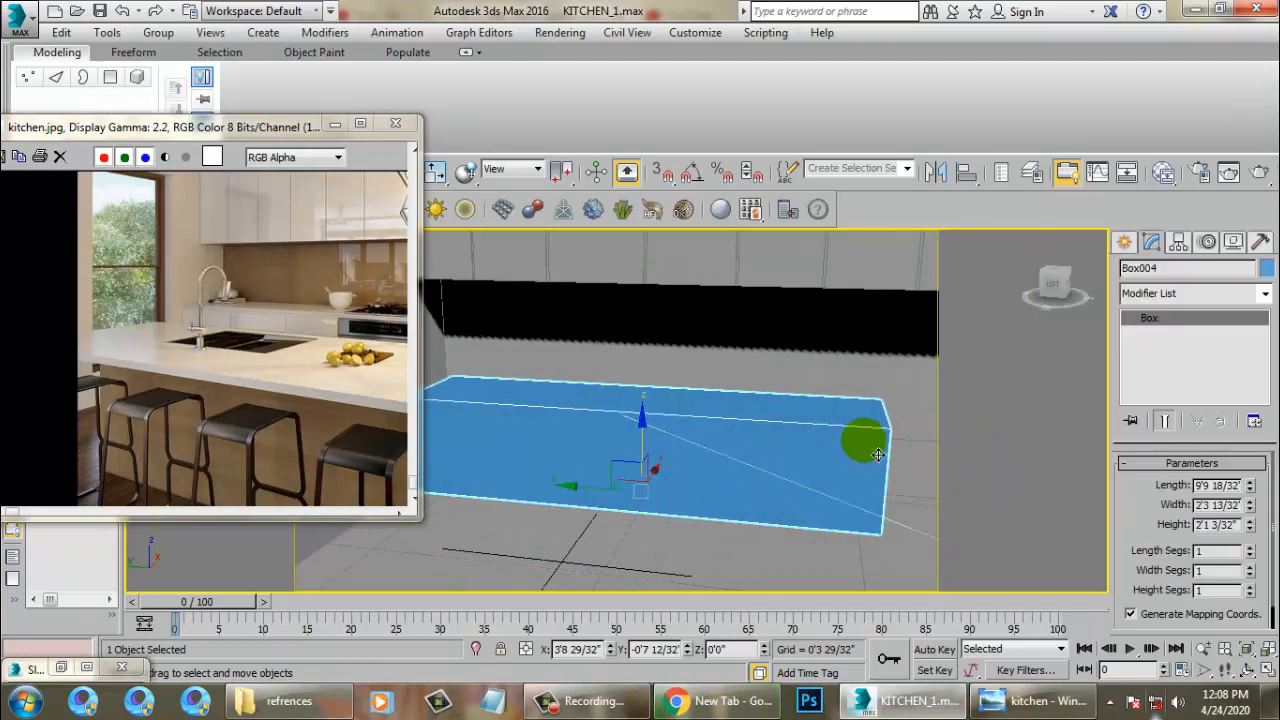
pyautogui.rightClick(877, 455)
pyautogui.moveTo(900, 625)
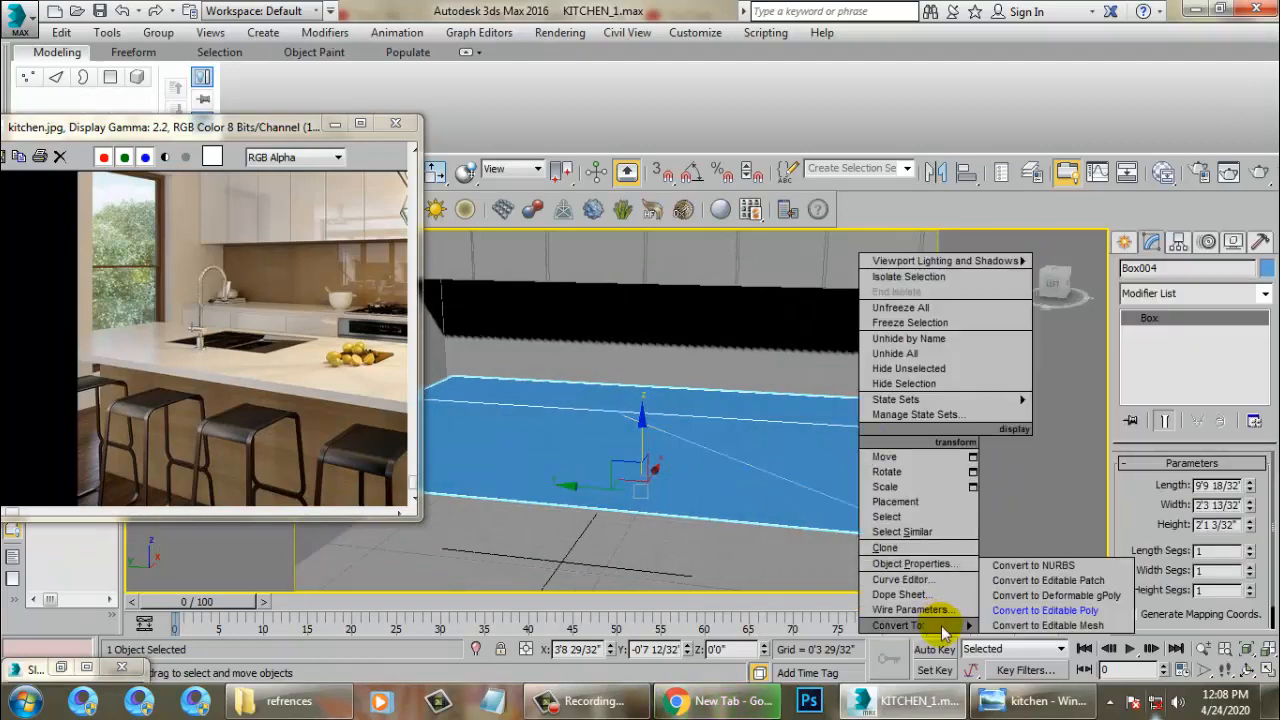
pyautogui.click(1086, 615)
# Step: Lengthen the base cabinet box by moving the vertices at the end away from the window along Y to about -8'6"
pyautogui.keyDown('alt'); pyautogui.moveTo(668, 430); pyautogui.dragTo(630, 422, button='middle'); pyautogui.keyUp('alt')
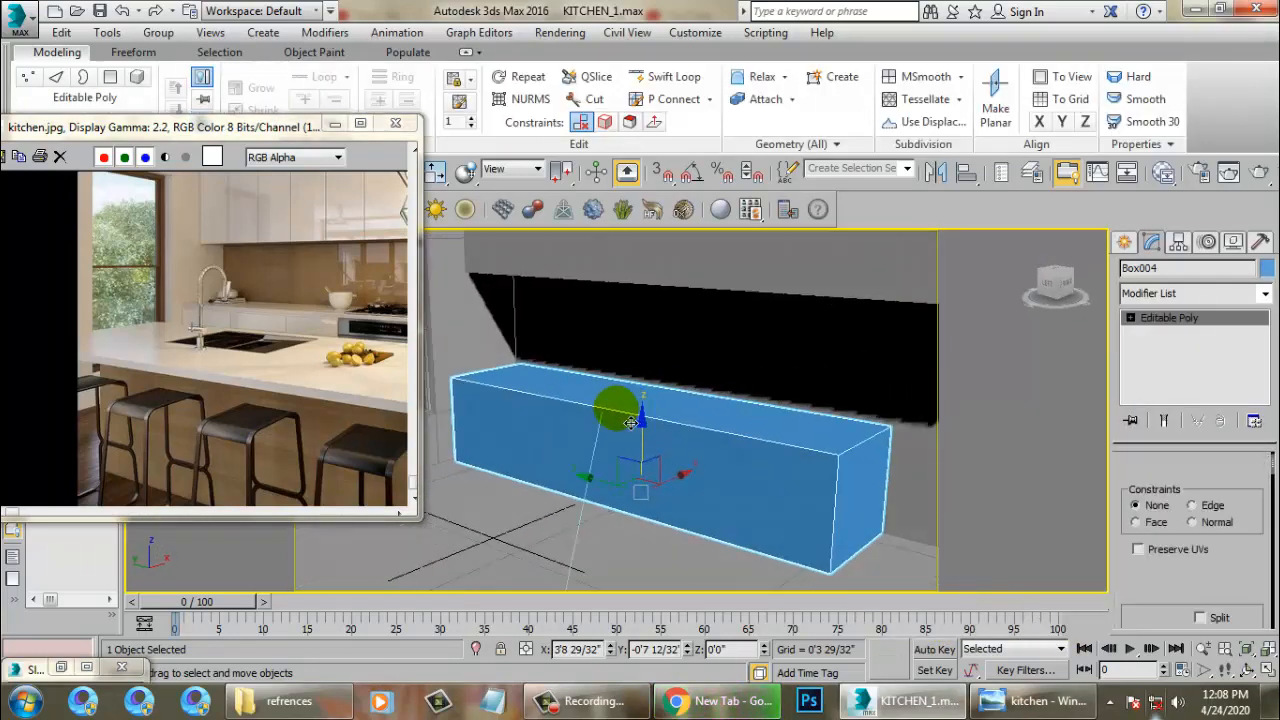
pyautogui.press('1')
pyautogui.keyDown('alt'); pyautogui.moveTo(760, 445); pyautogui.dragTo(800, 390, button='middle'); pyautogui.keyUp('alt')
pyautogui.moveTo(837, 459); pyautogui.dragTo(765, 438, button='middle')
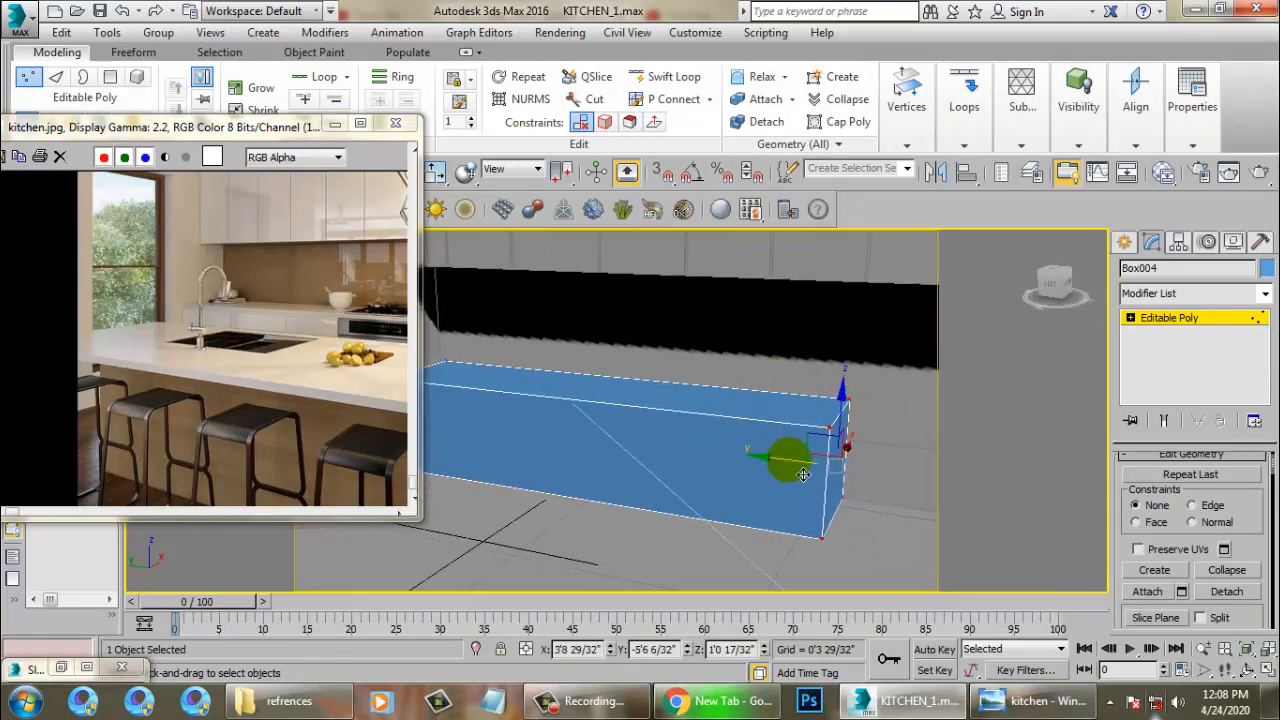
pyautogui.moveTo(789, 461); pyautogui.dragTo(943, 468)
# Step: Raise the base cabinet box's top vertices by about 2 18/32" and leave vertex editing
pyautogui.keyDown('alt'); pyautogui.moveTo(979, 484); pyautogui.dragTo(763, 398, button='middle'); pyautogui.keyUp('alt')
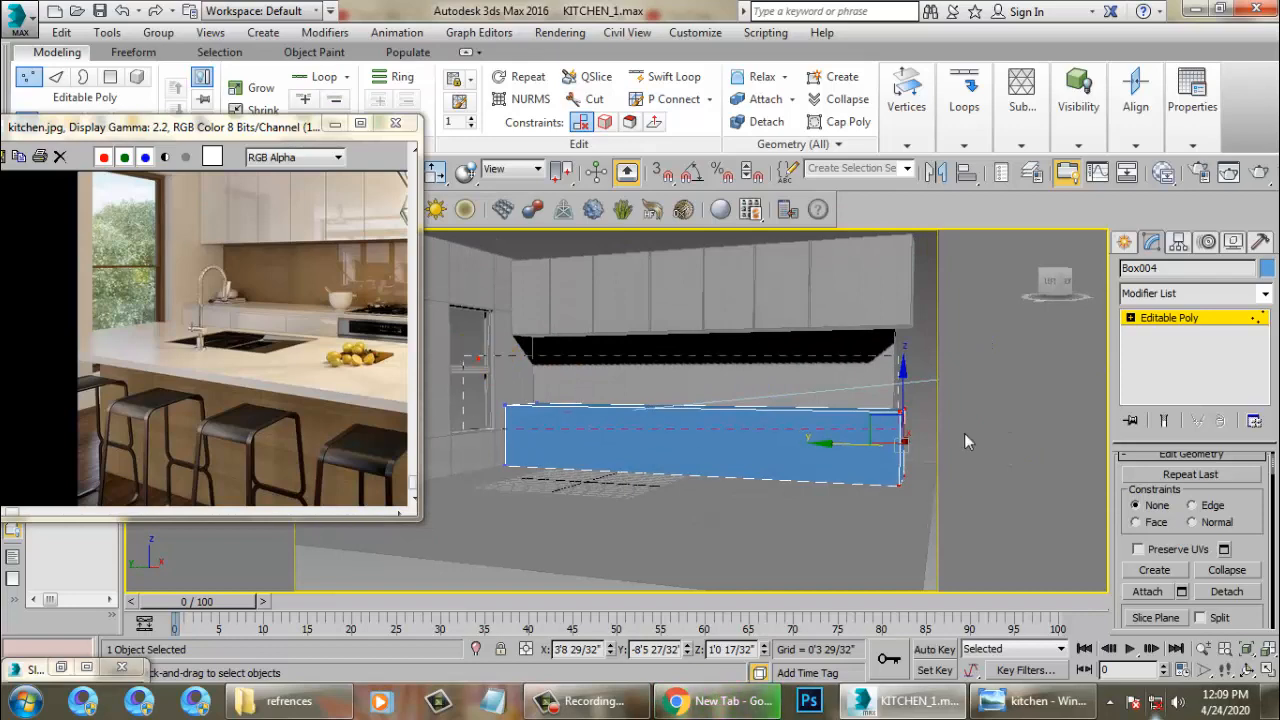
pyautogui.moveTo(703, 362); pyautogui.dragTo(703, 354)
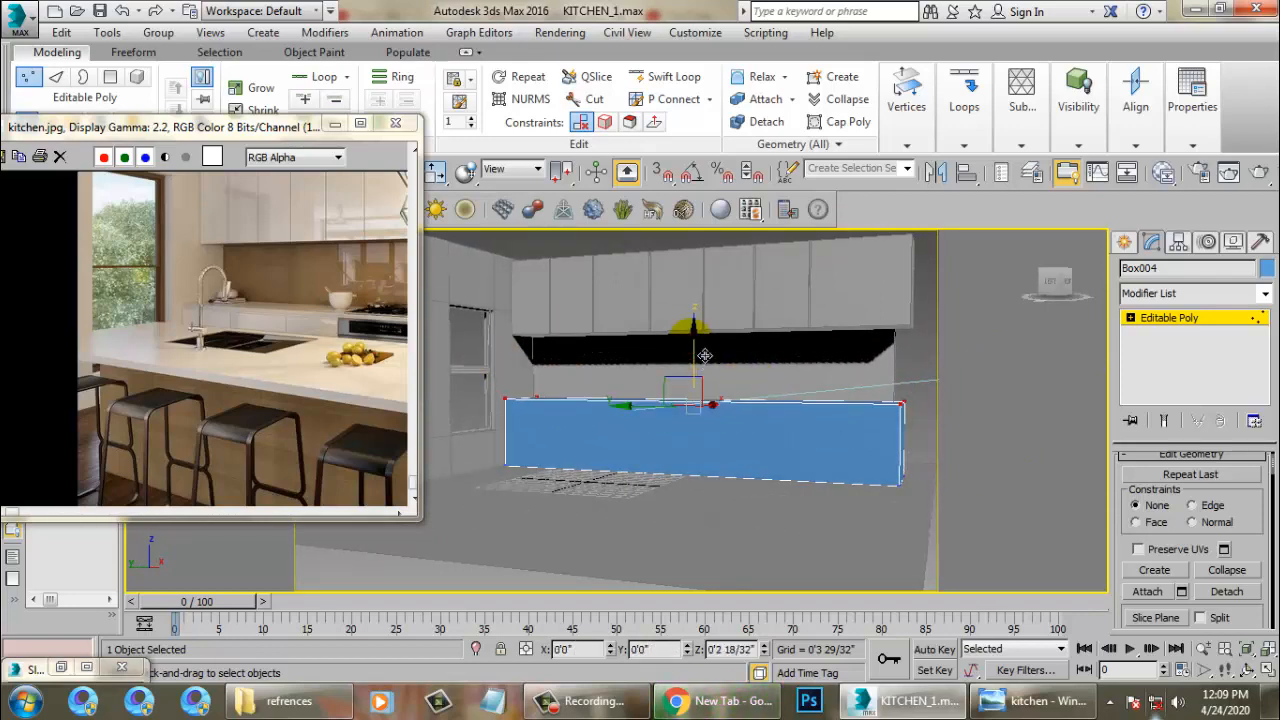
pyautogui.keyDown('alt'); pyautogui.moveTo(705, 372); pyautogui.dragTo(825, 441, button='middle'); pyautogui.keyUp('alt')
pyautogui.scroll(5, 765, 430)
pyautogui.scroll(-5, 780, 436)
pyautogui.scroll(3, 832, 440)
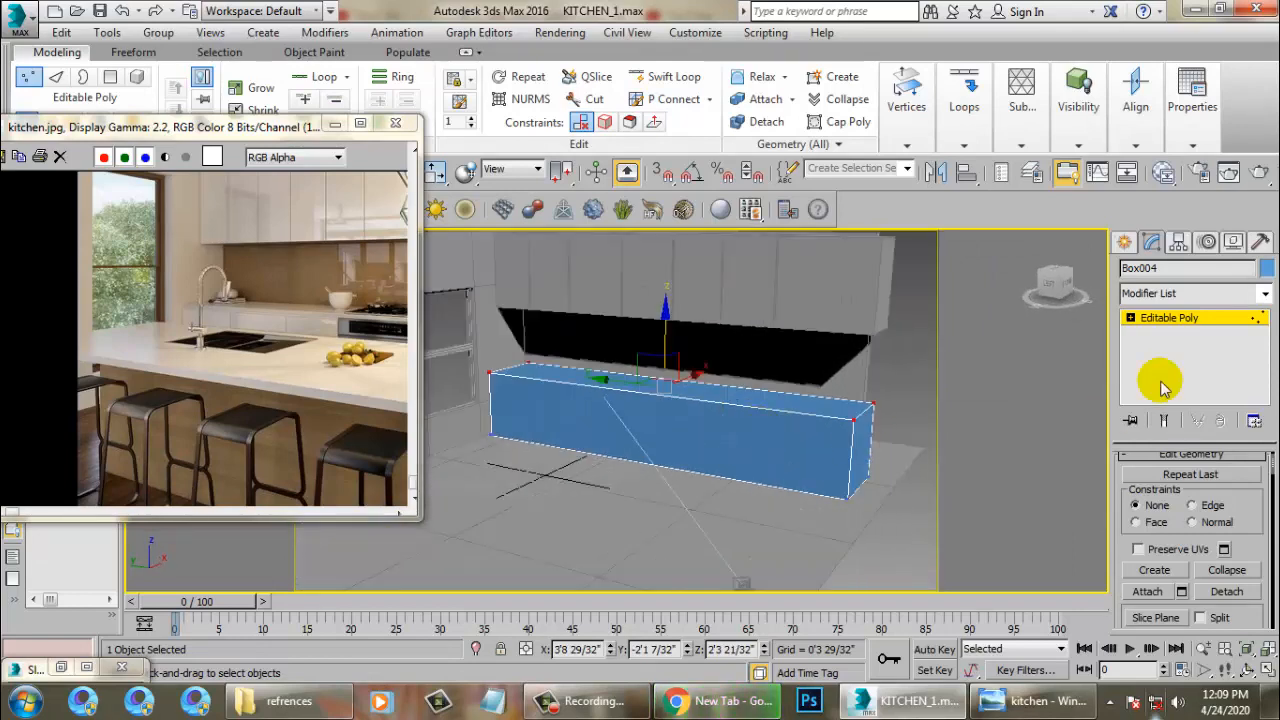
pyautogui.click(1160, 317)
# Step: Cut a horizontal edge loop around the box just below its top edge with Swift Loop
pyautogui.scroll(5, 714, 409)
pyautogui.rightClick(720, 420)
pyautogui.moveTo(755, 599)
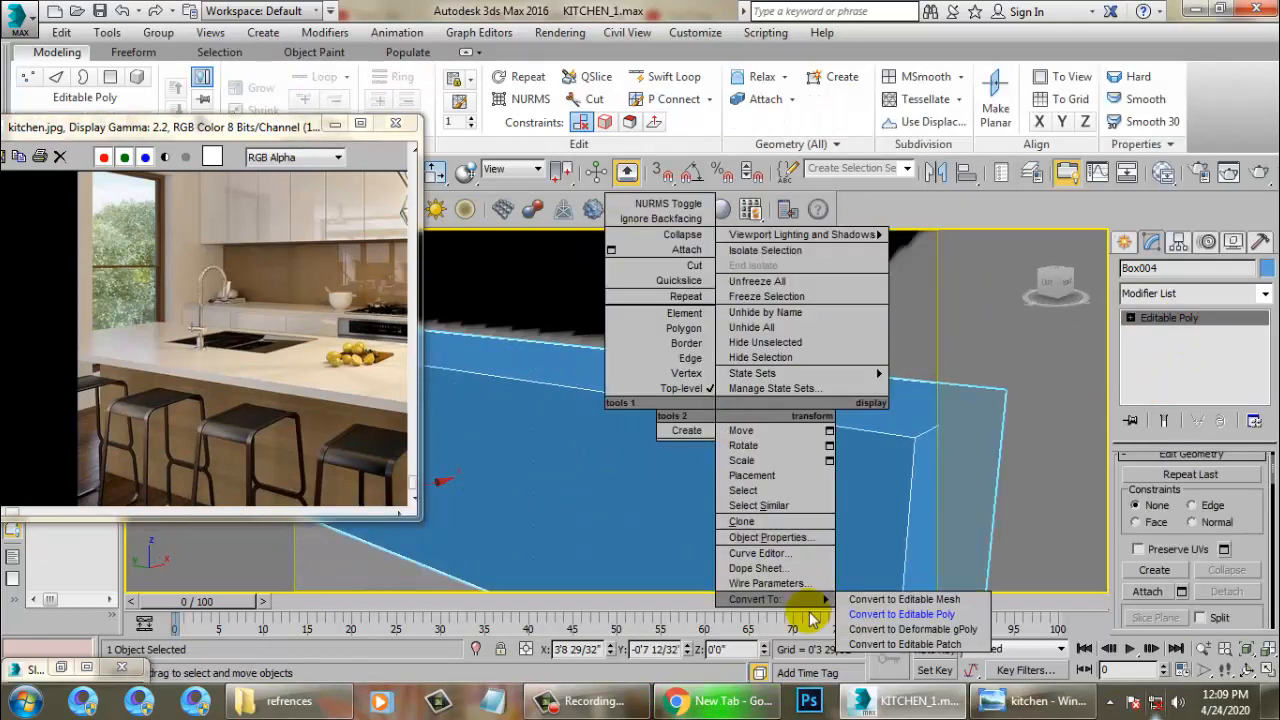
pyautogui.click(830, 613)
pyautogui.click(662, 80)
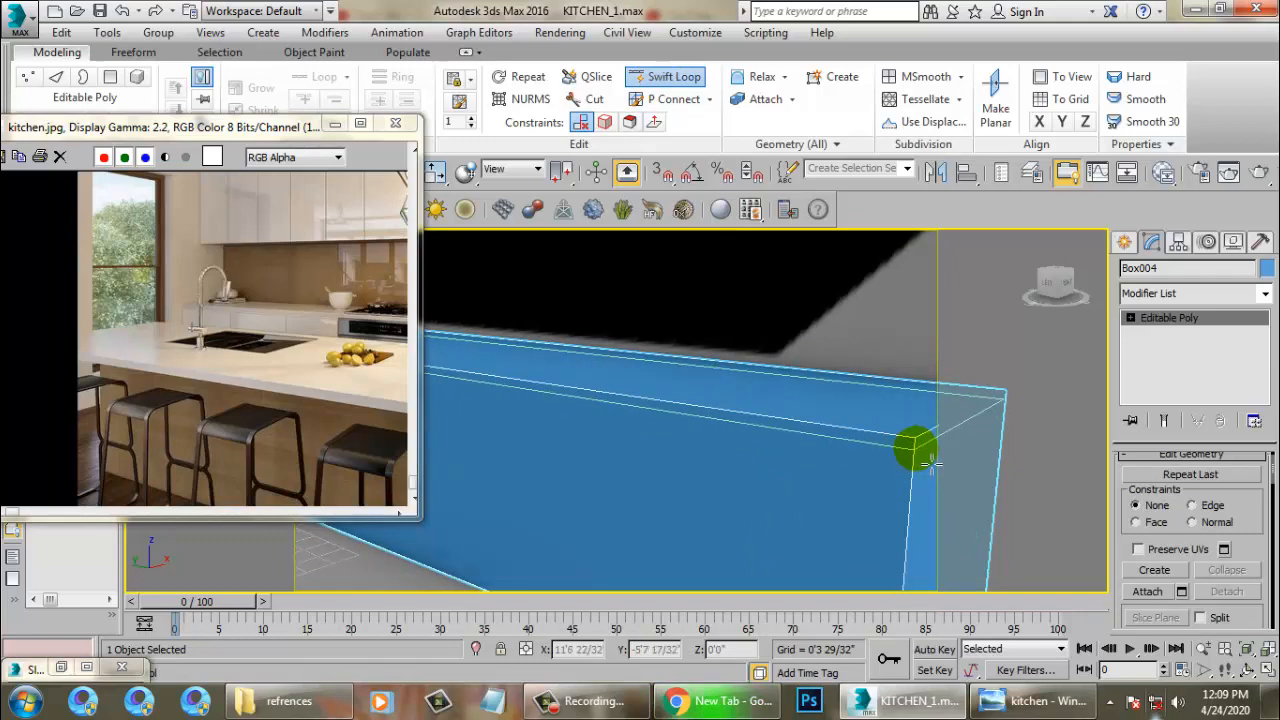
pyautogui.keyDown('alt'); pyautogui.moveTo(928, 458); pyautogui.dragTo(708, 402, button='middle'); pyautogui.keyUp('alt')
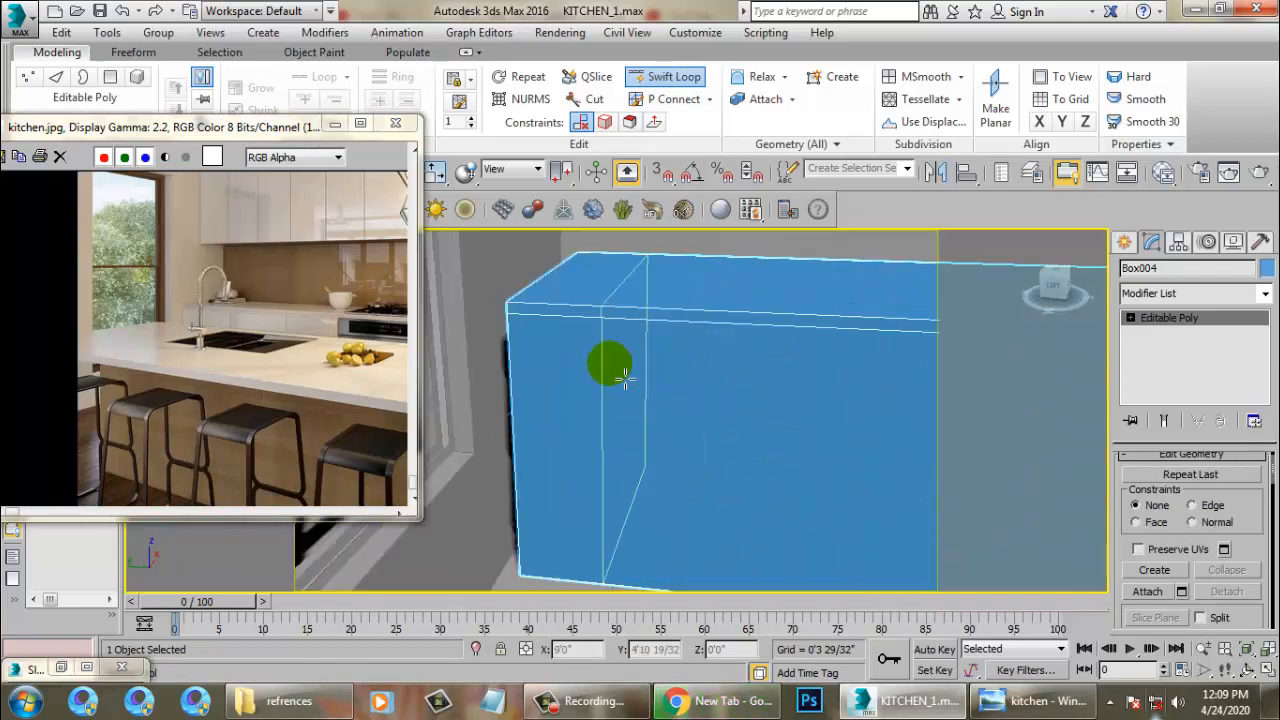
# Step: Move the vertices at the box's window-side end about 1 16/32" along Y toward the window wall
pyautogui.scroll(-4, 624, 378)
pyautogui.rightClick(628, 388)
pyautogui.press('1')
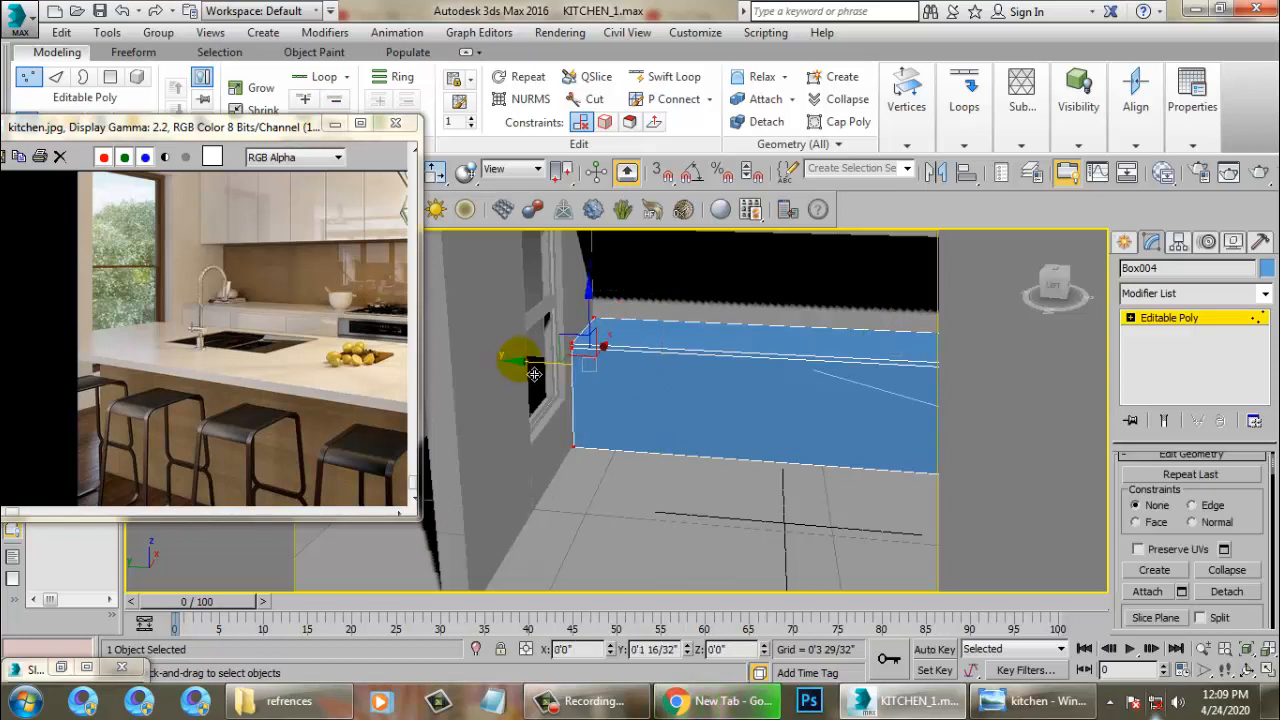
pyautogui.click(1190, 318)
# Step: Add two closely spaced pairs of vertical edge loops with Swift Loop to divide the window-side half of the box
pyautogui.click(668, 77)
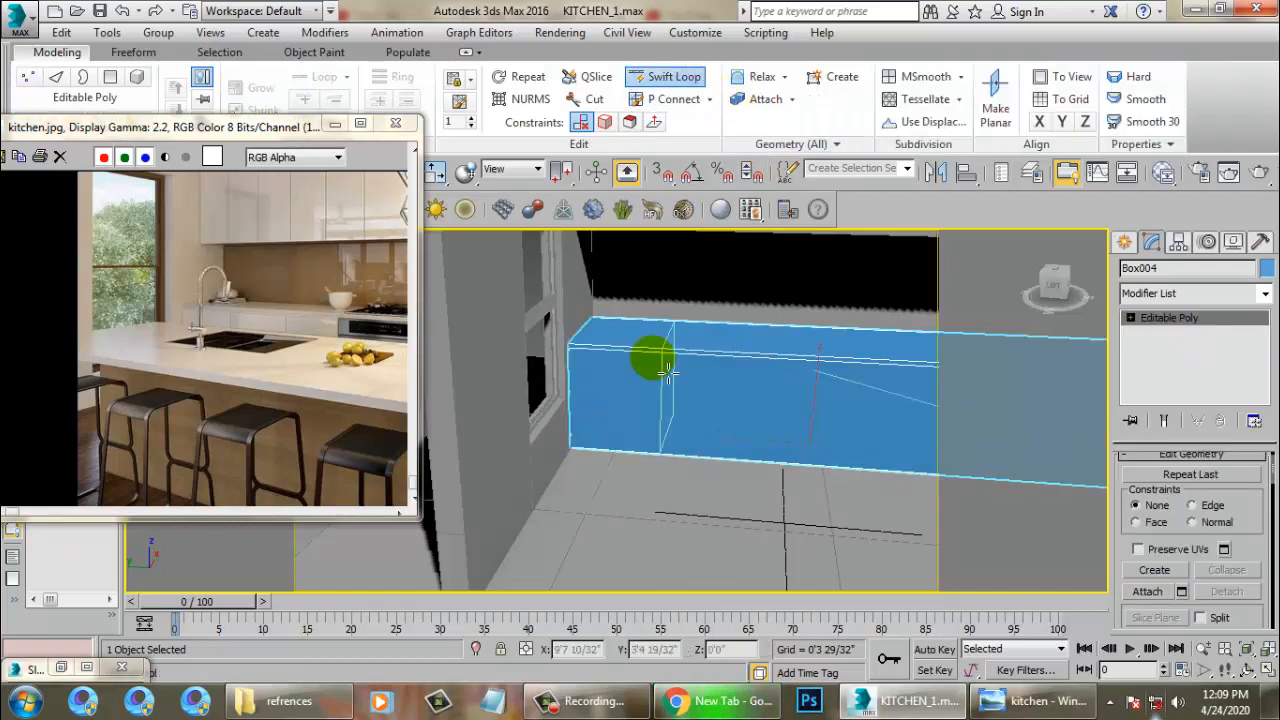
pyautogui.scroll(5, 684, 371)
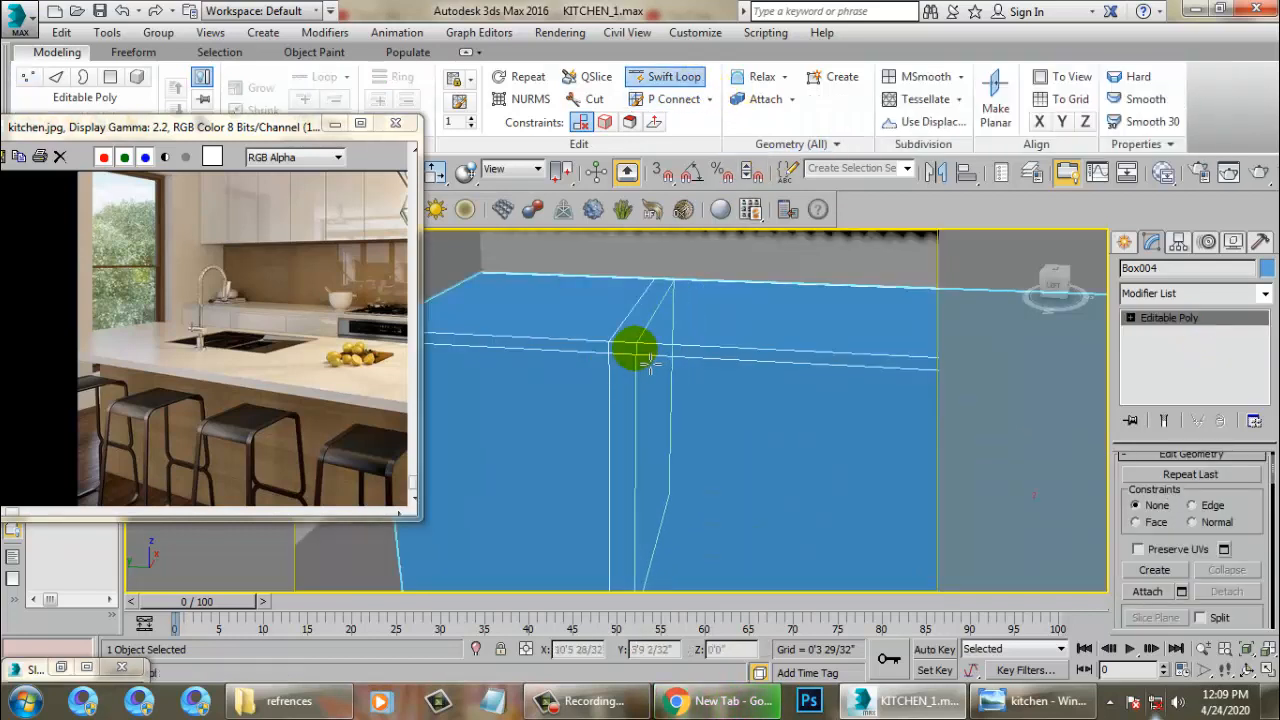
pyautogui.scroll(-5, 645, 355)
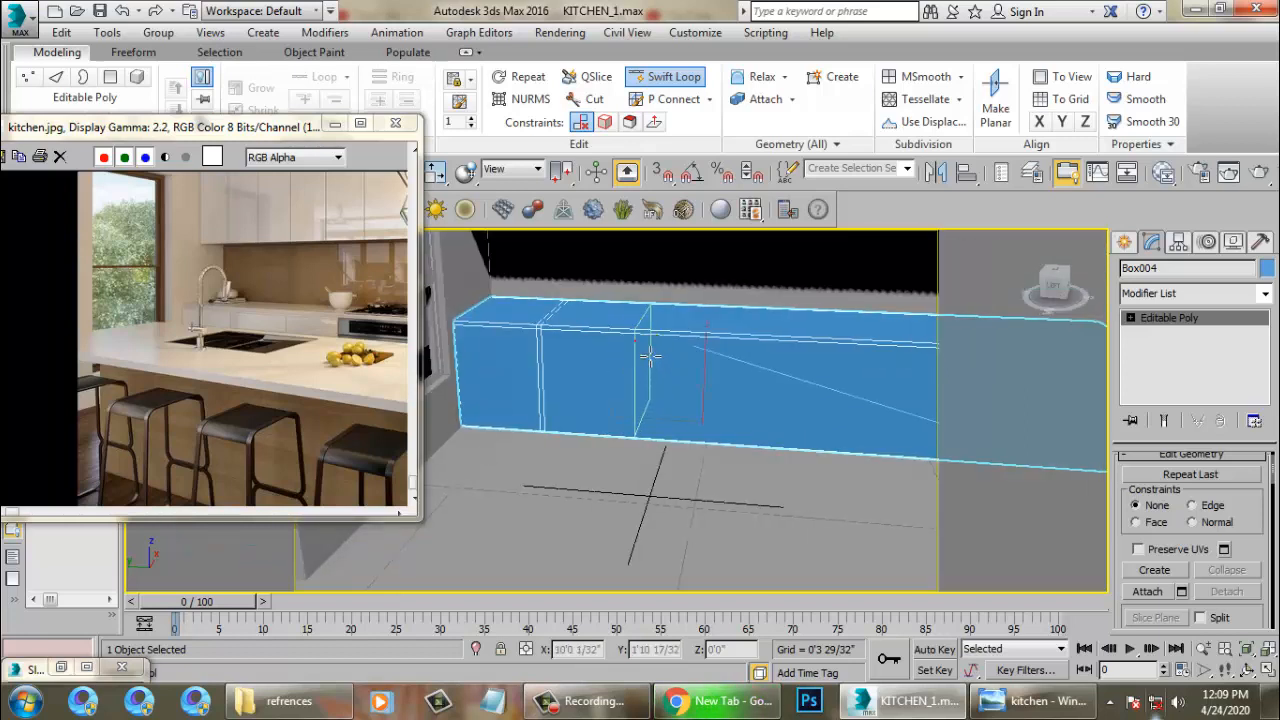
pyautogui.scroll(5, 650, 355)
pyautogui.click(665, 331)
pyautogui.moveTo(667, 333); pyautogui.dragTo(603, 323, button='middle')
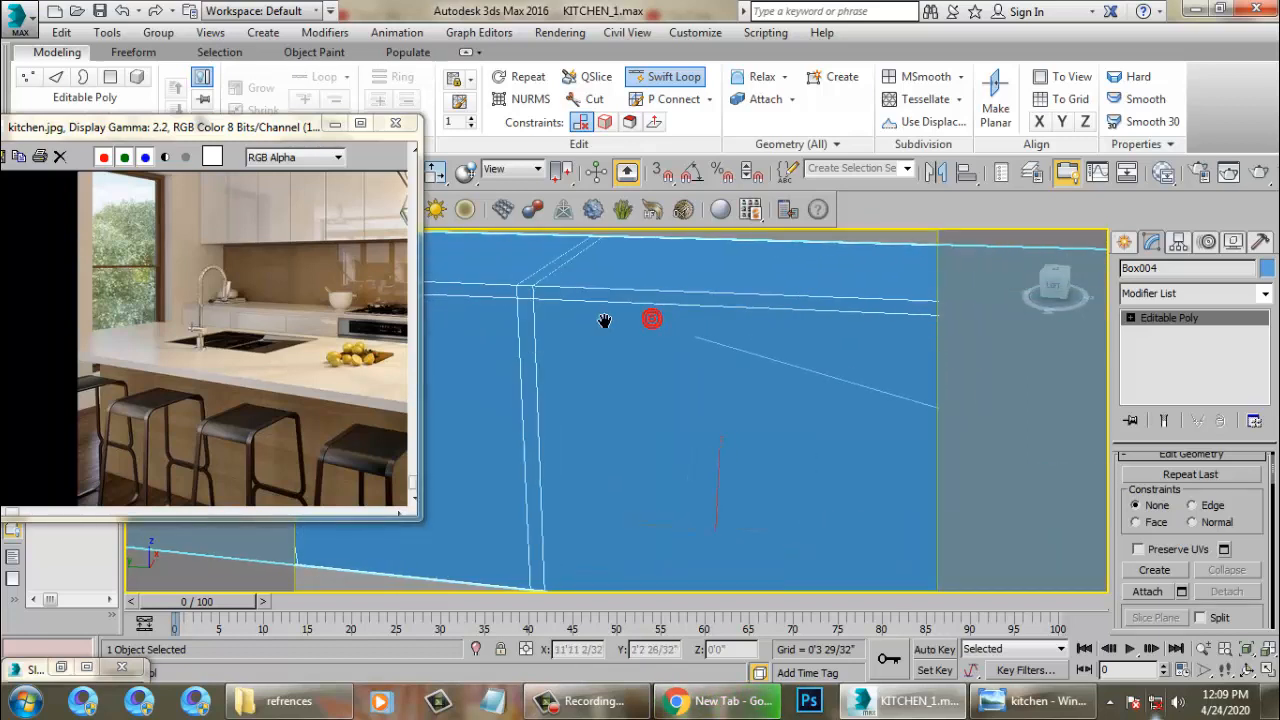
# Step: Add two more closely spaced pairs of vertical edge loops to divide the box's half farther from the window
pyautogui.scroll(-3, 666, 352)
pyautogui.moveTo(666, 357); pyautogui.dragTo(629, 337, button='middle')
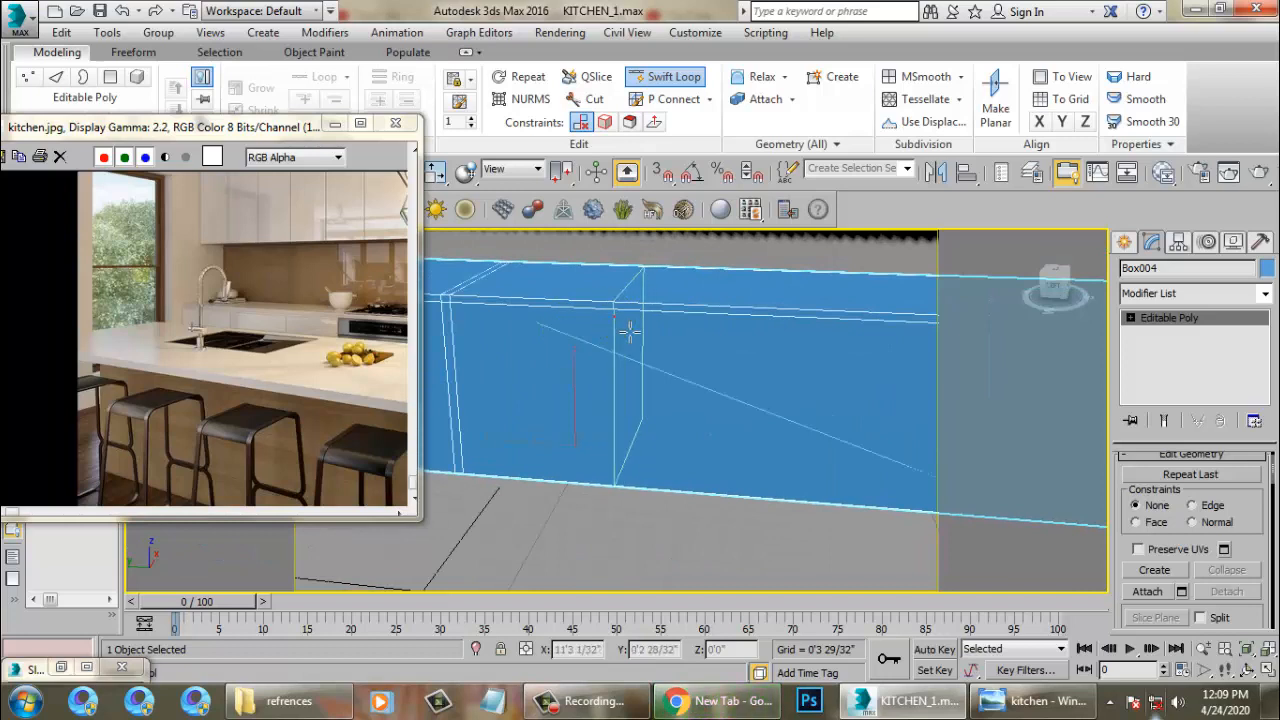
pyautogui.click(616, 317)
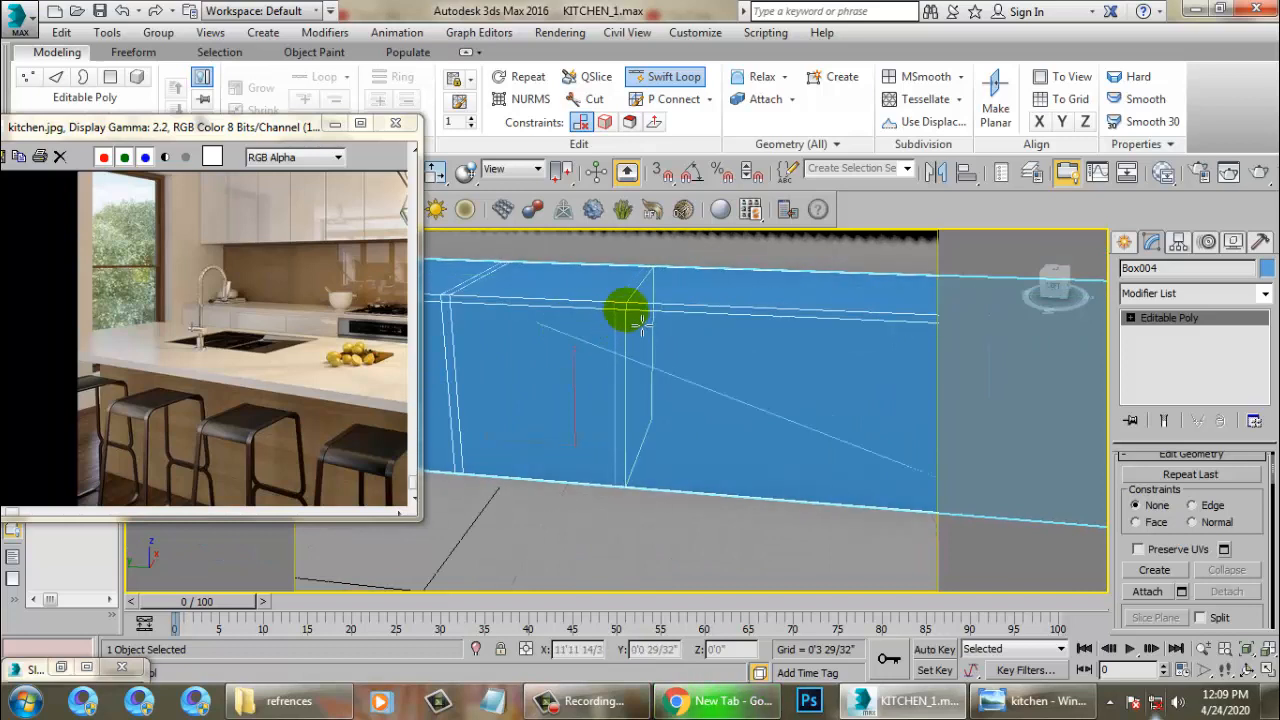
pyautogui.moveTo(640, 320); pyautogui.dragTo(688, 358, button='middle')
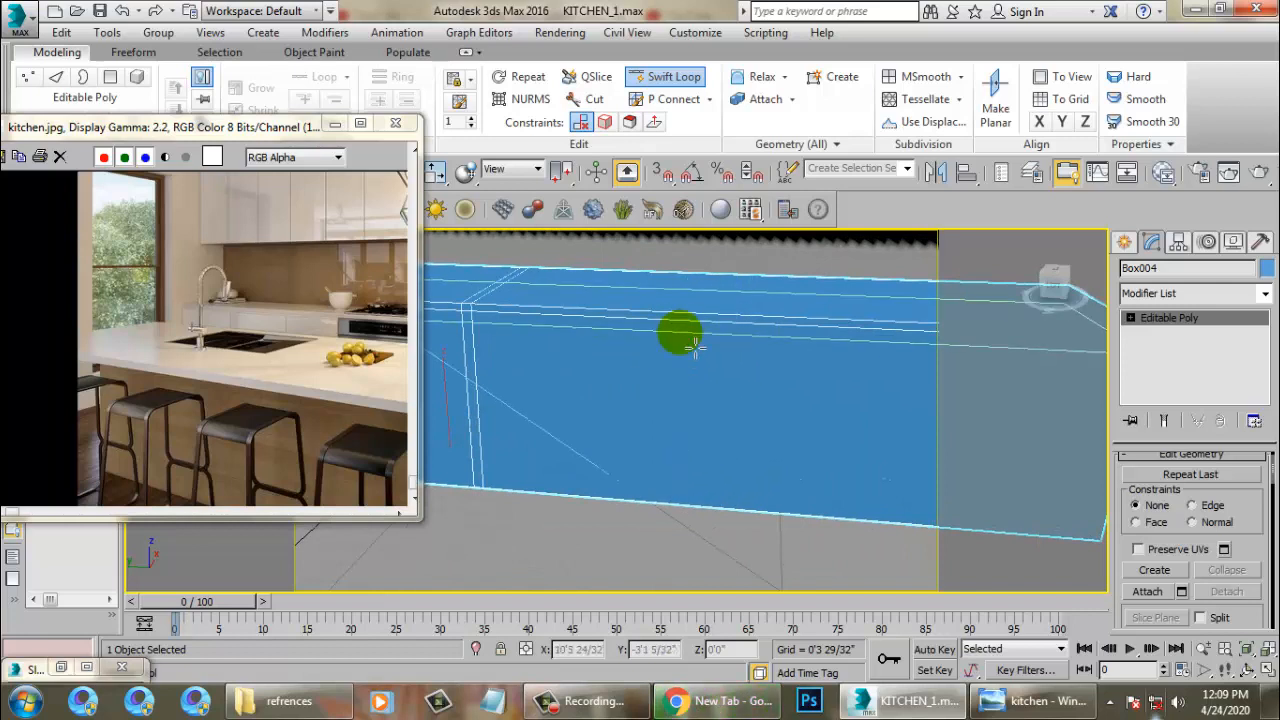
pyautogui.click(700, 332)
pyautogui.press('w')
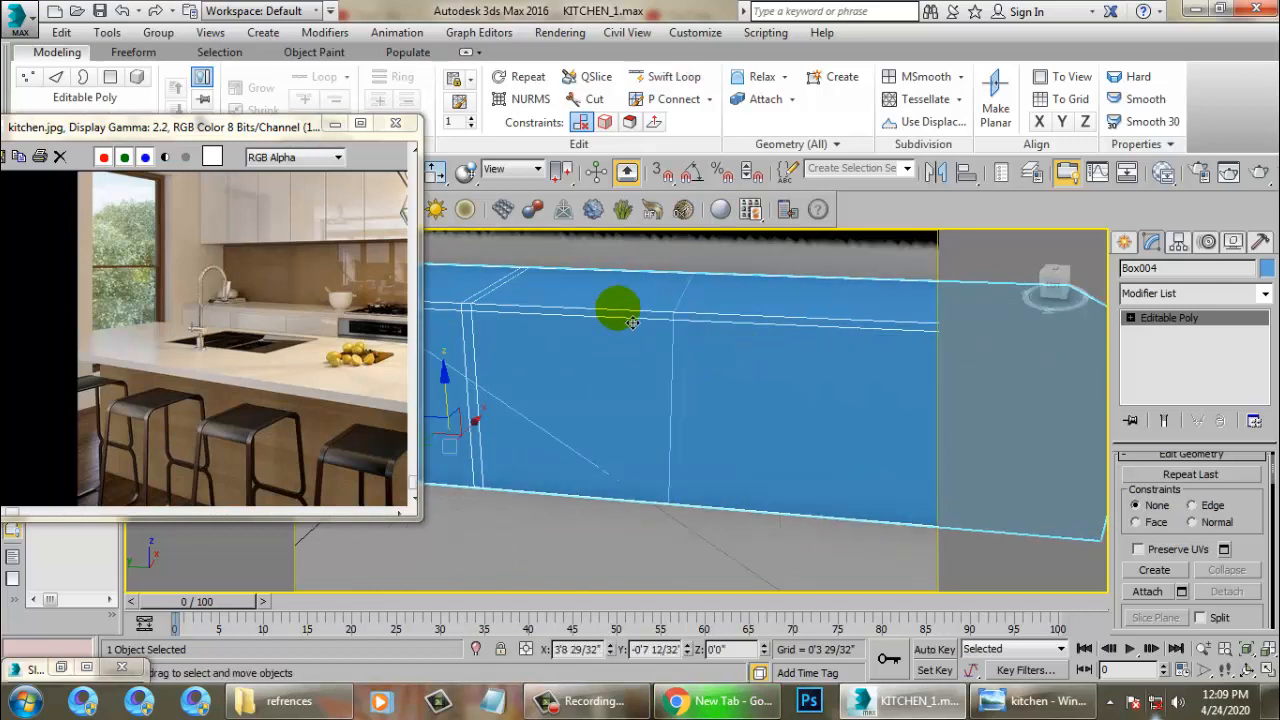
# Step: Examine the back counter, cooktop and oven front in the kitchen reference image
pyautogui.moveTo(617, 309); pyautogui.dragTo(697, 376, button='middle')
pyautogui.click(231, 298)
pyautogui.scroll(1, 232, 298)
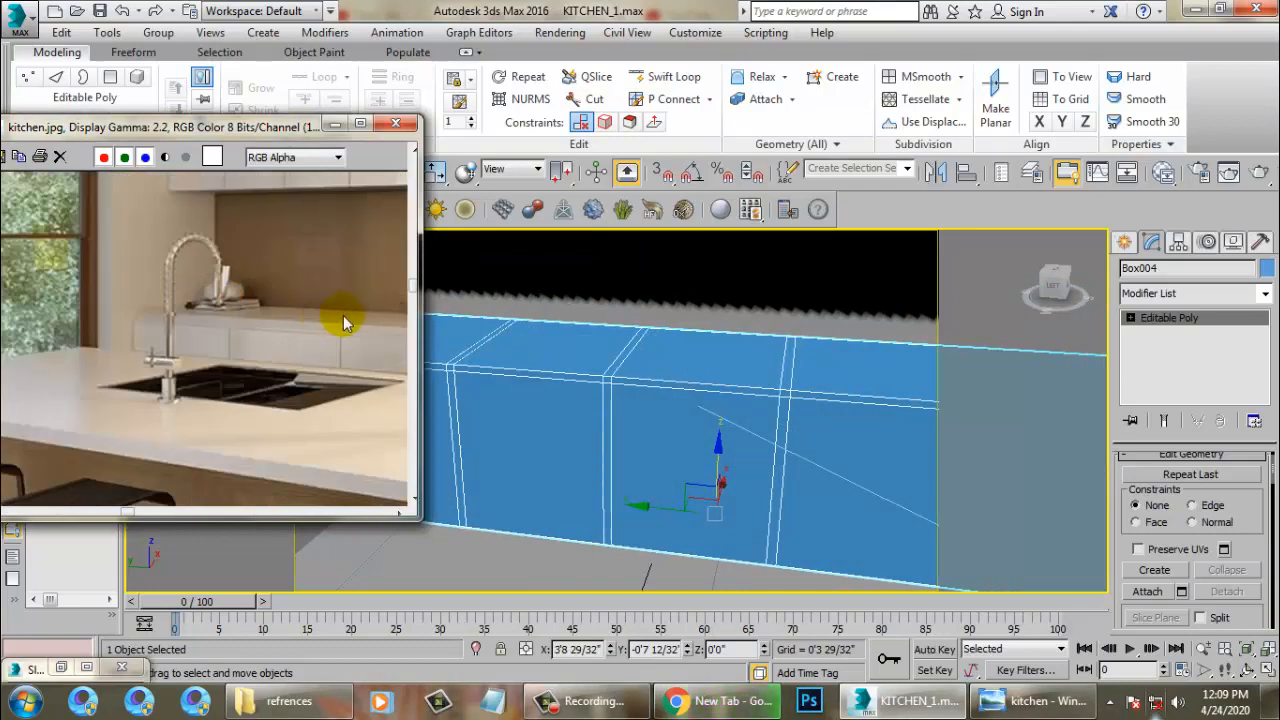
pyautogui.moveTo(343, 321); pyautogui.dragTo(170, 333, button='middle')
pyautogui.moveTo(383, 354); pyautogui.dragTo(185, 346, button='middle')
pyautogui.scroll(1, 179, 348)
pyautogui.scroll(-1, 179, 341)
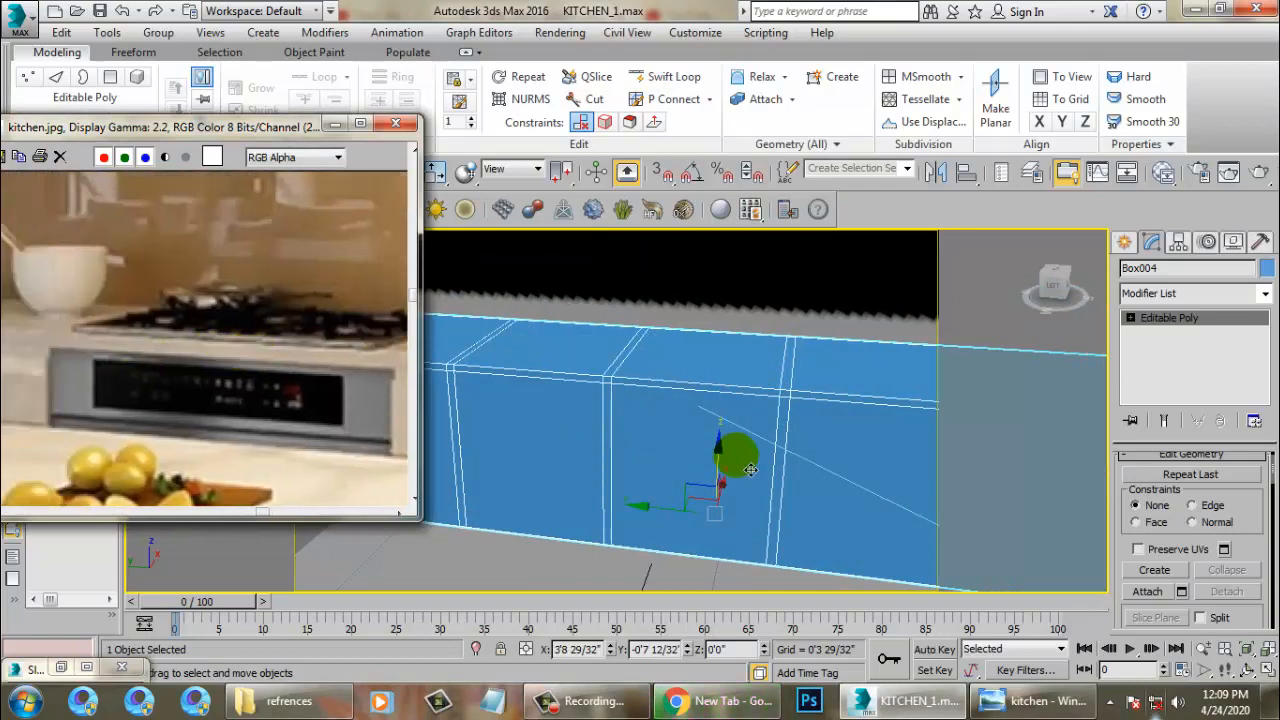
pyautogui.scroll(-5, 735, 420)
pyautogui.moveTo(798, 419)
pyautogui.keyDown('alt'); pyautogui.mouseDown(button='middle')
pyautogui.moveTo(816, 442)
pyautogui.moveTo(792, 435)
pyautogui.mouseUp(button='middle'); pyautogui.keyUp('alt')
pyautogui.scroll(2, 792, 435)
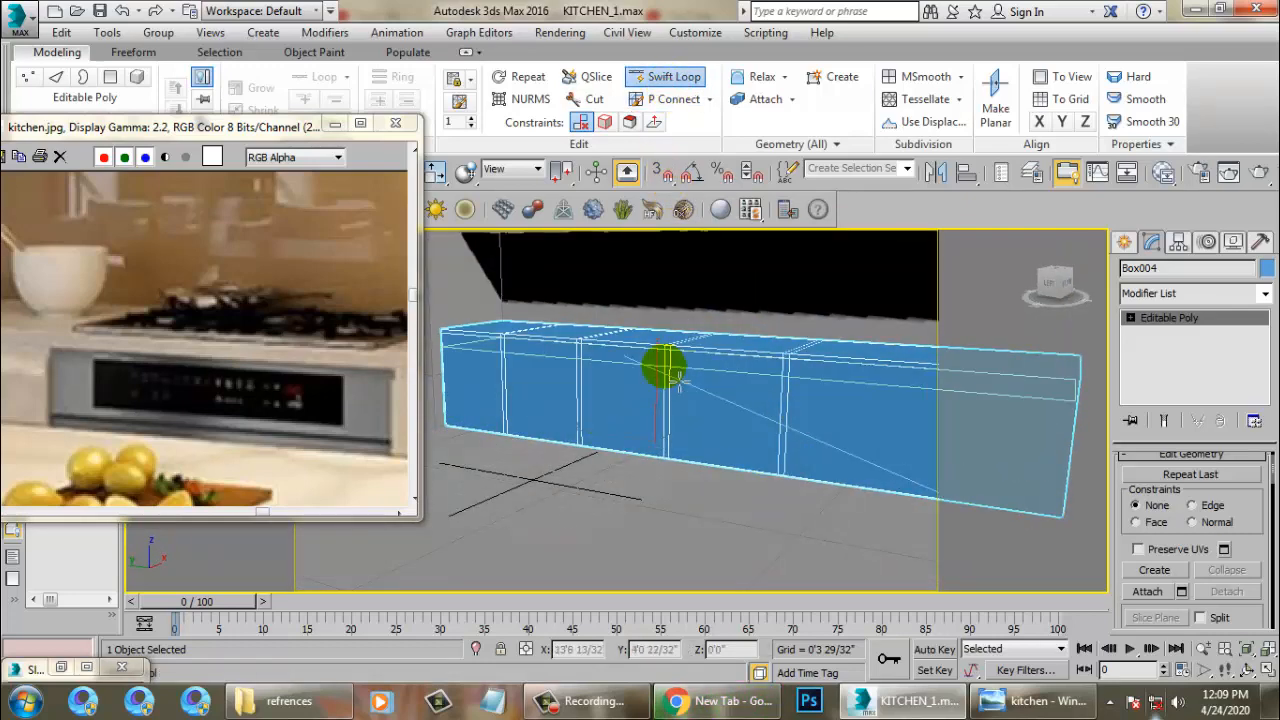
pyautogui.keyDown('alt'); pyautogui.moveTo(701, 372); pyautogui.dragTo(742, 409, button='middle'); pyautogui.keyUp('alt')
pyautogui.rightClick(772, 374)
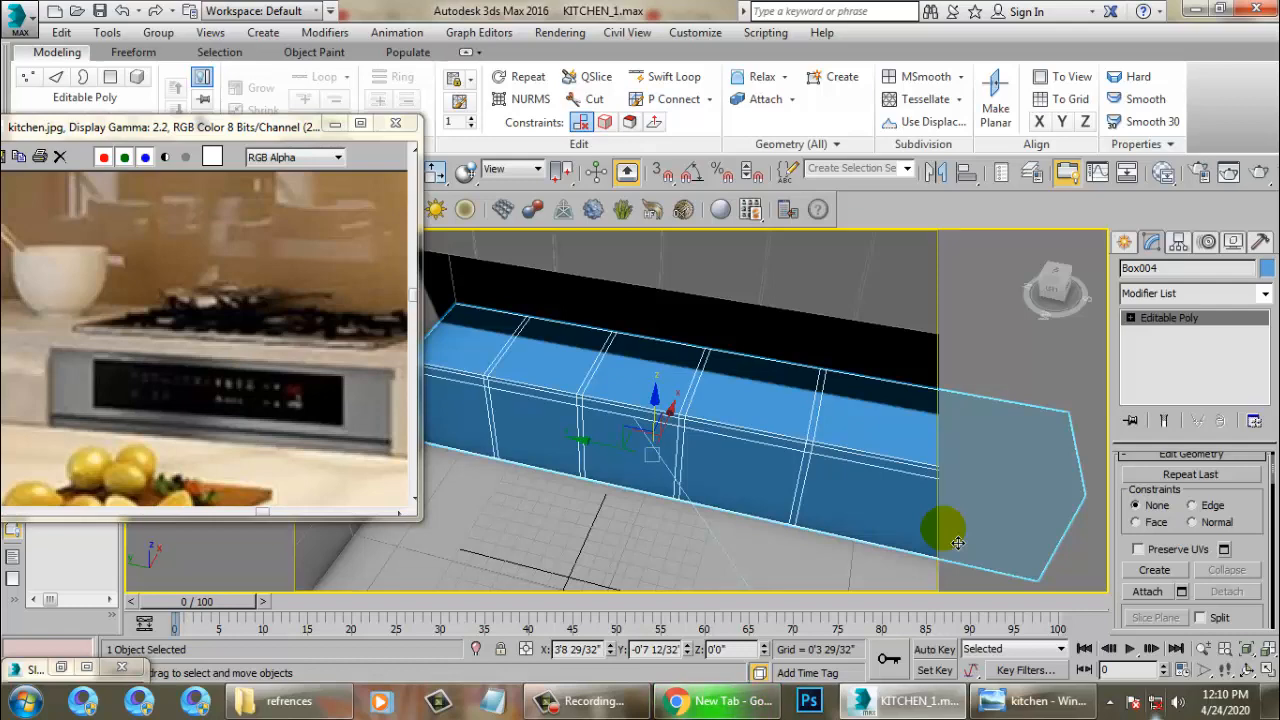
# Step: Create a box about 2'5 24/32" long in the Top view, covering the cabinet section between the two middle pairs of edge loops
pyautogui.keyDown('alt'); pyautogui.moveTo(758, 440); pyautogui.dragTo(637, 437, button='middle'); pyautogui.keyUp('alt')
pyautogui.keyDown('alt'); pyautogui.moveTo(765, 440); pyautogui.dragTo(645, 405, button='middle'); pyautogui.keyUp('alt')
pyautogui.click(1125, 243)
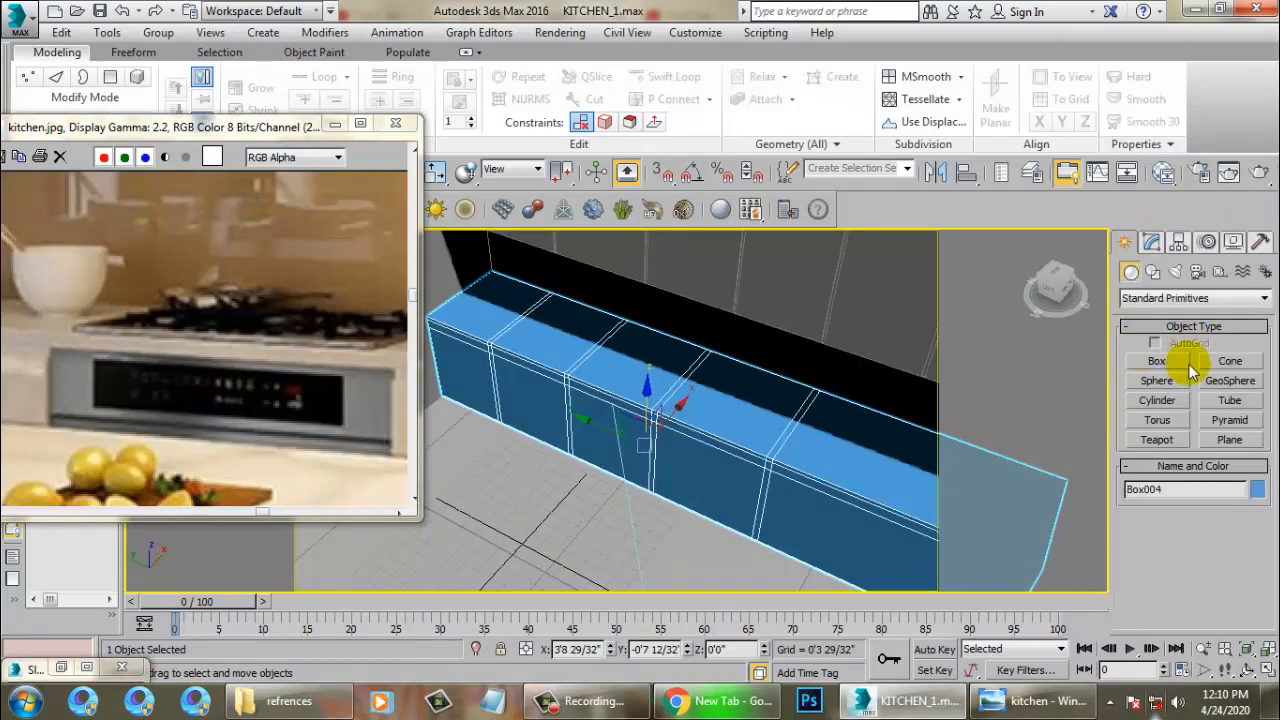
pyautogui.click(1157, 361)
pyautogui.hotkey('alt', 'w')
pyautogui.middleClick(551, 346)
pyautogui.press('z')
pyautogui.hotkey('alt', 'w')
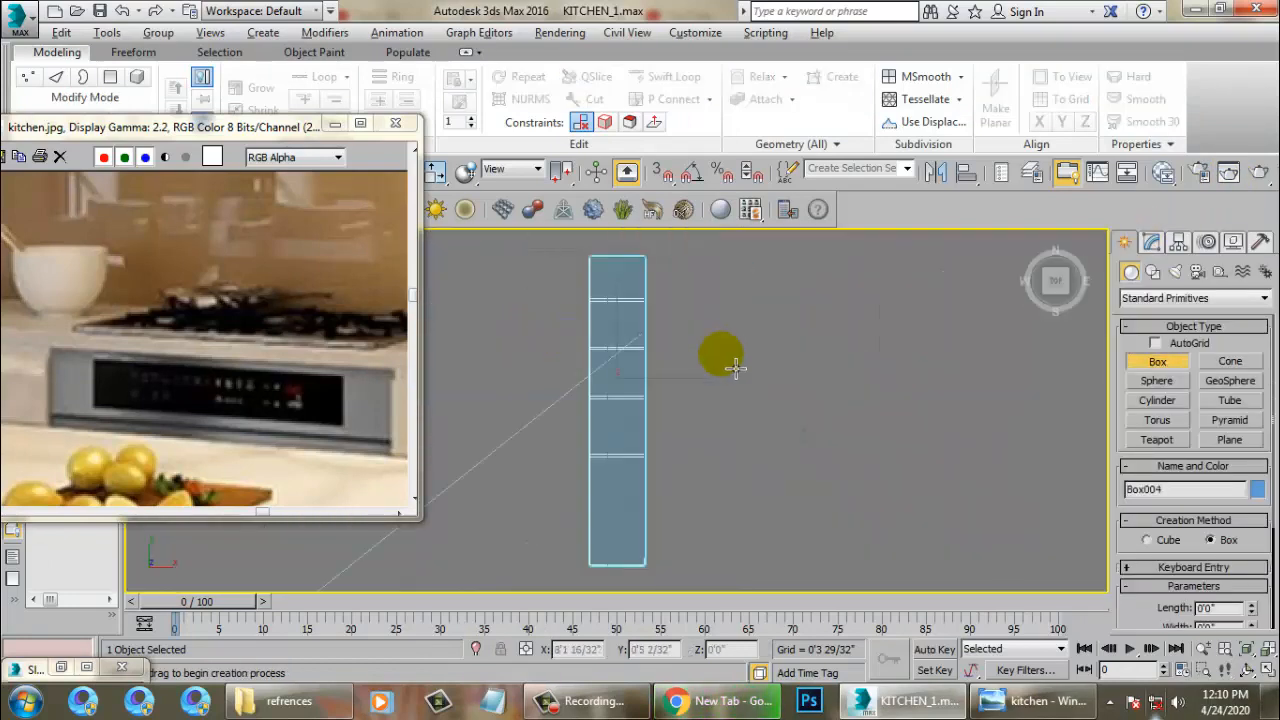
pyautogui.moveTo(734, 366); pyautogui.dragTo(756, 346, button='middle')
pyautogui.scroll(3, 652, 417)
pyautogui.scroll(2, 630, 375)
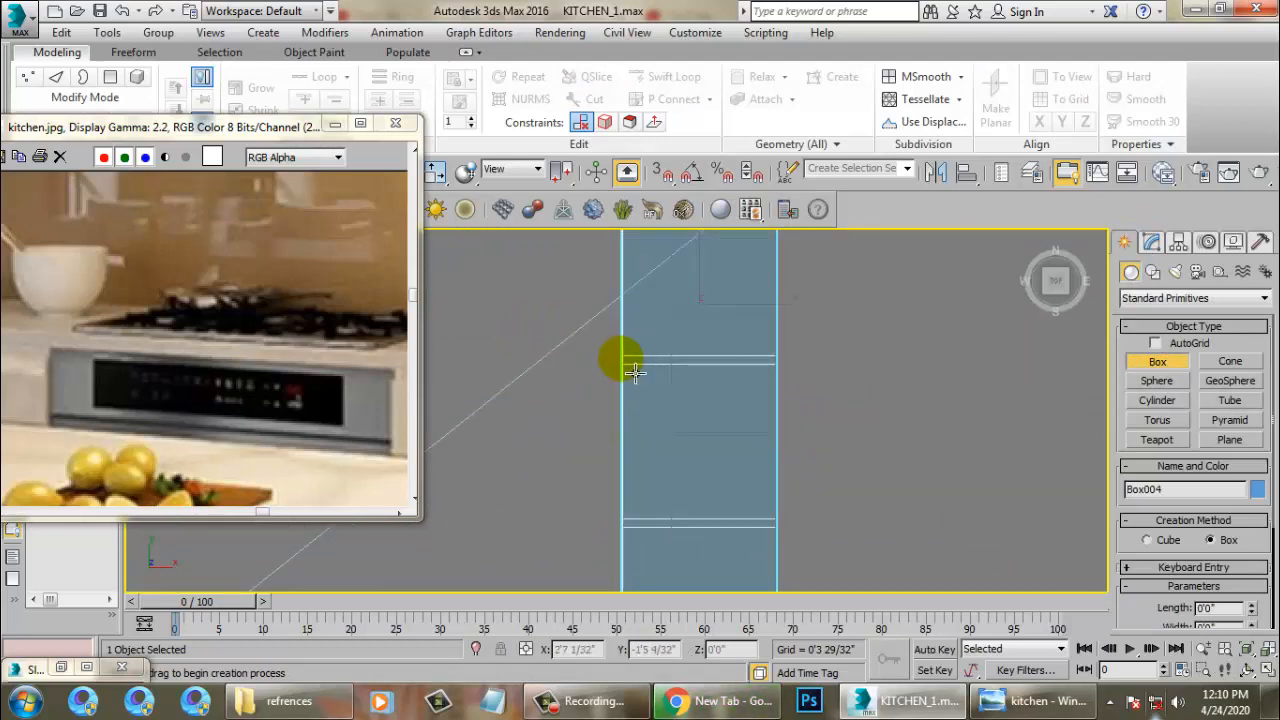
pyautogui.moveTo(635, 372); pyautogui.dragTo(785, 537)
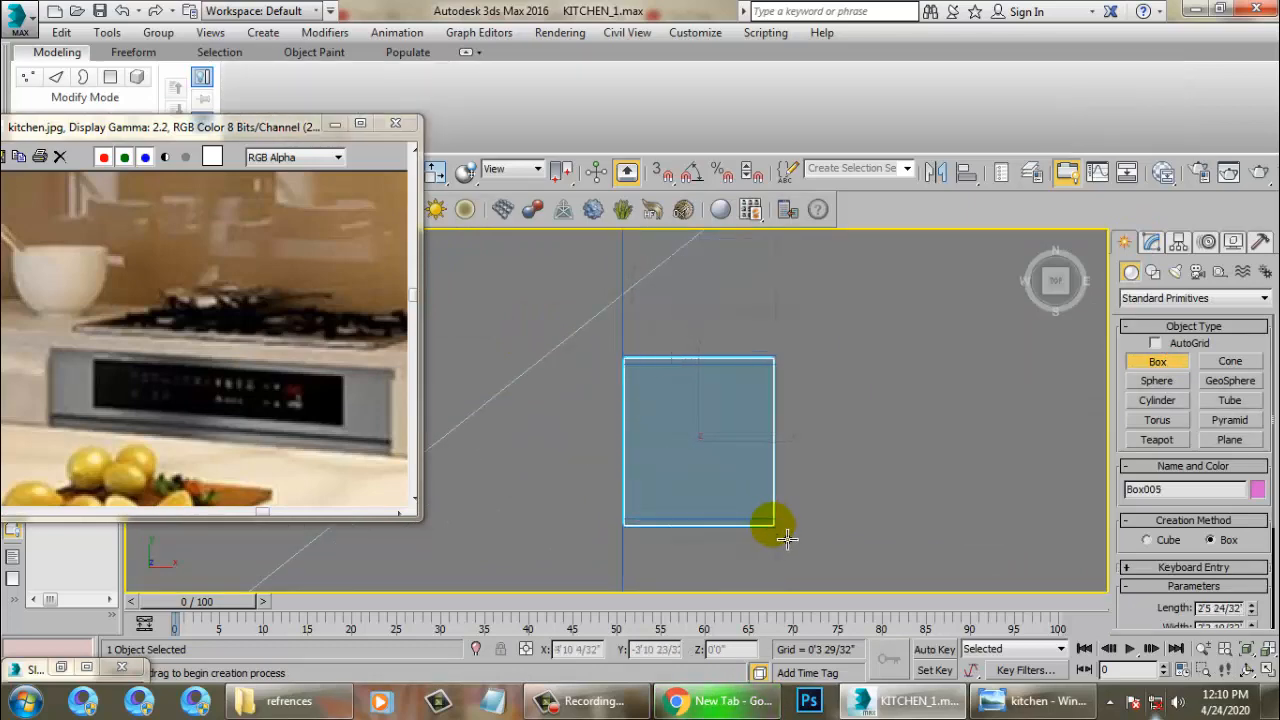
# Step: Raise the new box along Z to 2'4" so it sits on top of the base cabinets
pyautogui.press('w')
pyautogui.hotkey('alt', 'w')
pyautogui.middleClick(994, 531)
pyautogui.press('z')
pyautogui.hotkey('alt', 'w')
pyautogui.scroll(-5, 858, 436)
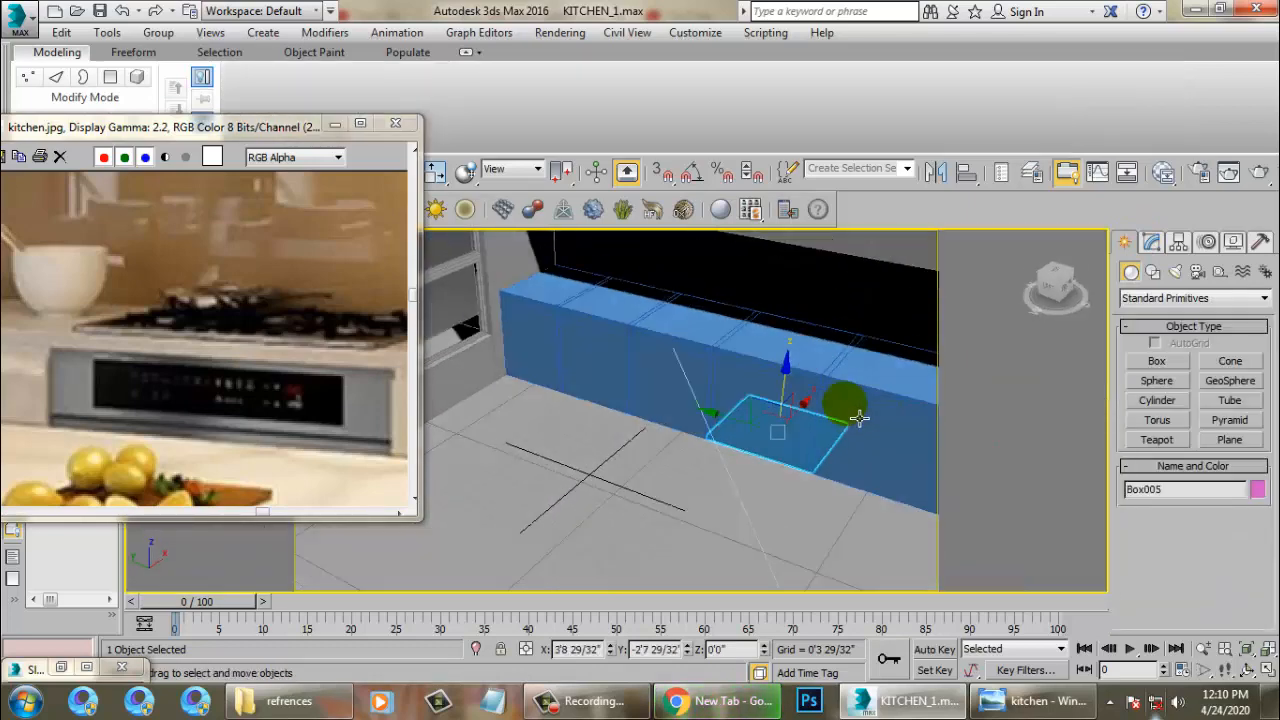
pyautogui.moveTo(858, 418); pyautogui.dragTo(837, 306)
pyautogui.keyDown('alt'); pyautogui.moveTo(837, 306); pyautogui.dragTo(798, 376, button='middle'); pyautogui.keyUp('alt')
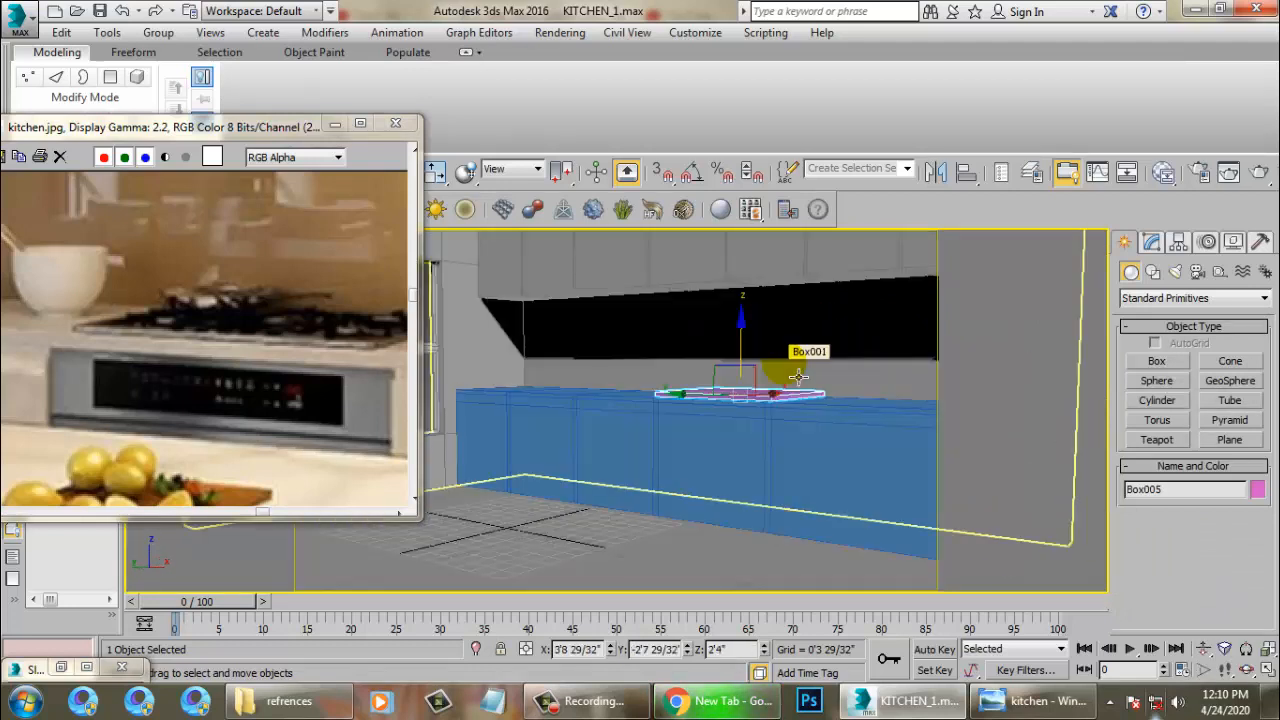
# Step: Thin the cooktop box by scaling it to about 64% along Z, comparing it with the cooktop in the kitchen reference image
pyautogui.scroll(-2, 344, 357)
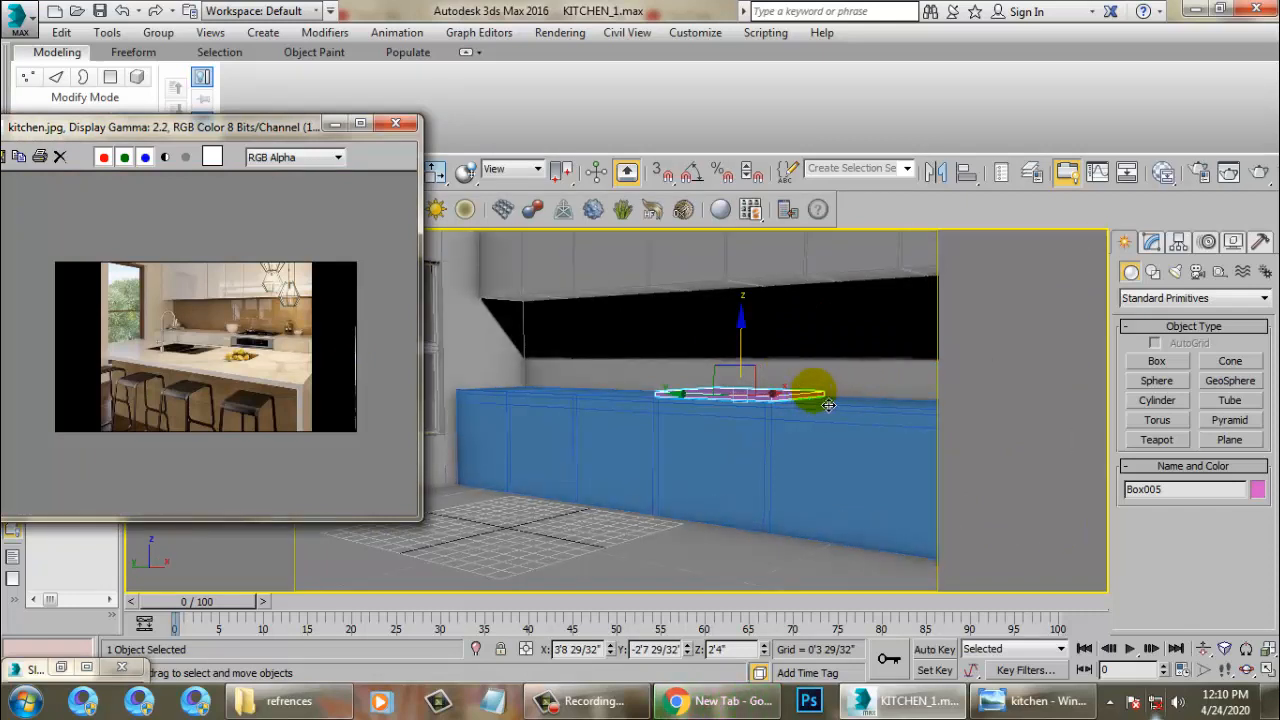
pyautogui.click(929, 457)
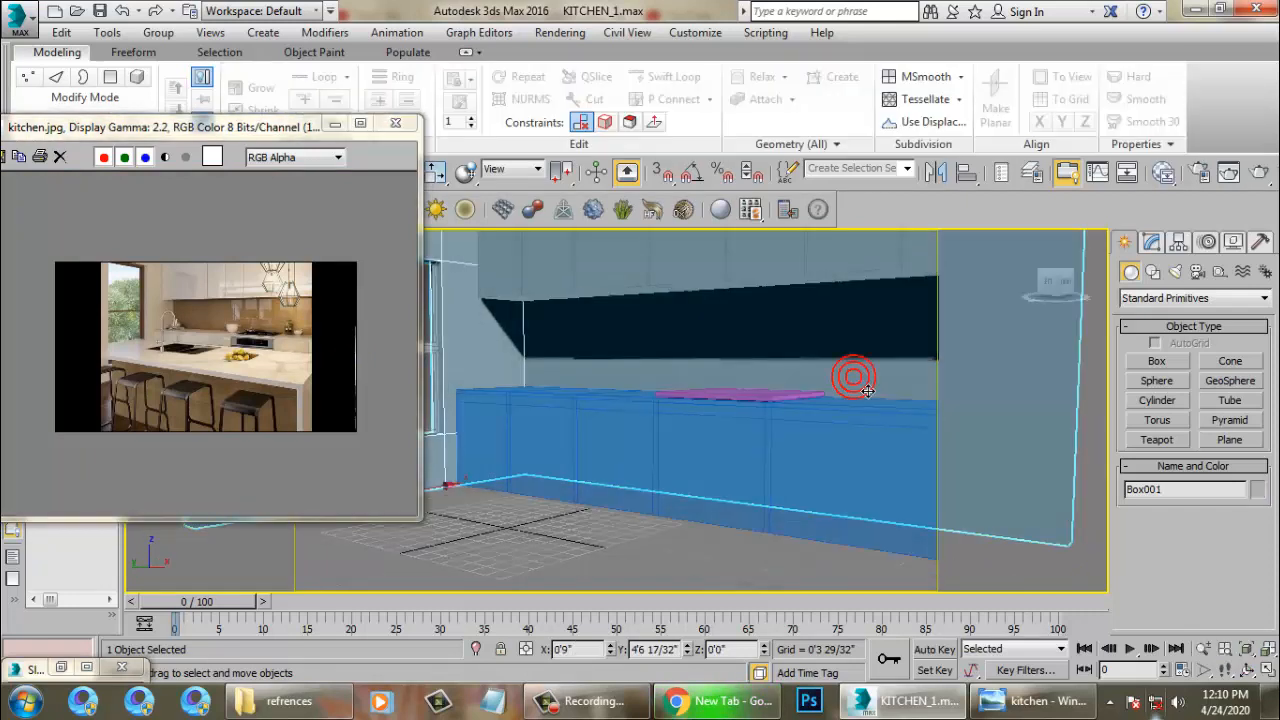
pyautogui.click(776, 398)
pyautogui.press('z')
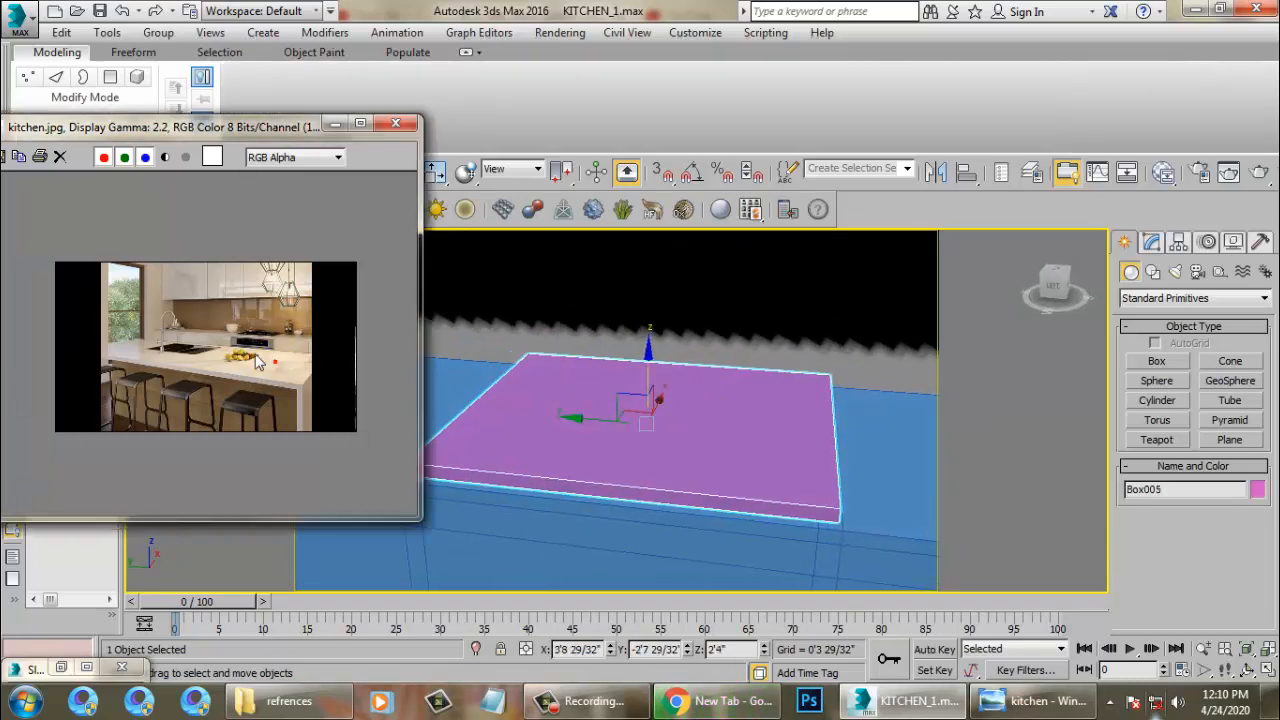
pyautogui.scroll(4, 258, 356)
pyautogui.scroll(3, 258, 356)
pyautogui.keyDown('alt'); pyautogui.moveTo(766, 389); pyautogui.dragTo(842, 405, button='middle'); pyautogui.keyUp('alt')
pyautogui.press('r')
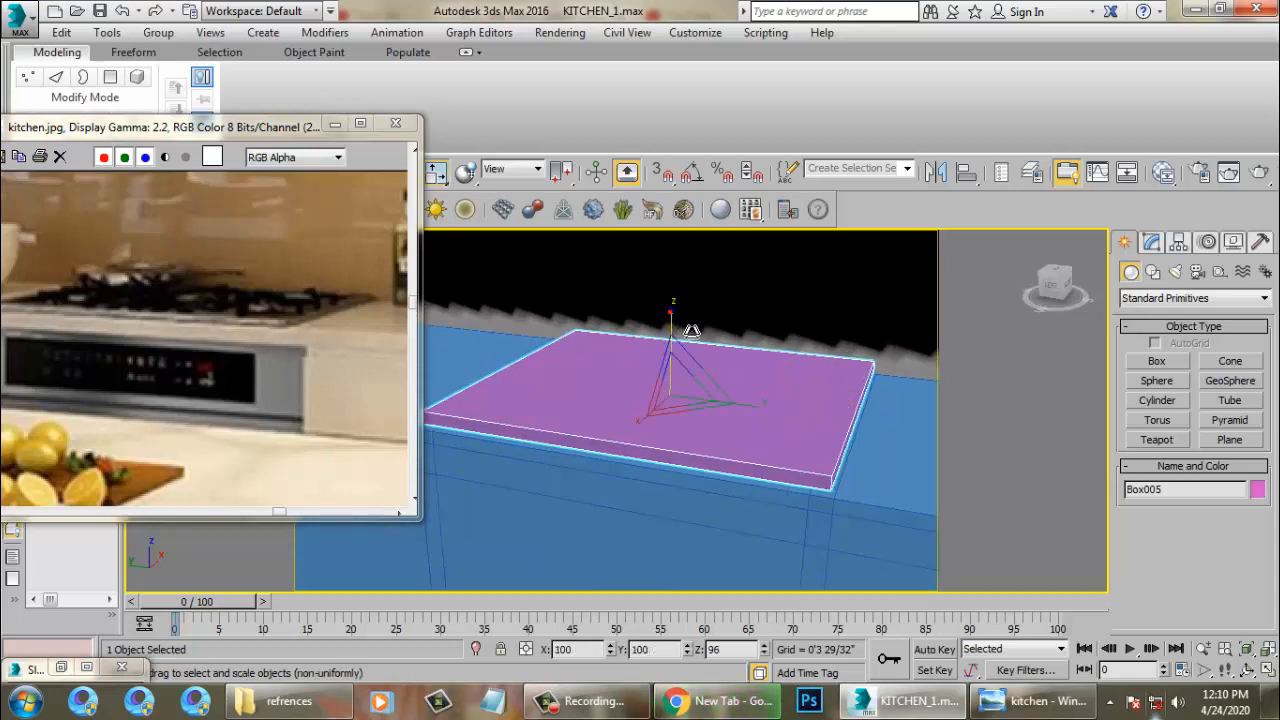
pyautogui.moveTo(691, 330); pyautogui.dragTo(703, 352)
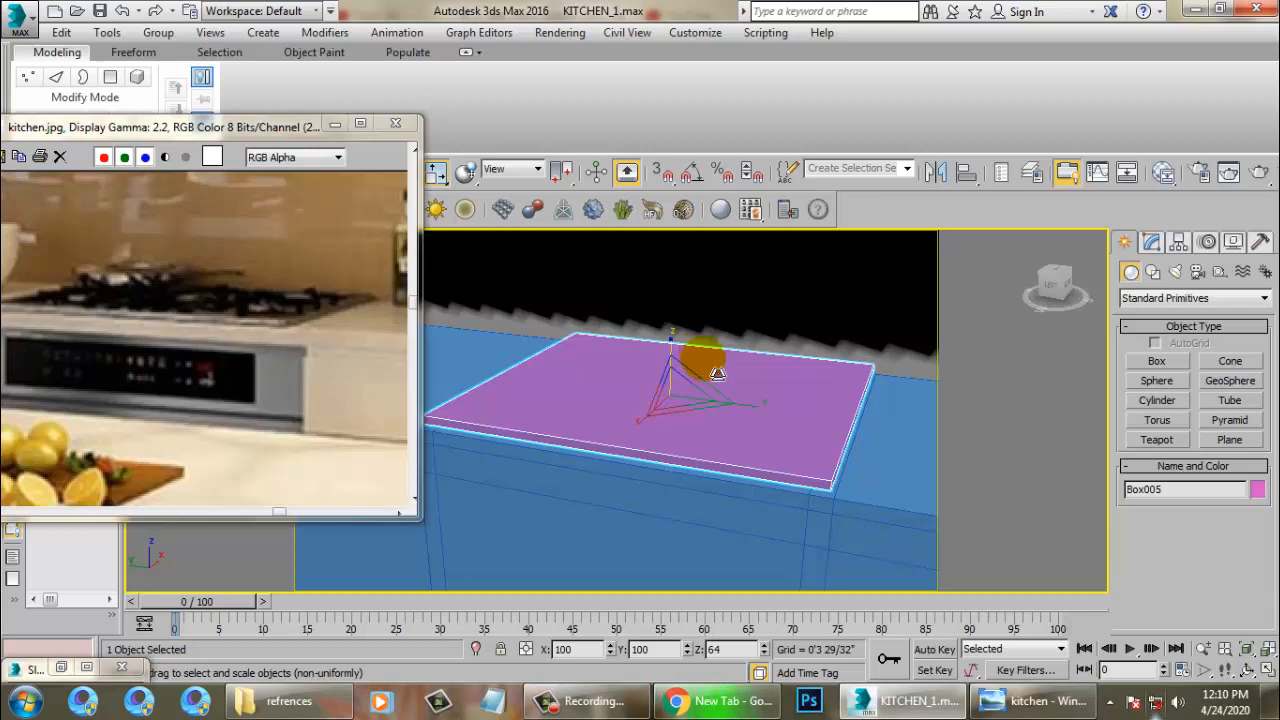
pyautogui.press('w')
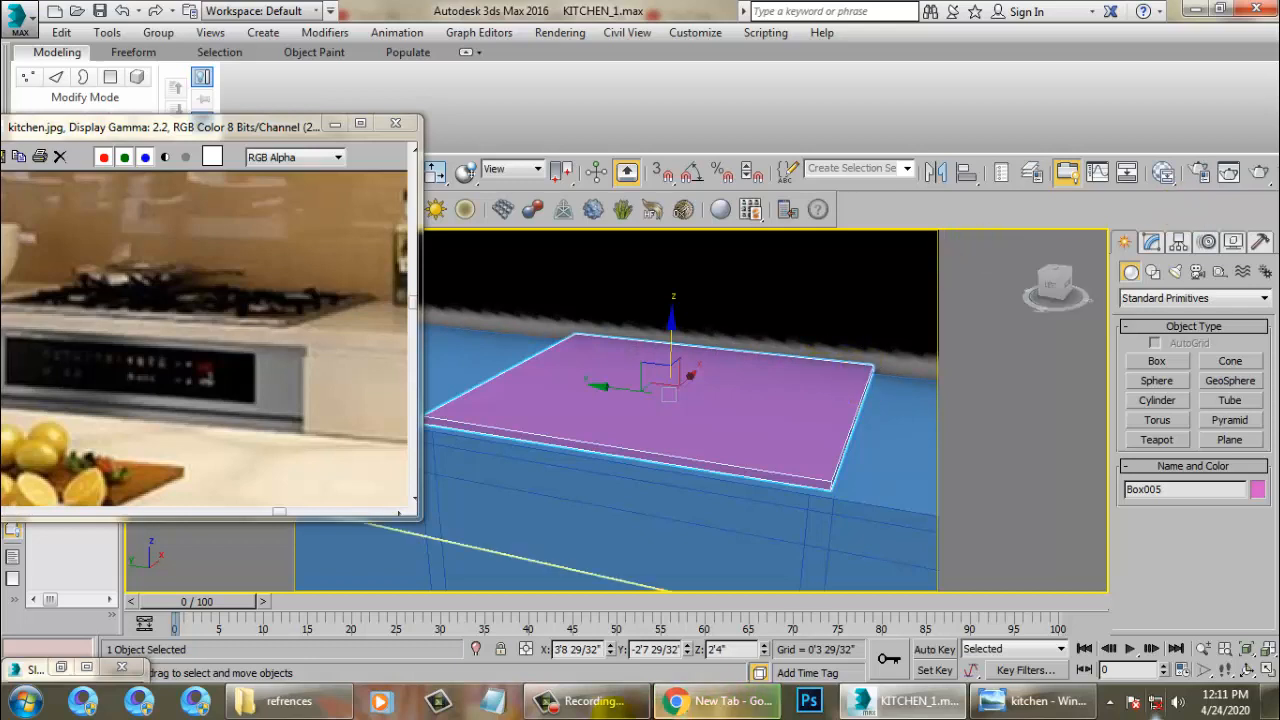
# Step: Switch to Chrome and search Google Images for "gas stove reference" in a new tab
pyautogui.click(736, 704)
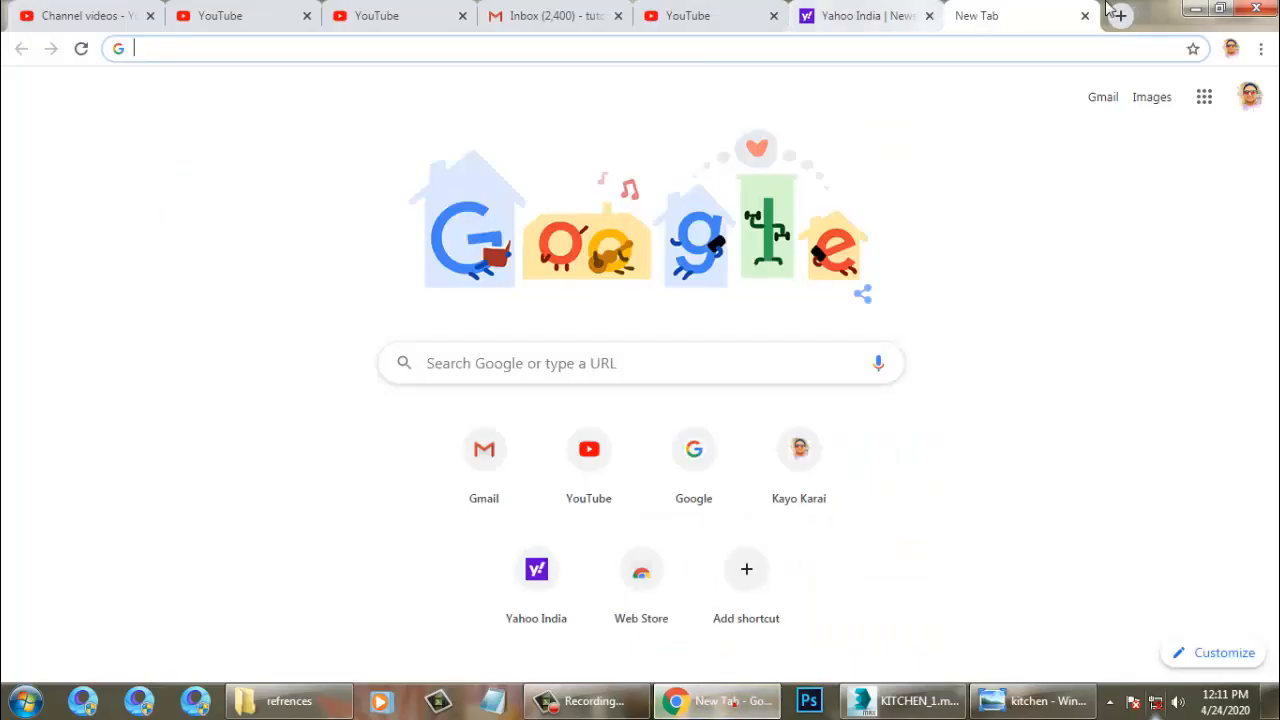
pyautogui.hotkey('ctrl', 't')
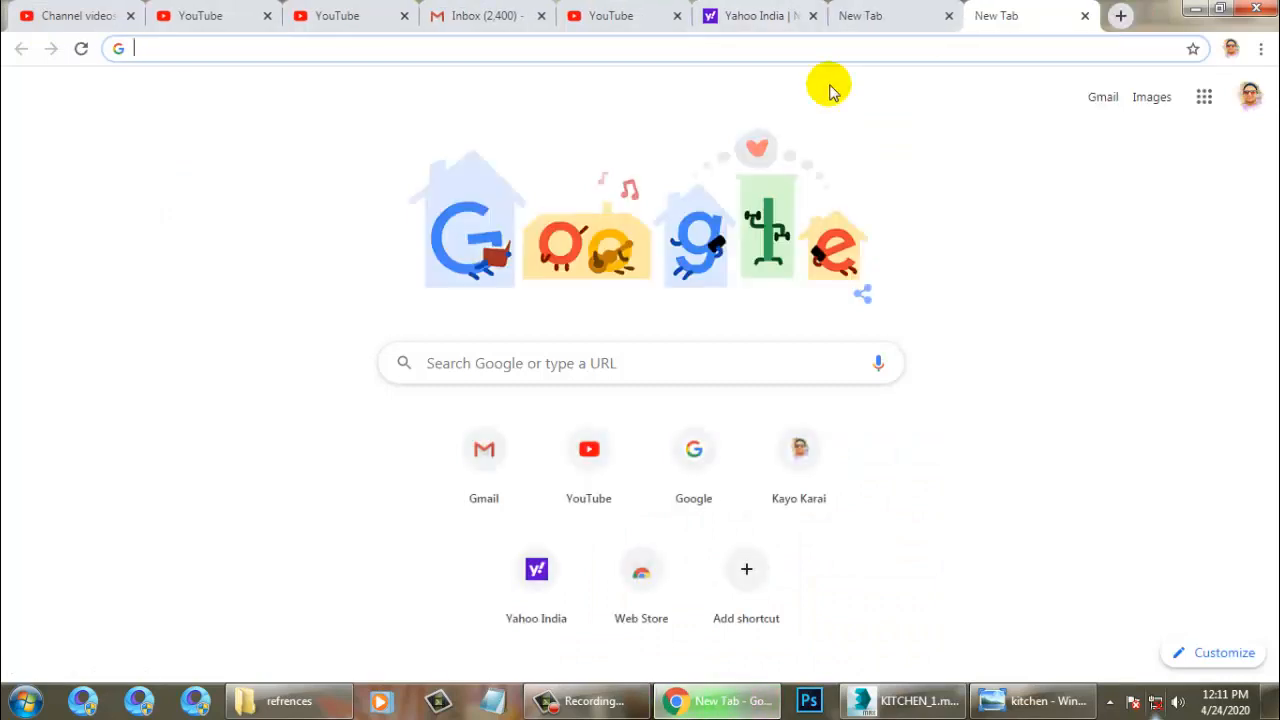
pyautogui.write('gad st')
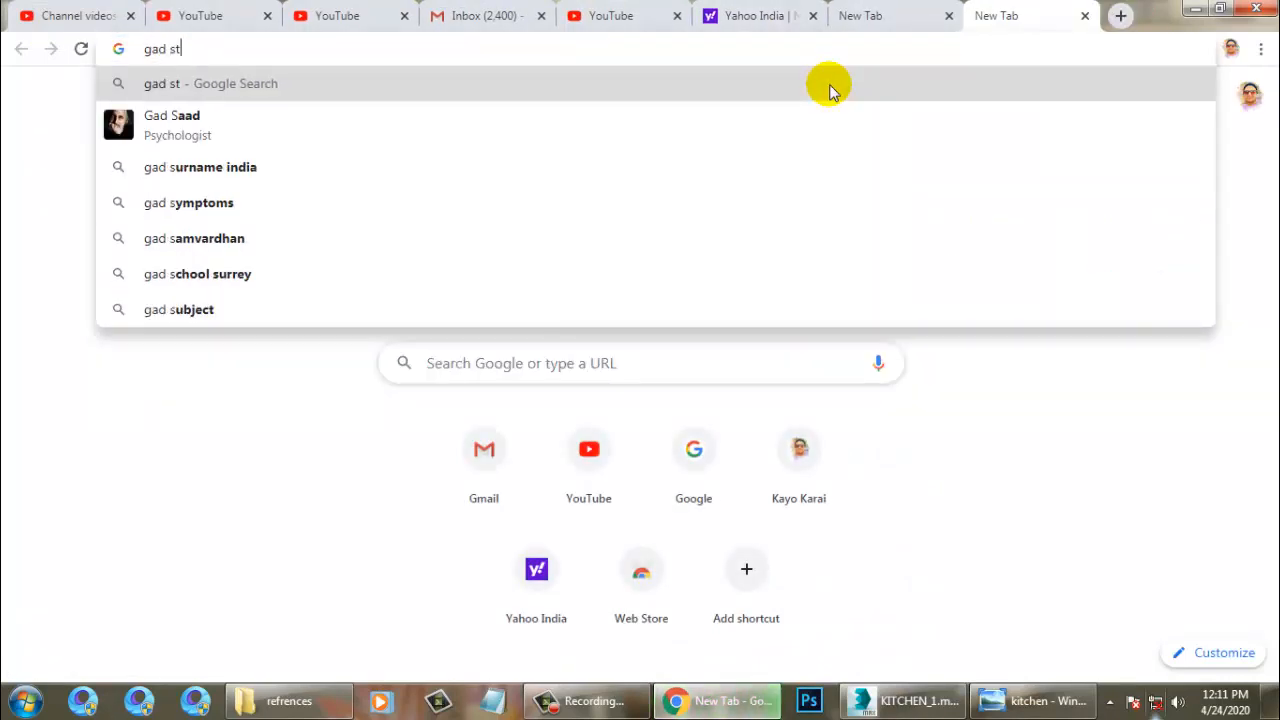
pyautogui.write('ove refrence')
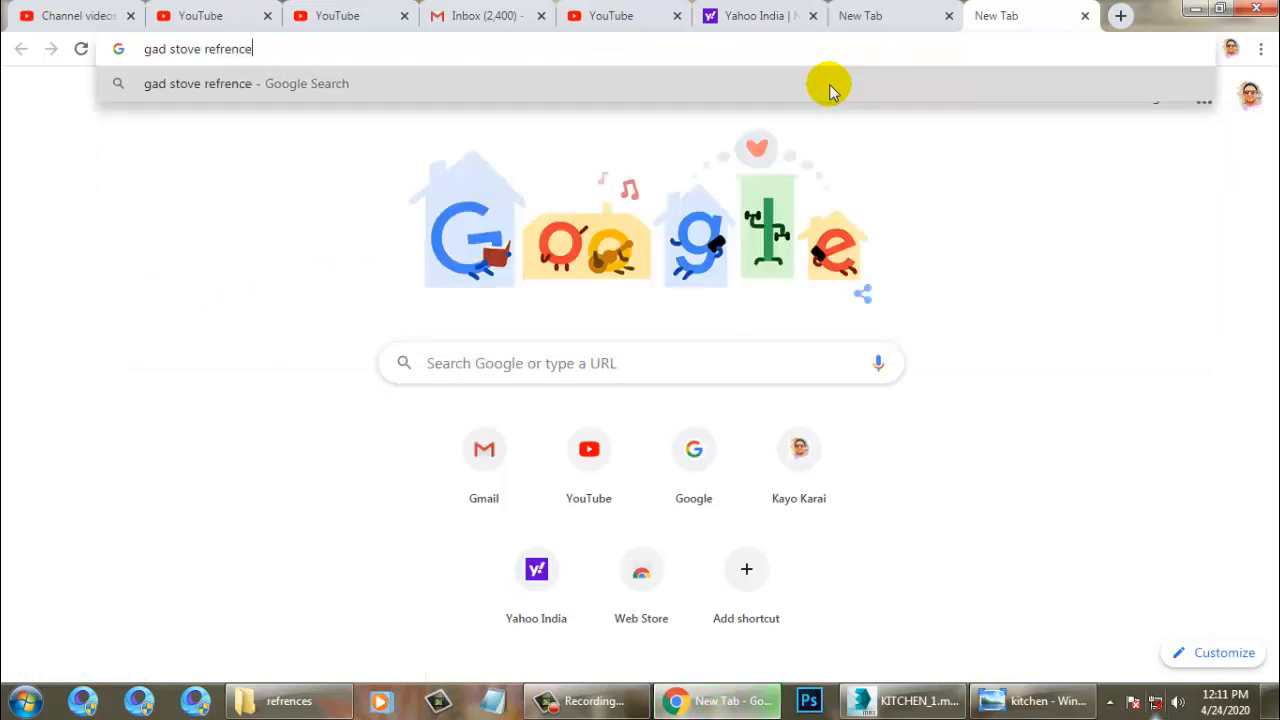
pyautogui.press('Return')
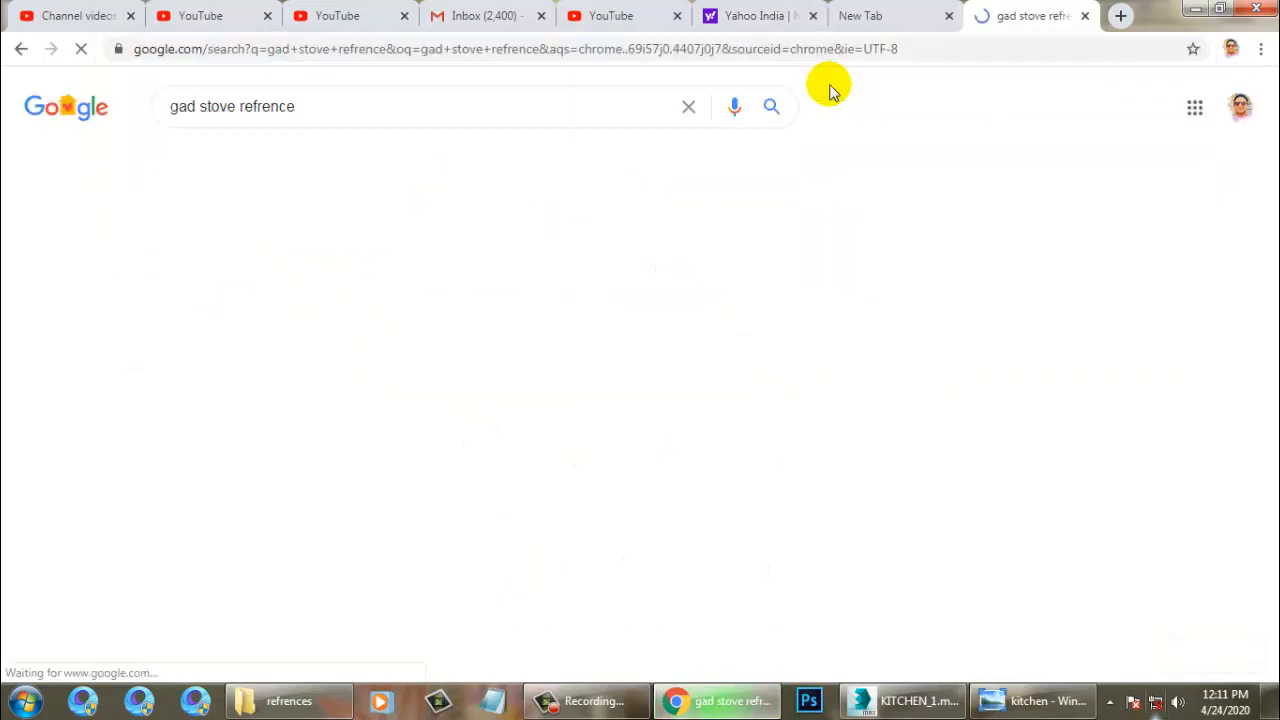
pyautogui.click(252, 162)
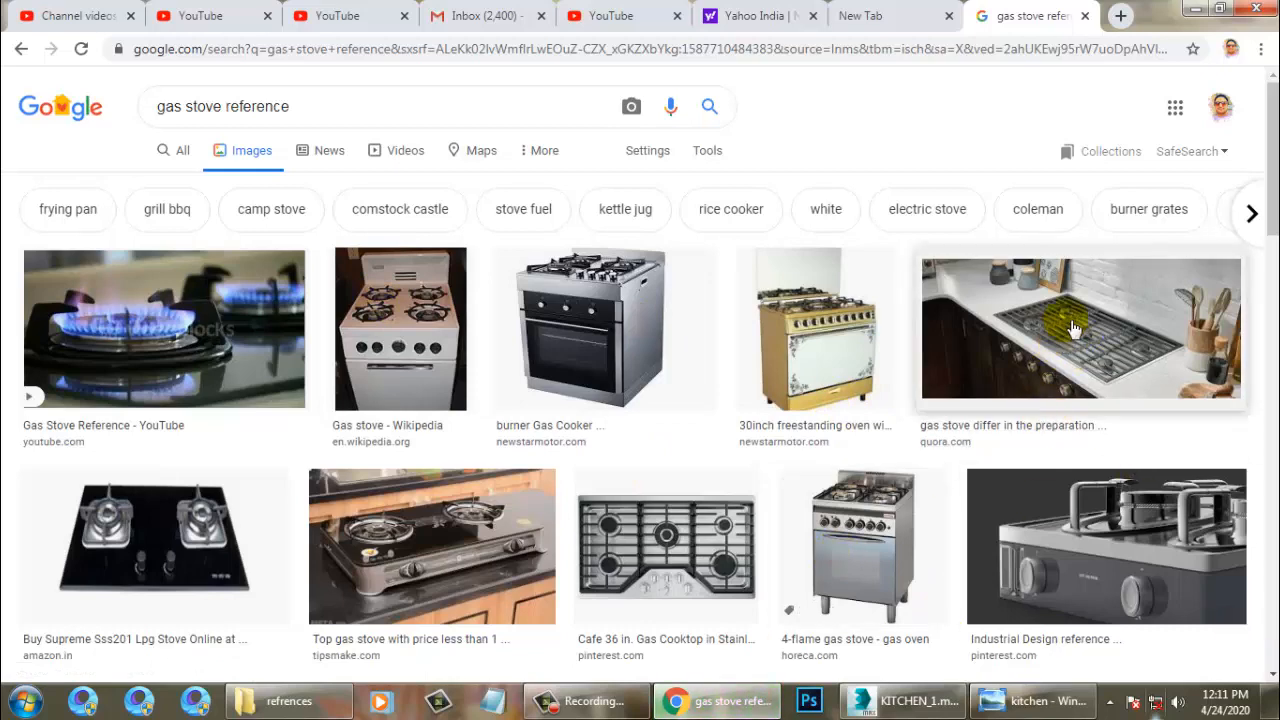
# Step: Preview the built-in countertop cooktop, the burner flame and the two-burner stove images among the search results
pyautogui.scroll(-2, 450, 460)
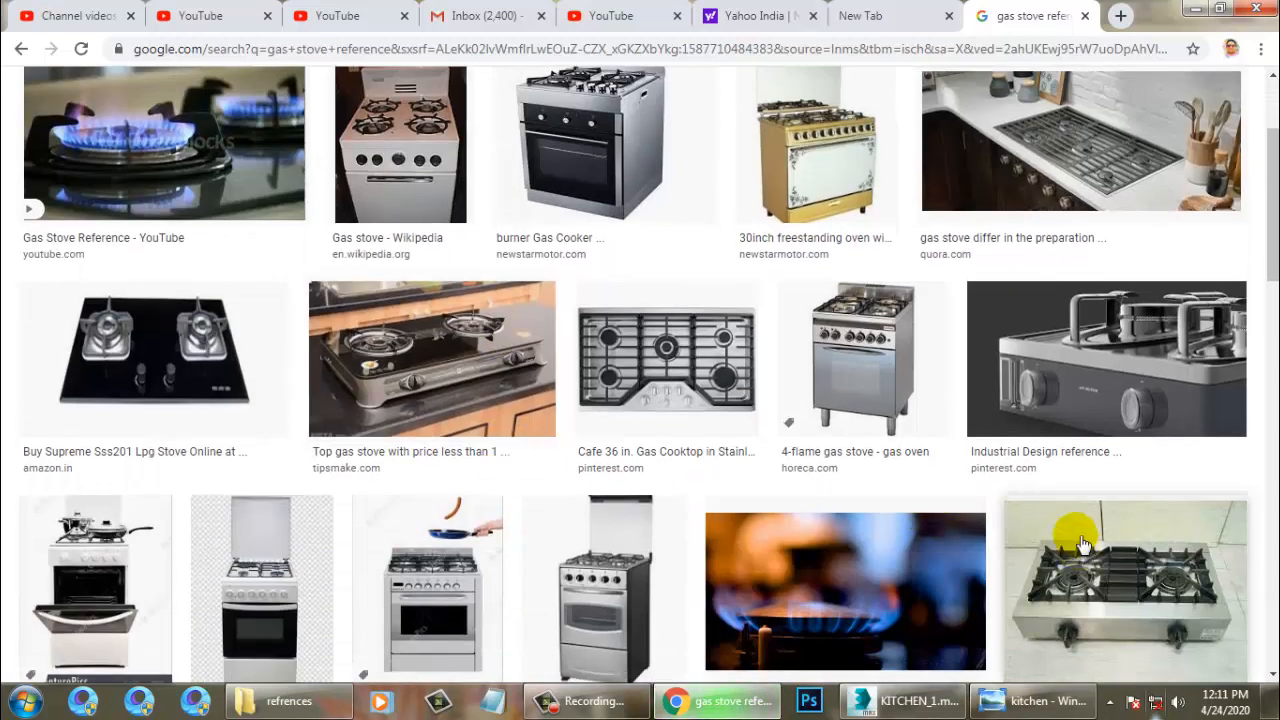
pyautogui.scroll(3, 1082, 543)
pyautogui.click(1043, 226)
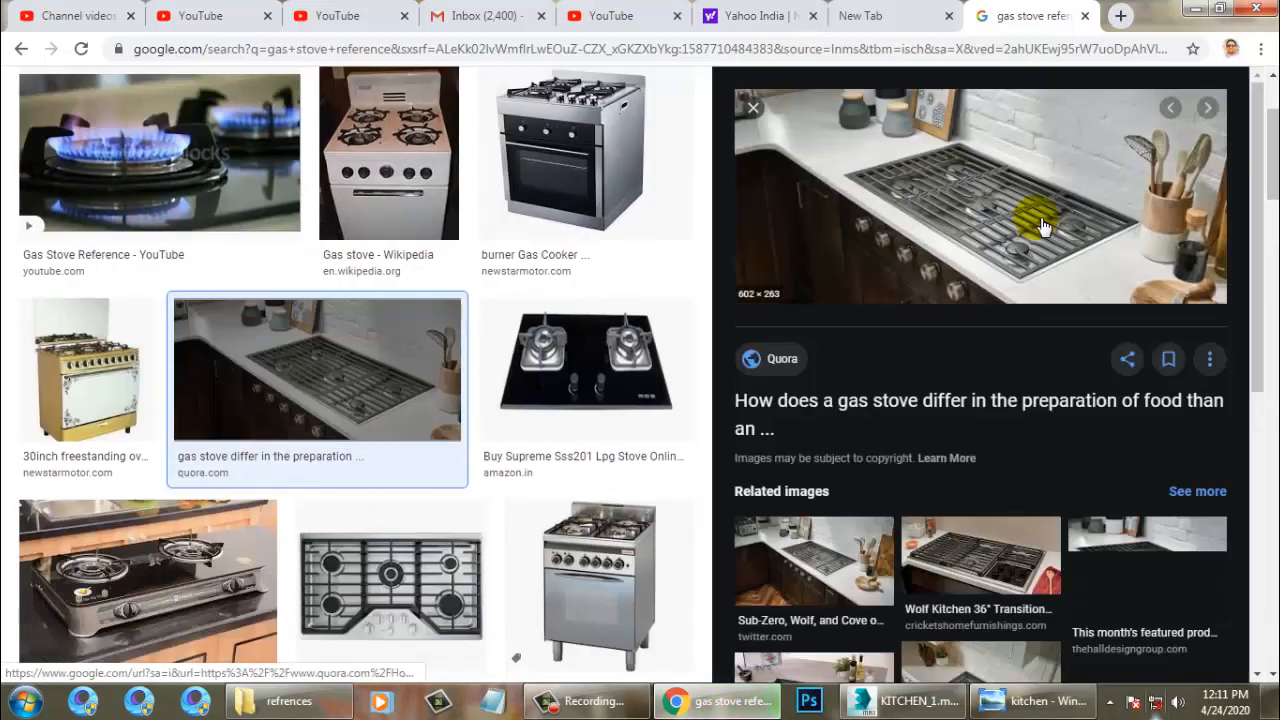
pyautogui.click(166, 265)
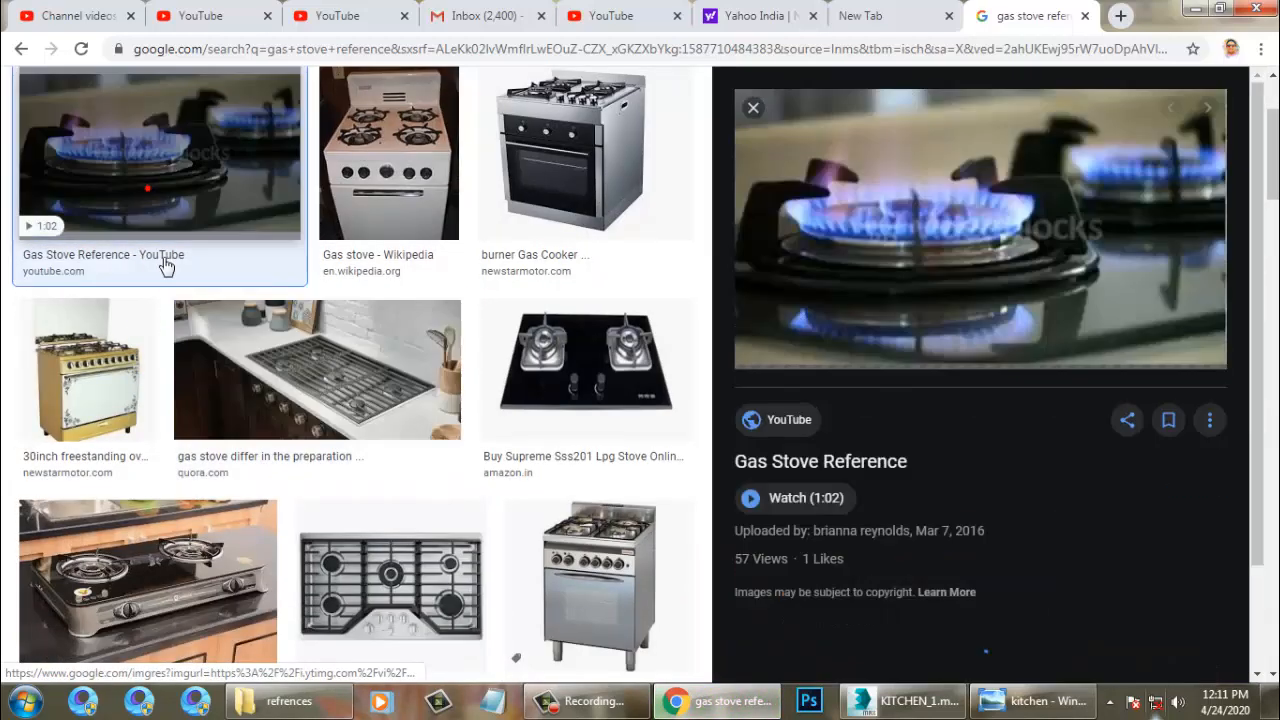
pyautogui.click(157, 563)
pyautogui.click(300, 414)
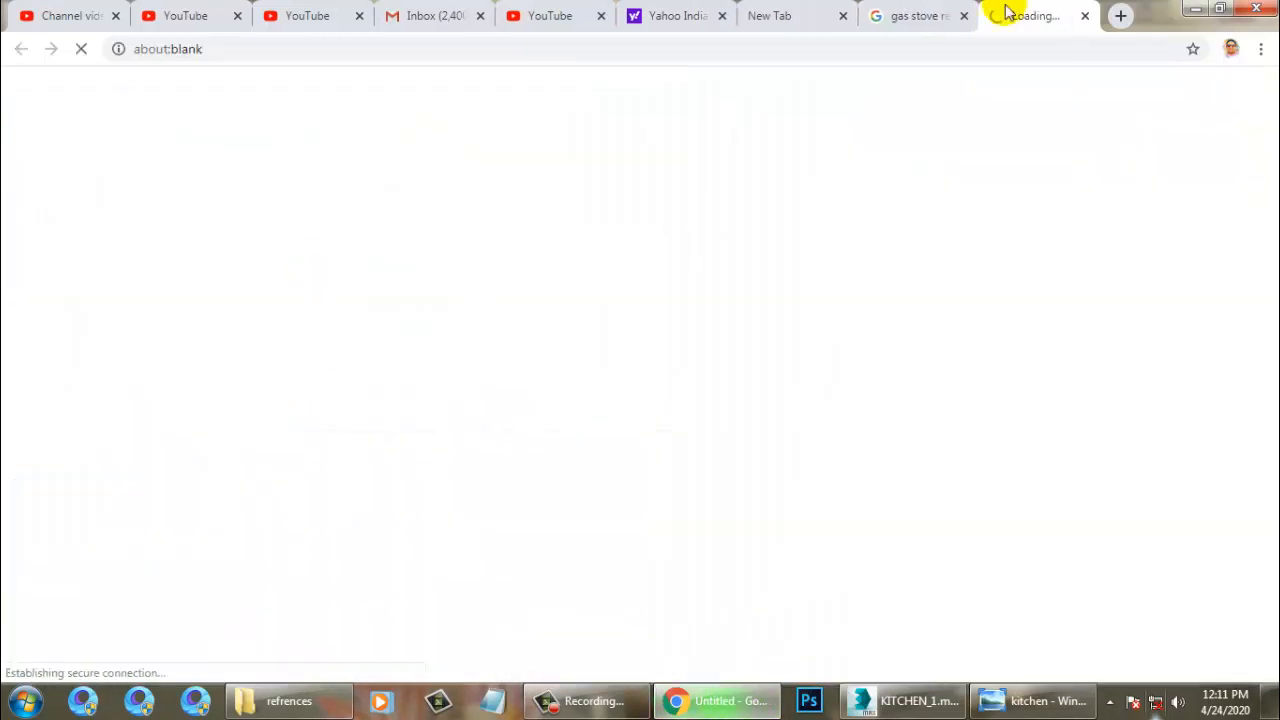
pyautogui.click(1086, 15)
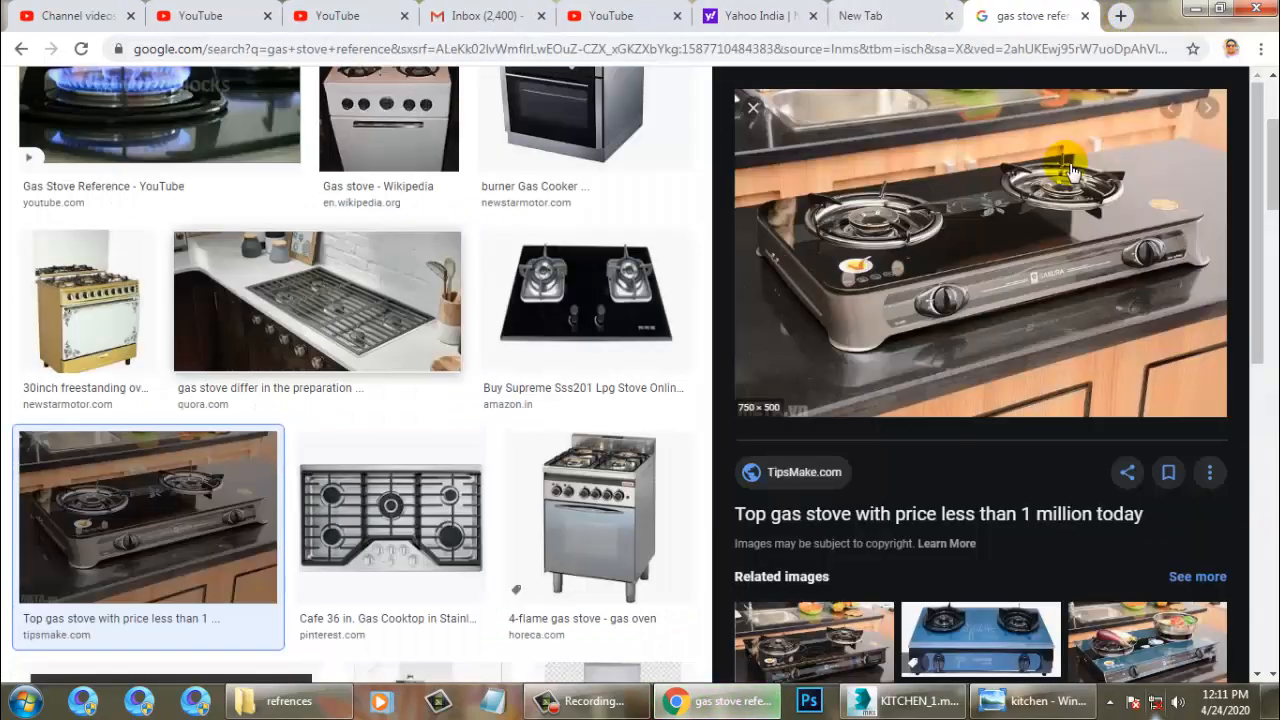
pyautogui.click(755, 110)
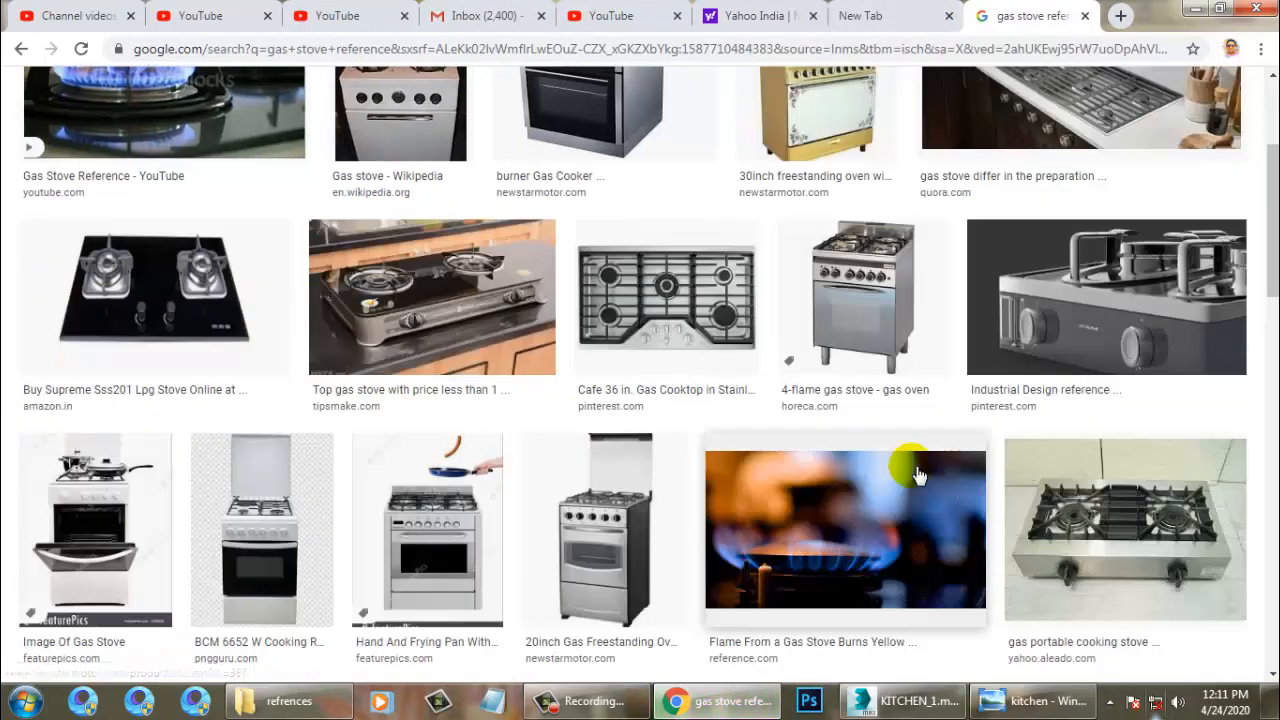
# Step: Preview the 5-flame gas stove and browse the remaining image results for a suitable cooktop reference
pyautogui.scroll(3, 920, 474)
pyautogui.scroll(-8, 920, 474)
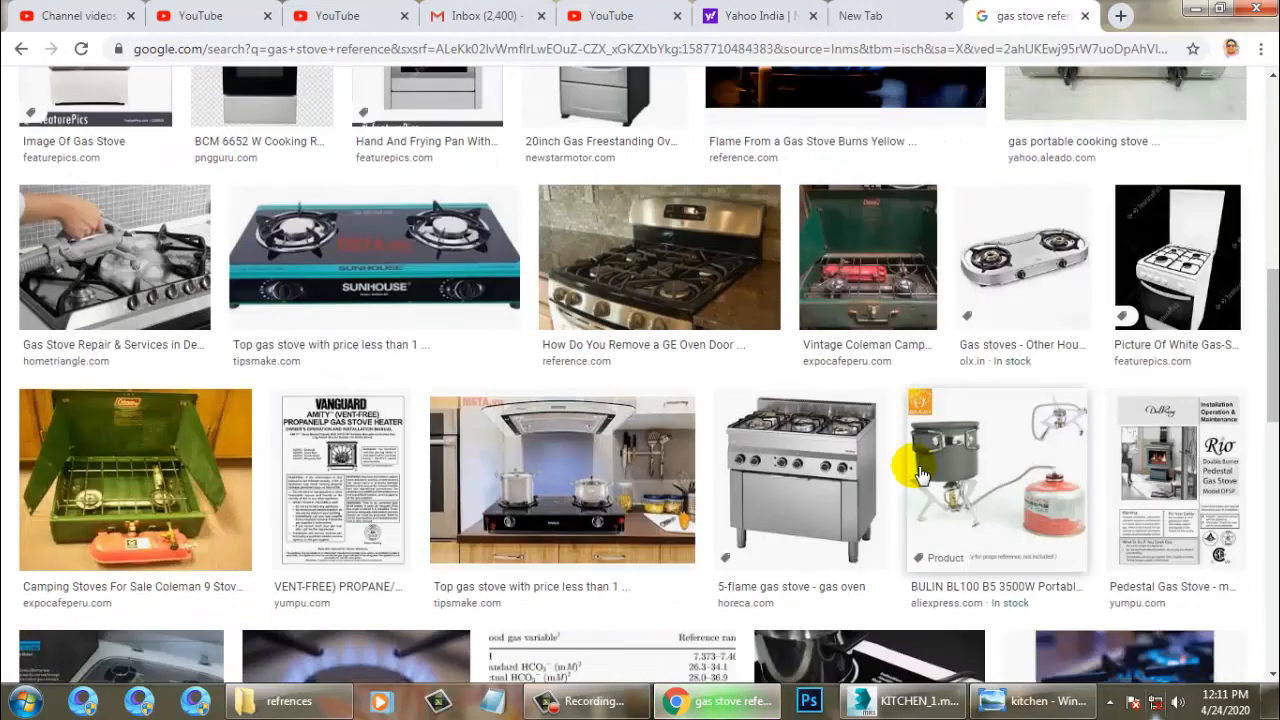
pyautogui.click(813, 461)
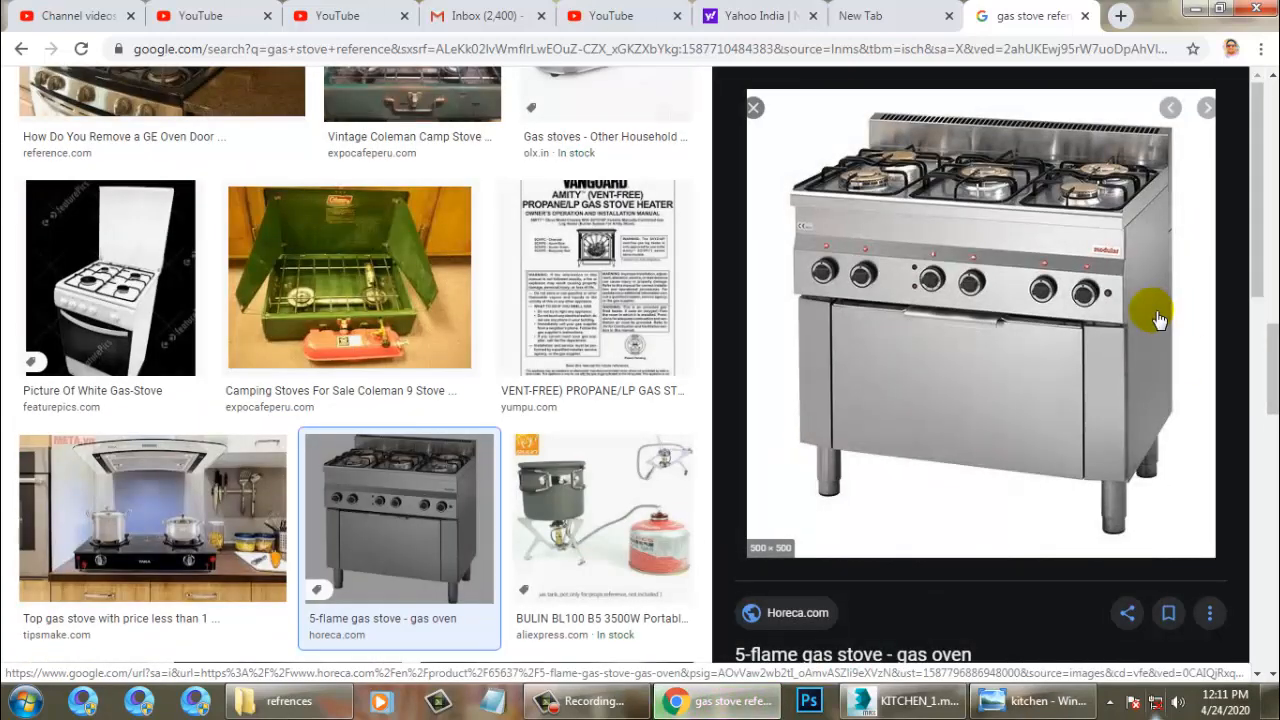
pyautogui.click(756, 107)
pyautogui.scroll(-5, 905, 341)
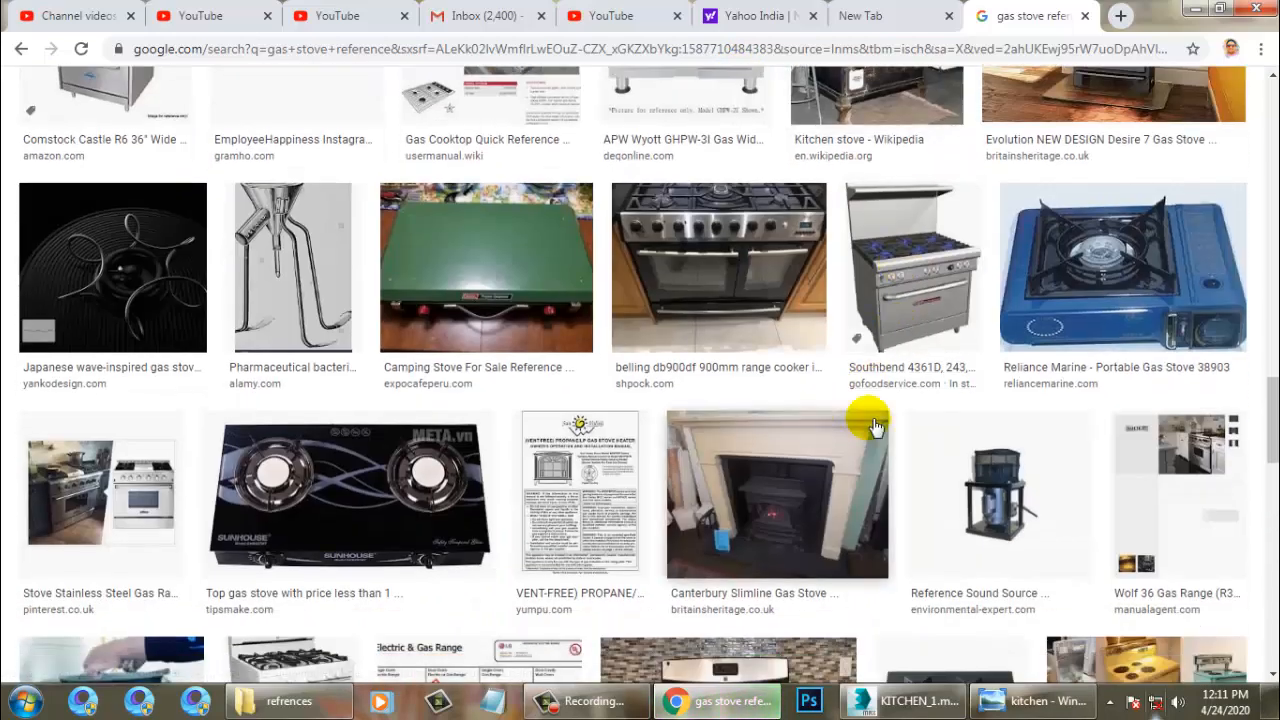
pyautogui.scroll(-1, 910, 432)
pyautogui.scroll(-5, 905, 428)
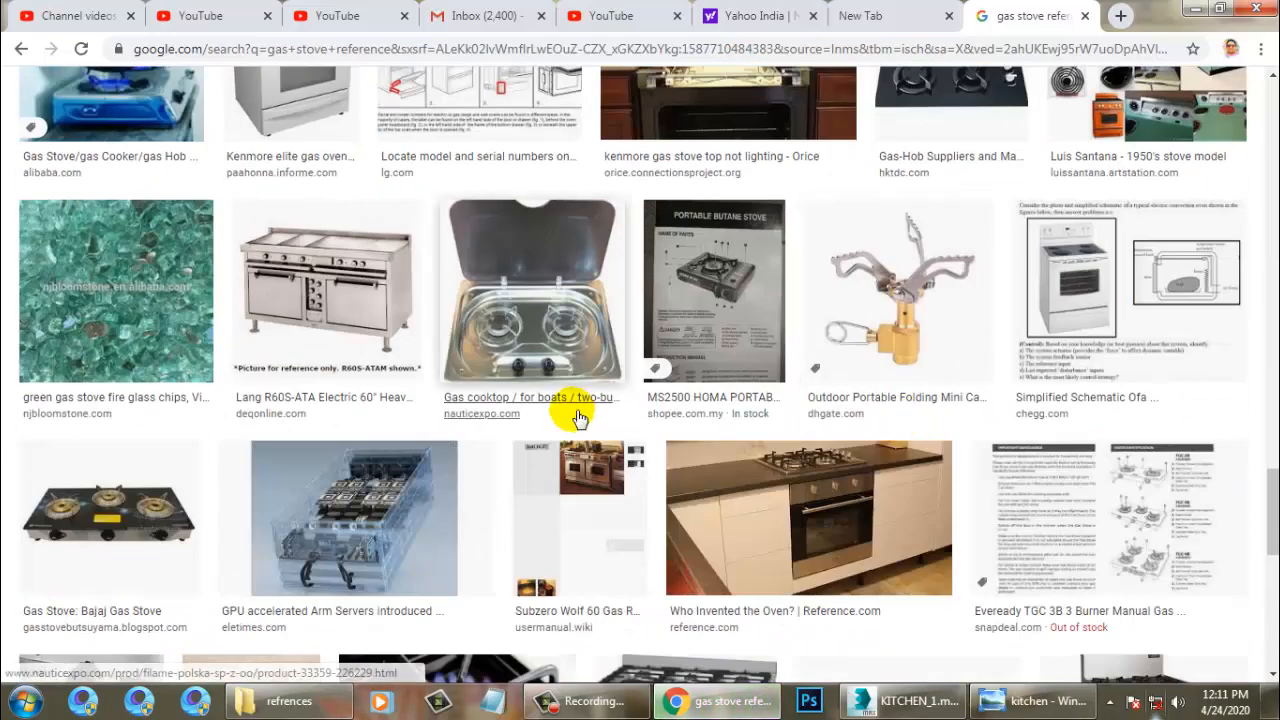
pyautogui.scroll(-5, 575, 417)
pyautogui.scroll(-10, 731, 330)
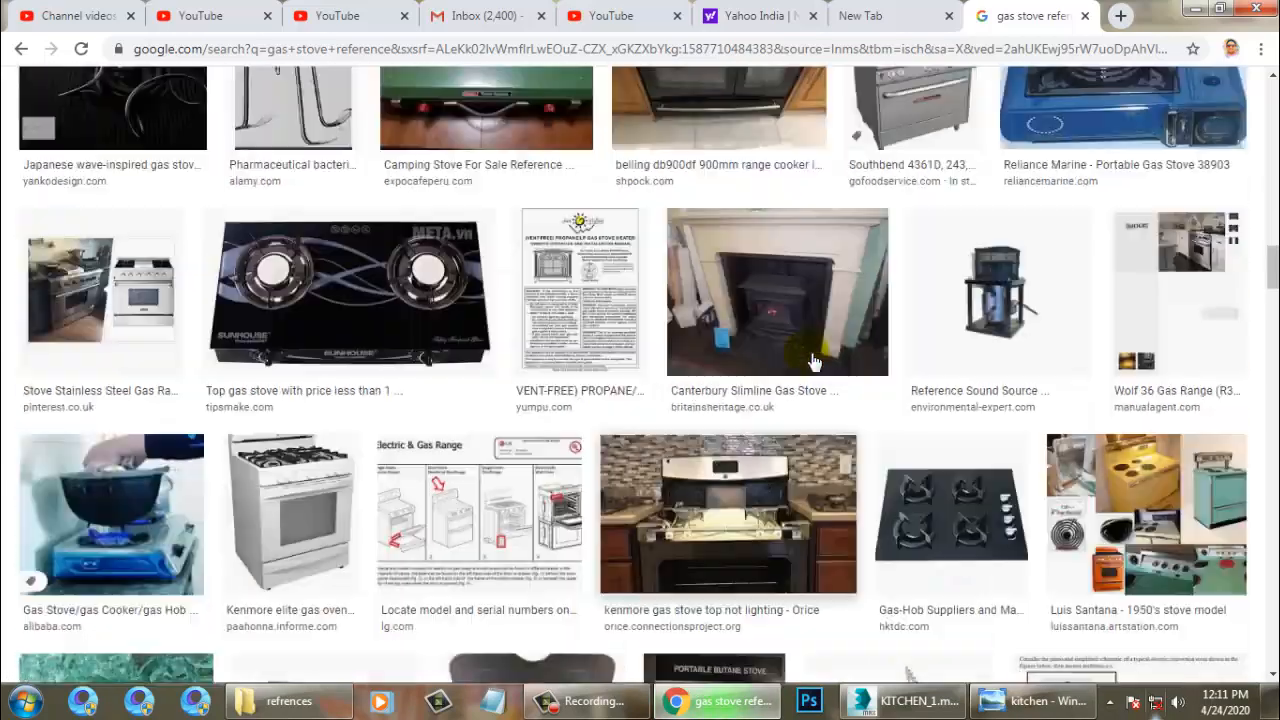
pyautogui.scroll(-4, 749, 414)
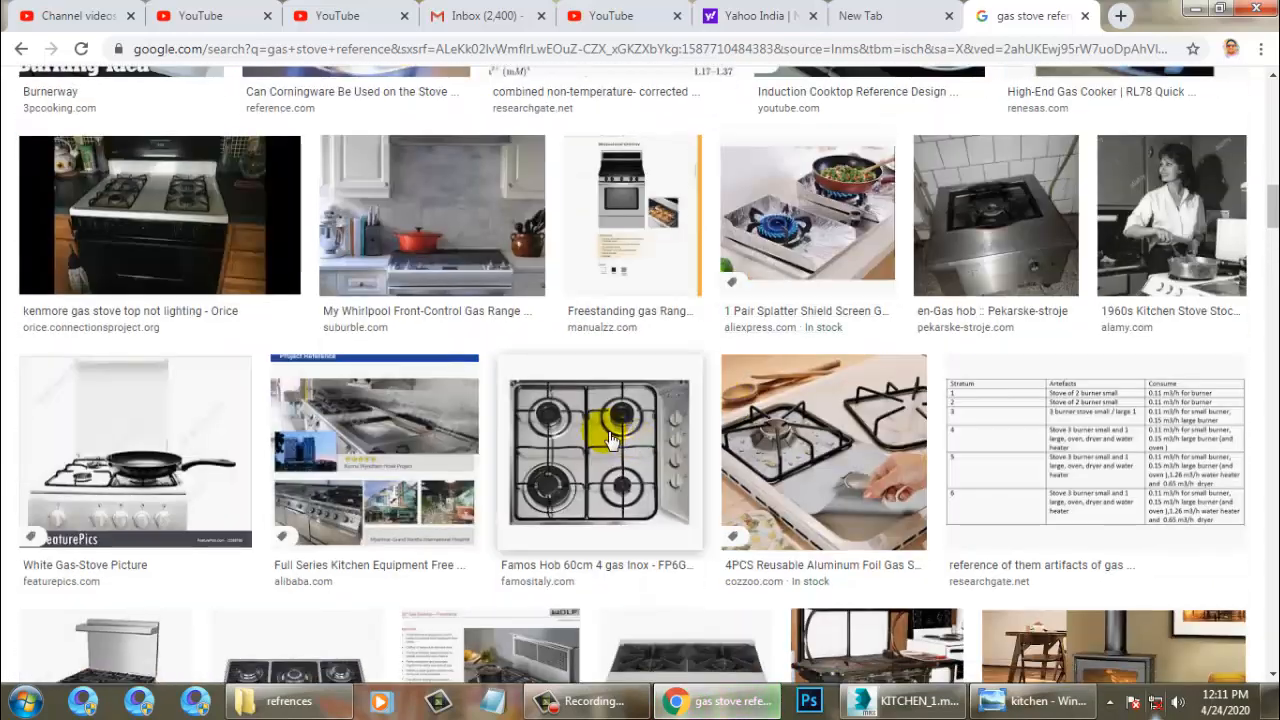
# Step: Preview the Famos Hob 60cm 4 gas Inox image and open its source page in a new tab
pyautogui.click(612, 438)
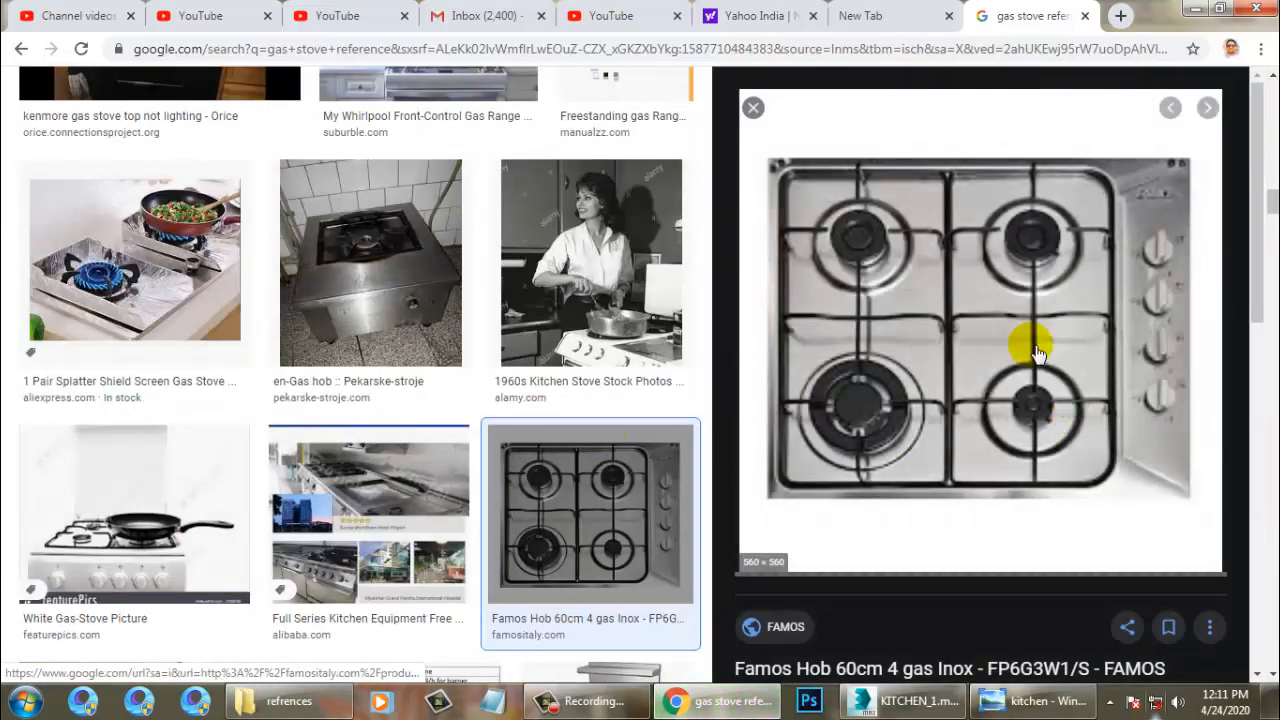
pyautogui.rightClick(990, 196)
pyautogui.click(1082, 216)
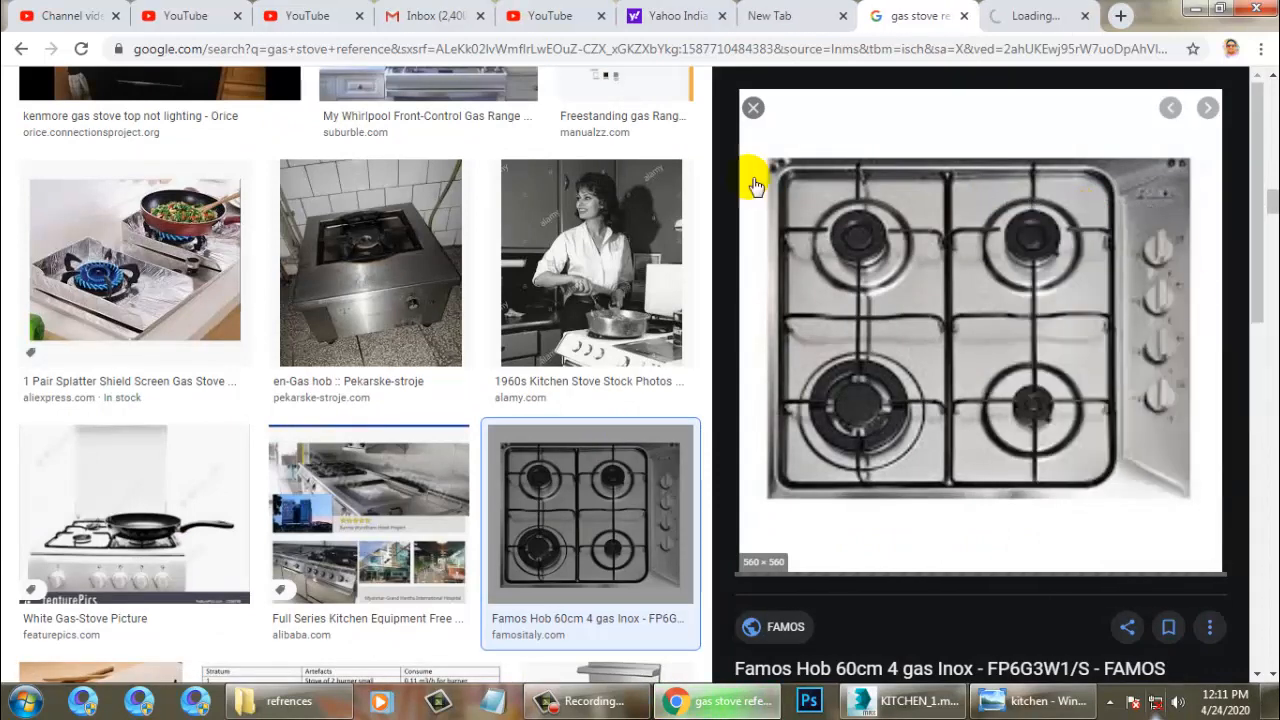
pyautogui.click(1038, 12)
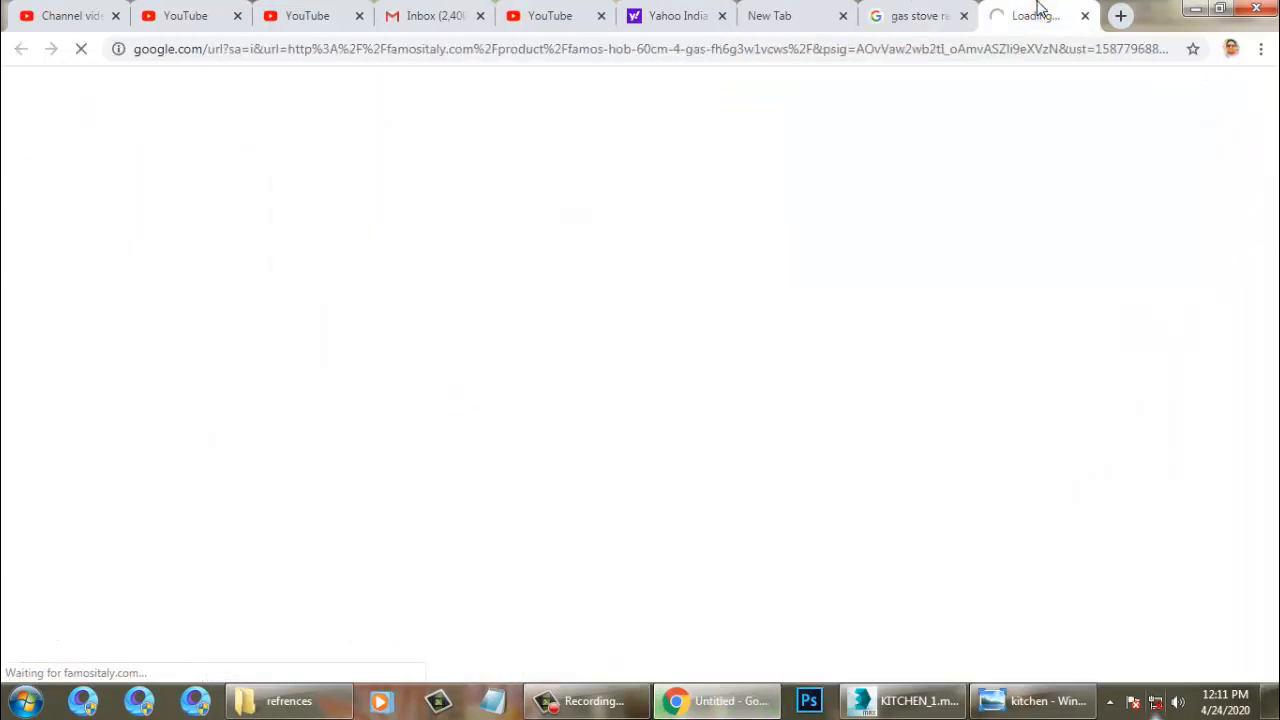
# Step: Return to the image results and save the Famos hob picture to the Desktop as a JPEG named stove
pyautogui.click(914, 16)
pyautogui.rightClick(987, 264)
pyautogui.click(1040, 431)
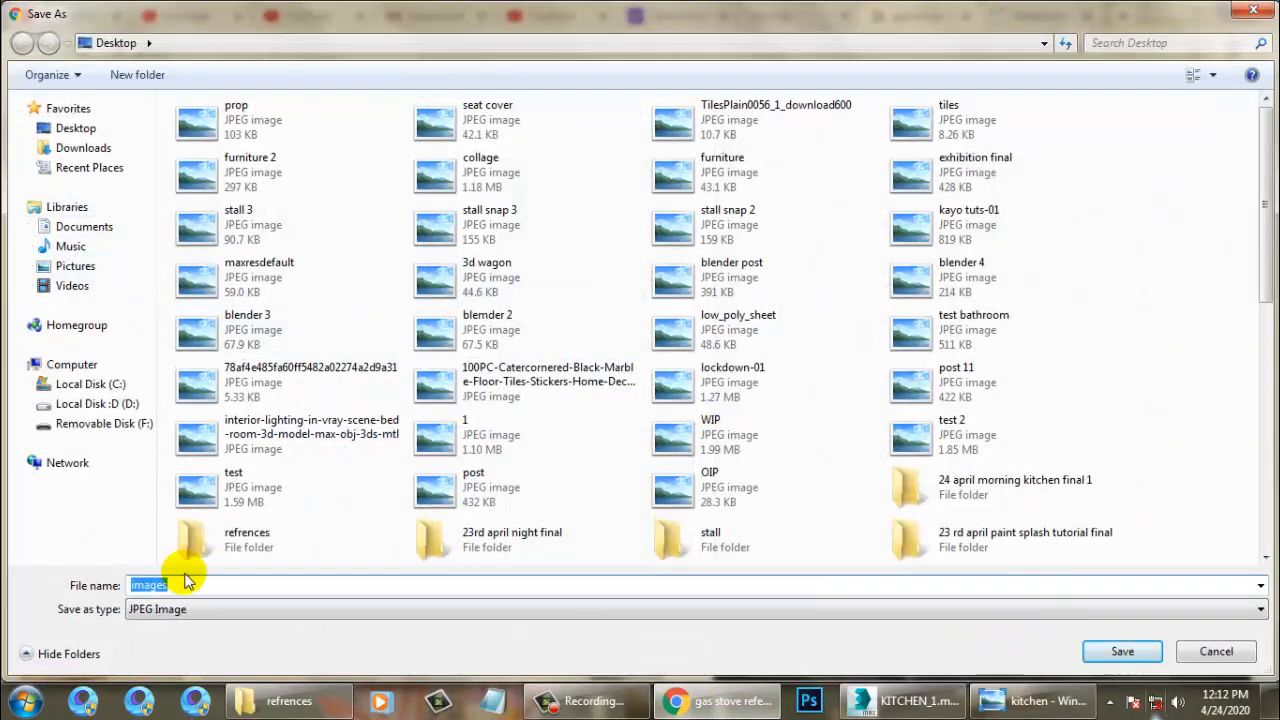
pyautogui.write('stove')
pyautogui.press('Return')
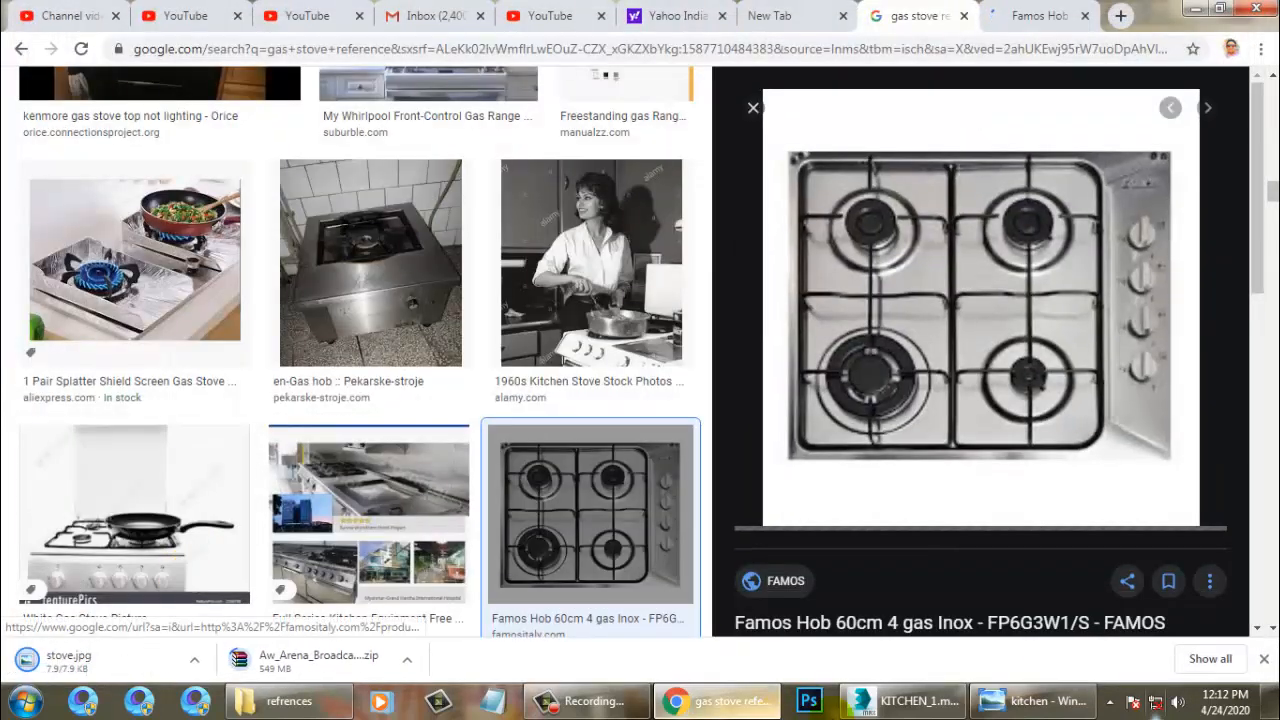
# Step: Switch to 3ds Max and open the stove image from the Desktop in an image viewer window
pyautogui.click(1196, 8)
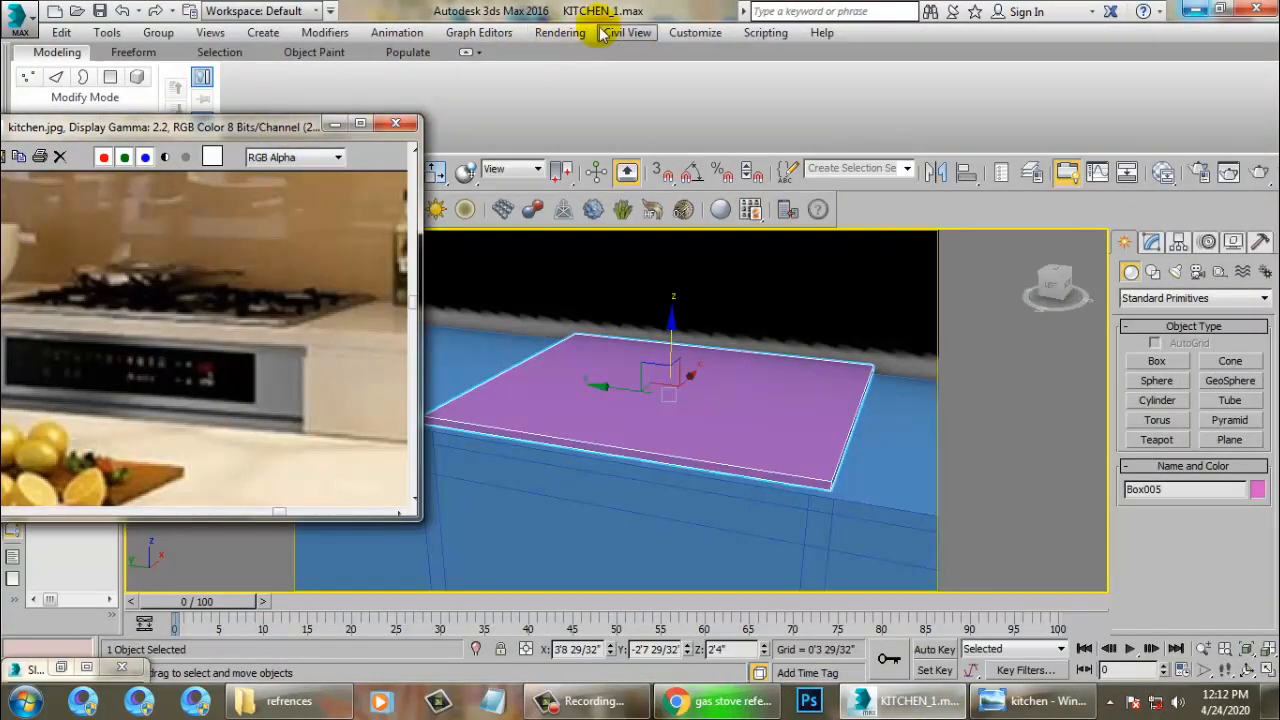
pyautogui.click(559, 32)
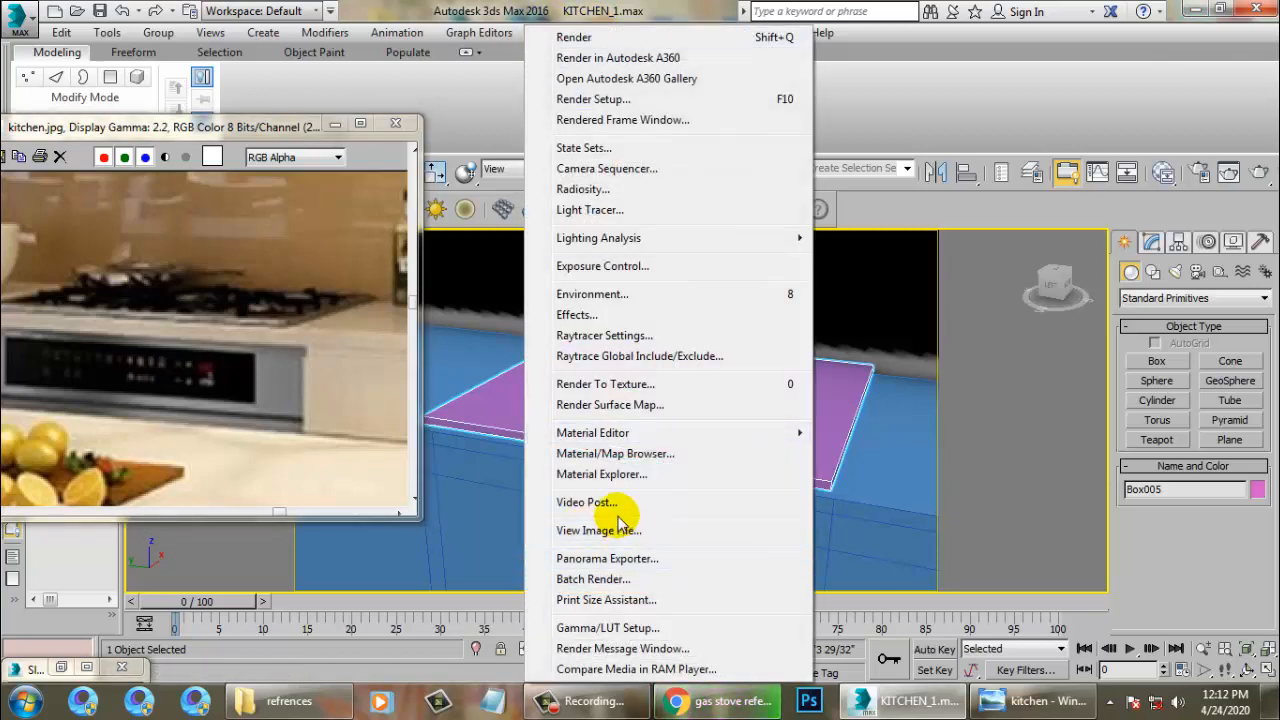
pyautogui.click(624, 535)
pyautogui.click(60, 168)
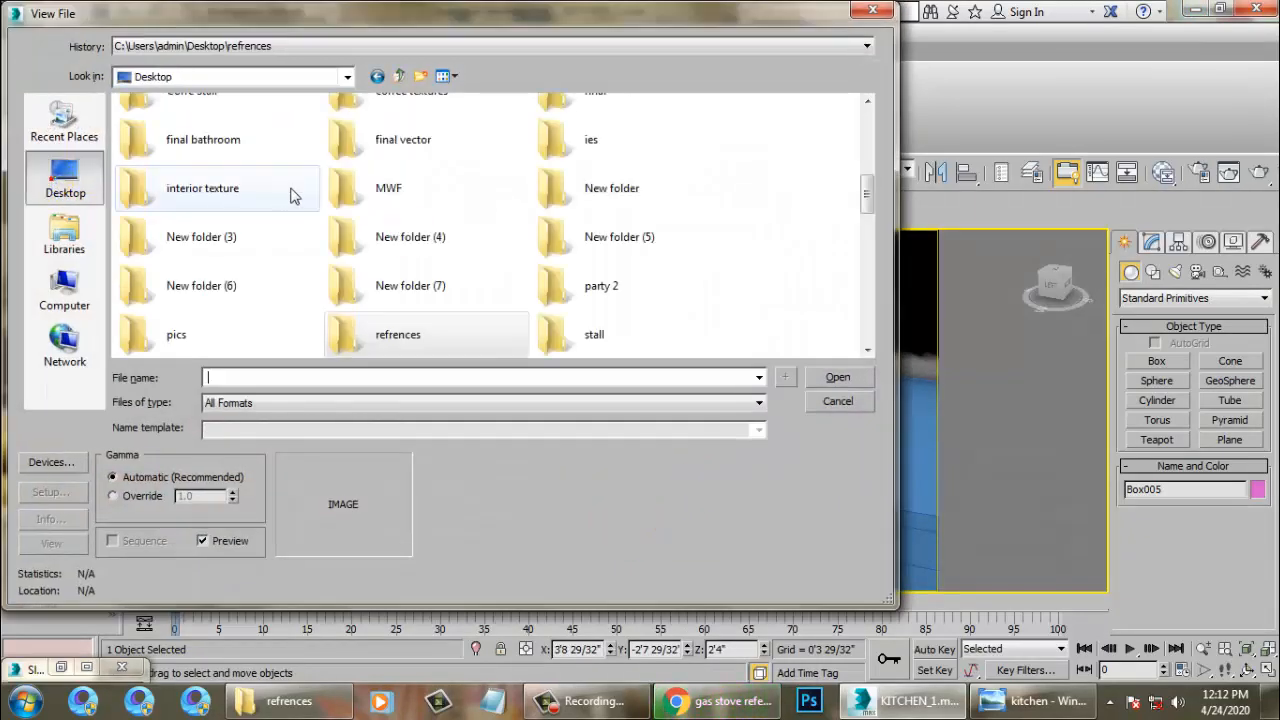
pyautogui.write('s')
pyautogui.click(366, 208)
pyautogui.press('s')
pyautogui.press('s')
pyautogui.press('s')
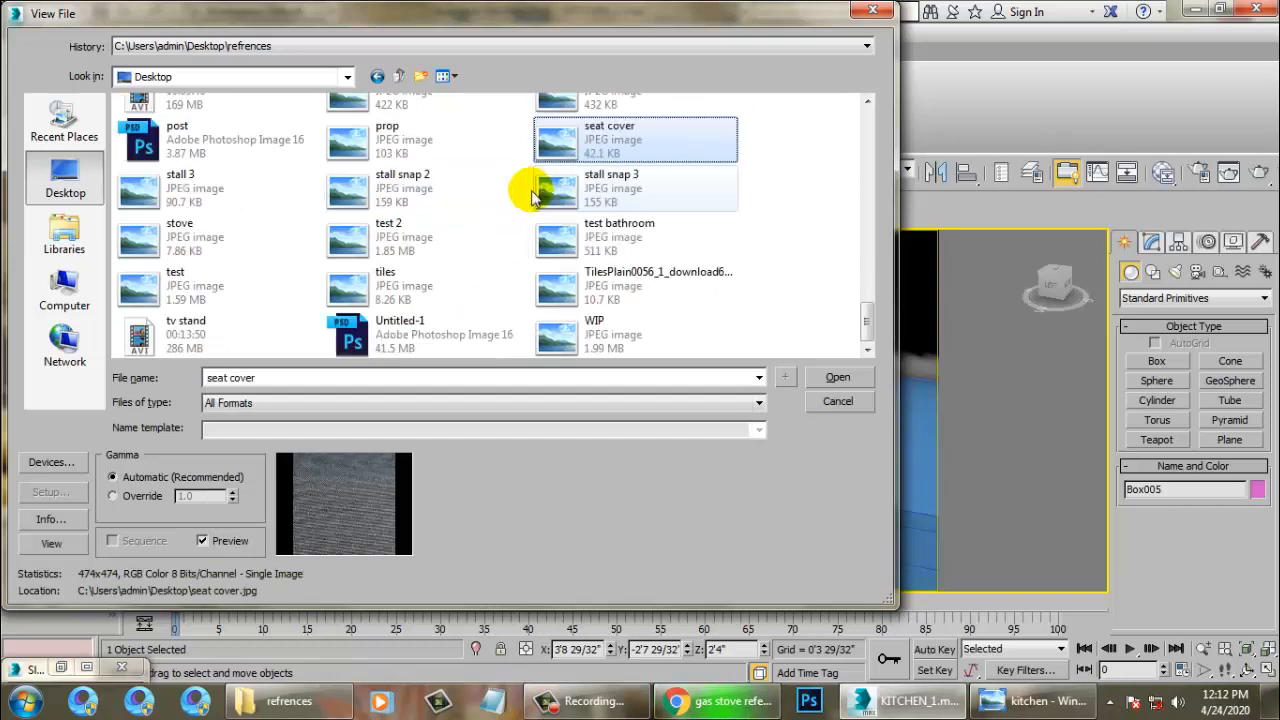
pyautogui.press('s')
pyautogui.press('s')
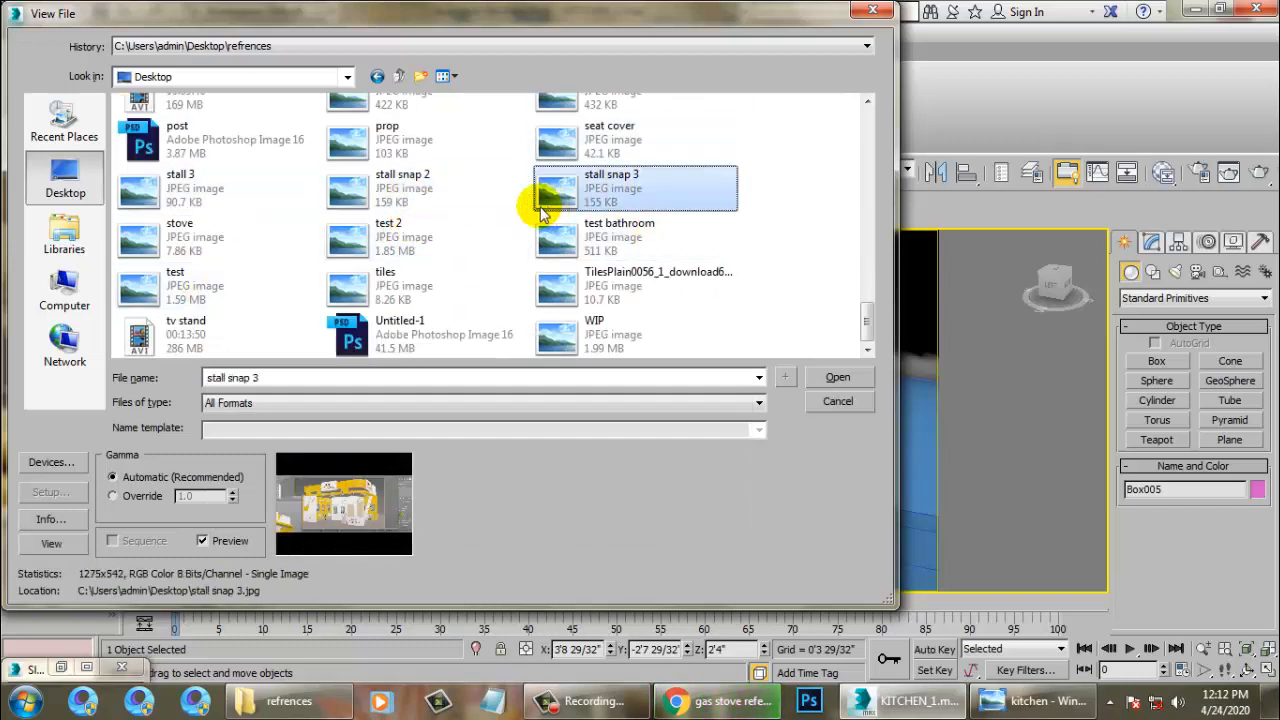
pyautogui.press('s')
pyautogui.doubleClick(220, 250)
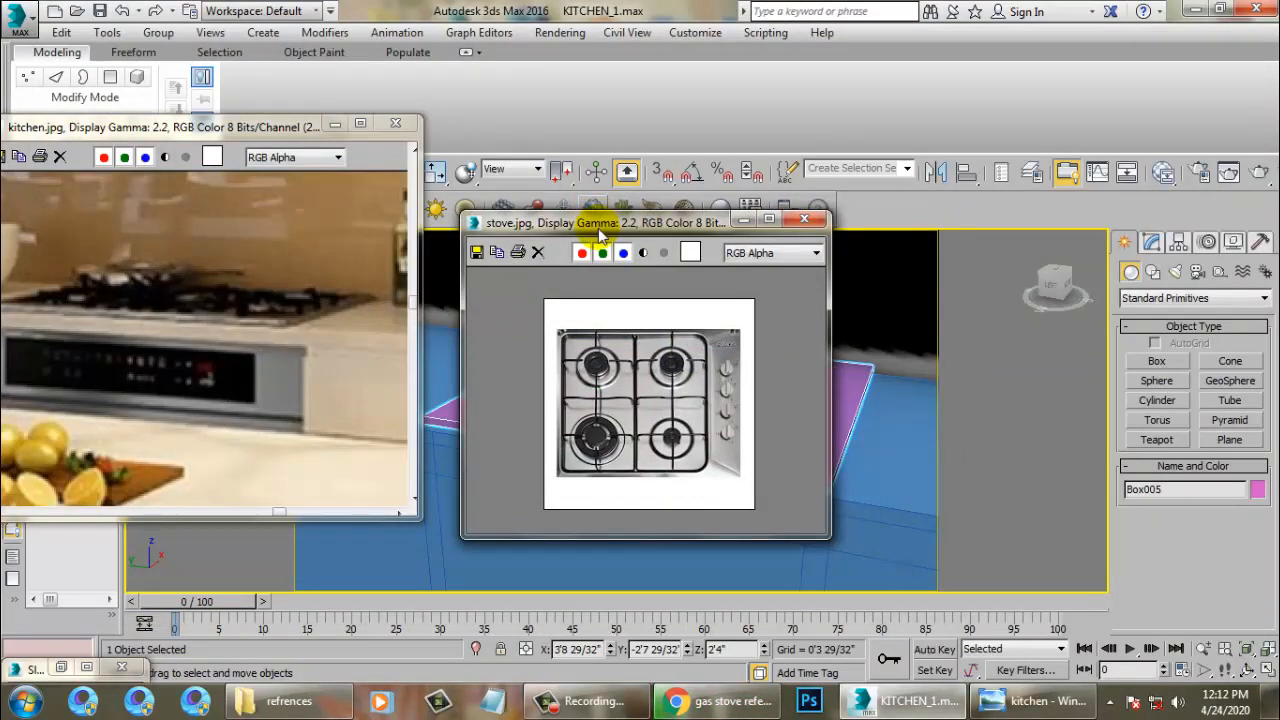
# Step: Place the stove picture over the kitchen reference window and enlarge its view of the burners
pyautogui.moveTo(595, 217); pyautogui.dragTo(134, 141)
pyautogui.scroll(1, 190, 329)
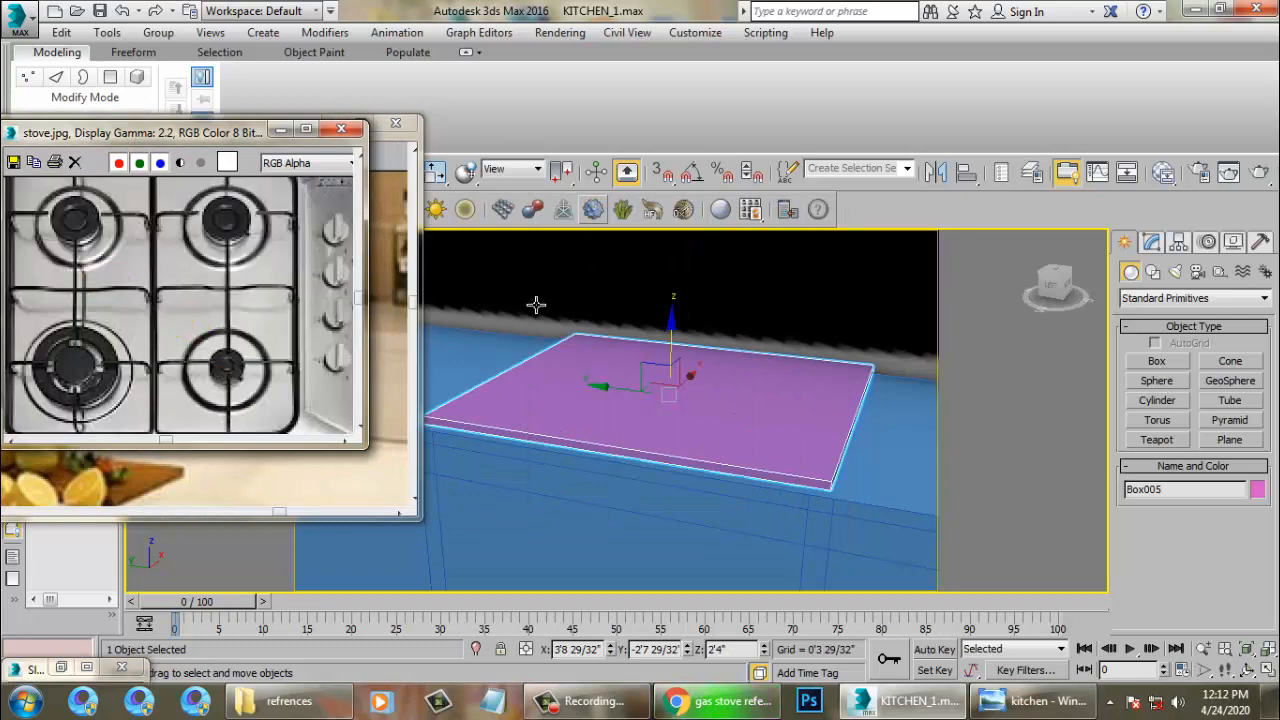
pyautogui.click(705, 383)
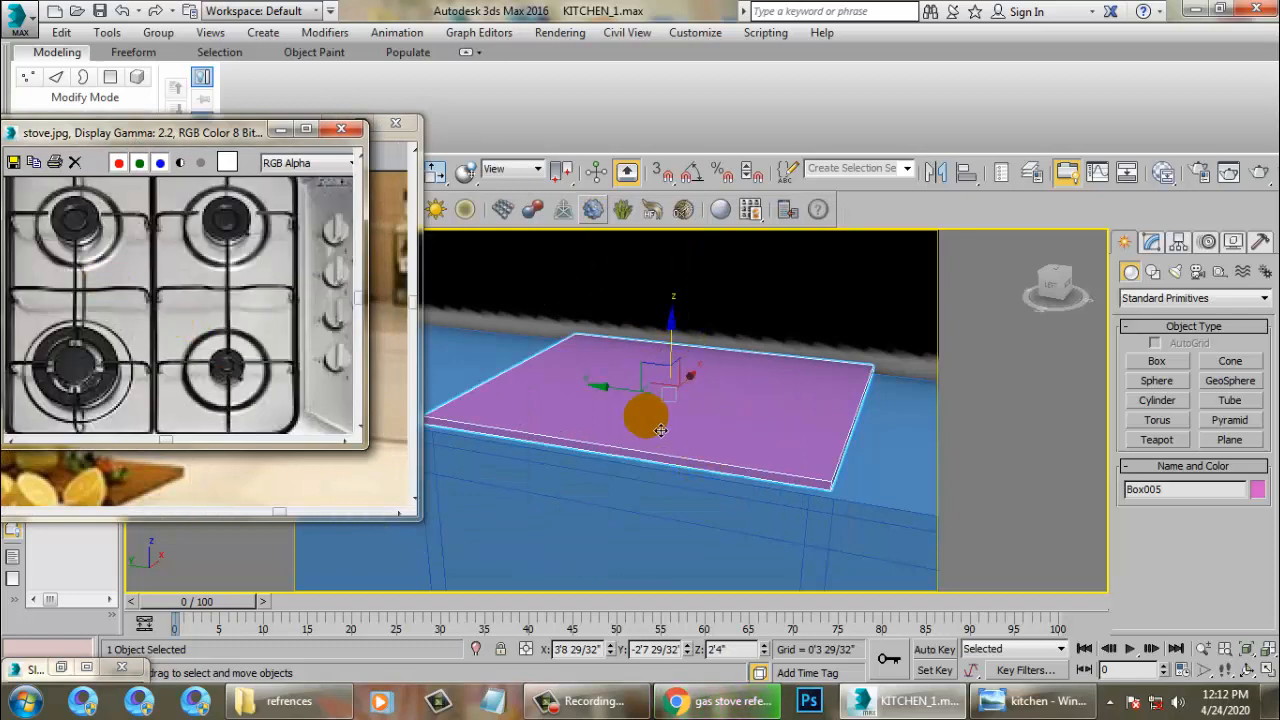
pyautogui.moveTo(165, 138)
pyautogui.mouseDown()
pyautogui.moveTo(150, 520)
pyautogui.moveTo(137, 531)
pyautogui.moveTo(170, 147)
pyautogui.mouseUp()
# Step: Thicken the cooktop slab by scaling its height to about 184% and shift the stove picture window lower
pyautogui.keyDown('alt'); pyautogui.moveTo(742, 415); pyautogui.dragTo(737, 412, button='middle'); pyautogui.keyUp('alt')
pyautogui.press('r')
pyautogui.press('w')
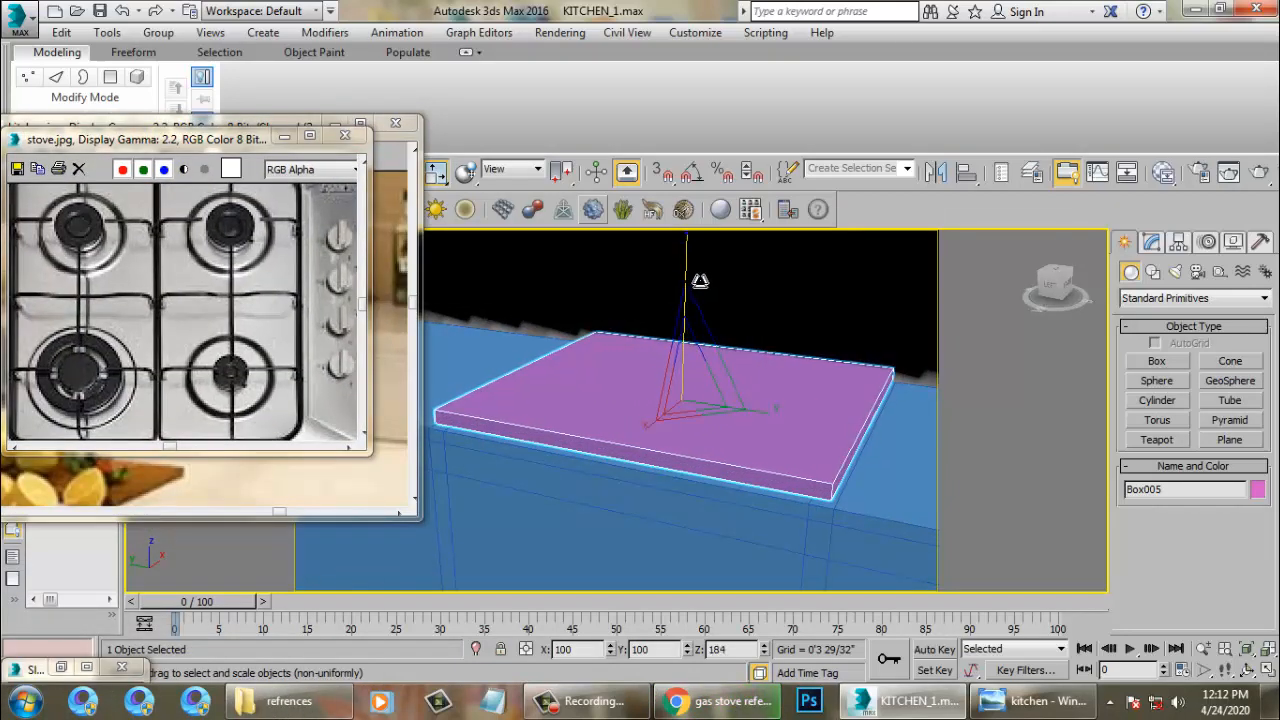
pyautogui.moveTo(194, 140); pyautogui.dragTo(230, 248)
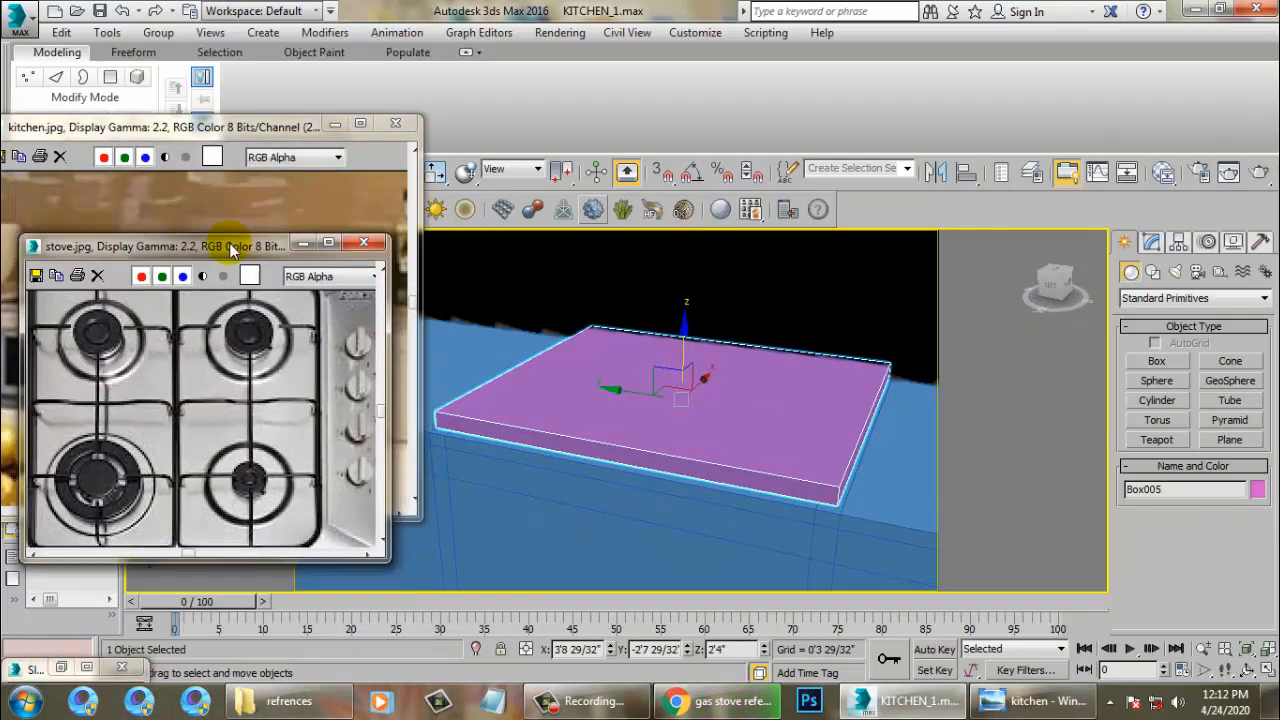
# Step: Convert the cooktop slab to an Editable Poly
pyautogui.click(1151, 242)
pyautogui.rightClick(1180, 316)
pyautogui.click(1172, 456)
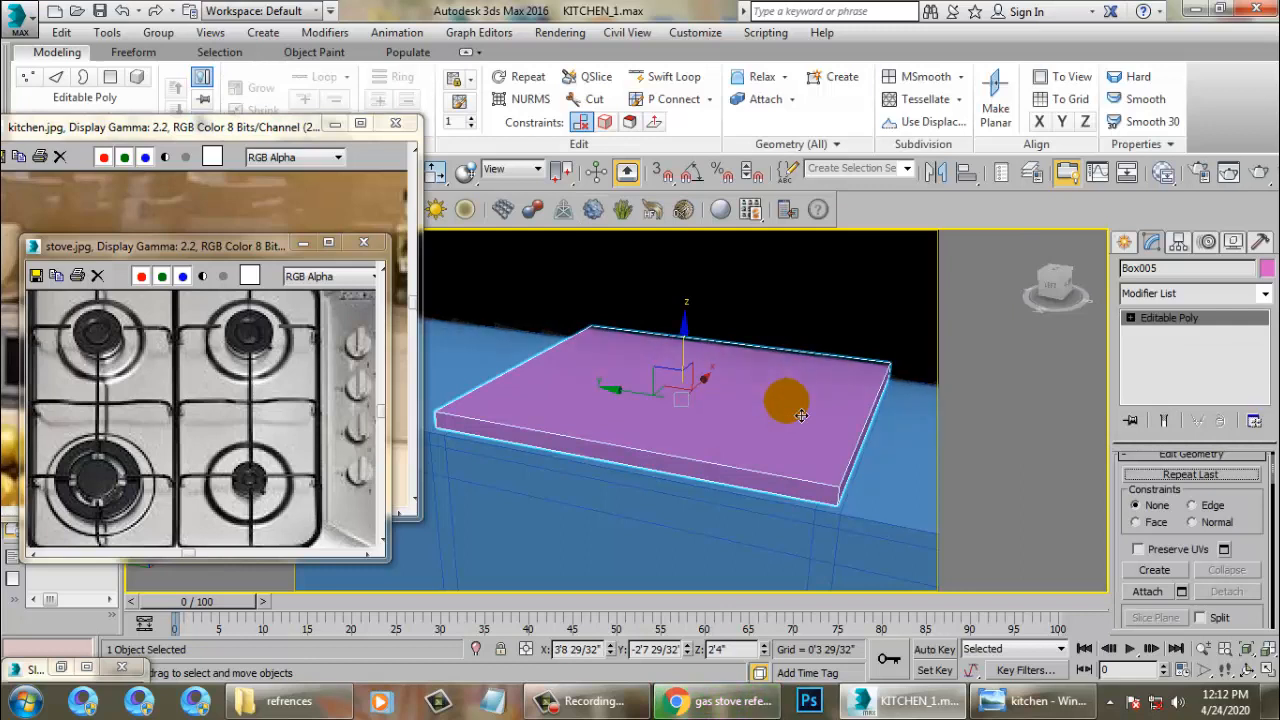
# Step: Round the cooktop slab's four vertical corner edges with a chamfer of about 1 16/32"
pyautogui.press('2')
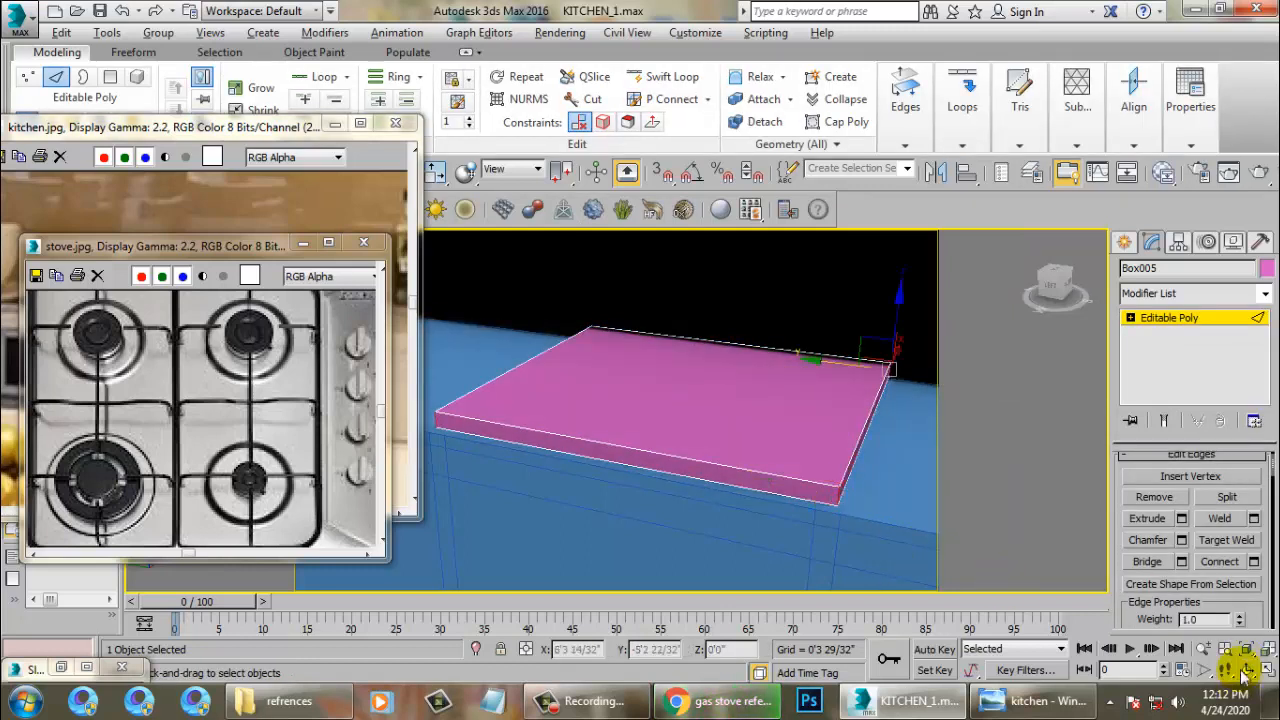
pyautogui.click(1182, 540)
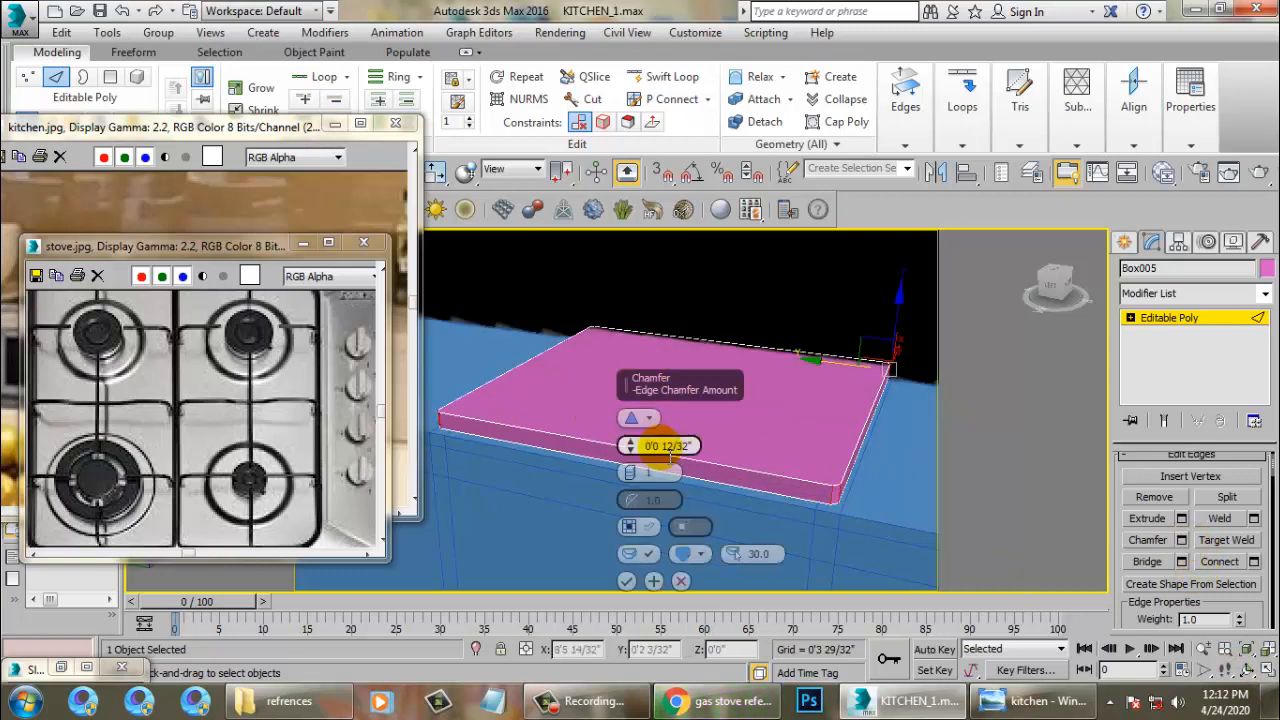
pyautogui.moveTo(628, 447); pyautogui.dragTo(643, 428)
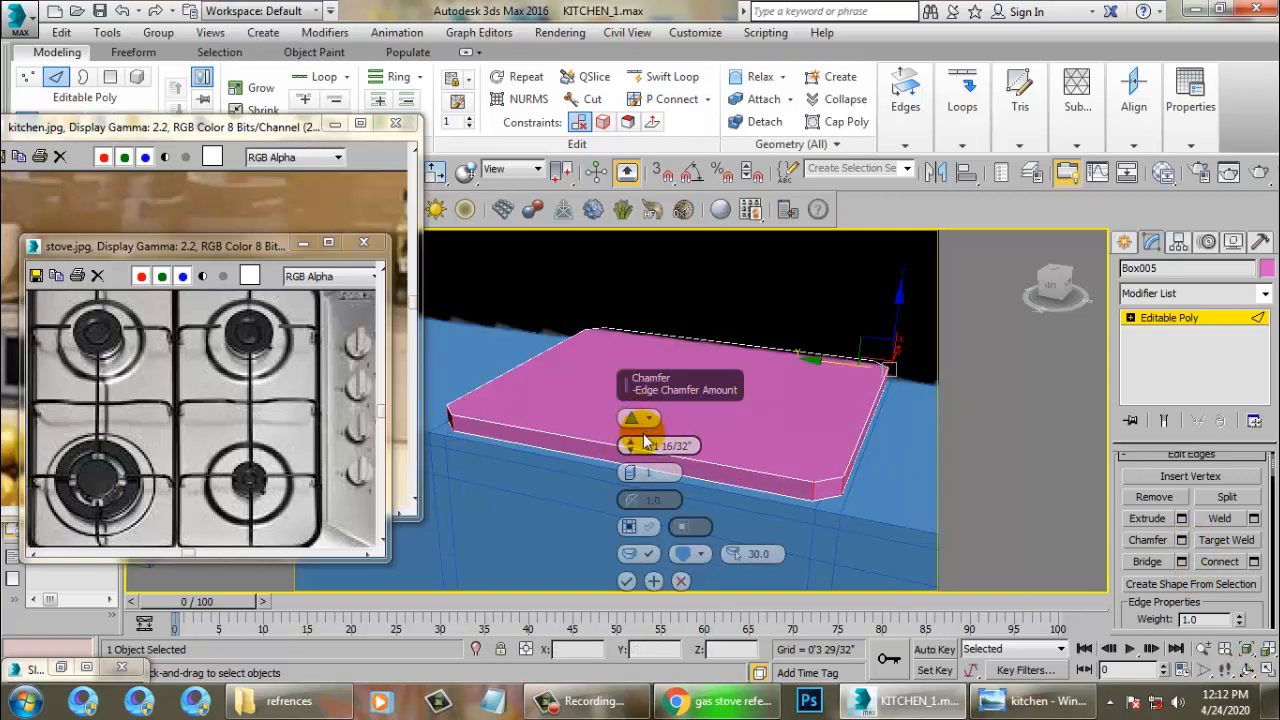
pyautogui.click(626, 581)
# Step: Lower the whole cooktop slab about 19/32" into the countertop in the Left view
pyautogui.press('l')
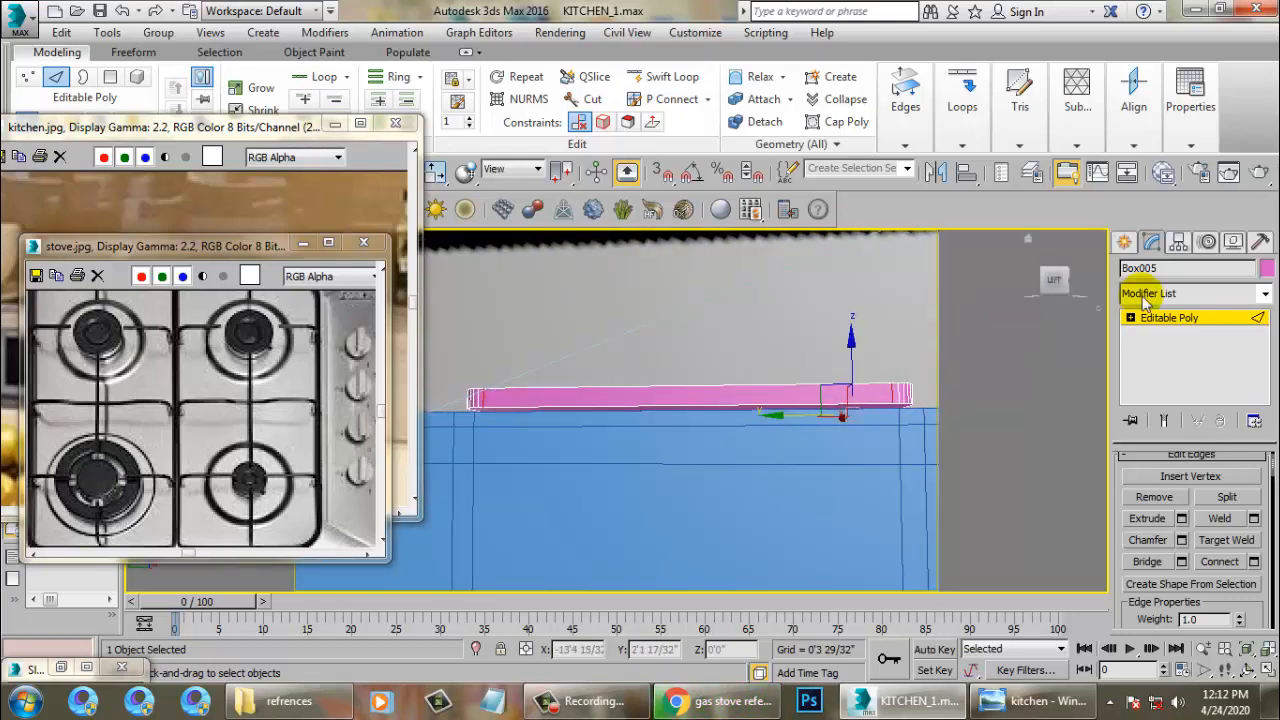
pyautogui.click(1165, 318)
pyautogui.moveTo(702, 371); pyautogui.dragTo(702, 378)
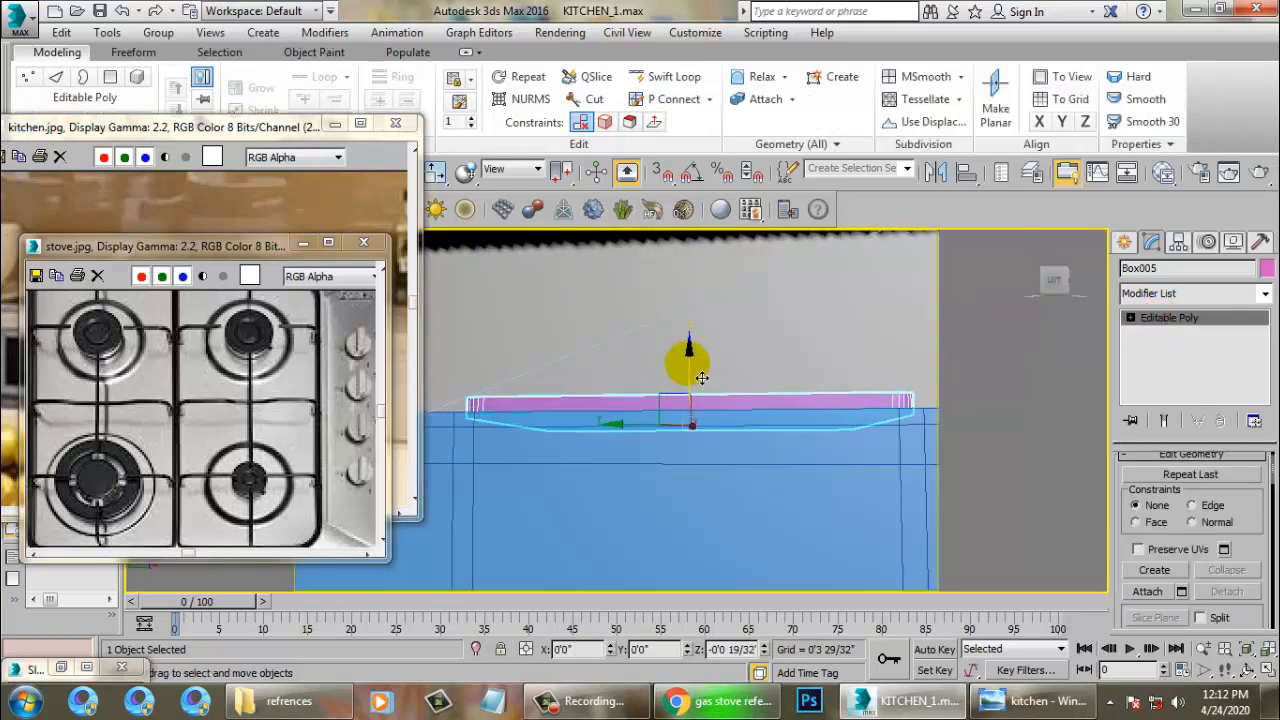
pyautogui.keyDown('alt'); pyautogui.moveTo(668, 374); pyautogui.dragTo(629, 420, button='middle'); pyautogui.keyUp('alt')
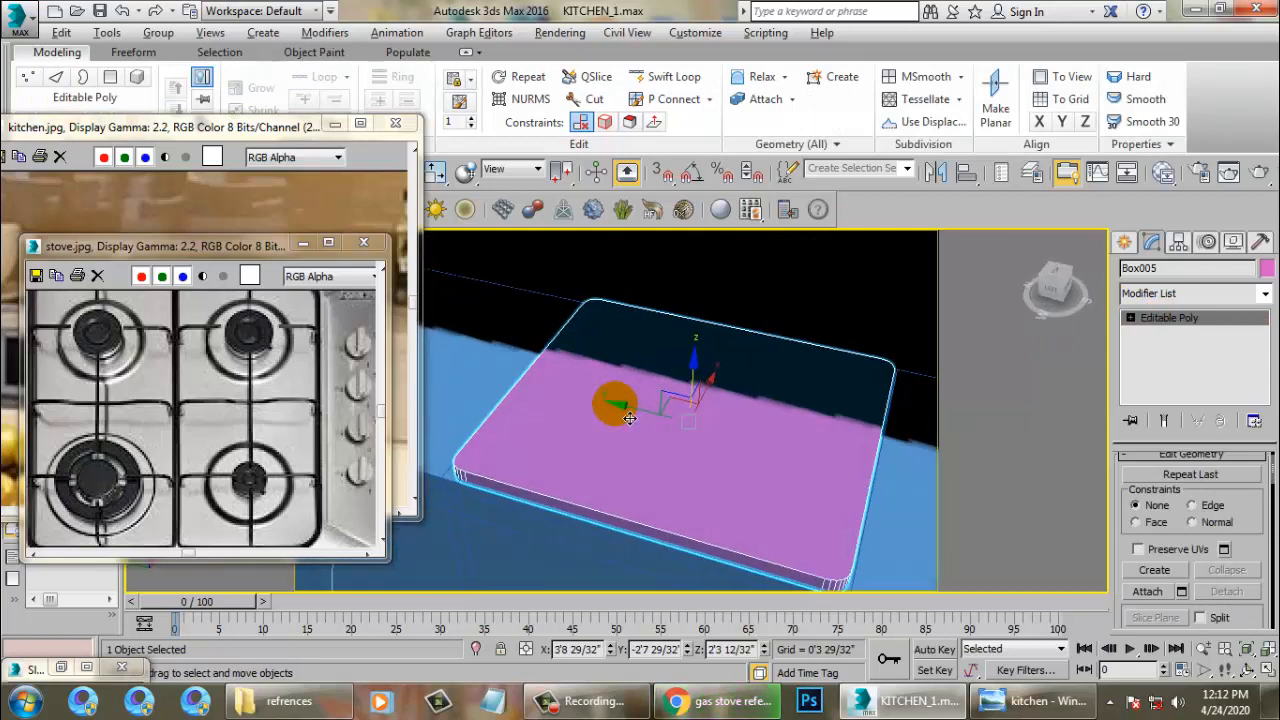
pyautogui.keyDown('alt'); pyautogui.moveTo(952, 440); pyautogui.dragTo(855, 420, button='middle'); pyautogui.keyUp('alt')
# Step: Draw a burner cylinder of about 4 17/32" radius near the slab's upper-left corner in the Top view and nudge it inward
pyautogui.click(1125, 242)
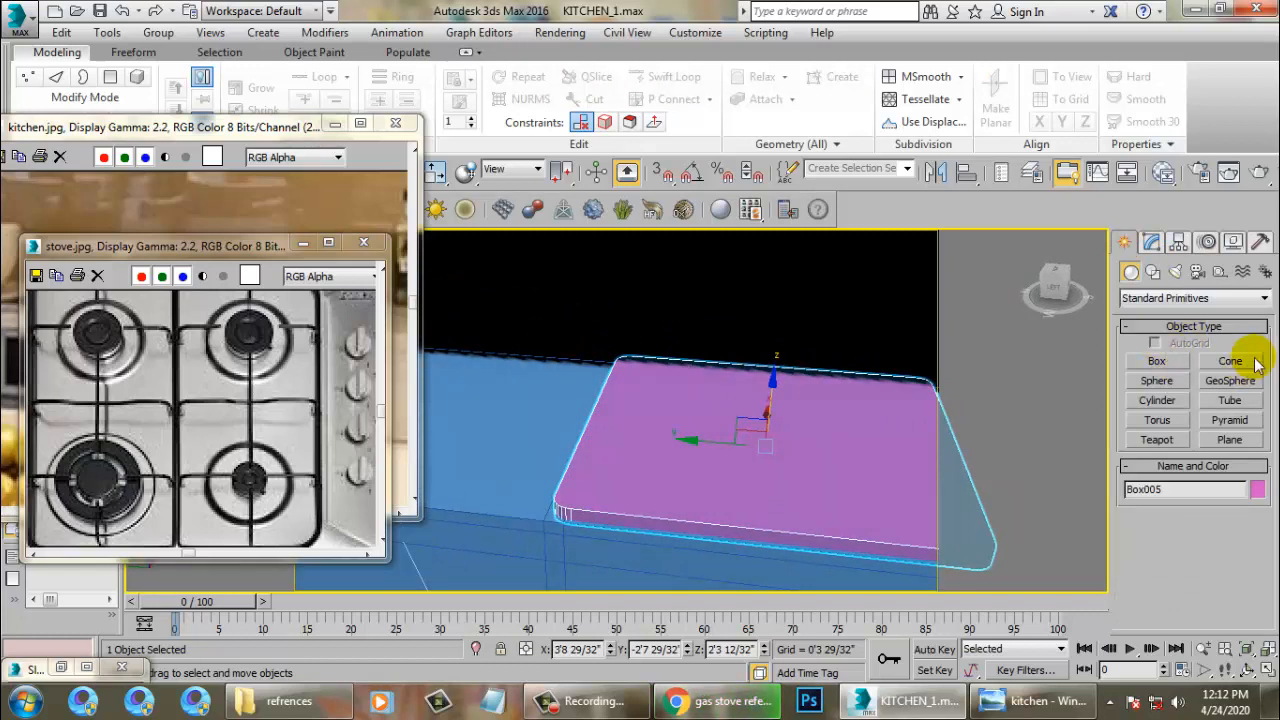
pyautogui.click(1158, 400)
pyautogui.hotkey('alt', 'w')
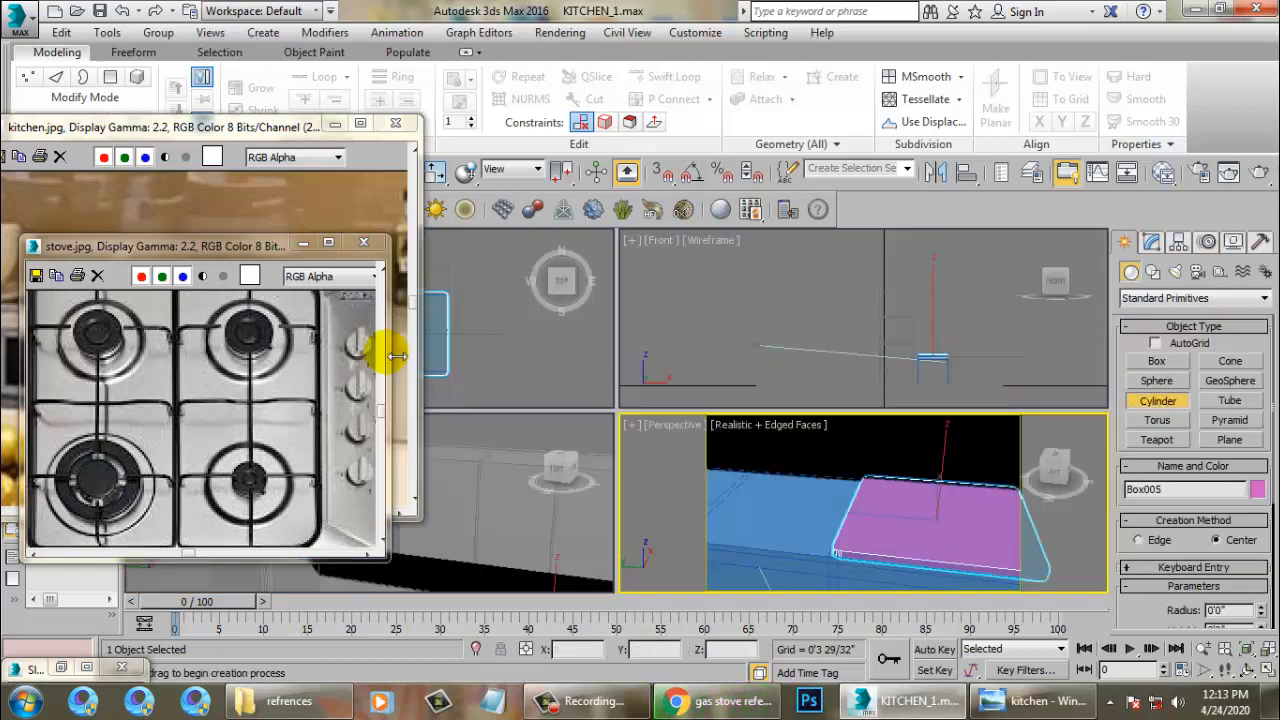
pyautogui.rightClick(586, 337)
pyautogui.hotkey('alt', 'w')
pyautogui.scroll(4, 791, 333)
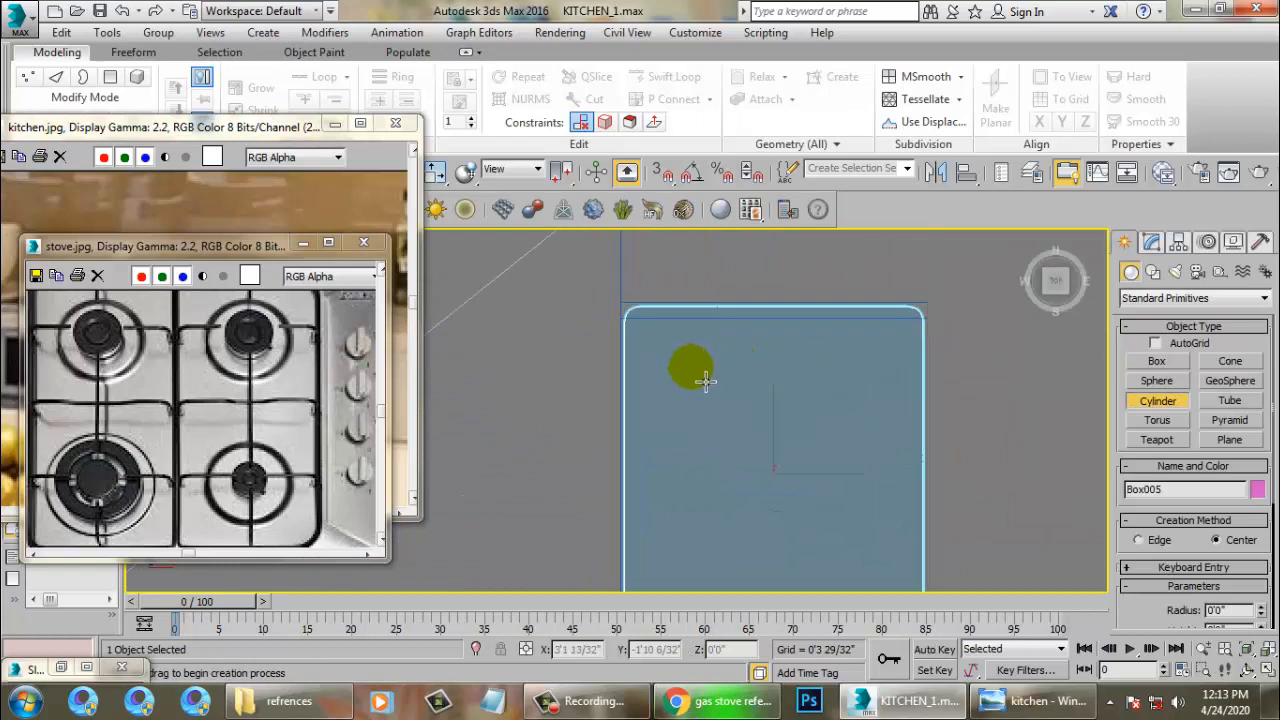
pyautogui.moveTo(697, 362); pyautogui.dragTo(741, 410)
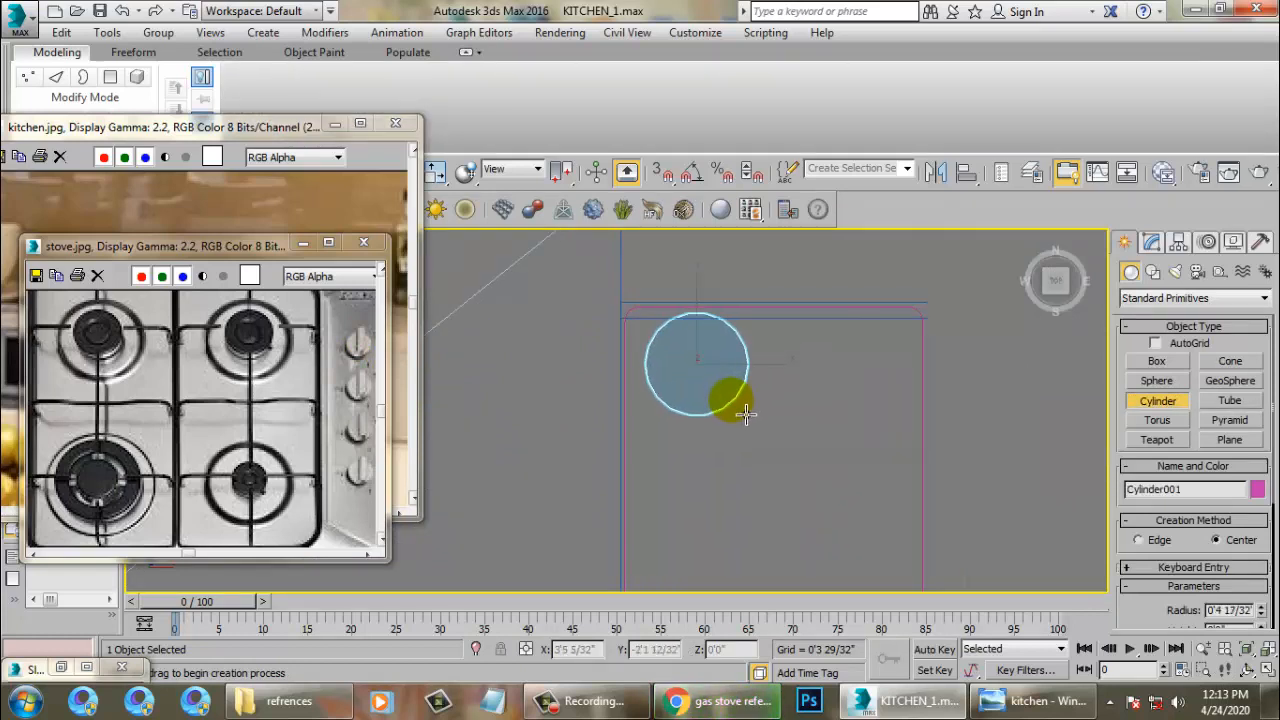
pyautogui.rightClick(857, 462)
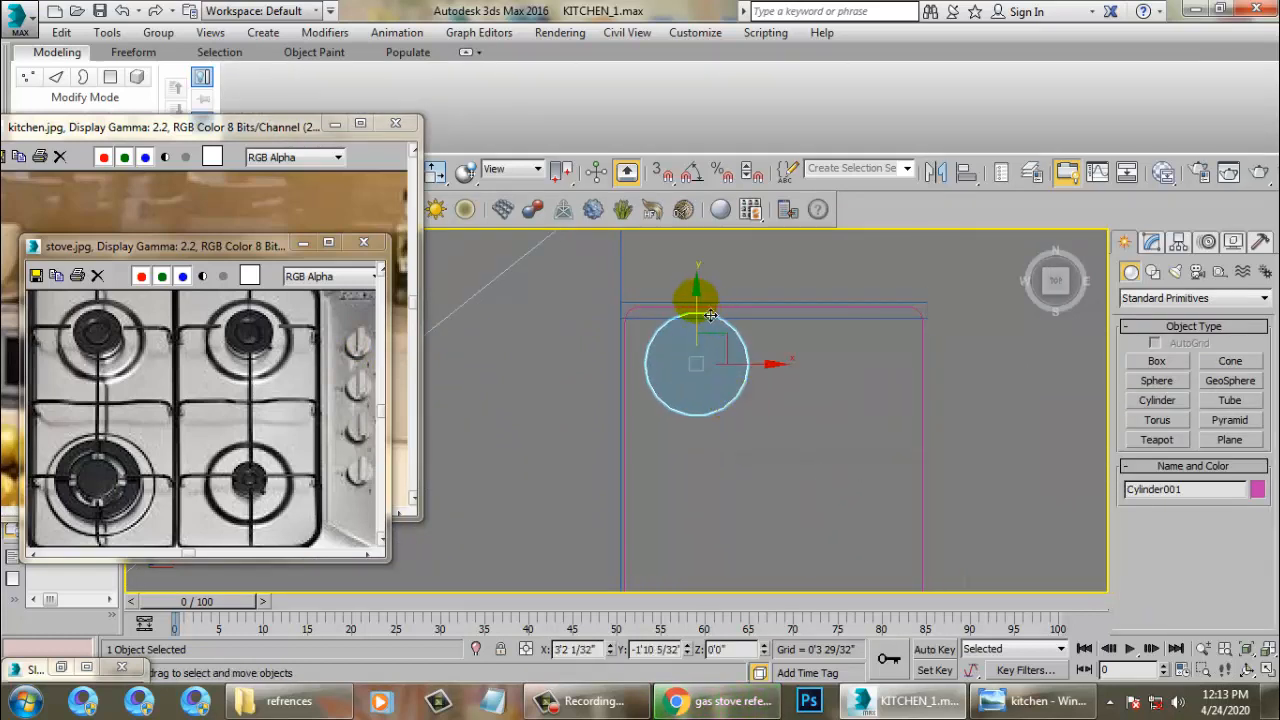
pyautogui.moveTo(710, 316); pyautogui.dragTo(710, 331)
pyautogui.moveTo(752, 357); pyautogui.dragTo(746, 325, button='middle')
# Step: Rearrange the reference windows so the stove picture sits above the kitchen picture with both visible
pyautogui.hotkey('alt', 'w')
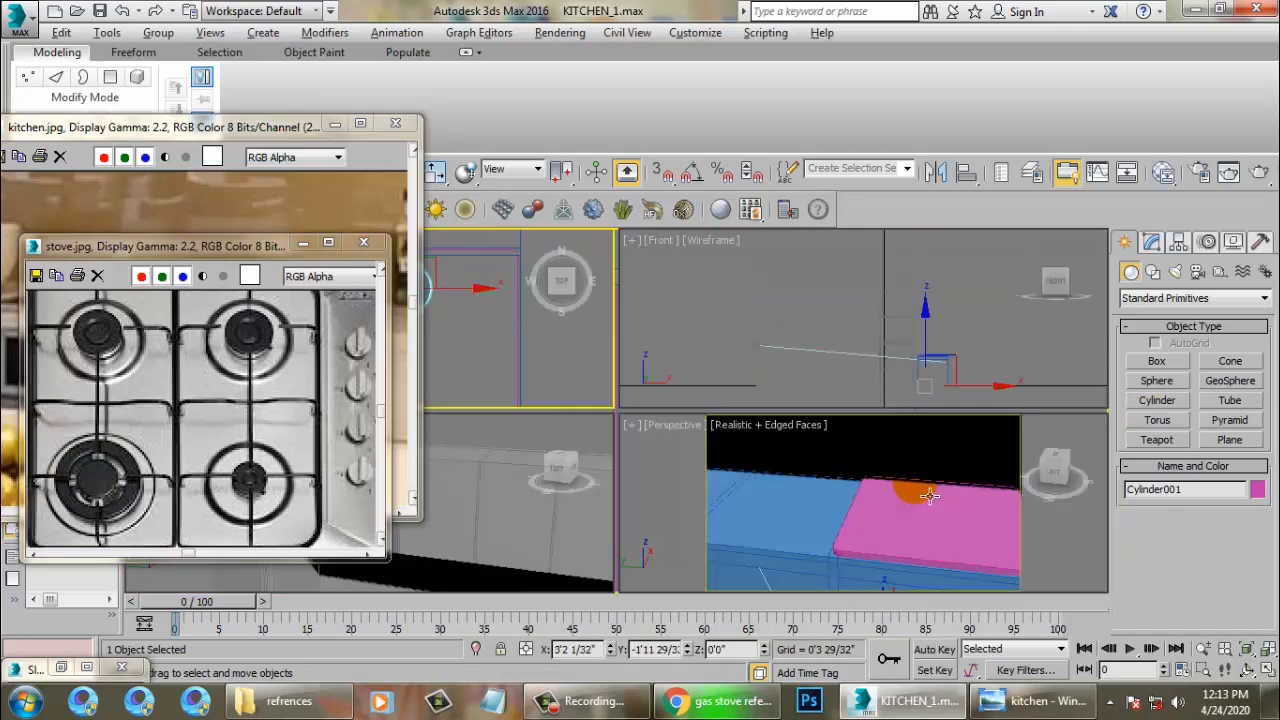
pyautogui.click(918, 491)
pyautogui.press('z')
pyautogui.rightClick(640, 355)
pyautogui.hotkey('alt', 'w')
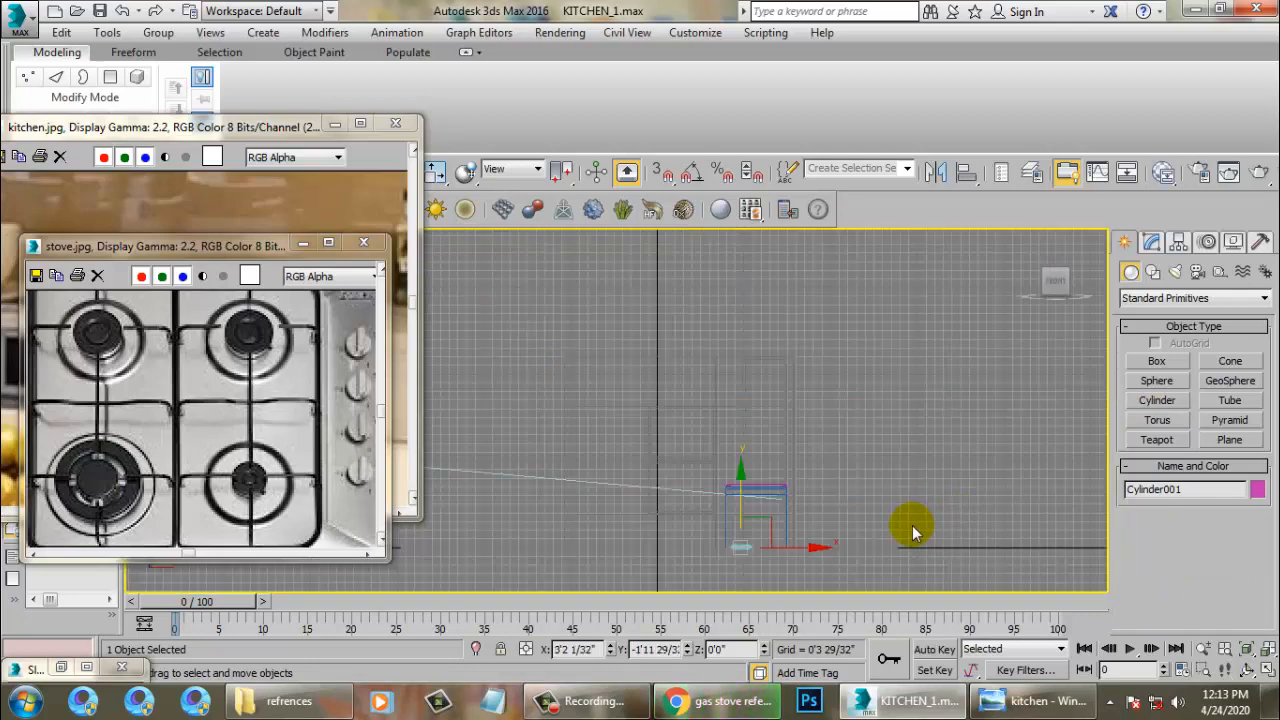
pyautogui.hotkey('alt', 'w')
pyautogui.rightClick(850, 487)
pyautogui.hotkey('alt', 'w')
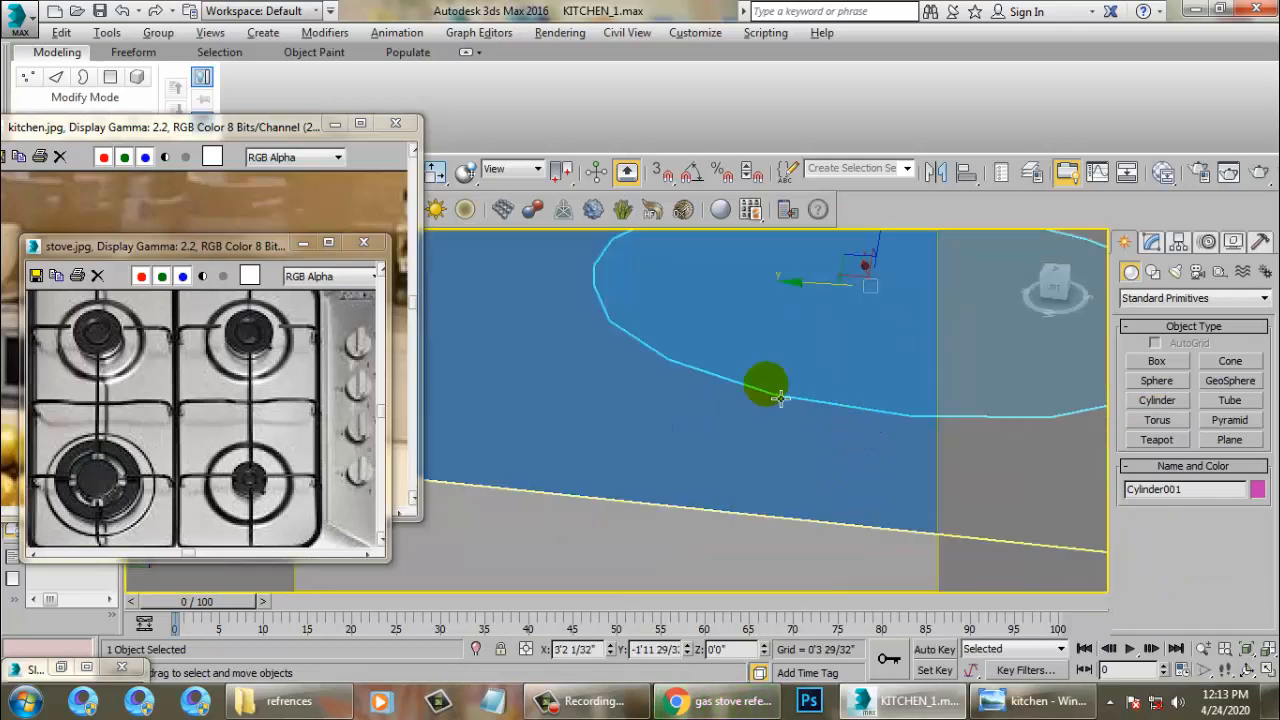
pyautogui.moveTo(258, 131); pyautogui.dragTo(291, 305)
pyautogui.moveTo(216, 254); pyautogui.dragTo(235, 129)
pyautogui.click(297, 523)
# Step: Raise the burner cylinder about 2'5 8/32" from the floor to the top of the cooktop slab
pyautogui.moveTo(831, 409); pyautogui.dragTo(750, 428, button='middle')
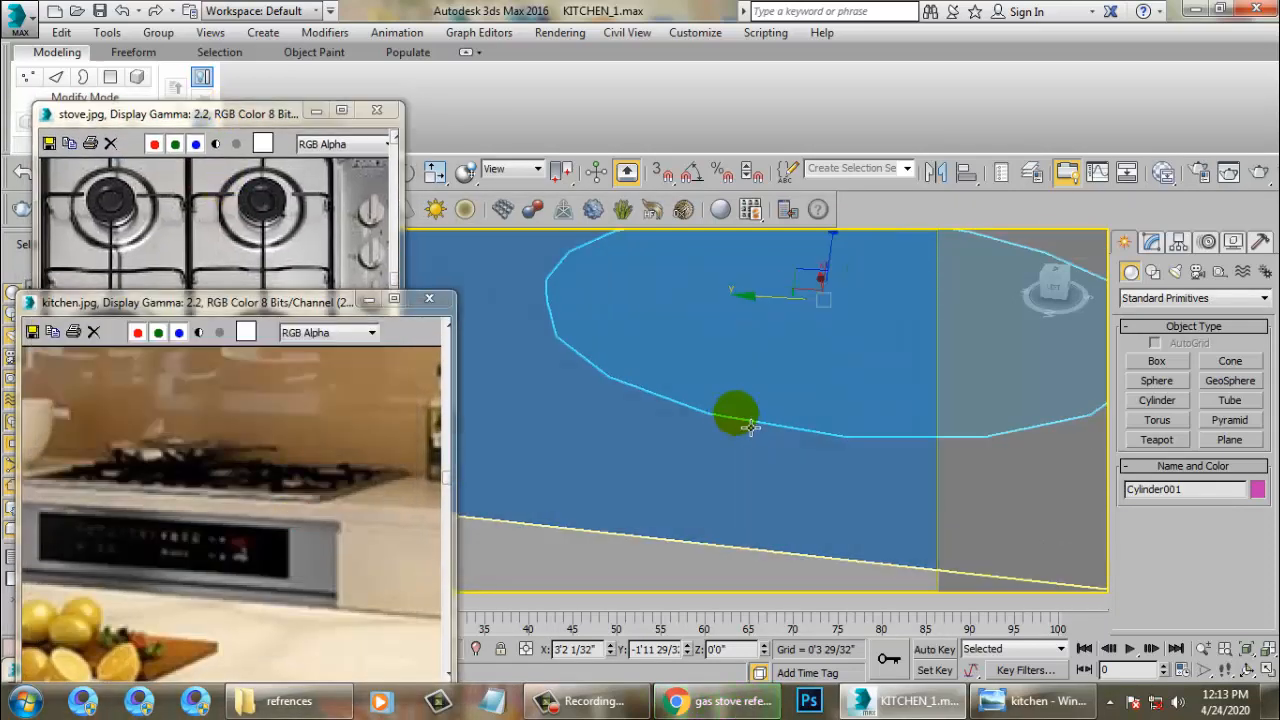
pyautogui.hotkey('alt', 'w')
pyautogui.scroll(-2, 755, 428)
pyautogui.hotkey('alt', 'w')
pyautogui.scroll(-8, 880, 465)
pyautogui.moveTo(863, 412); pyautogui.dragTo(795, 463, button='middle')
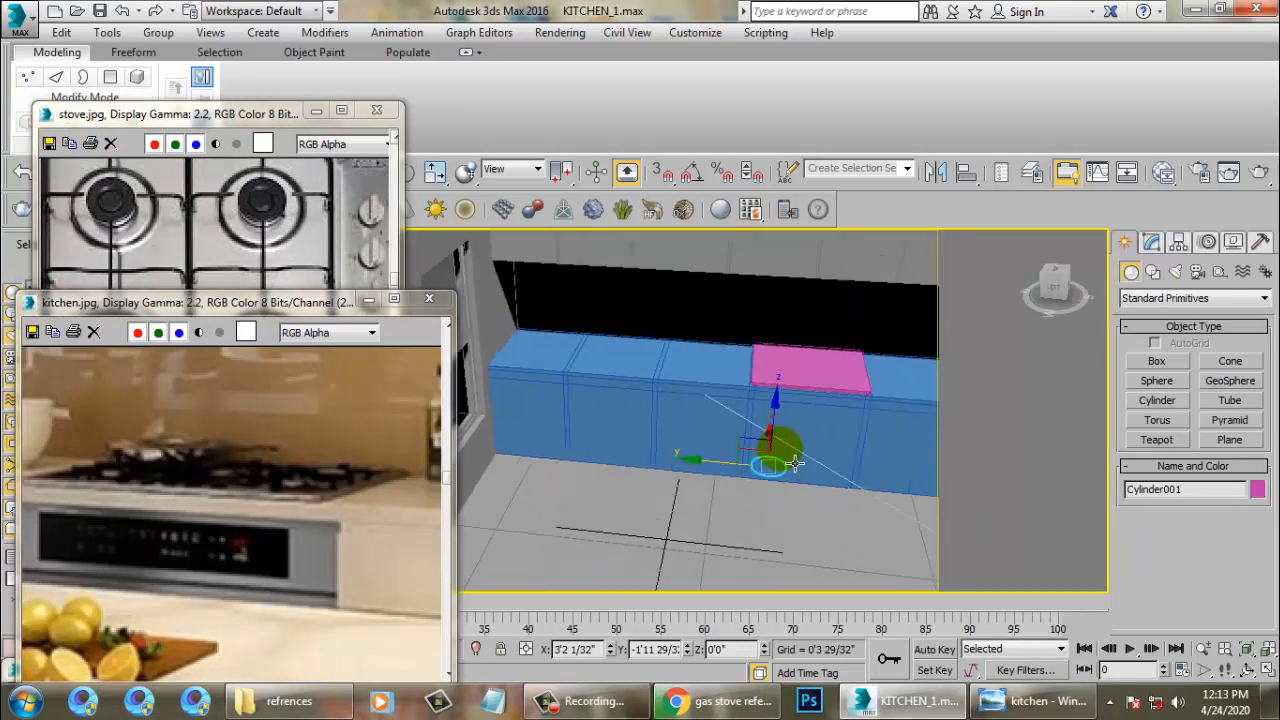
pyautogui.scroll(3, 792, 455)
pyautogui.moveTo(848, 434); pyautogui.dragTo(895, 327)
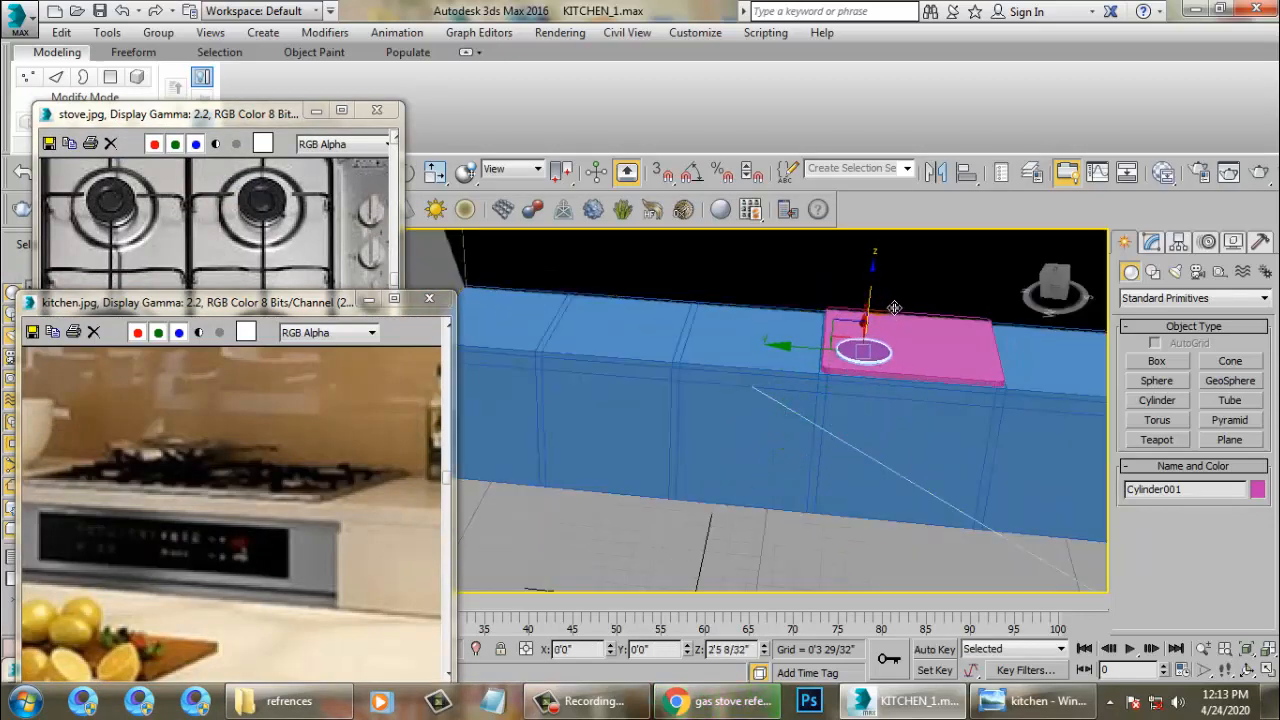
# Step: Lower the burner cylinder about 19/32" so it rests on the cooktop slab's surface
pyautogui.press('z')
pyautogui.hotkey('alt', 'w')
pyautogui.rightClick(548, 367)
pyautogui.hotkey('alt', 'w')
pyautogui.press('z')
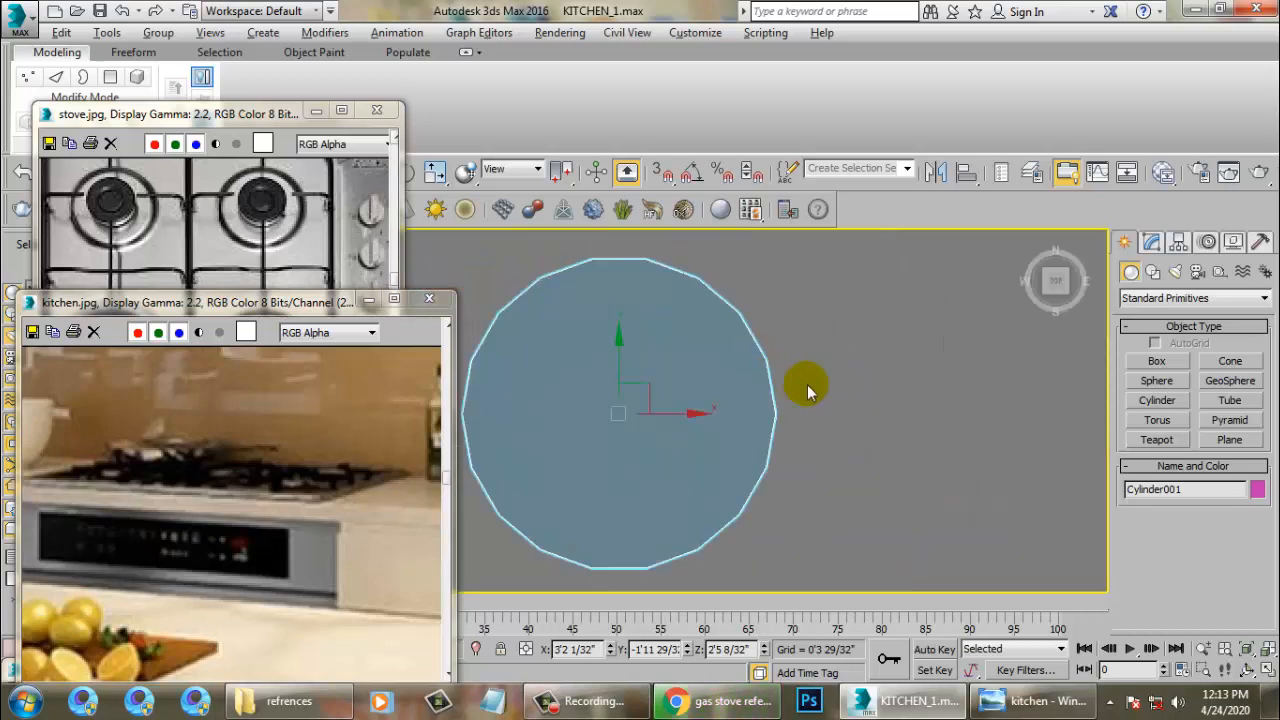
pyautogui.moveTo(808, 386); pyautogui.dragTo(860, 335, button='middle')
pyautogui.hotkey('alt', 'w')
pyautogui.rightClick(937, 507)
pyautogui.hotkey('alt', 'w')
pyautogui.scroll(-8, 872, 490)
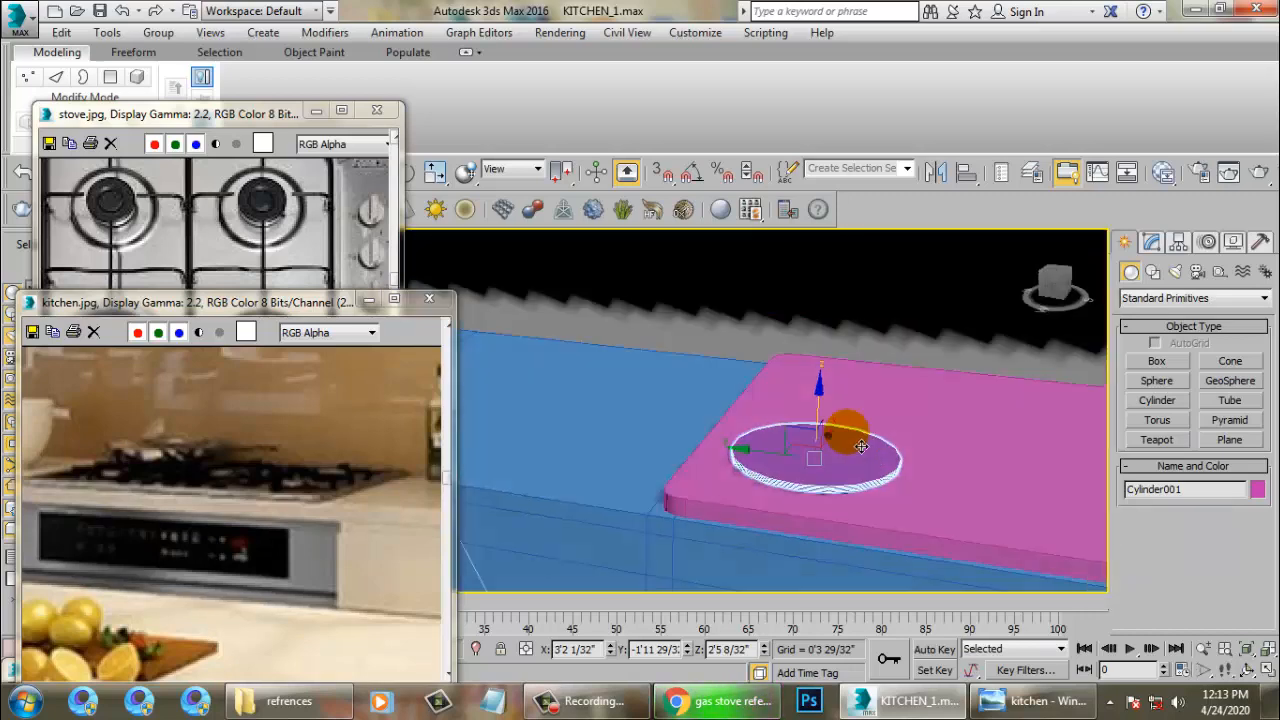
pyautogui.keyDown('alt'); pyautogui.moveTo(861, 446); pyautogui.dragTo(836, 418, button='middle'); pyautogui.keyUp('alt')
pyautogui.moveTo(832, 416); pyautogui.dragTo(852, 428)
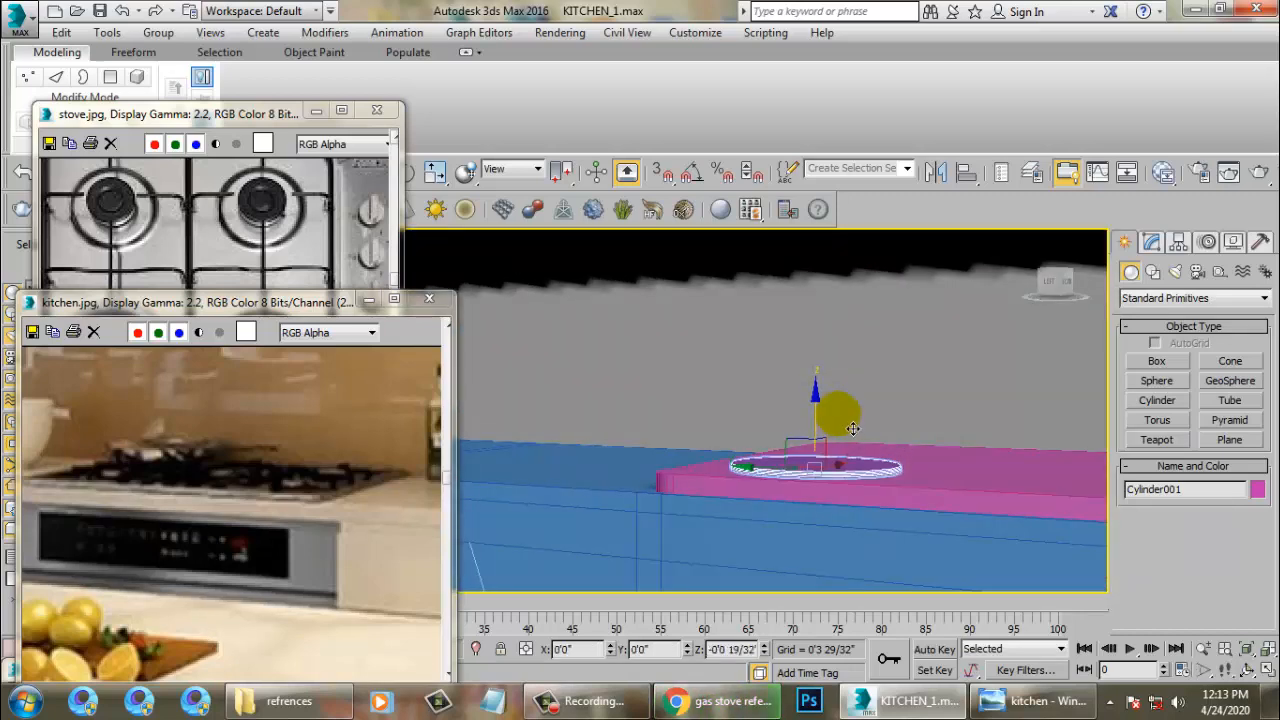
# Step: Clone the burner cylinder along X in the Top view as one Copy at about X 4'3 12/32"
pyautogui.hotkey('alt', 'w')
pyautogui.rightClick(566, 360)
pyautogui.hotkey('alt', 'w')
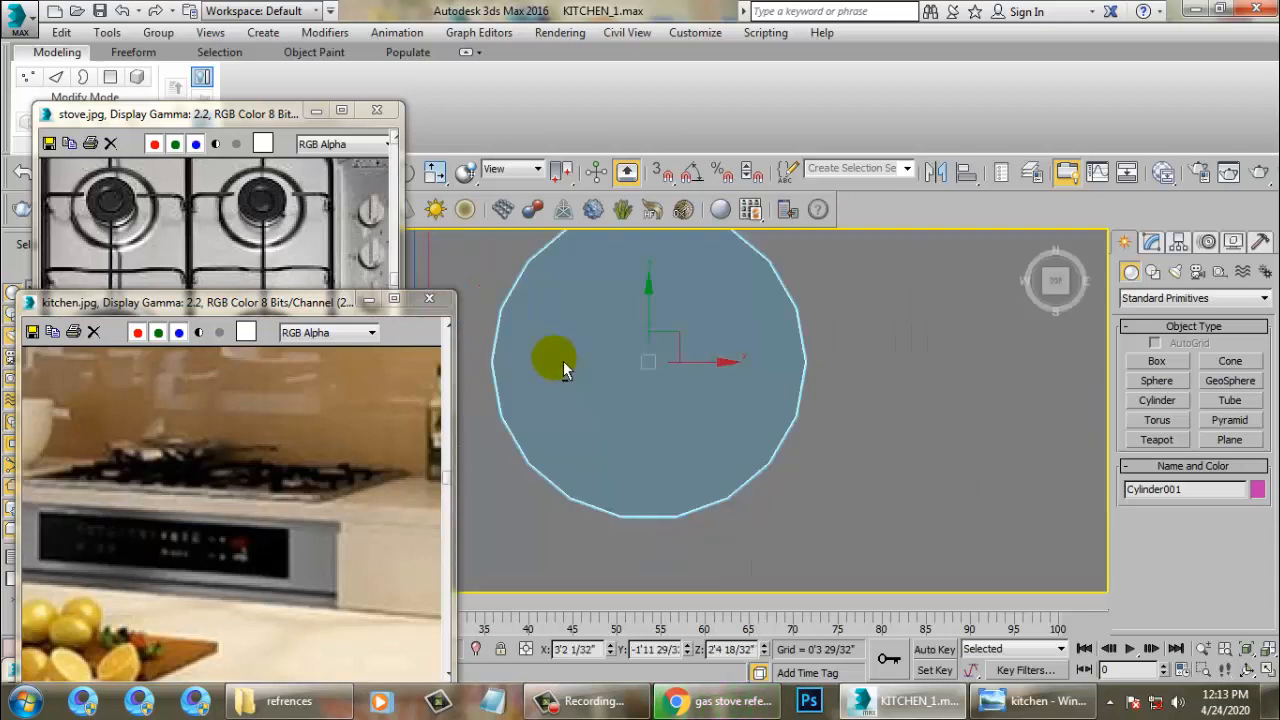
pyautogui.scroll(-9, 572, 363)
pyautogui.scroll(2, 762, 388)
pyautogui.scroll(3, 635, 372)
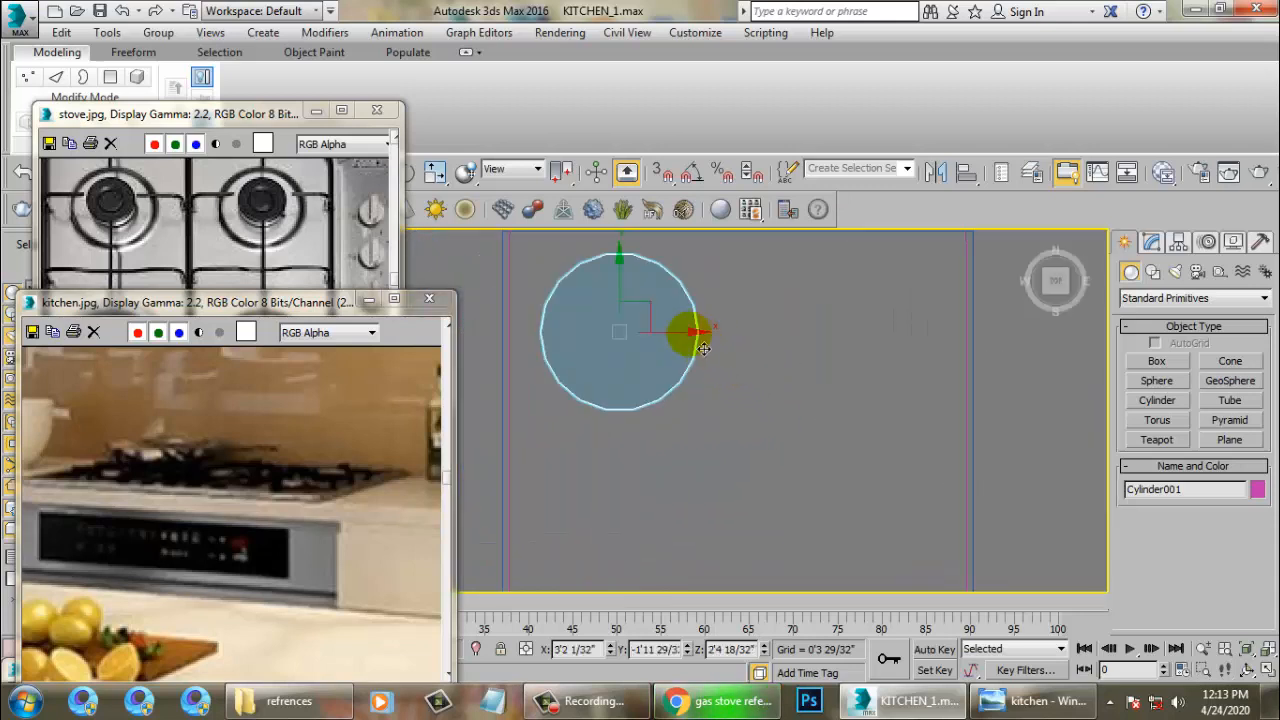
pyautogui.keyDown('shift'); pyautogui.moveTo(704, 348); pyautogui.dragTo(933, 348); pyautogui.keyUp('shift')
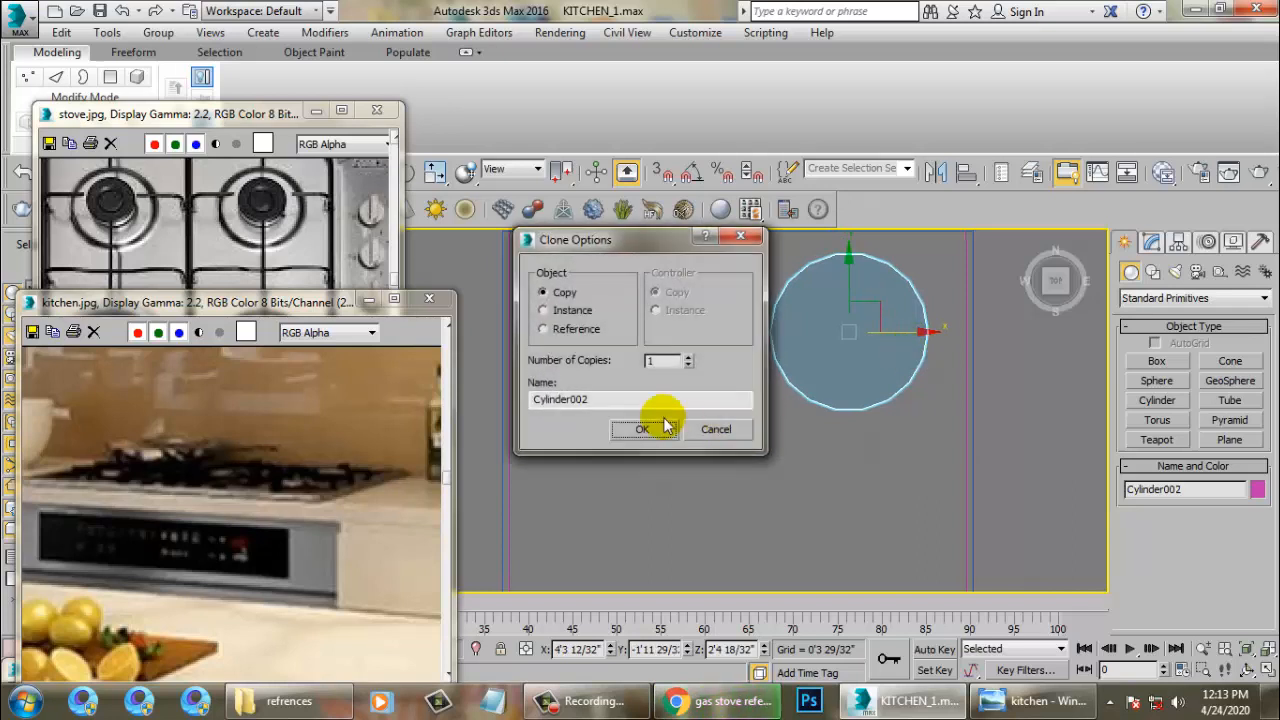
pyautogui.click(642, 429)
# Step: Clone both burner cylinders together along Y in the Top view as one Copy, forming a second pair on the cooktop slab
pyautogui.keyDown('ctrl'); pyautogui.click(652, 400); pyautogui.keyUp('ctrl')
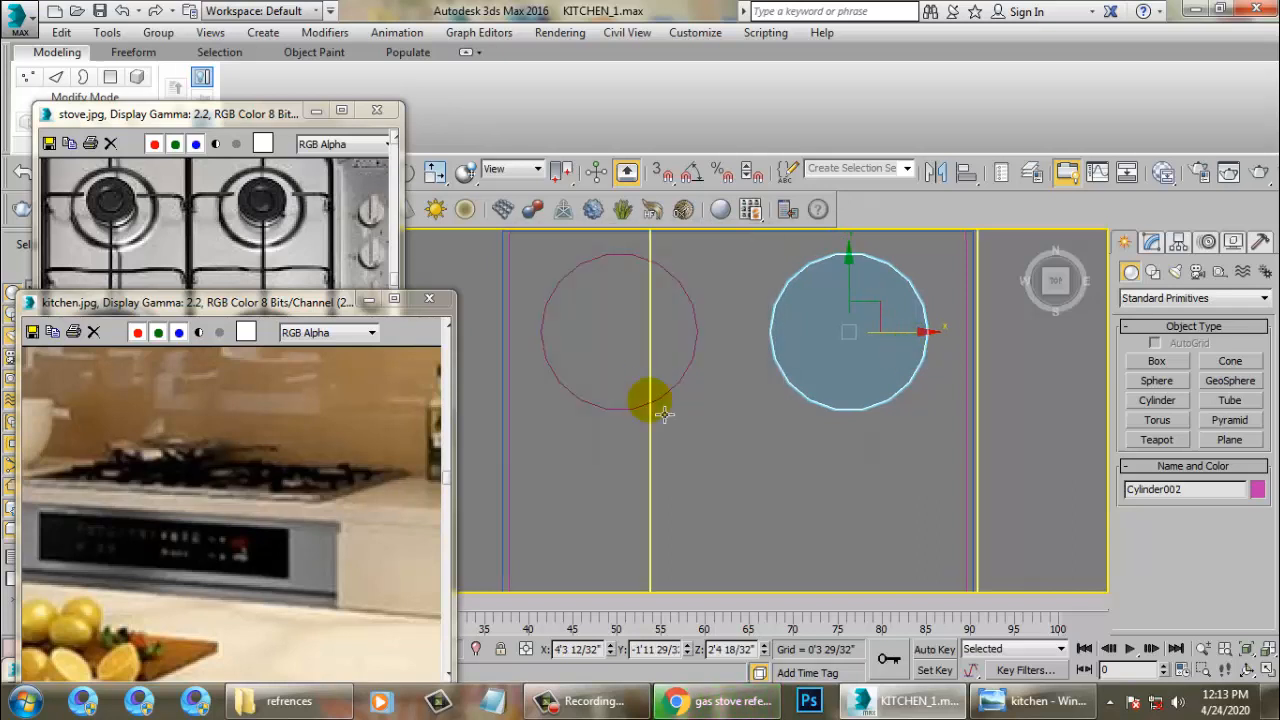
pyautogui.scroll(-3, 658, 404)
pyautogui.hotkey('ctrl', 'z')
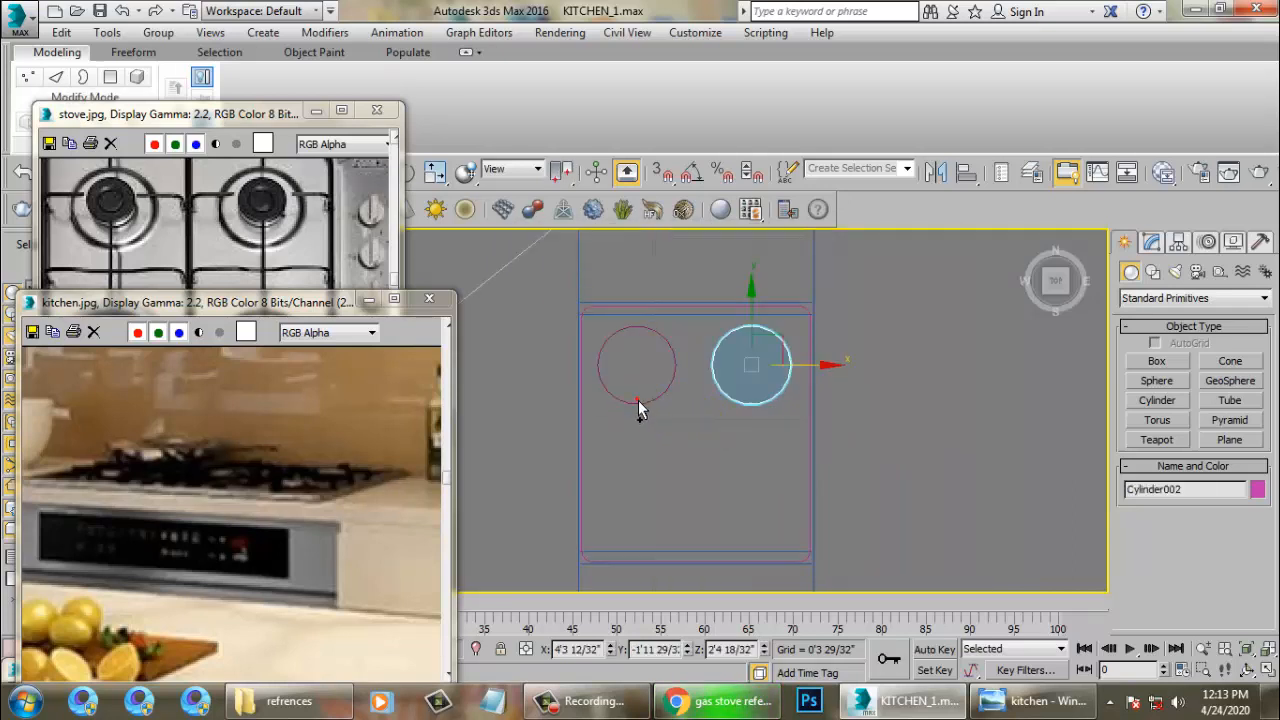
pyautogui.keyDown('ctrl'); pyautogui.click(649, 417); pyautogui.keyUp('ctrl')
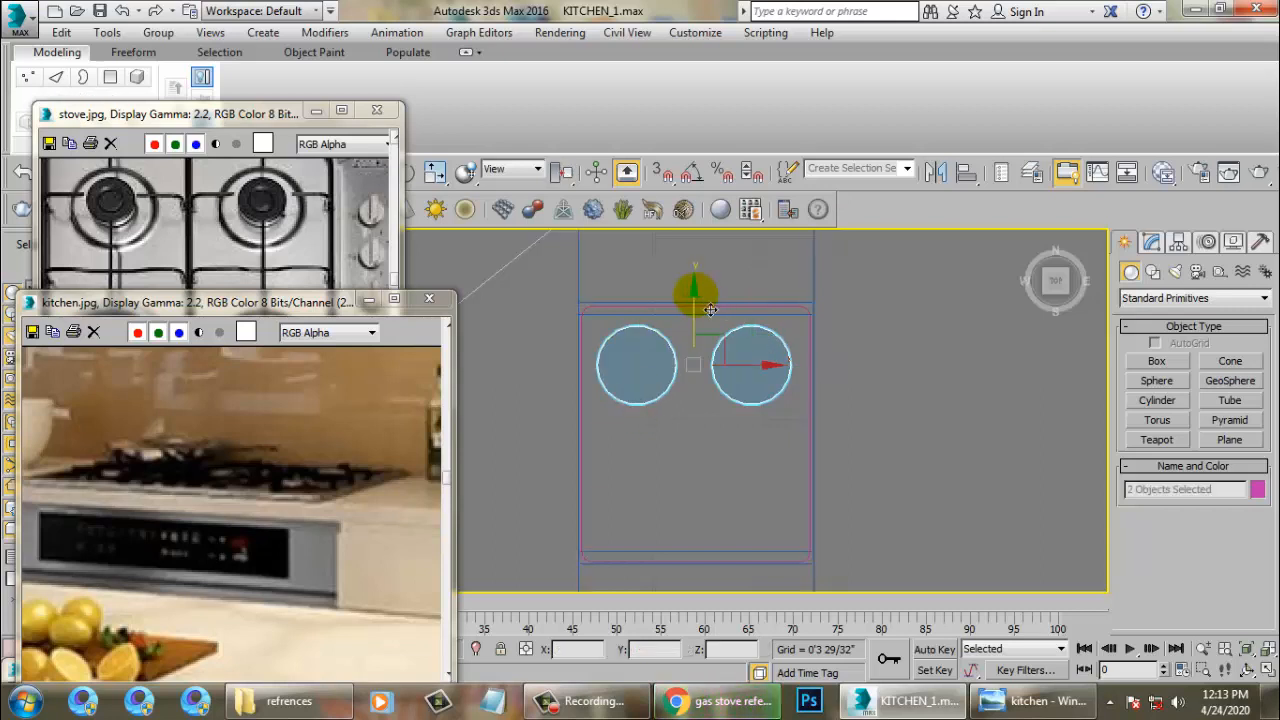
pyautogui.moveTo(709, 310); pyautogui.dragTo(732, 446)
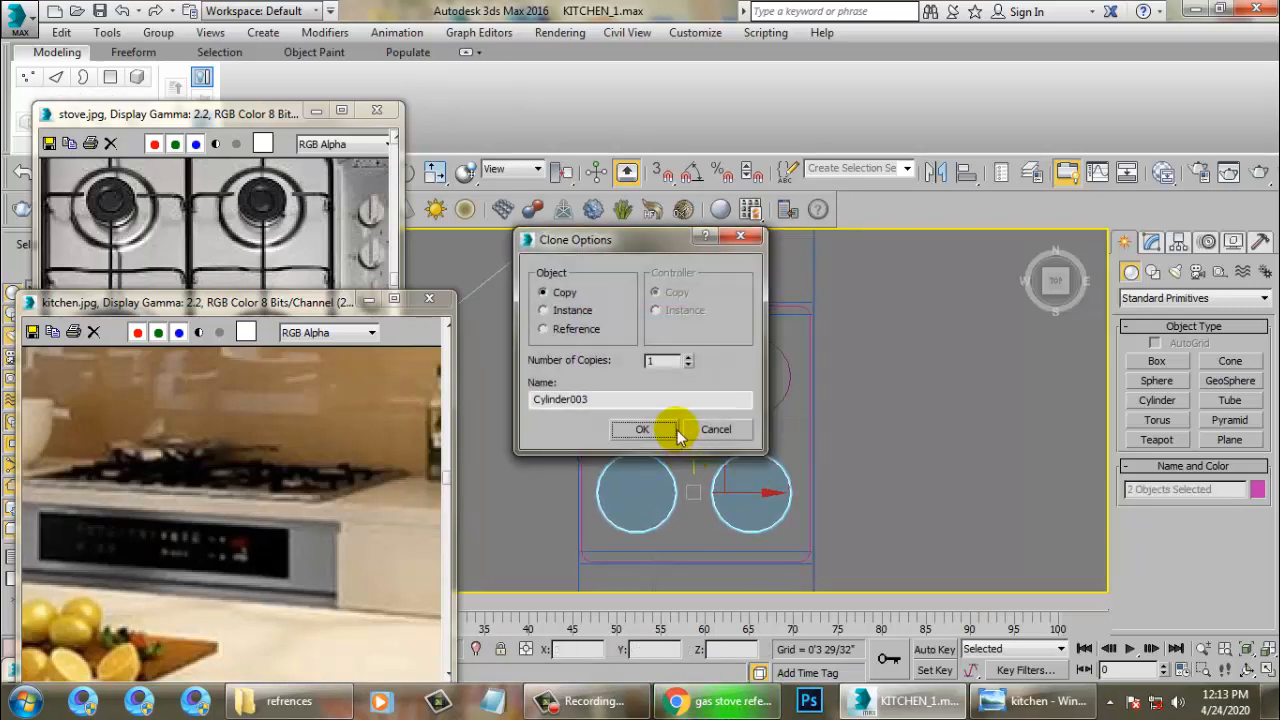
pyautogui.click(650, 427)
pyautogui.hotkey('alt', 'w')
pyautogui.middleClick(907, 507)
pyautogui.hotkey('alt', 'w')
pyautogui.keyDown('alt'); pyautogui.moveTo(901, 481); pyautogui.dragTo(867, 514, button='middle'); pyautogui.keyUp('alt')
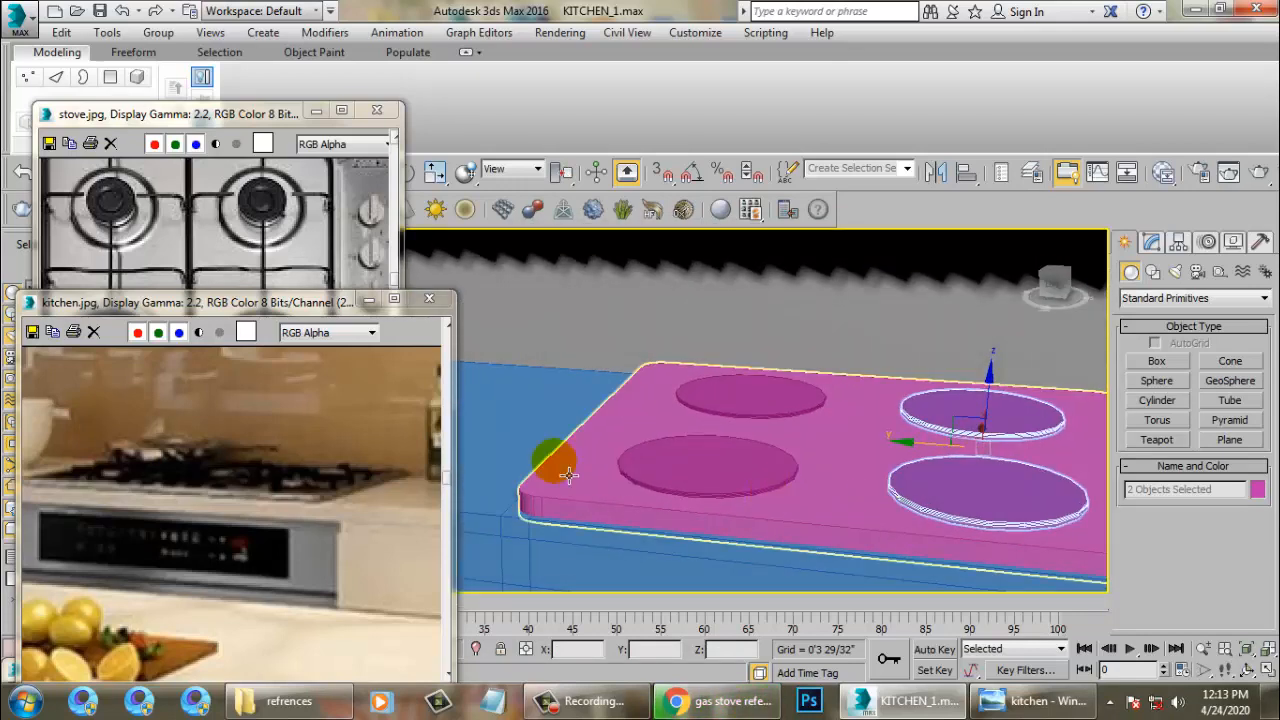
# Step: Clone the first burner cylinder as a Copy scaled uniformly to about 74% around the same centre
pyautogui.click(642, 476)
pyautogui.keyDown('alt'); pyautogui.moveTo(792, 512); pyautogui.dragTo(797, 495, button='middle'); pyautogui.keyUp('alt')
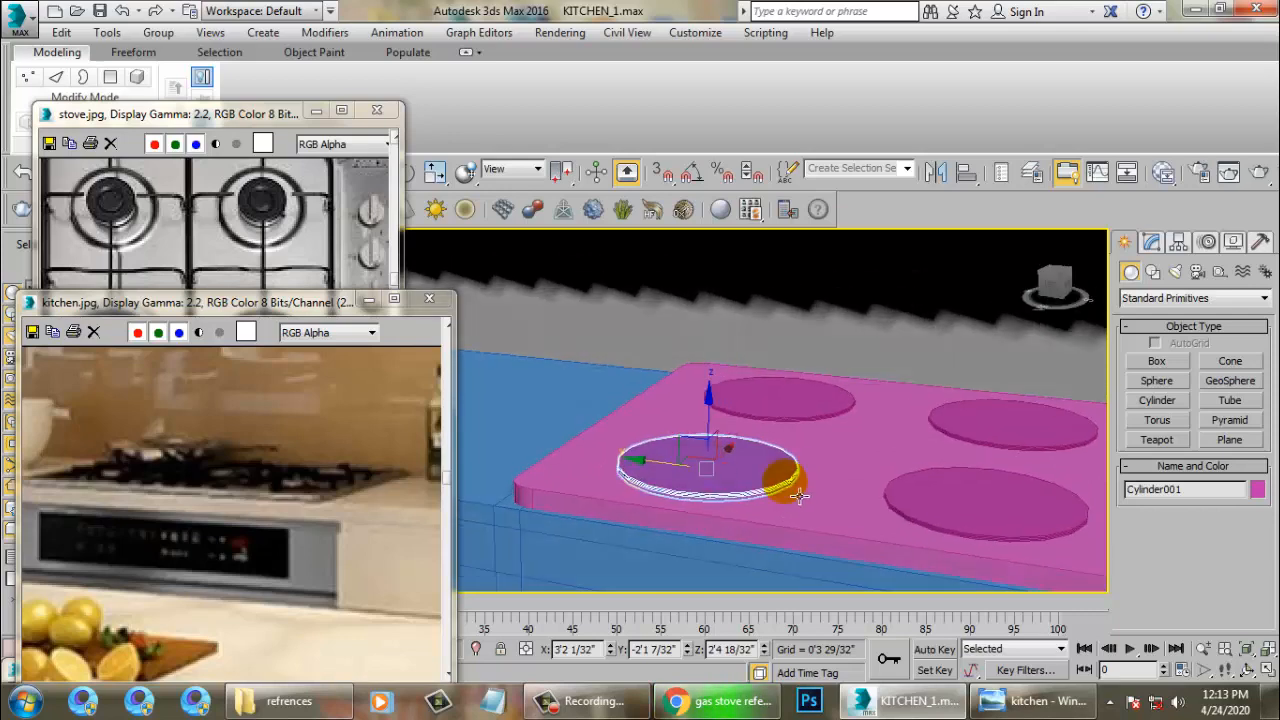
pyautogui.click(865, 530)
pyautogui.moveTo(868, 522)
pyautogui.keyDown('alt'); pyautogui.mouseDown(button='middle')
pyautogui.moveTo(923, 529)
pyautogui.moveTo(871, 502)
pyautogui.mouseUp(button='middle'); pyautogui.keyUp('alt')
pyautogui.click(660, 463)
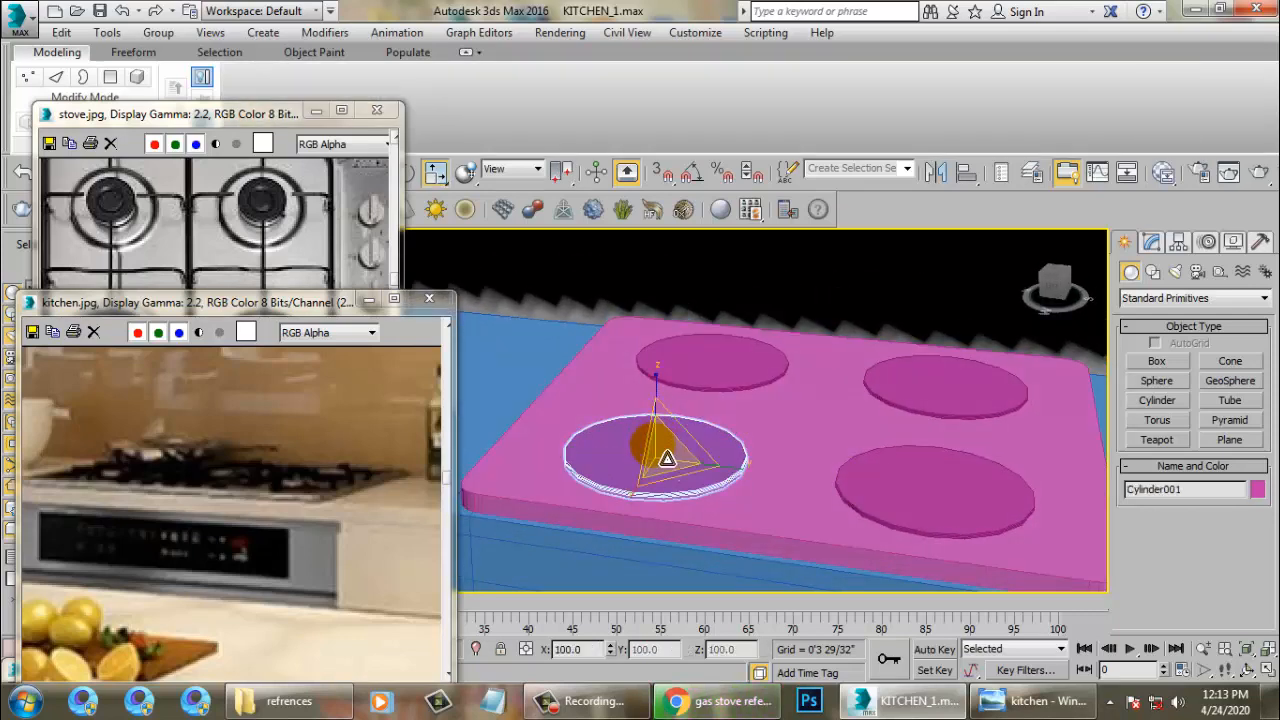
pyautogui.keyDown('shift'); pyautogui.moveTo(667, 459); pyautogui.dragTo(640, 490); pyautogui.keyUp('shift')
pyautogui.click(646, 428)
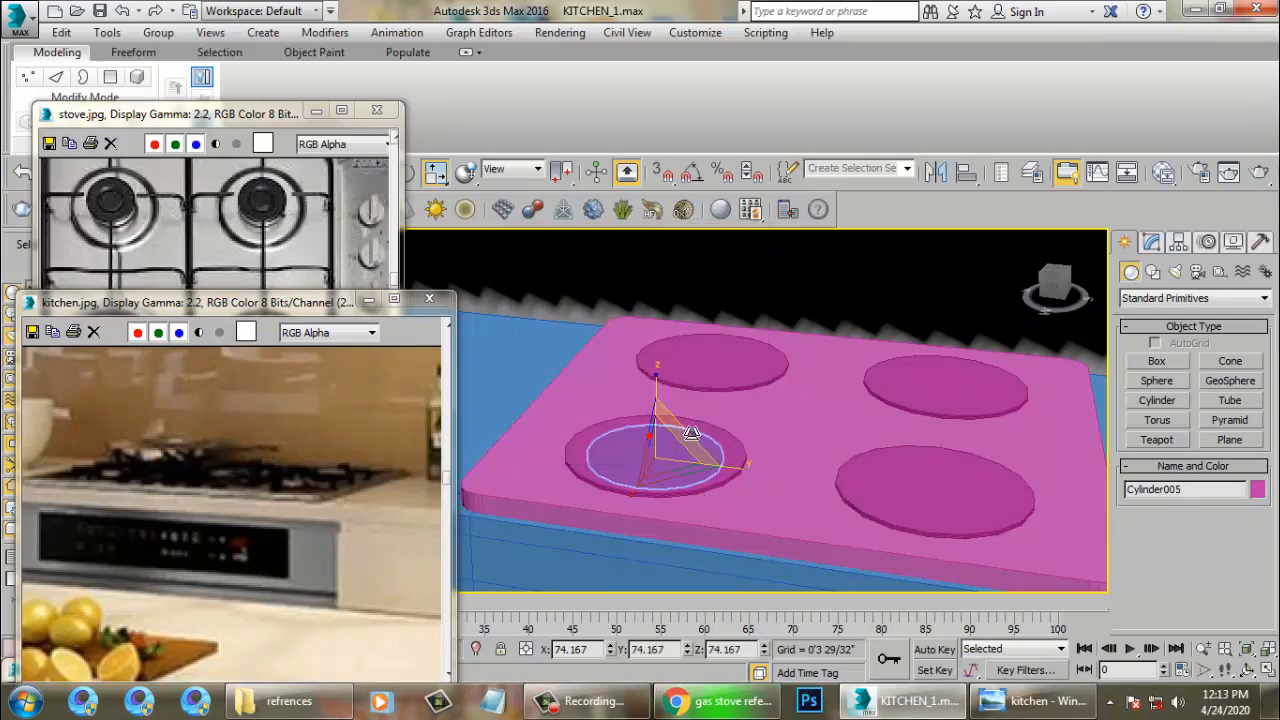
# Step: Cut the four large burner cylinders out of the cooktop slab with ProBoolean
pyautogui.click(777, 486)
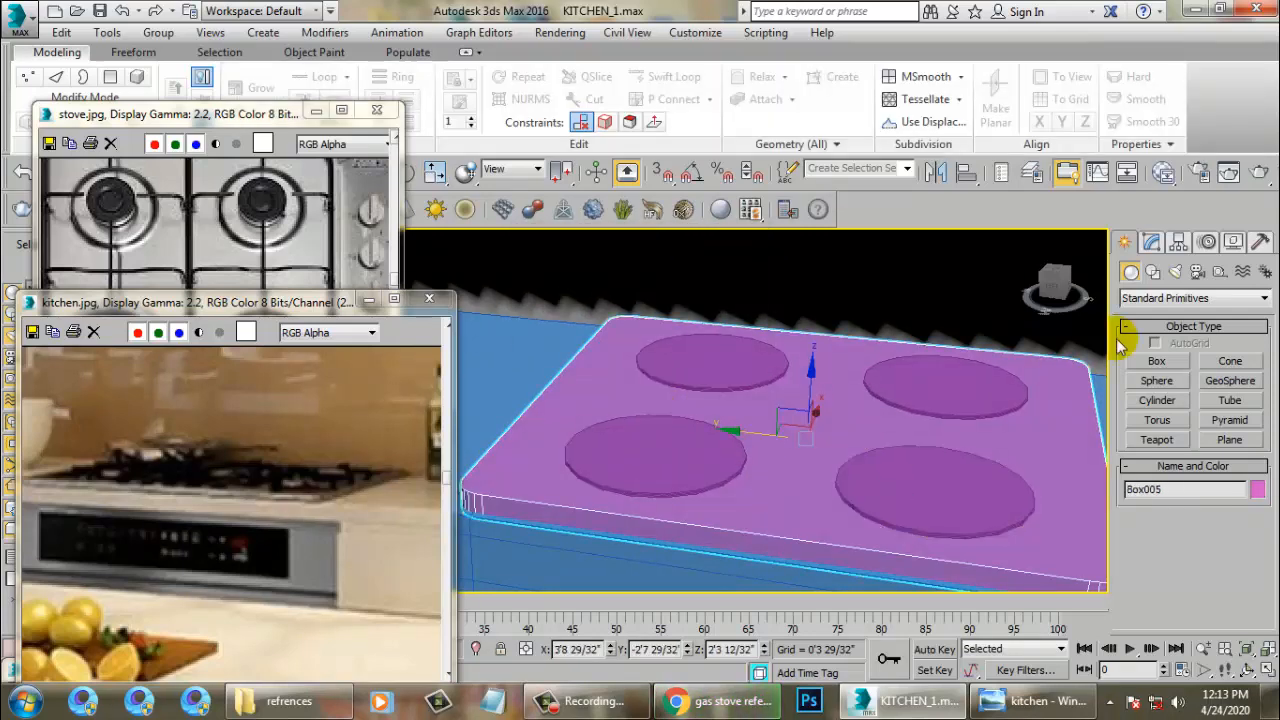
pyautogui.click(1160, 298)
pyautogui.click(1152, 325)
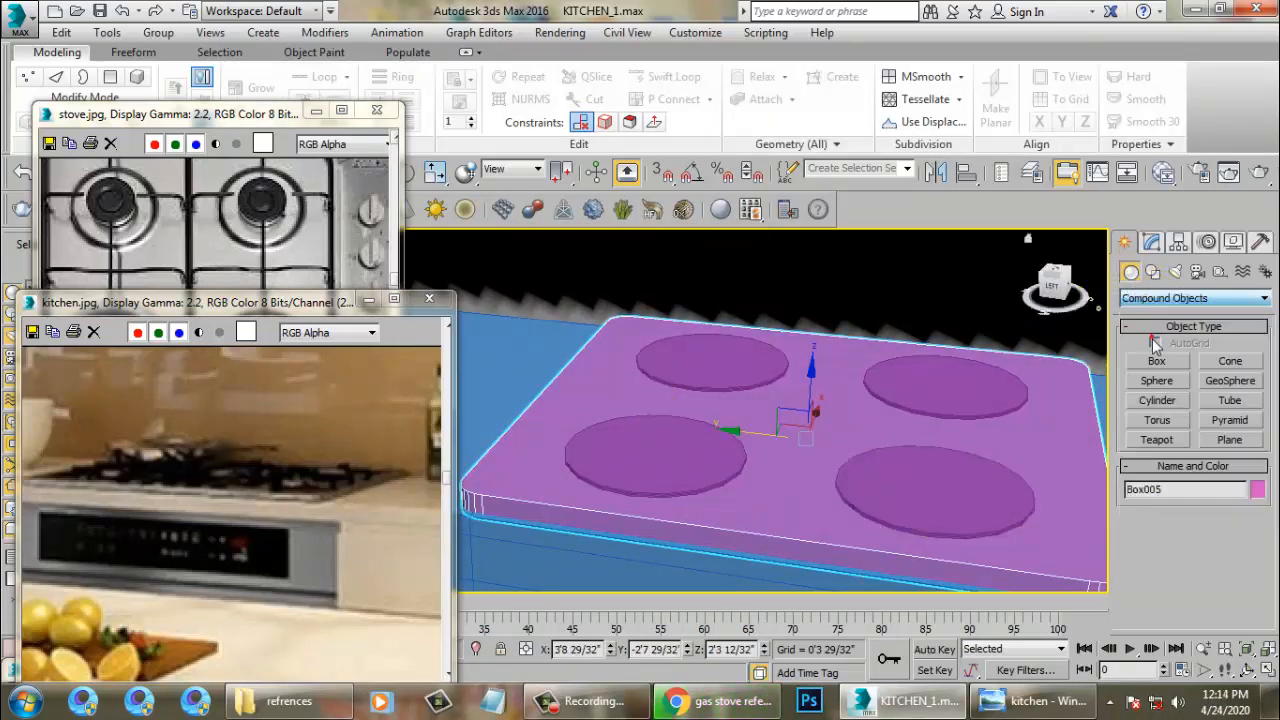
pyautogui.click(1157, 459)
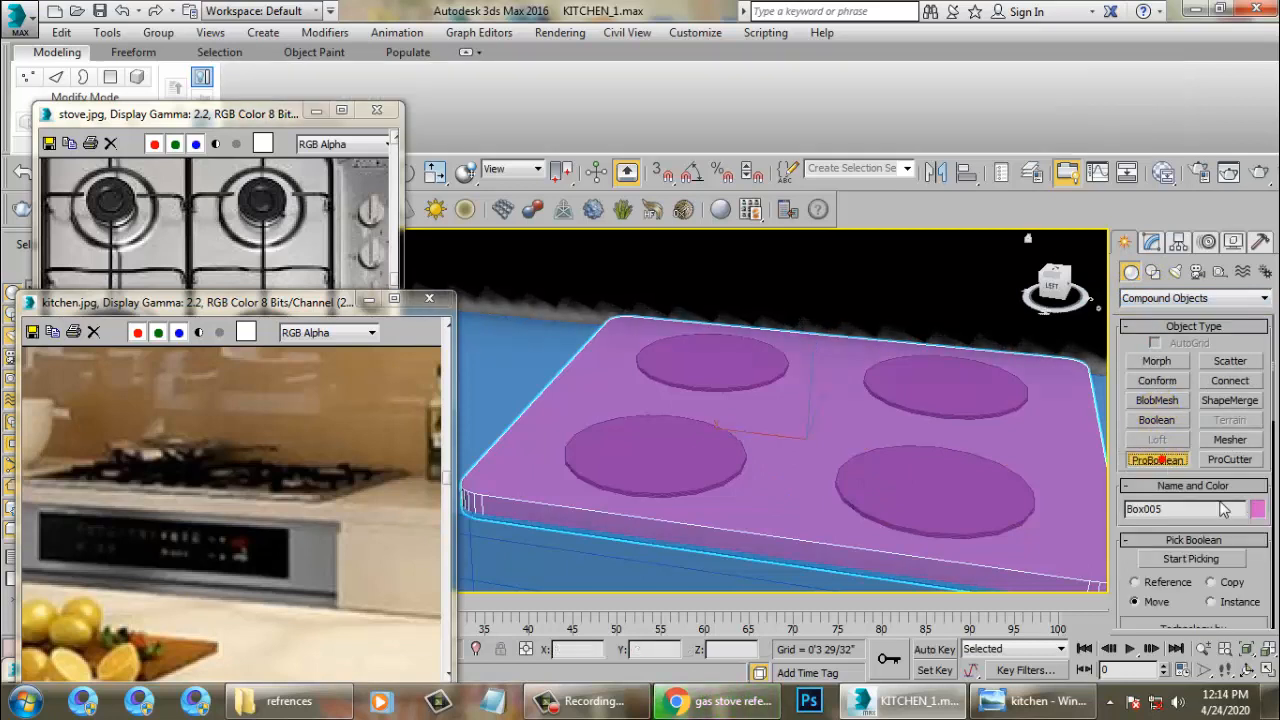
pyautogui.click(1191, 559)
pyautogui.click(655, 470)
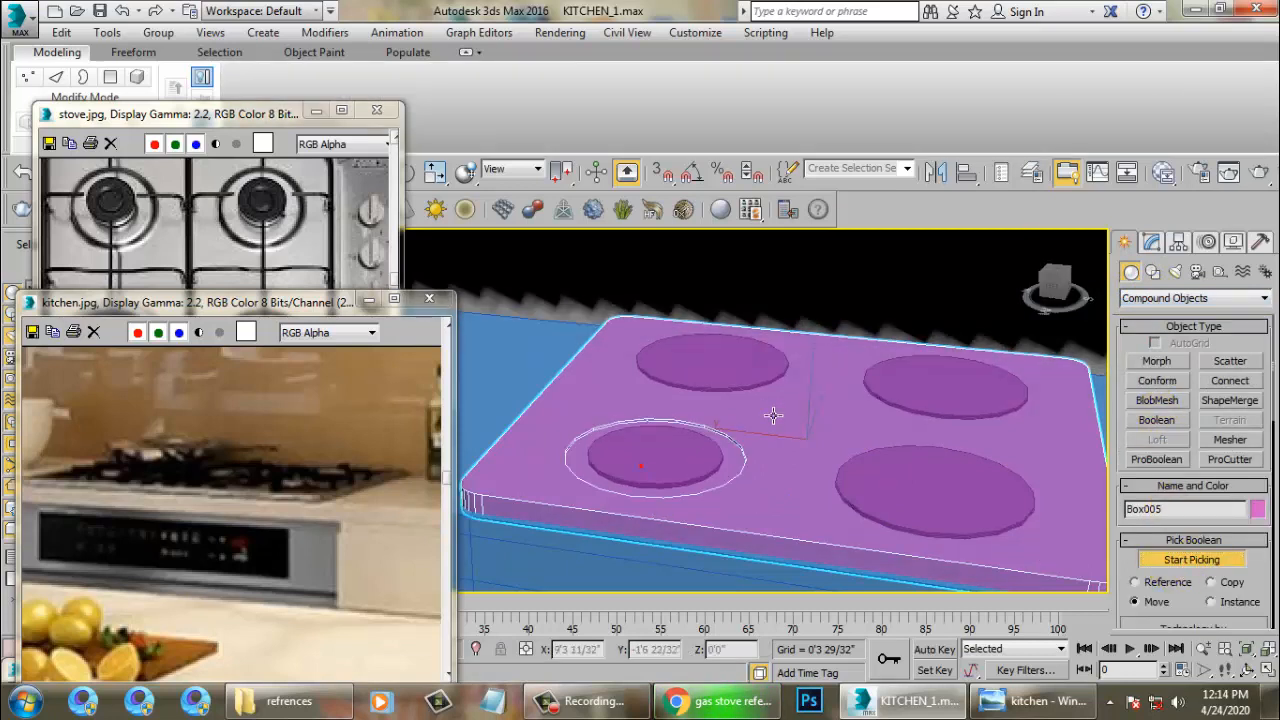
pyautogui.click(759, 355)
pyautogui.click(947, 393)
pyautogui.click(955, 497)
pyautogui.rightClick(751, 511)
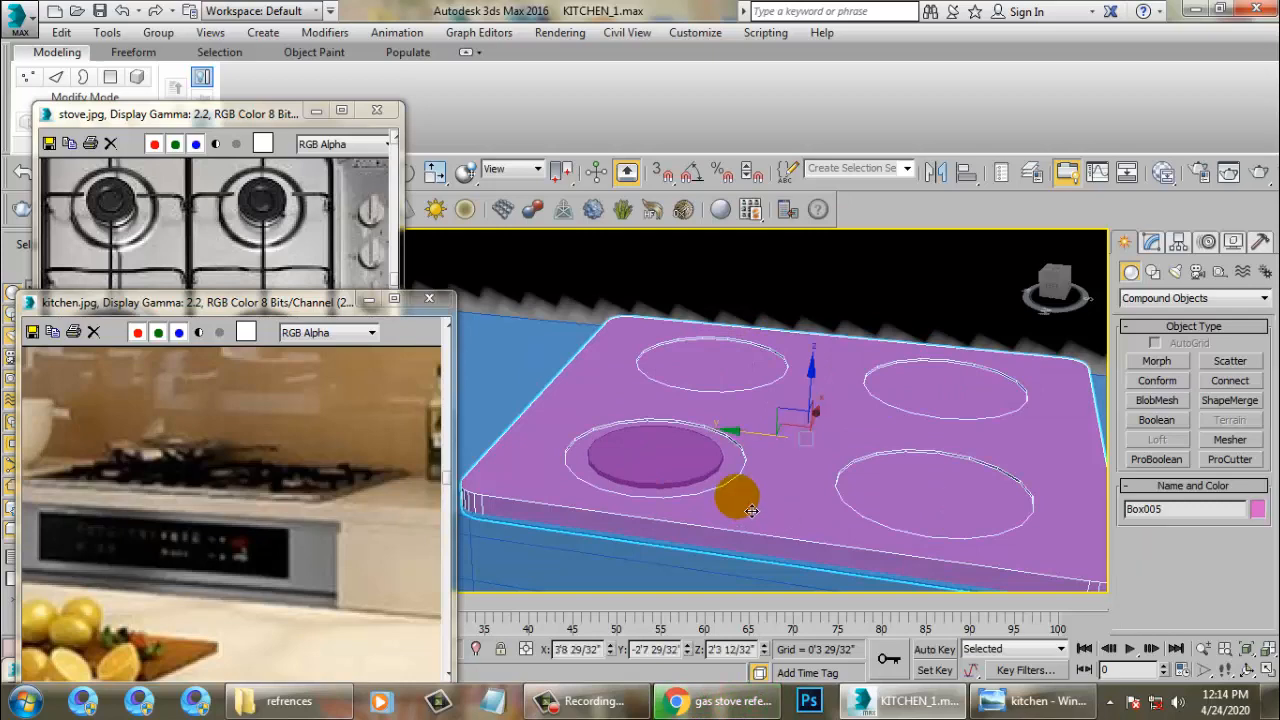
# Step: Scale the remaining inner burner cylinder to about 43% in X and Y and 137% in Z, raising it to about Z 2'4 12/32"
pyautogui.click(690, 468)
pyautogui.moveTo(748, 489)
pyautogui.keyDown('alt'); pyautogui.mouseDown(button='middle')
pyautogui.moveTo(709, 465)
pyautogui.moveTo(730, 481)
pyautogui.moveTo(748, 467)
pyautogui.mouseUp(button='middle'); pyautogui.keyUp('alt')
pyautogui.press('r')
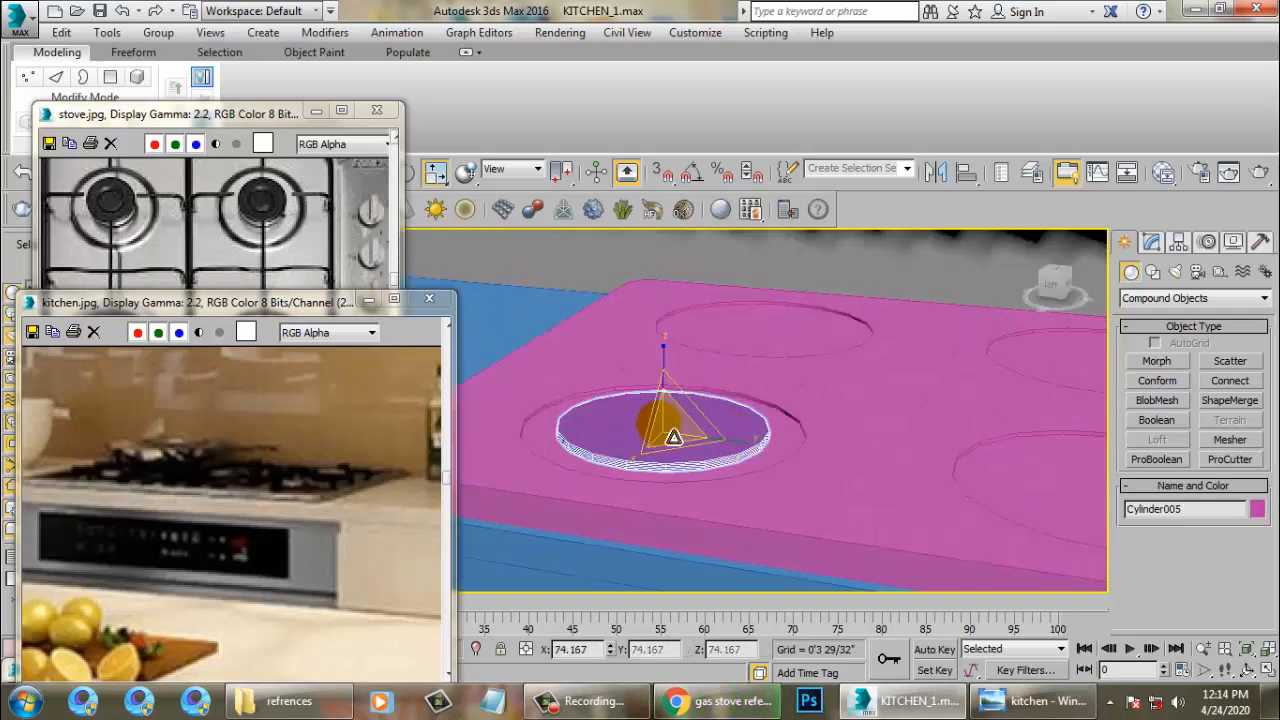
pyautogui.moveTo(660, 422); pyautogui.dragTo(703, 481)
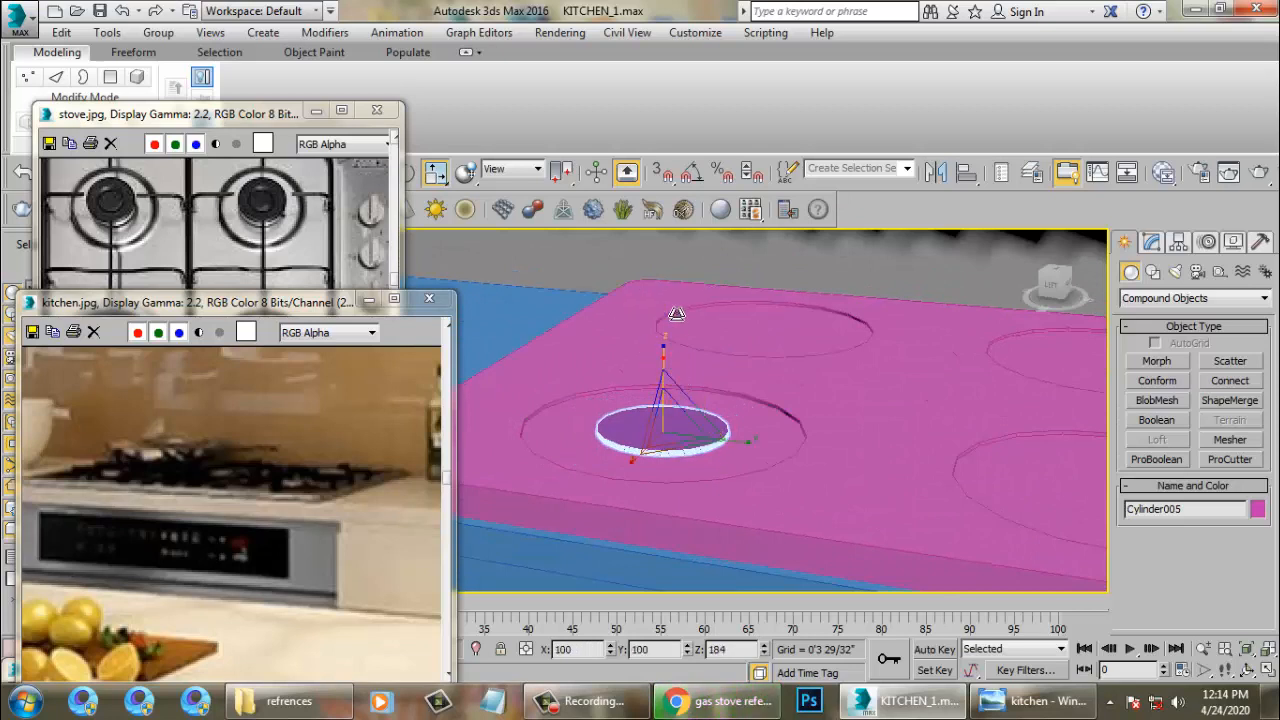
pyautogui.moveTo(677, 314); pyautogui.dragTo(676, 224)
pyautogui.press('w')
pyautogui.moveTo(665, 380); pyautogui.dragTo(702, 407)
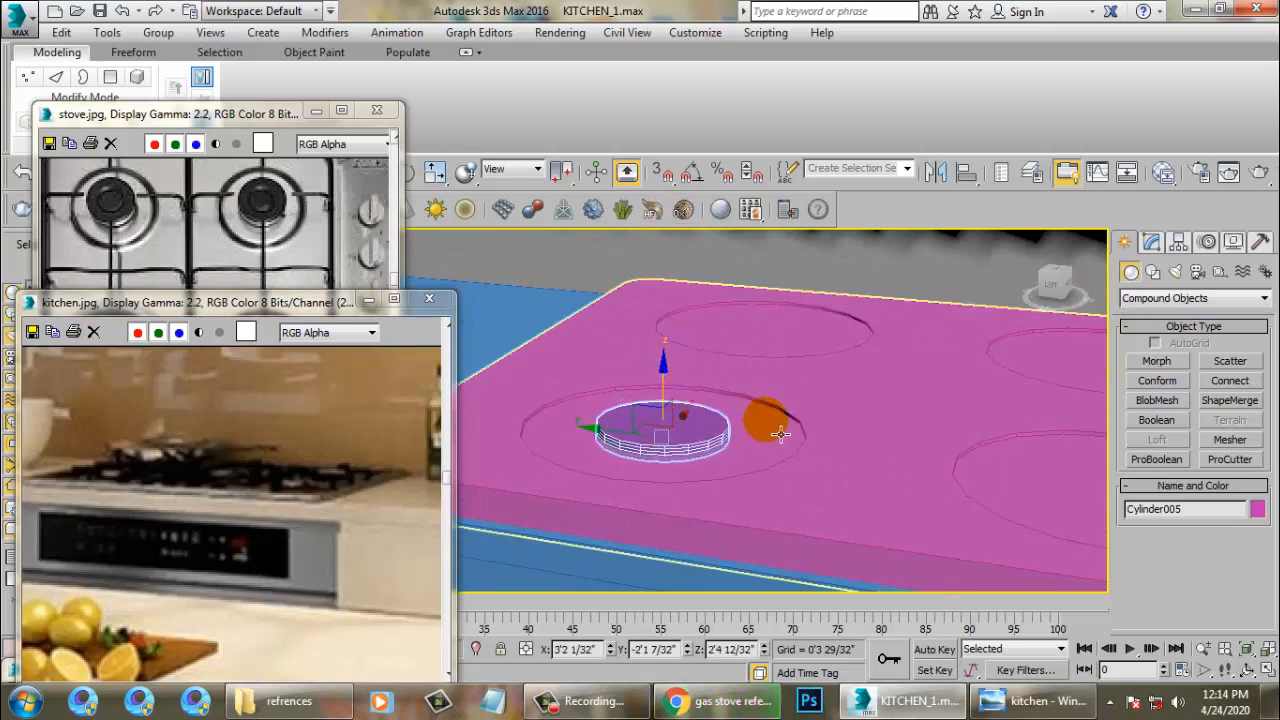
pyautogui.scroll(5, 781, 432)
pyautogui.press('r')
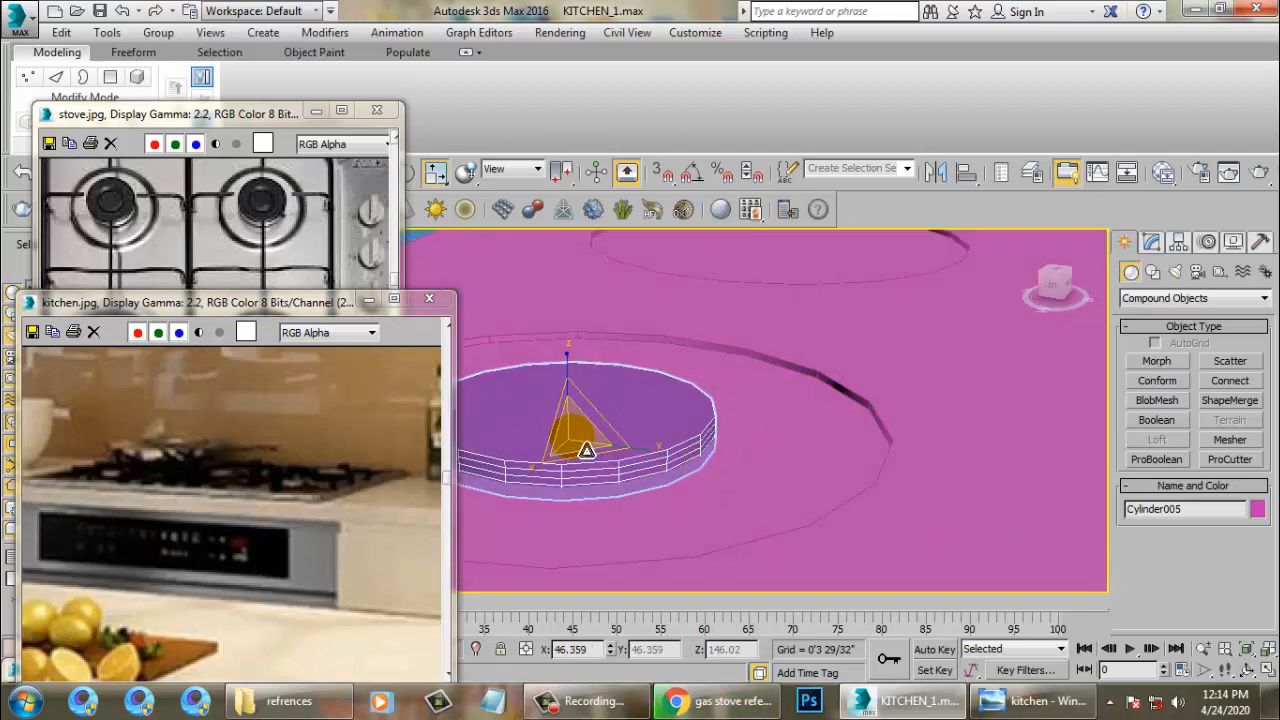
pyautogui.press('w')
# Step: Set the inner burner cylinder's height to 0'0 16/32" and lower it to about Z 2'4 9/32"
pyautogui.click(1151, 242)
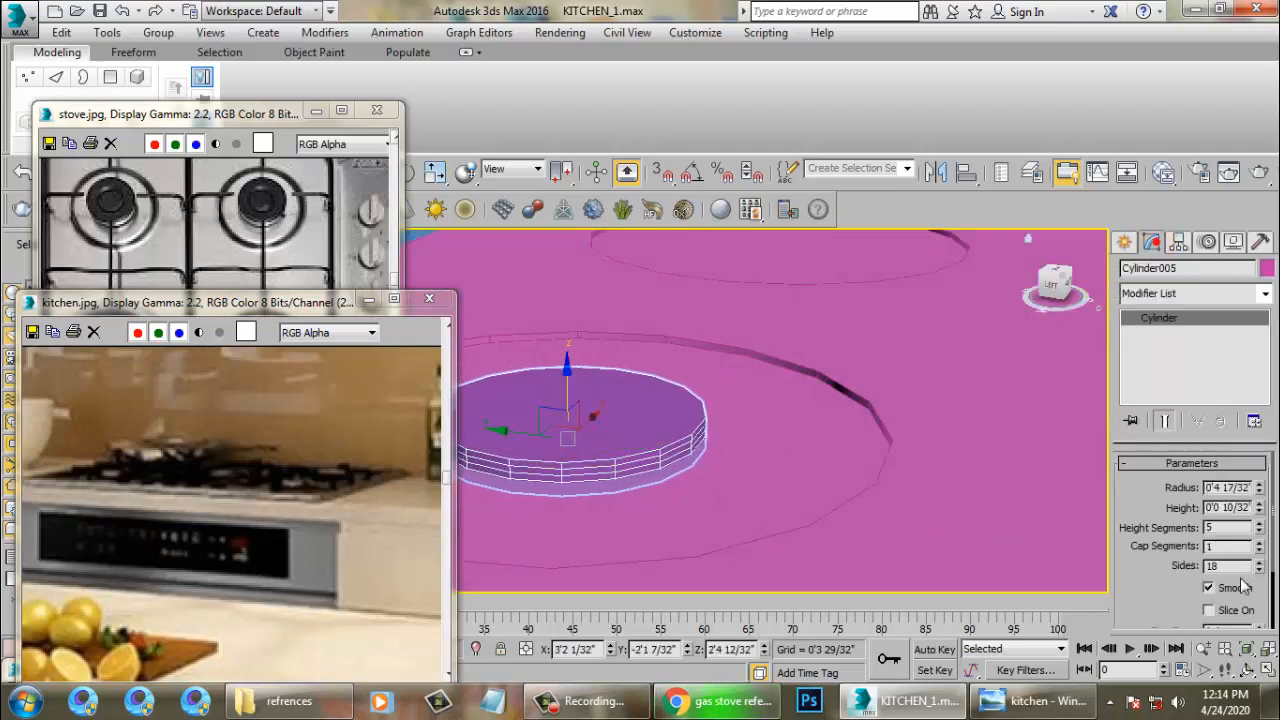
pyautogui.moveTo(1262, 512); pyautogui.dragTo(1262, 492)
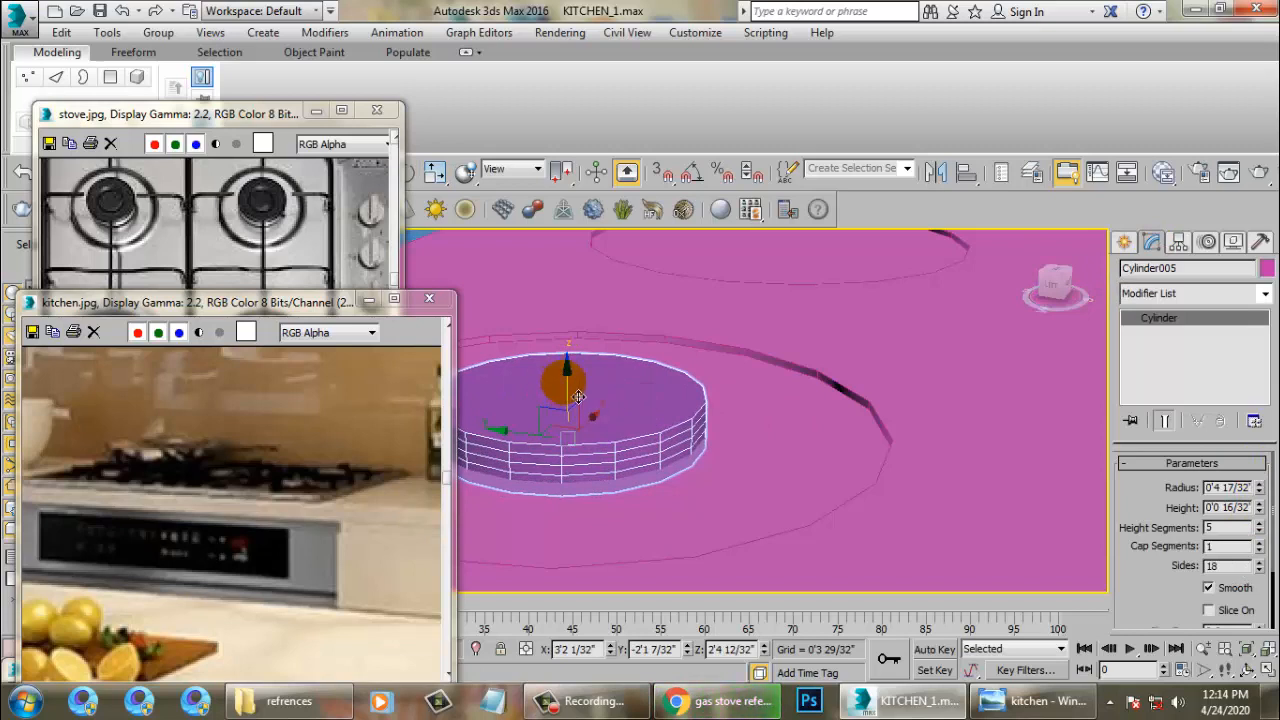
pyautogui.moveTo(577, 396); pyautogui.dragTo(582, 403)
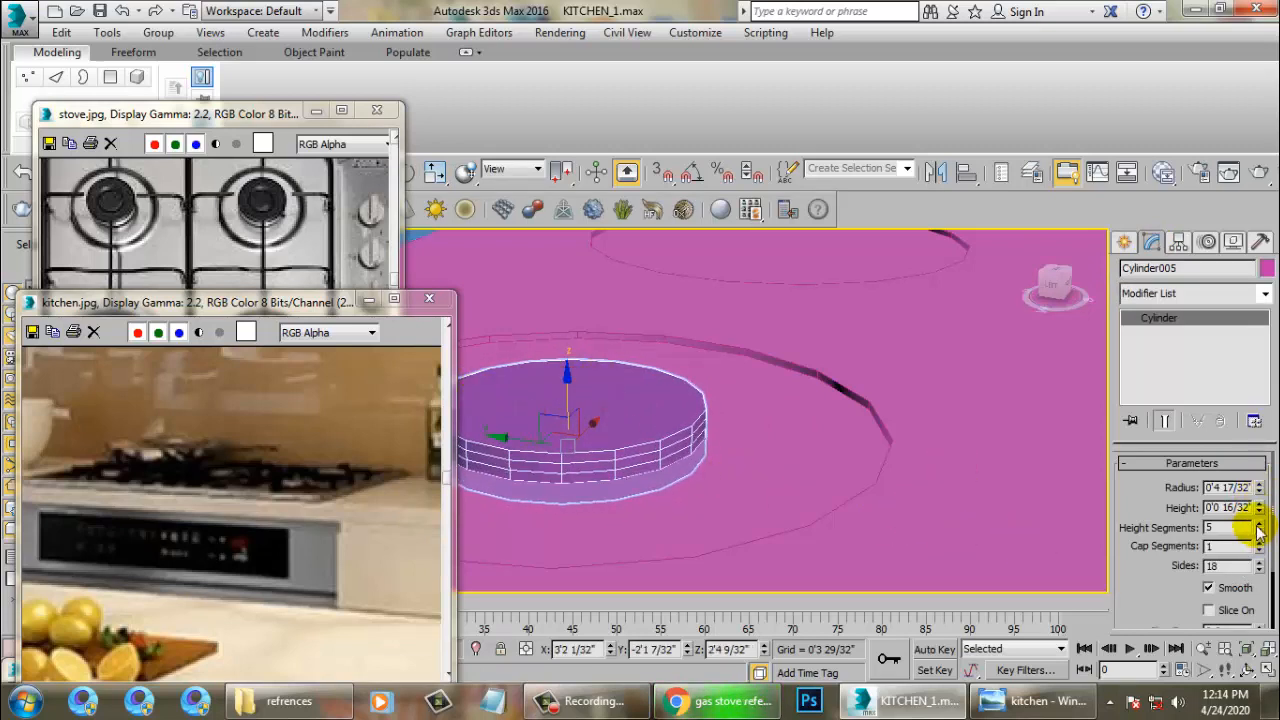
# Step: Increase the inner burner cylinder to 24 sides and convert it to an Editable Poly
pyautogui.doubleClick(1259, 564)
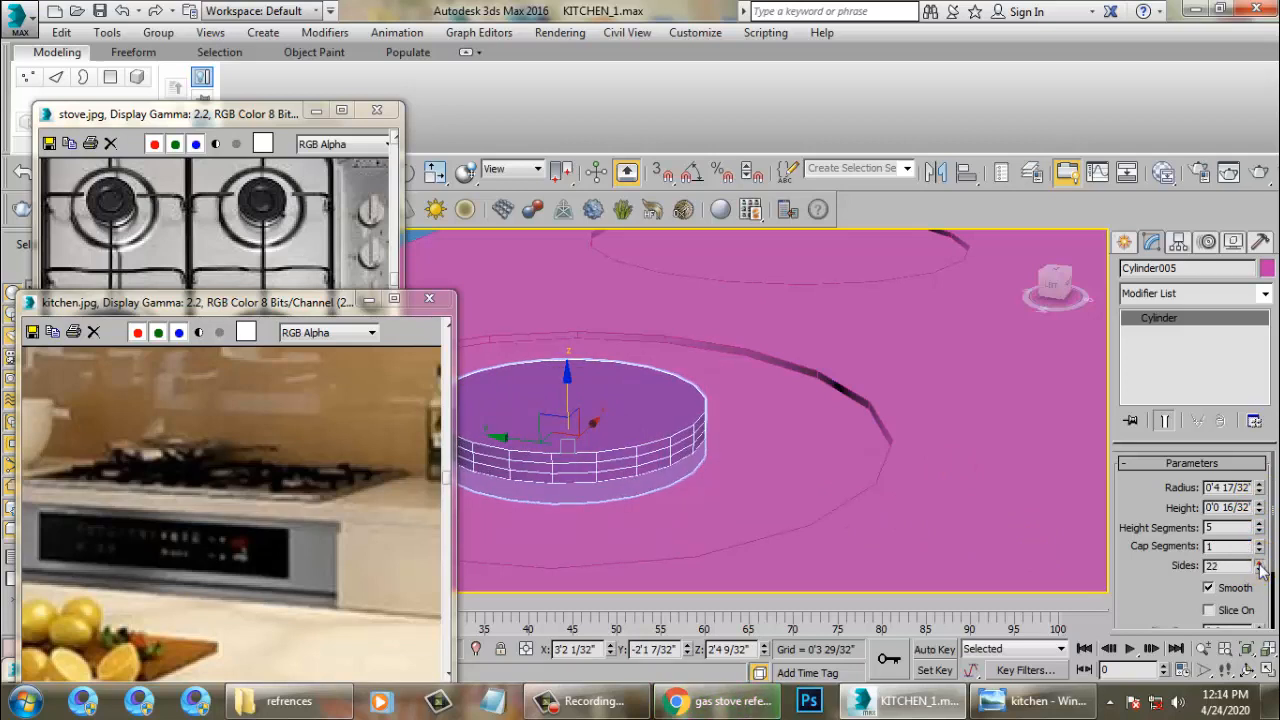
pyautogui.click(1259, 570)
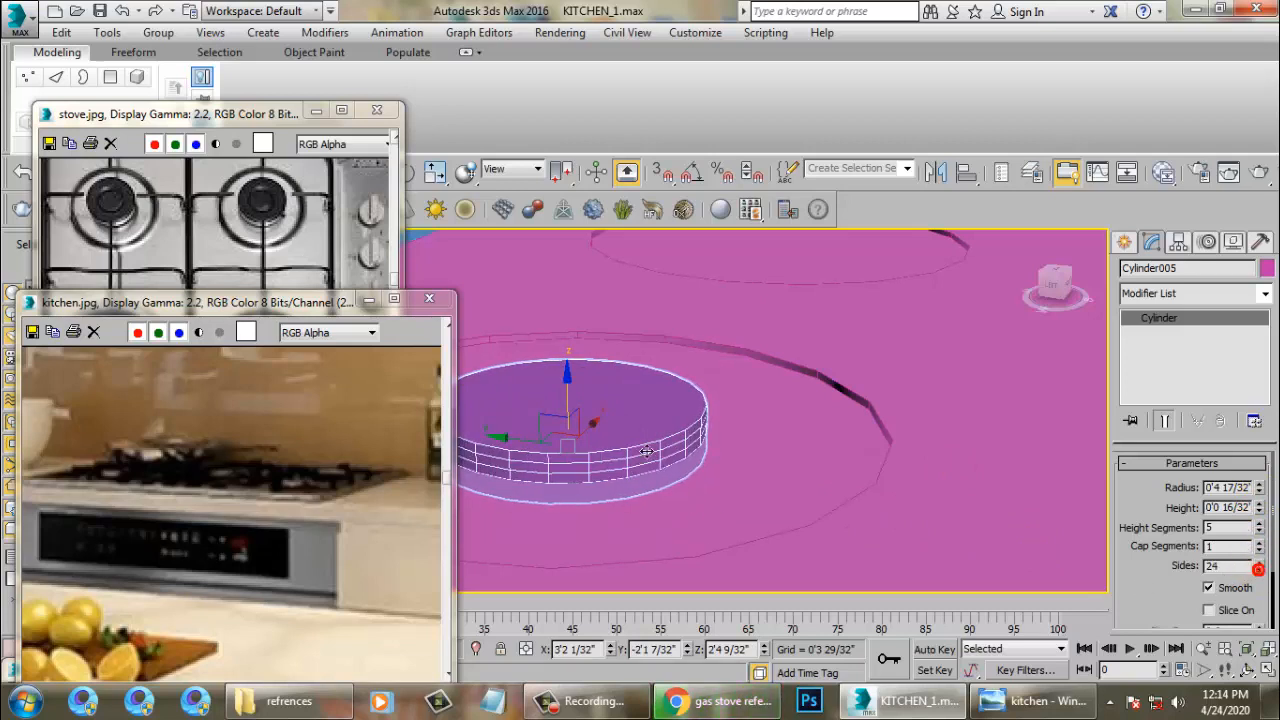
pyautogui.rightClick(630, 395)
pyautogui.moveTo(690, 584)
pyautogui.click(858, 604)
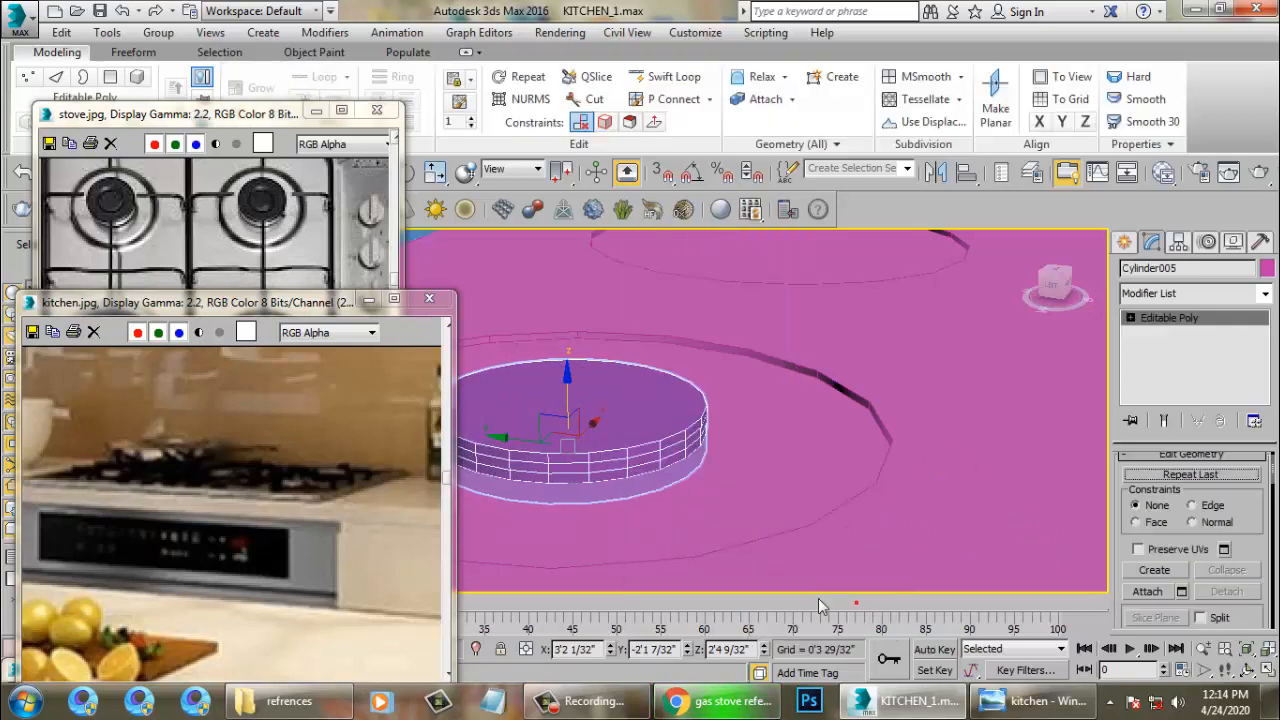
# Step: Inset the burner cylinder's top polygon by 0'1 5/32"
pyautogui.press('4')
pyautogui.click(594, 414)
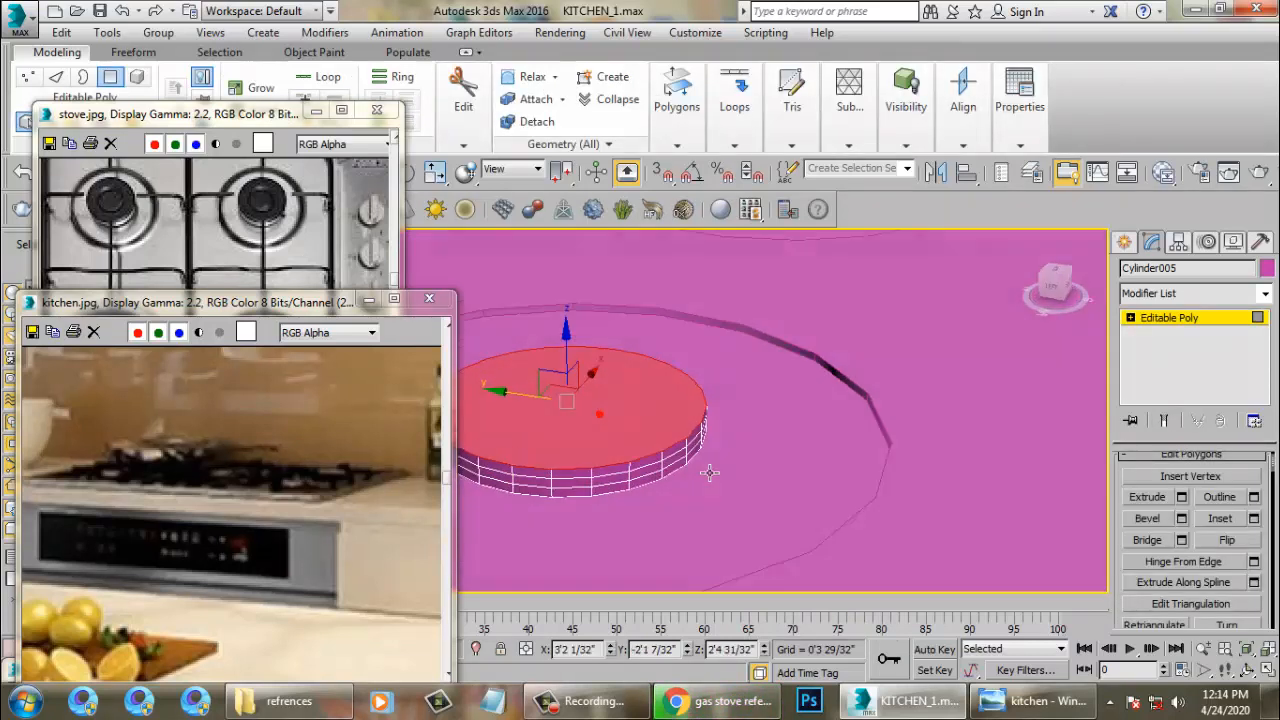
pyautogui.click(1255, 518)
pyautogui.moveTo(631, 452); pyautogui.dragTo(630, 447)
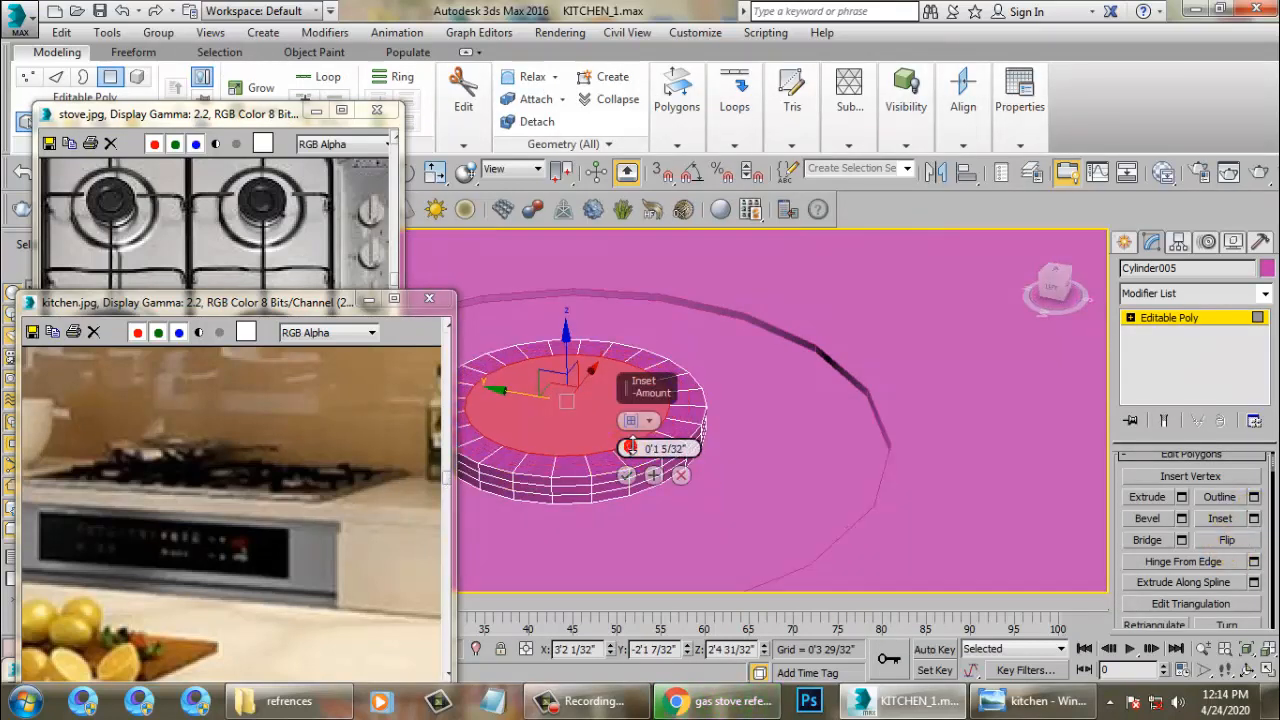
pyautogui.click(629, 475)
# Step: Bevel the inset polygon downward with a height of -0'0 8/32" and an outline of -0'0 12/32"
pyautogui.keyDown('alt'); pyautogui.moveTo(742, 454); pyautogui.dragTo(815, 439, button='middle'); pyautogui.keyUp('alt')
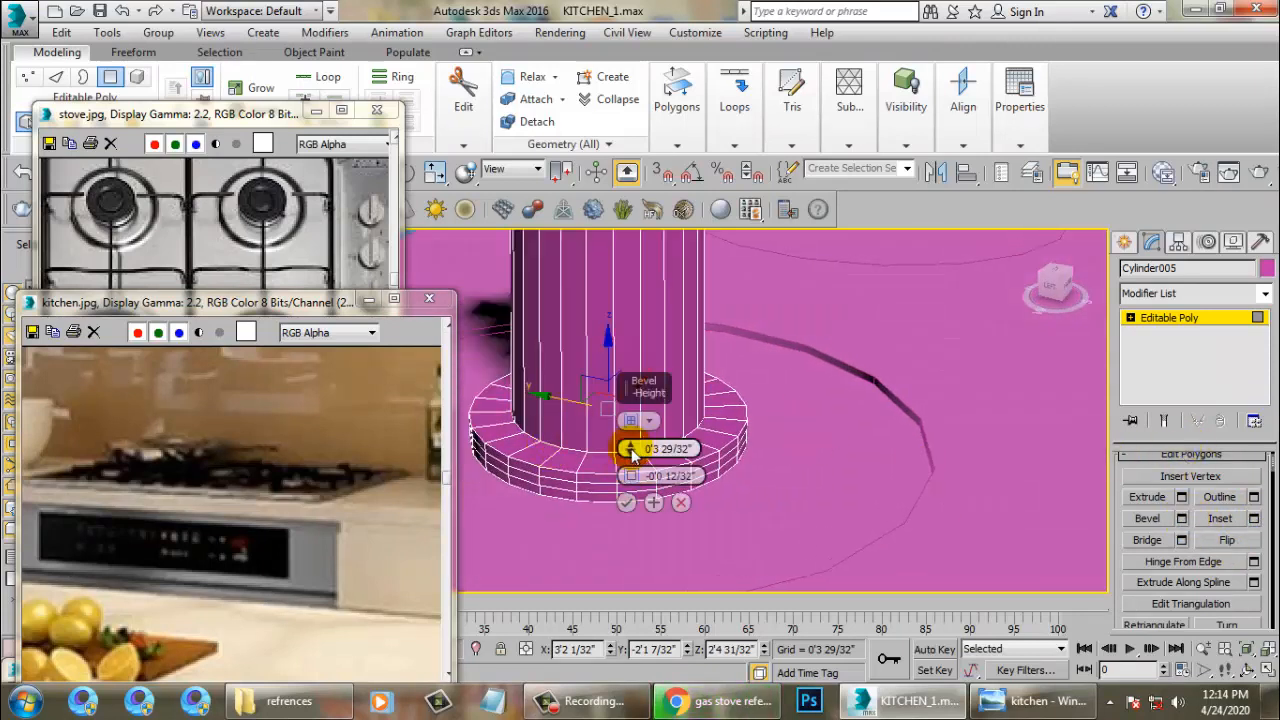
pyautogui.moveTo(631, 449); pyautogui.dragTo(643, 527)
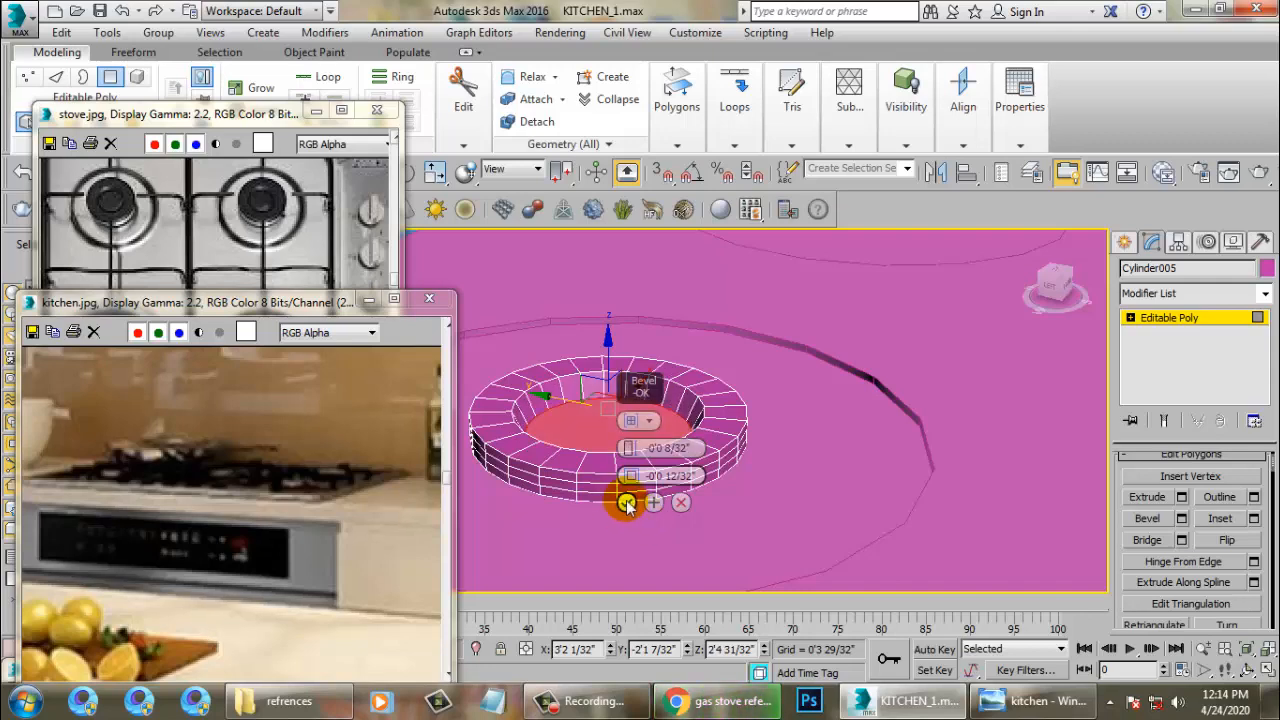
pyautogui.click(627, 505)
# Step: Raise the burner ring's upper vertices in the Front view to about Z 2'5 2/32"
pyautogui.scroll(-6, 694, 491)
pyautogui.keyDown('alt'); pyautogui.moveTo(717, 477); pyautogui.dragTo(709, 477, button='middle'); pyautogui.keyUp('alt')
pyautogui.scroll(4, 709, 477)
pyautogui.press('r')
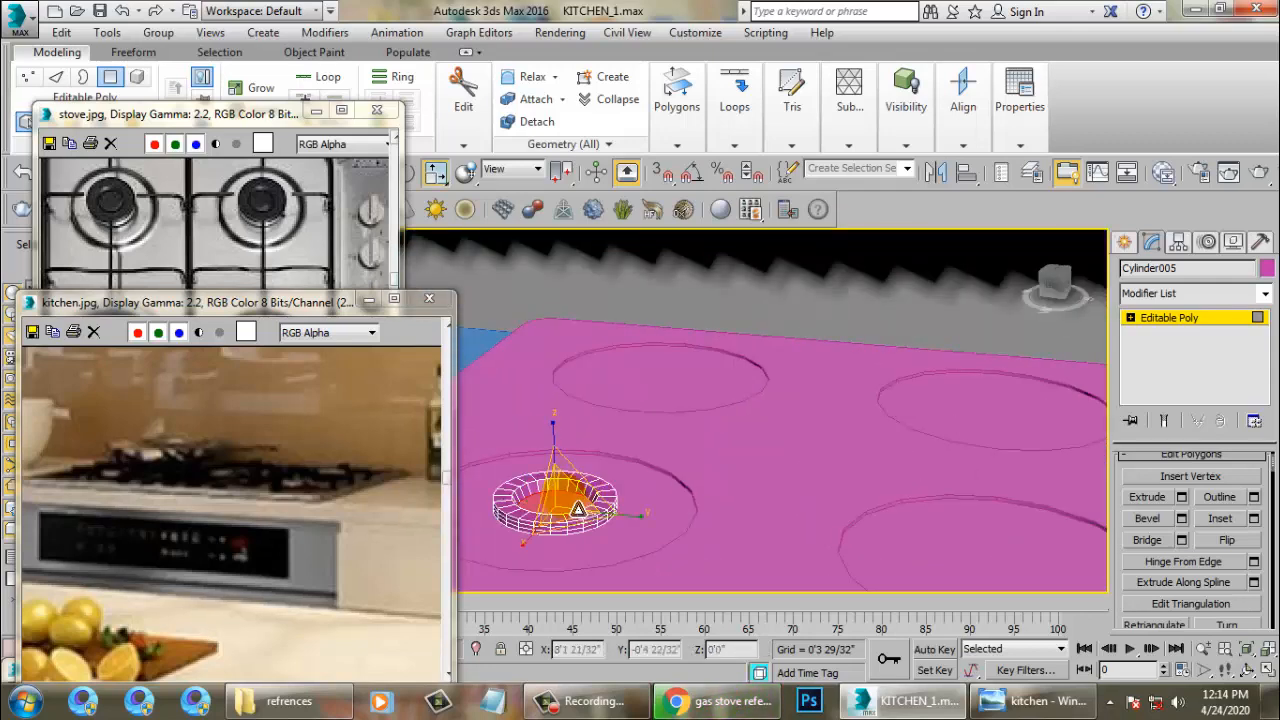
pyautogui.hotkey('alt', 'w')
pyautogui.click(889, 368)
pyautogui.hotkey('alt', 'w')
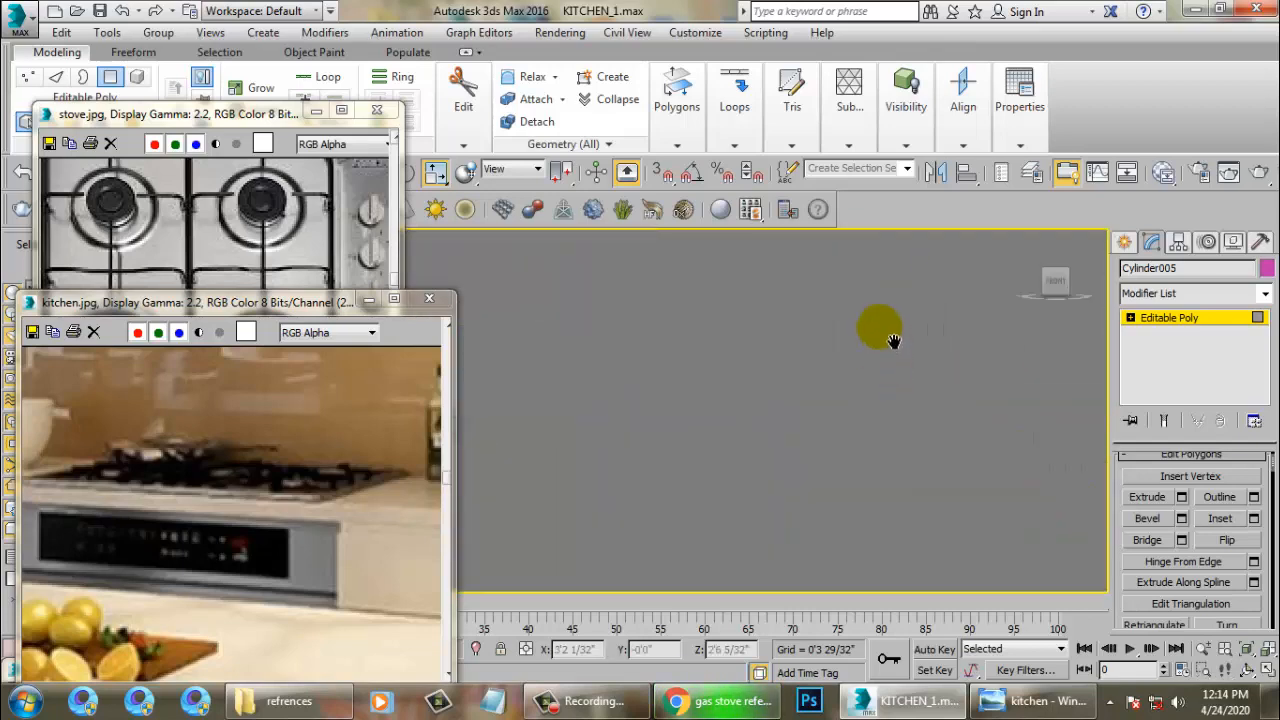
pyautogui.press('1')
pyautogui.scroll(-8, 824, 400)
pyautogui.scroll(10, 810, 402)
pyautogui.press('1')
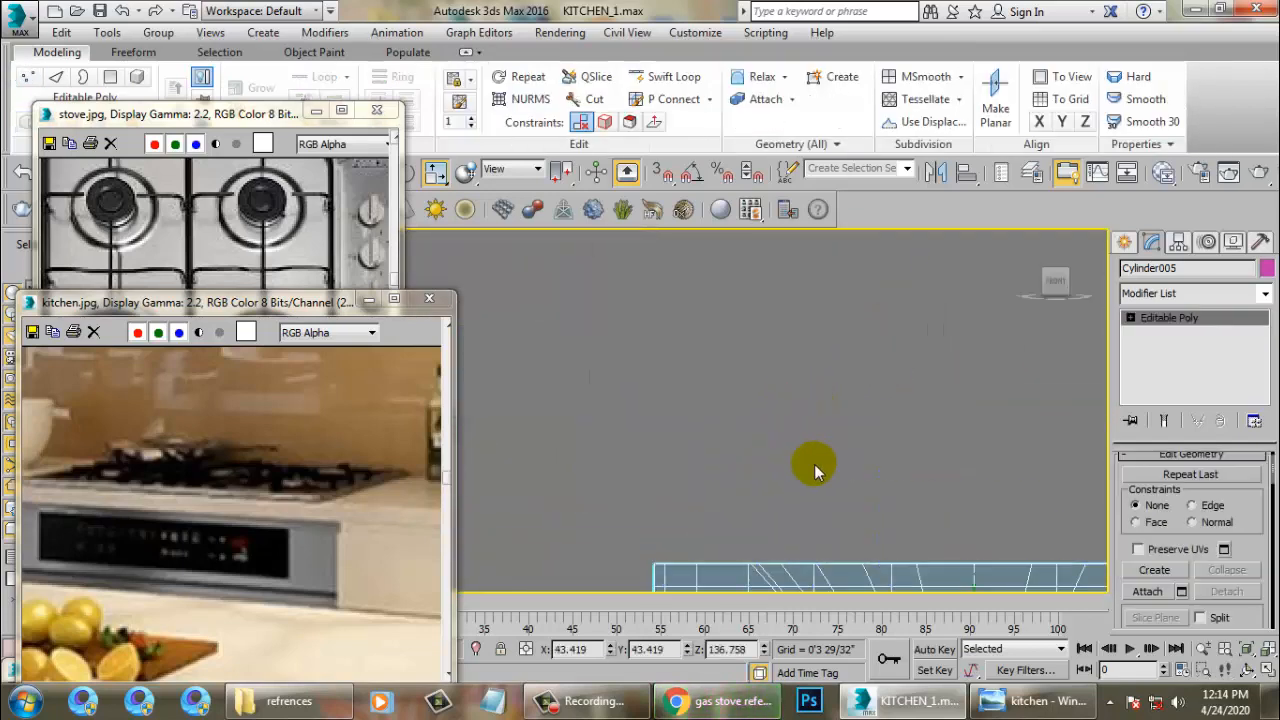
pyautogui.moveTo(795, 488); pyautogui.dragTo(705, 342, button='middle')
pyautogui.scroll(-3, 705, 342)
pyautogui.press('1')
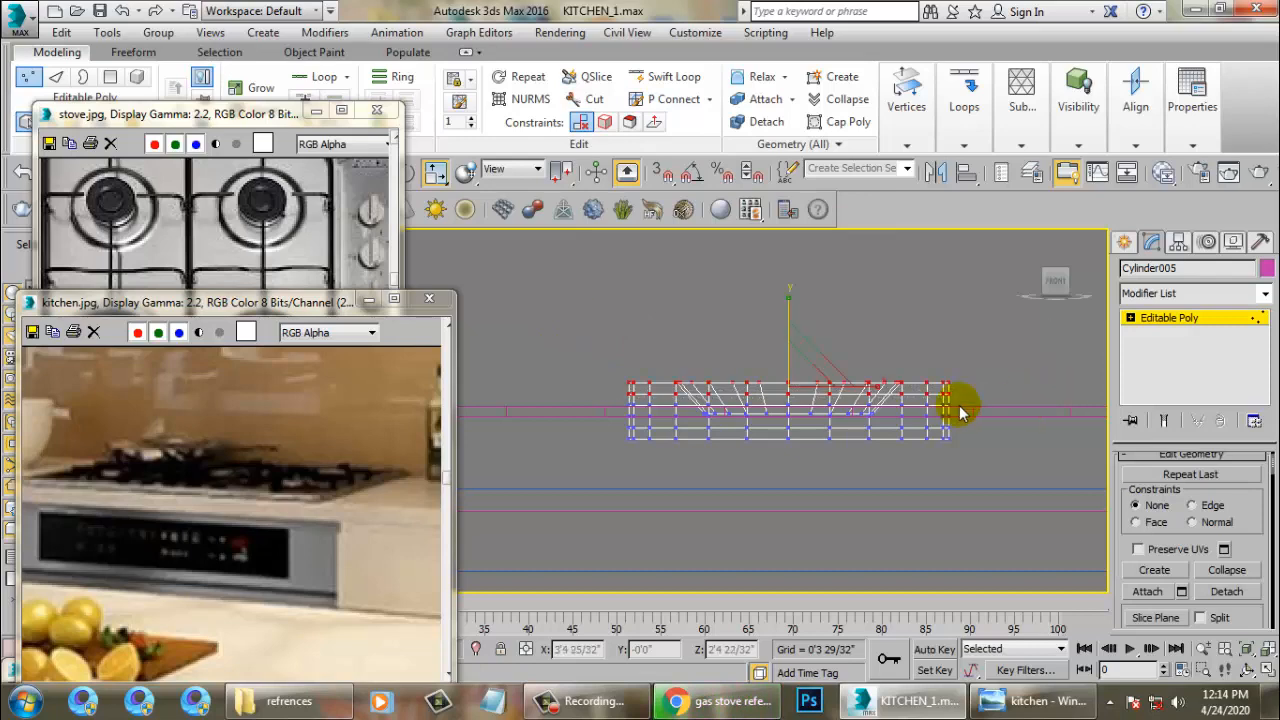
pyautogui.moveTo(790, 334); pyautogui.dragTo(788, 320)
pyautogui.hotkey('alt', 'w')
pyautogui.middleClick(929, 515)
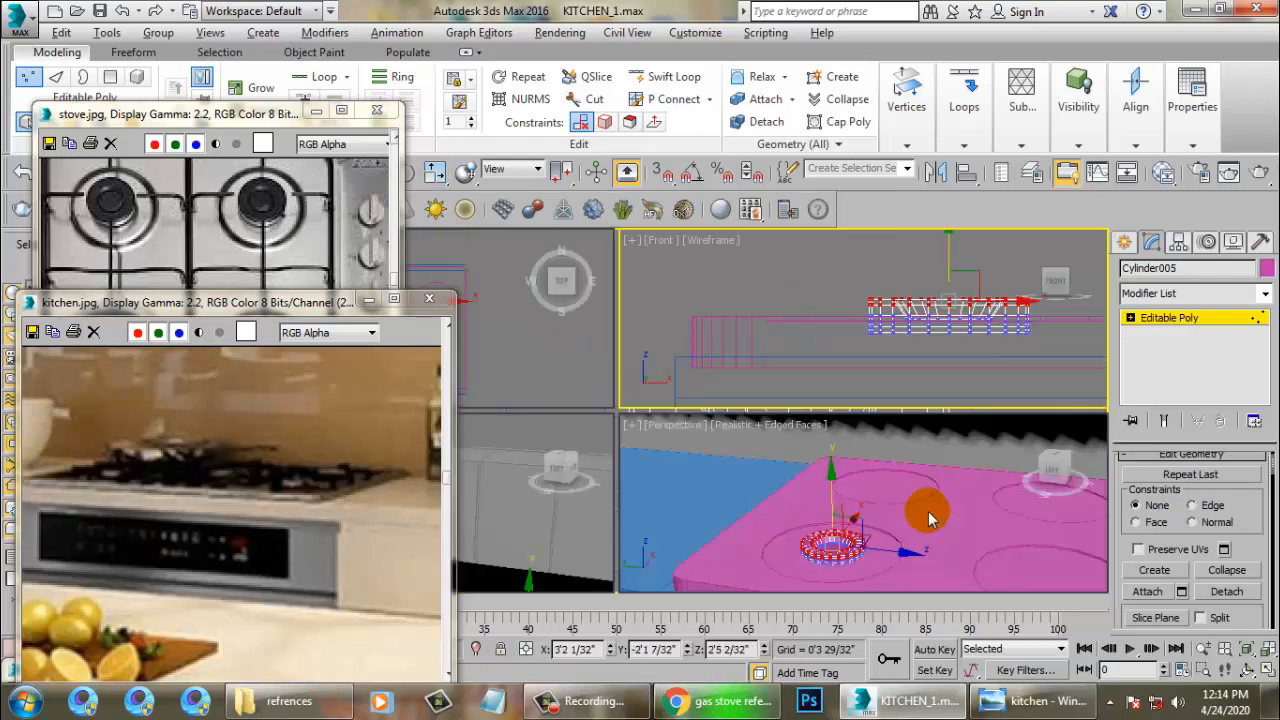
pyautogui.hotkey('alt', 'w')
pyautogui.keyDown('alt'); pyautogui.moveTo(939, 510); pyautogui.dragTo(960, 455, button='middle'); pyautogui.keyUp('alt')
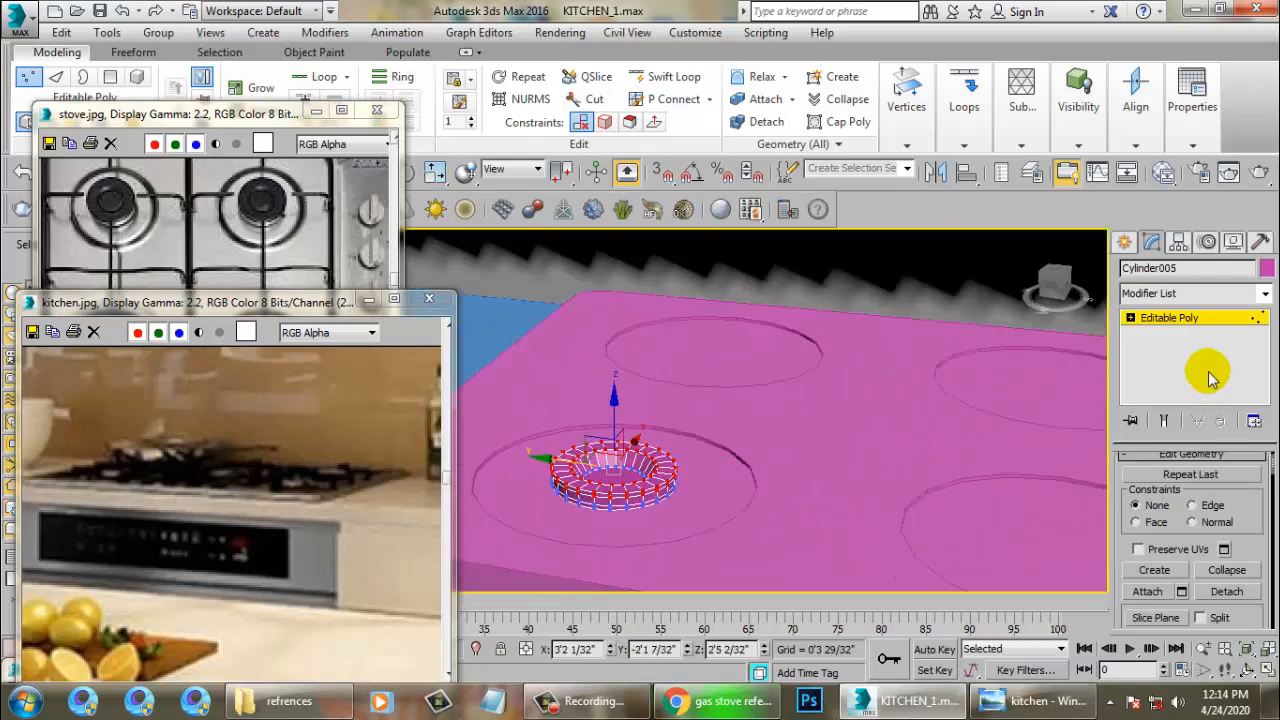
pyautogui.click(1168, 318)
# Step: Exit vertex editing on the burner ring and assign one grey object color to all objects in the scene
pyautogui.middleClick(663, 466)
pyautogui.hotkey('alt', 'w')
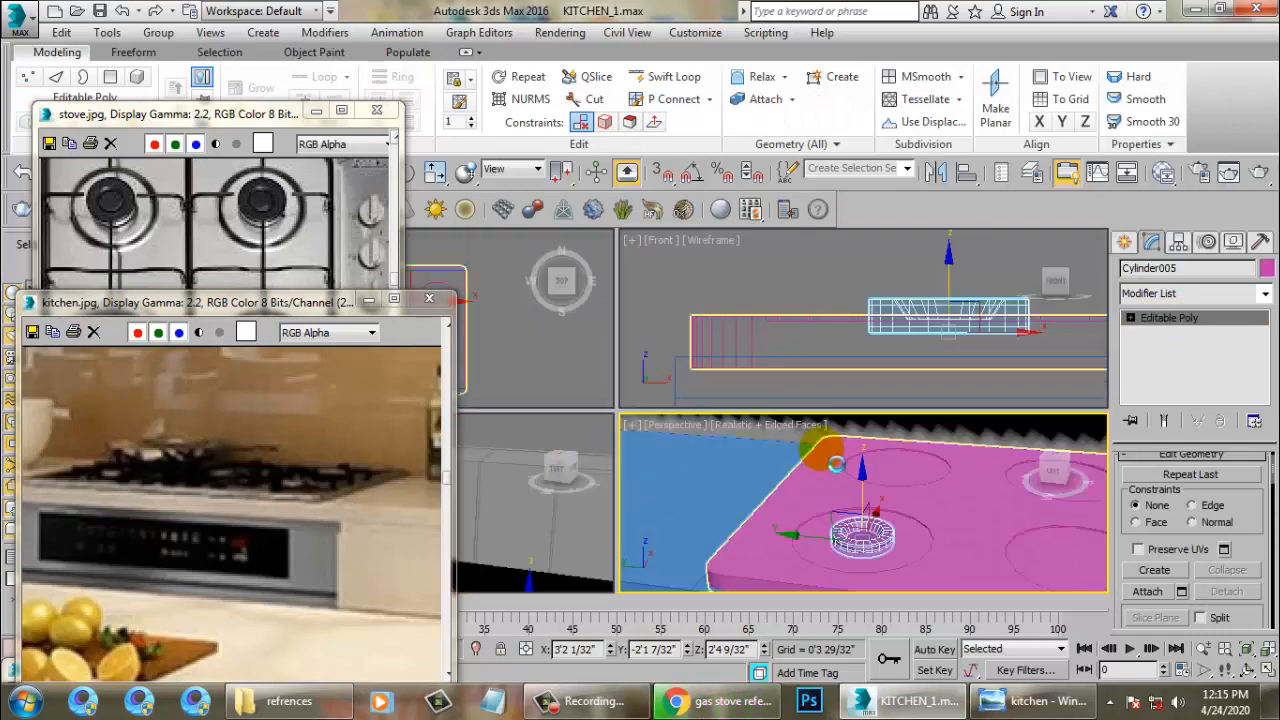
pyautogui.hotkey('ctrl', 'a')
pyautogui.click(1265, 270)
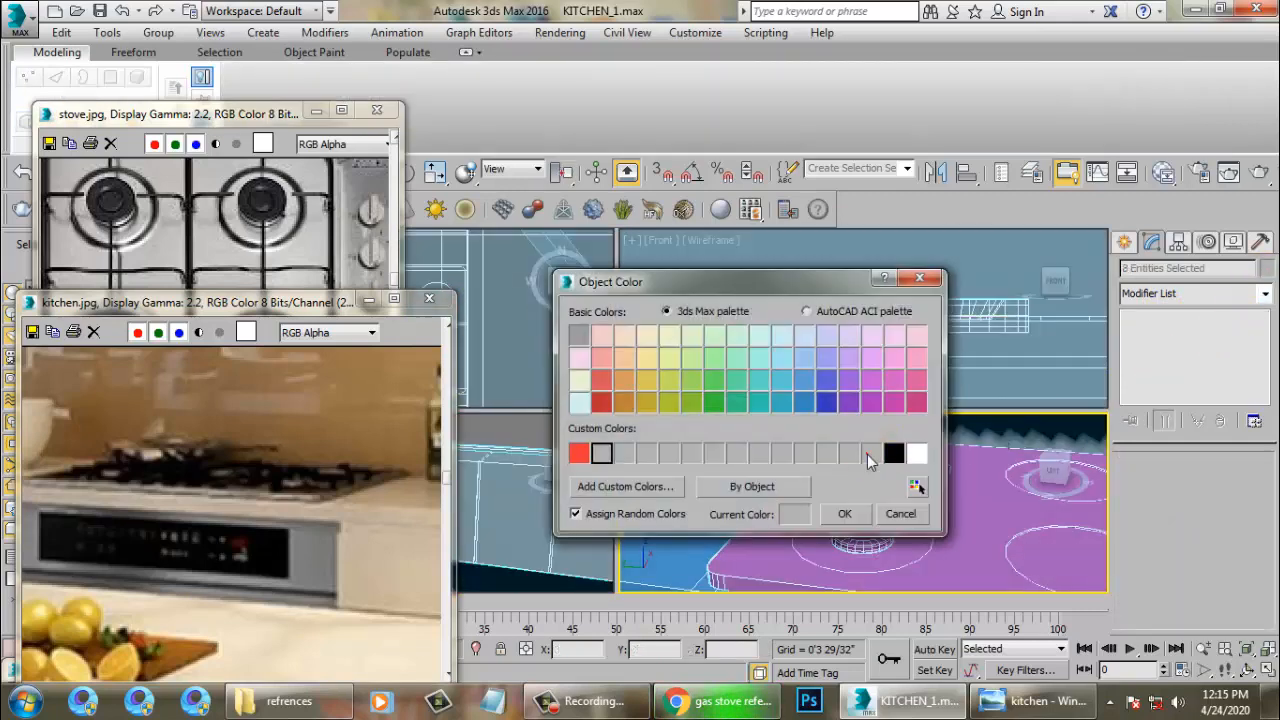
pyautogui.click(852, 514)
pyautogui.click(1003, 535)
# Step: In the Top view, clone the burner ring as one copy along X onto the neighbouring burner recess
pyautogui.click(880, 543)
pyautogui.hotkey('alt', 'w')
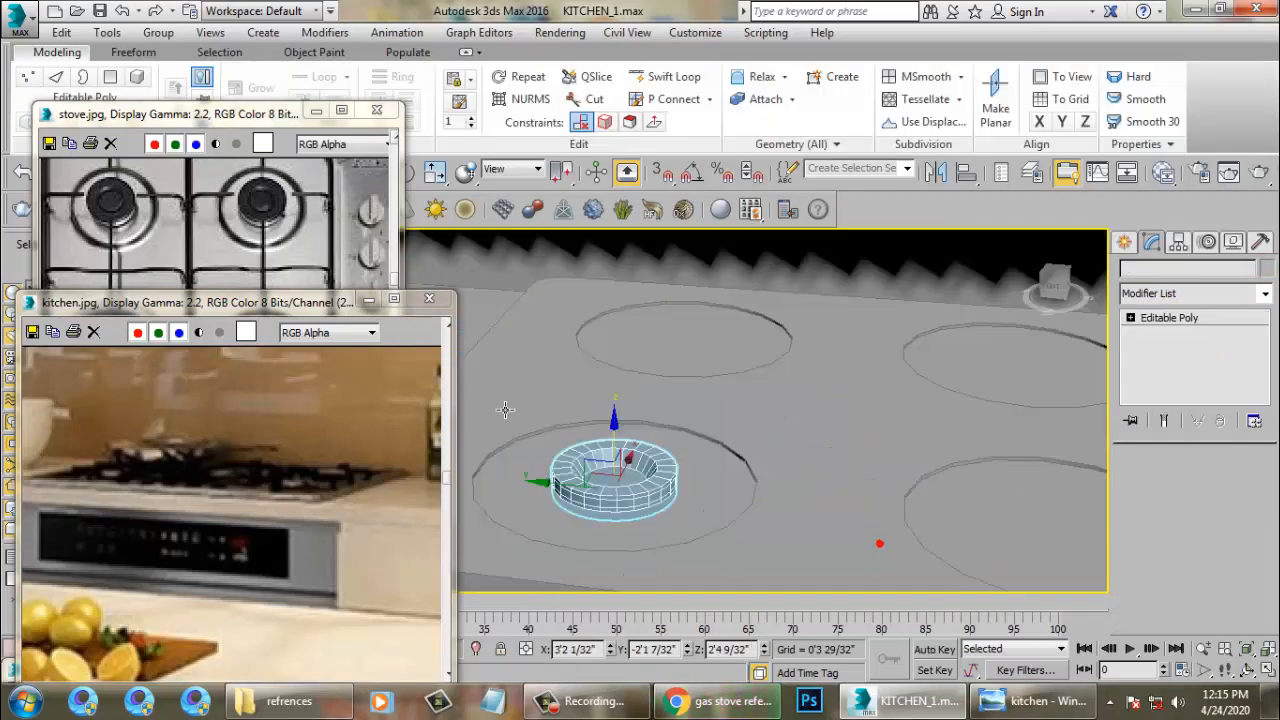
pyautogui.hotkey('alt', 'w')
pyautogui.rightClick(508, 302)
pyautogui.hotkey('alt', 'w')
pyautogui.moveTo(686, 398)
pyautogui.mouseDown(button='middle')
pyautogui.moveTo(710, 364)
pyautogui.moveTo(704, 344)
pyautogui.moveTo(775, 376)
pyautogui.moveTo(656, 403)
pyautogui.moveTo(670, 408)
pyautogui.mouseUp(button='middle')
pyautogui.scroll(-7, 704, 344)
pyautogui.moveTo(648, 410)
pyautogui.mouseDown()
pyautogui.moveTo(790, 406)
pyautogui.moveTo(766, 398)
pyautogui.mouseUp()
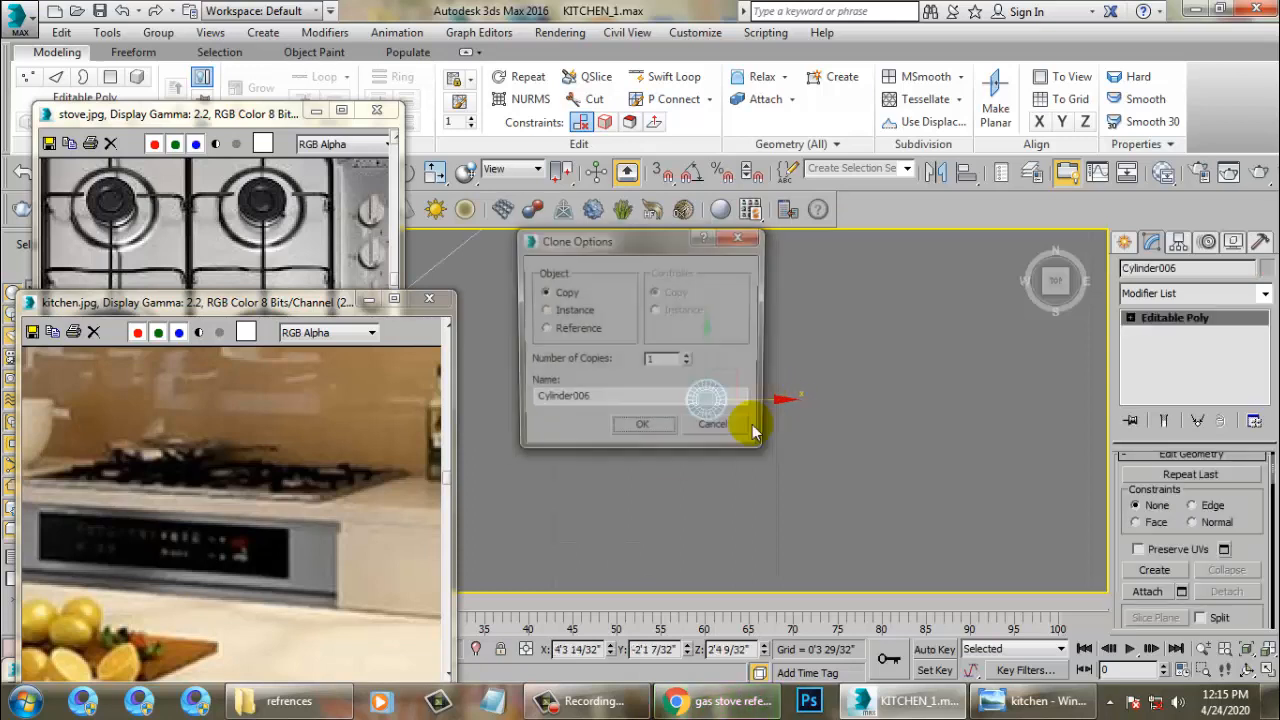
pyautogui.click(645, 428)
# Step: Select both burner rings and clone them as copies along Y onto the other two burner recesses
pyautogui.keyDown('ctrl'); pyautogui.click(578, 408); pyautogui.keyUp('ctrl')
pyautogui.keyDown('shift'); pyautogui.moveTo(652, 344); pyautogui.dragTo(667, 480); pyautogui.keyUp('shift')
pyautogui.click(654, 431)
# Step: Draw an open L-shaped spline with a long upper arm and a vertical leg in the Front view for the pan support
pyautogui.hotkey('alt', 'w')
pyautogui.click(908, 320)
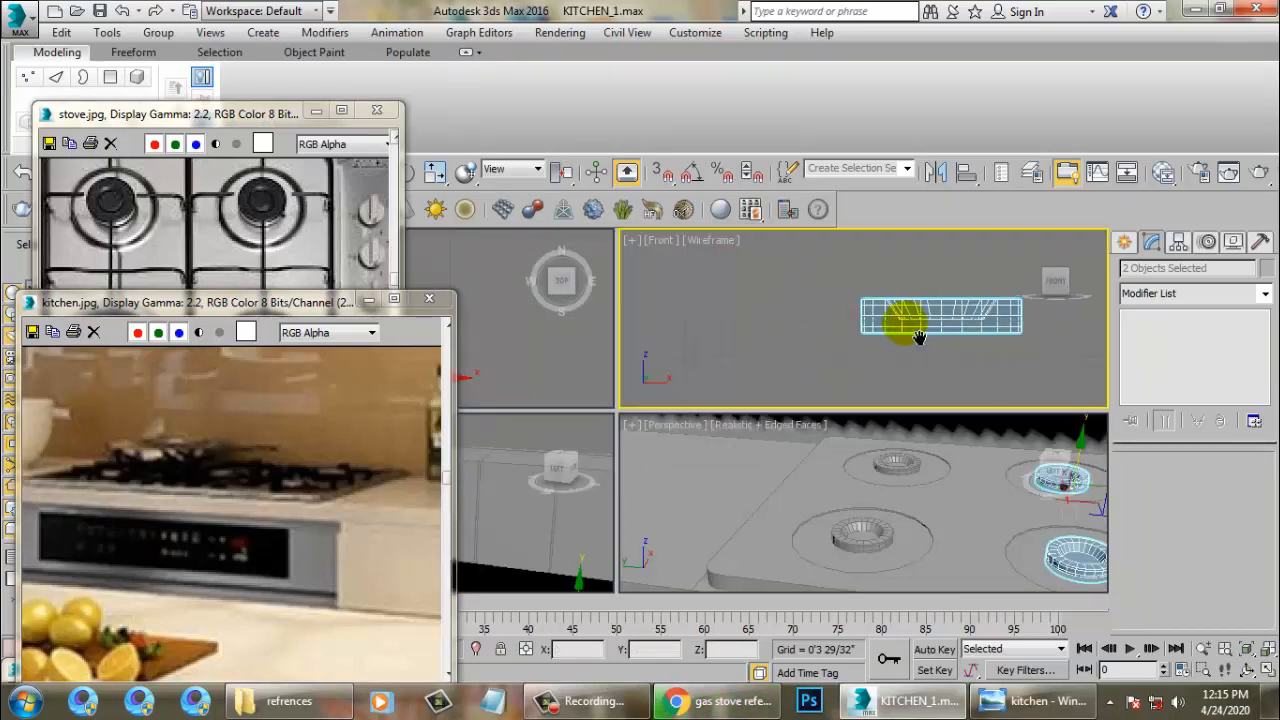
pyautogui.hotkey('alt', 'w')
pyautogui.click(1124, 243)
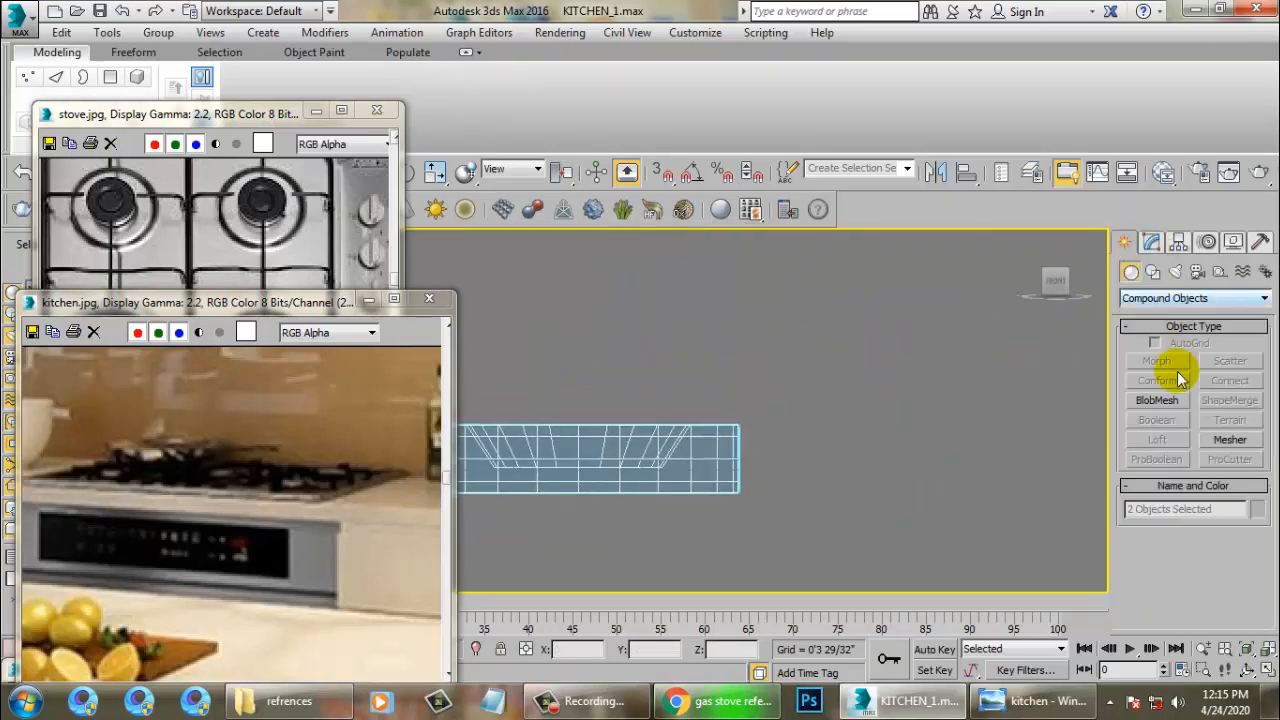
pyautogui.click(1155, 272)
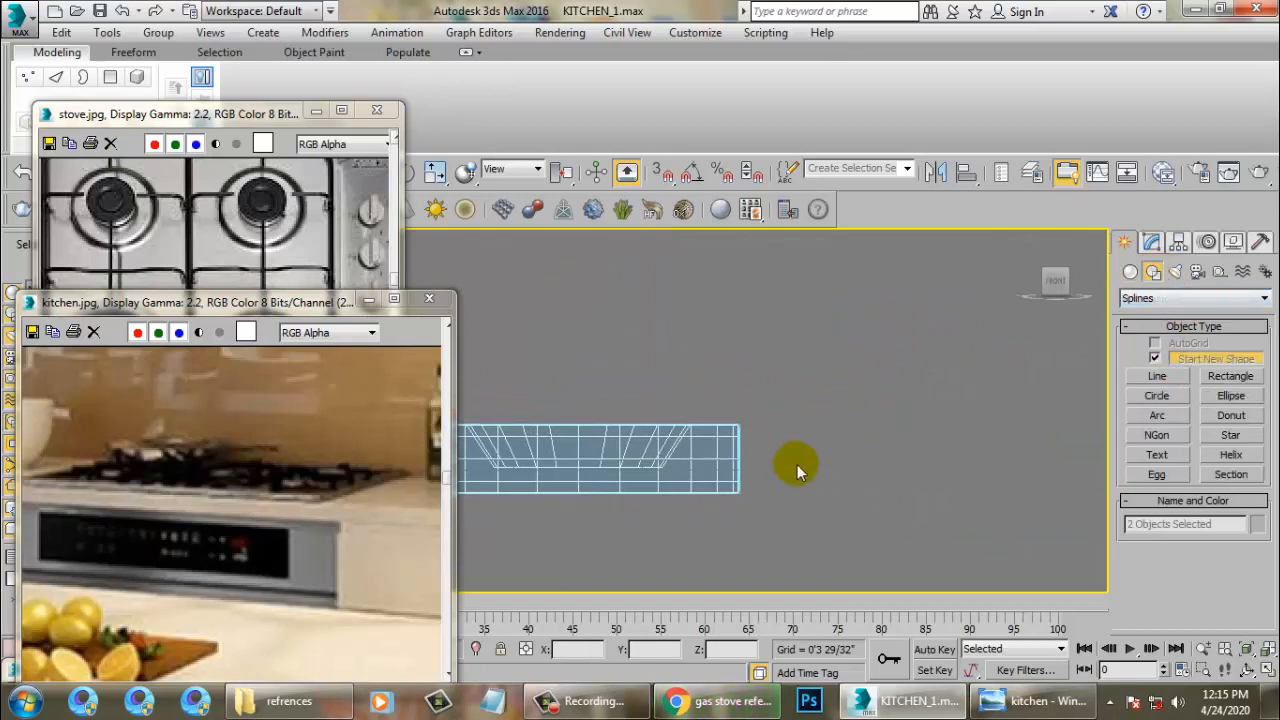
pyautogui.press('Delete')
pyautogui.click(1160, 377)
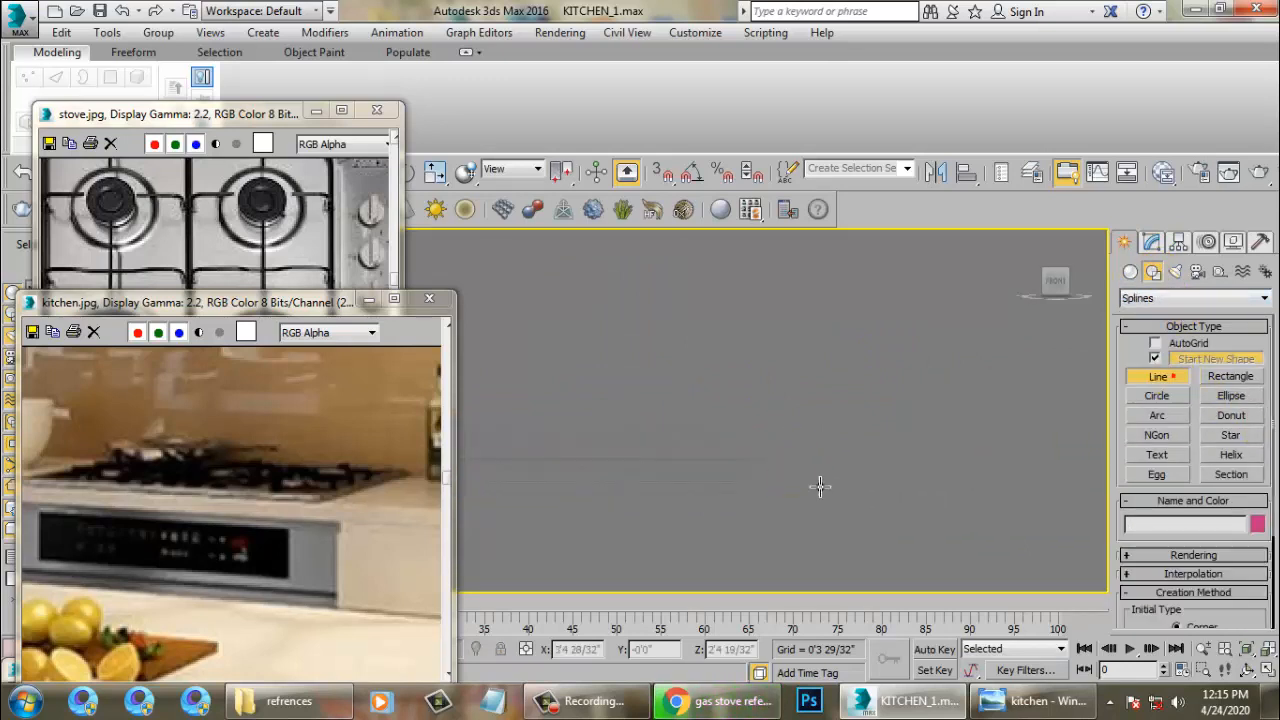
pyautogui.rightClick(586, 370)
pyautogui.rightClick(586, 370)
# Step: Move the L-shaped line about -2'1 19/32" along Y to bring it over the cooktop beside a burner ring
pyautogui.hotkey('alt', 'w')
pyautogui.middleClick(947, 441)
pyautogui.hotkey('alt', 'w')
pyautogui.keyDown('alt'); pyautogui.moveTo(922, 426); pyautogui.dragTo(830, 468, button='middle'); pyautogui.keyUp('alt')
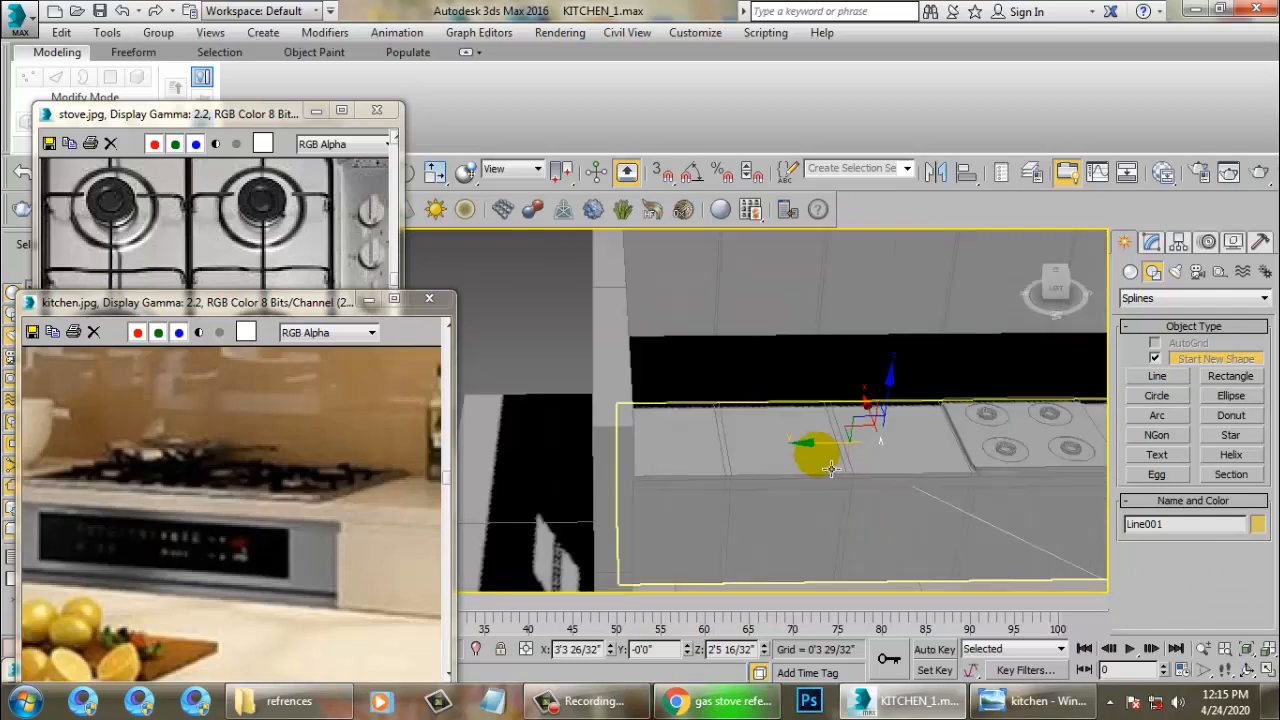
pyautogui.moveTo(820, 458); pyautogui.dragTo(945, 458)
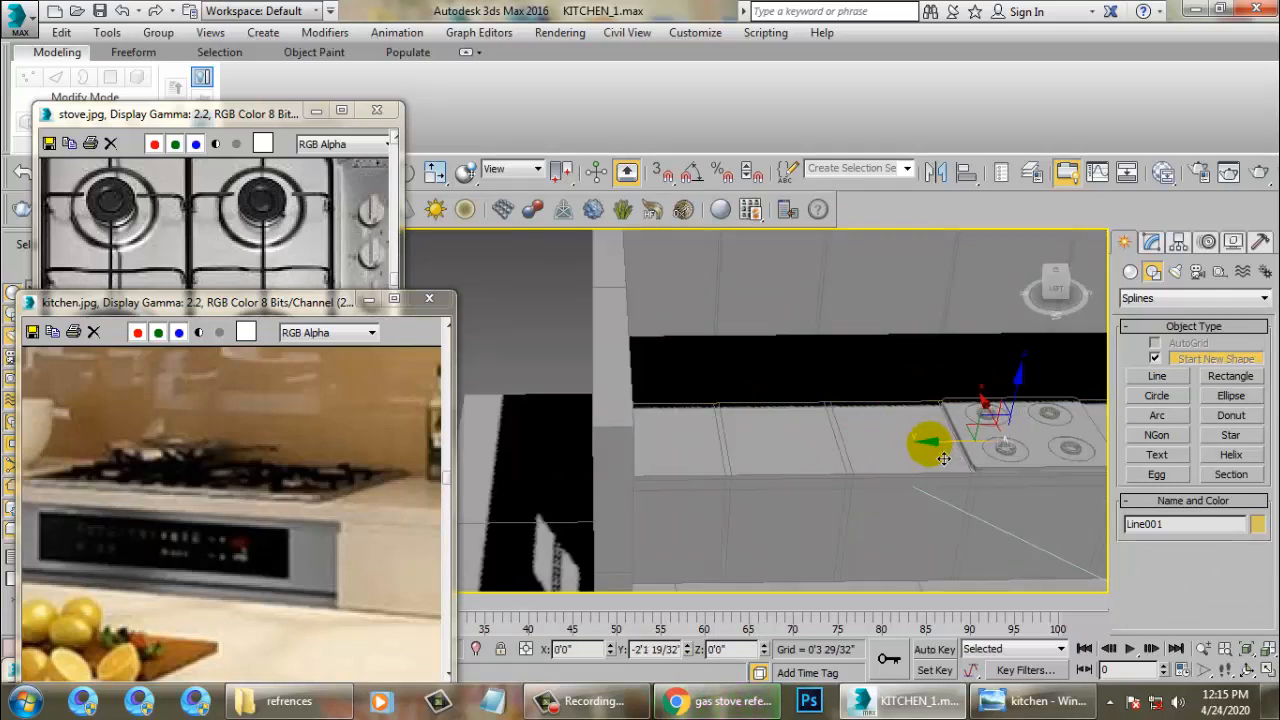
pyautogui.press('z')
pyautogui.keyDown('alt'); pyautogui.moveTo(870, 443); pyautogui.dragTo(867, 474, button='middle'); pyautogui.keyUp('alt')
pyautogui.scroll(-5, 792, 432)
pyautogui.scroll(3, 831, 409)
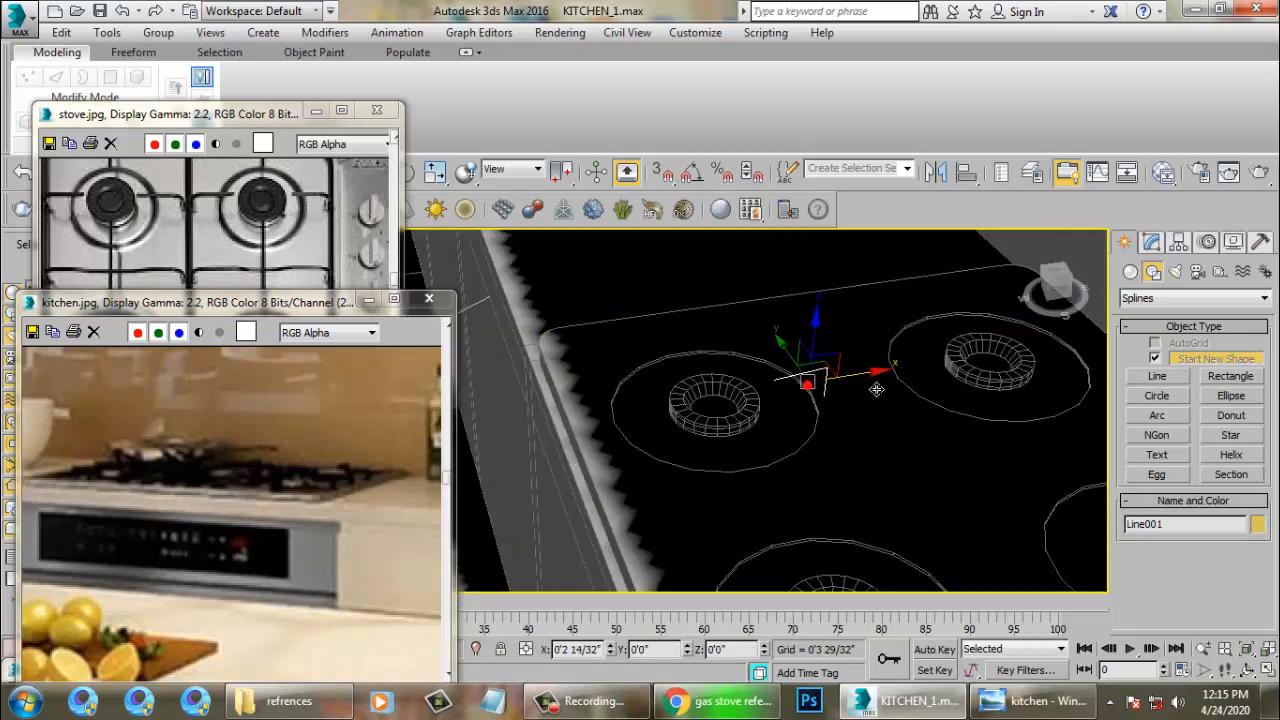
# Step: Scale the L-shaped line uniformly to about 149% and position it beside the burner ring at about X 3'5 26/32", Z 2'5 28/32"
pyautogui.press('r')
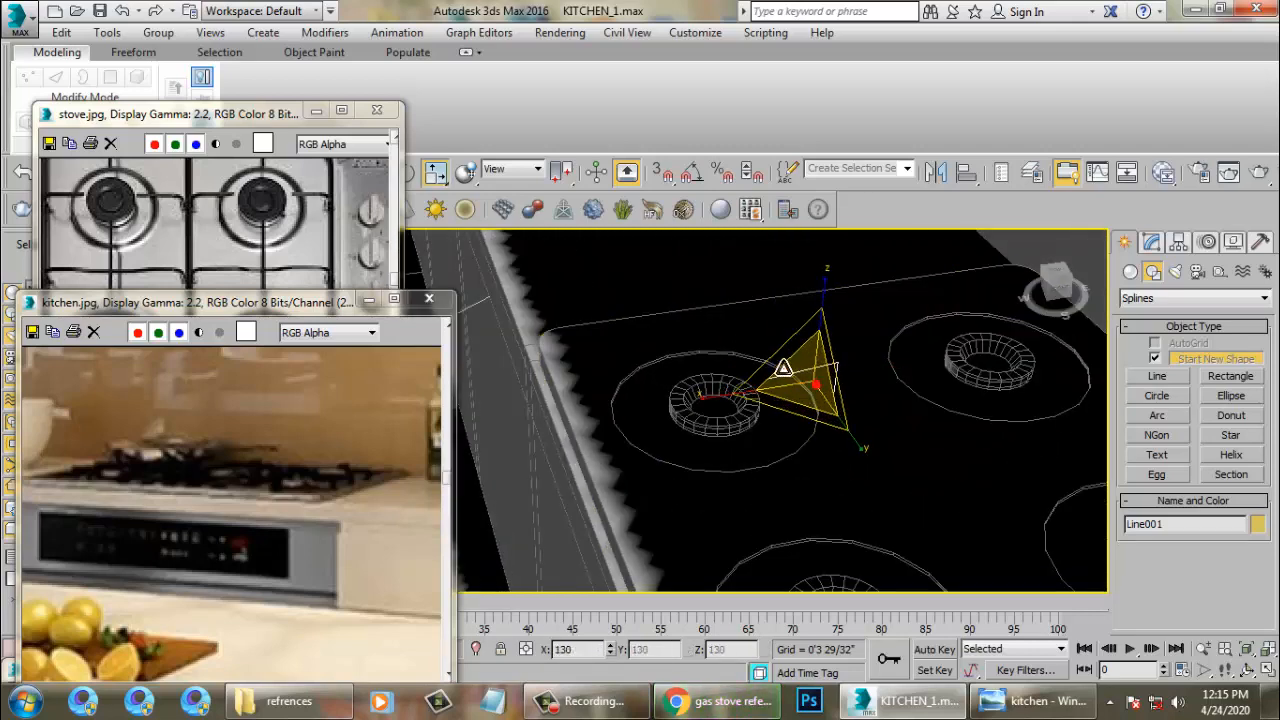
pyautogui.press('w')
pyautogui.keyDown('alt'); pyautogui.moveTo(748, 352); pyautogui.dragTo(865, 365, button='middle'); pyautogui.keyUp('alt')
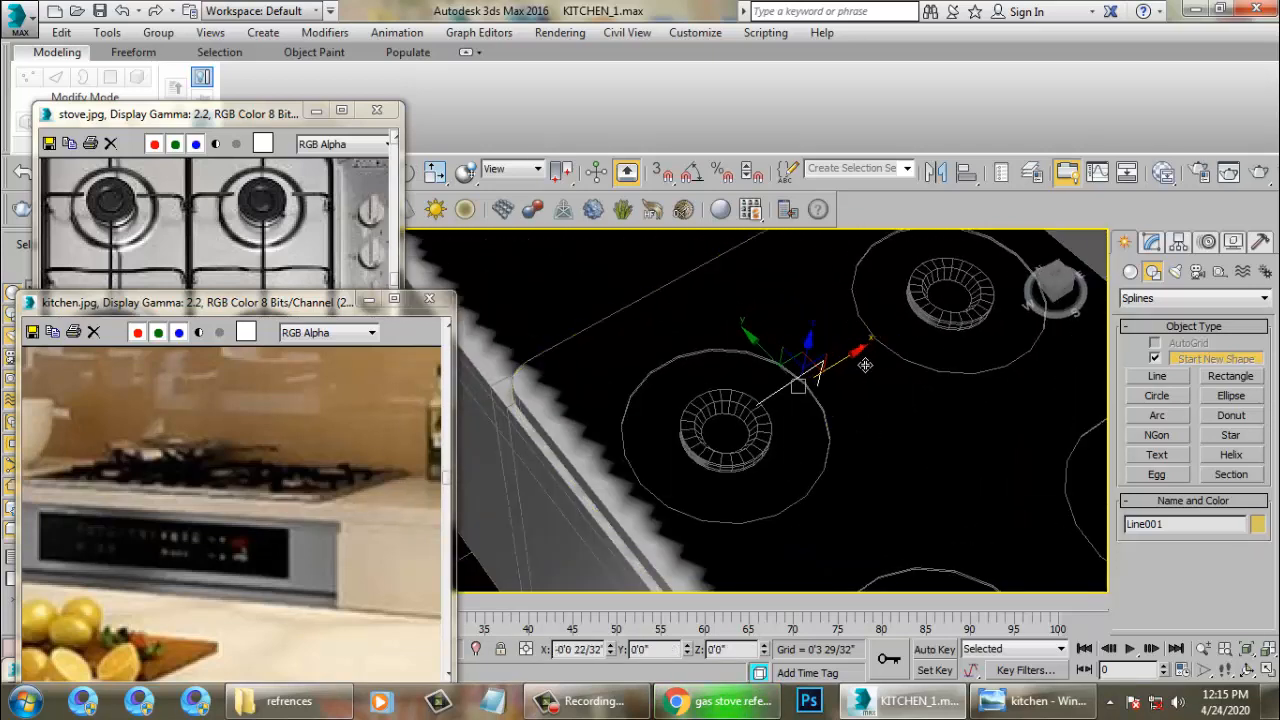
pyautogui.keyDown('alt'); pyautogui.moveTo(769, 383); pyautogui.dragTo(858, 423, button='middle'); pyautogui.keyUp('alt')
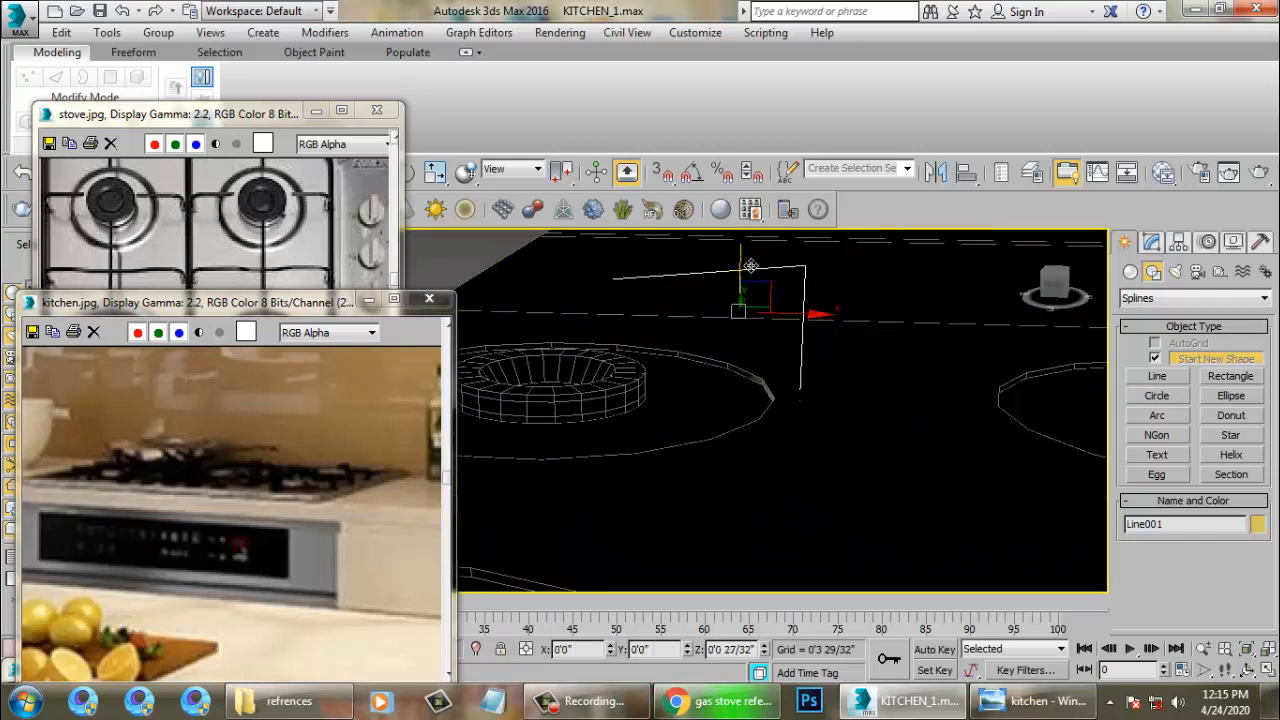
pyautogui.press('r')
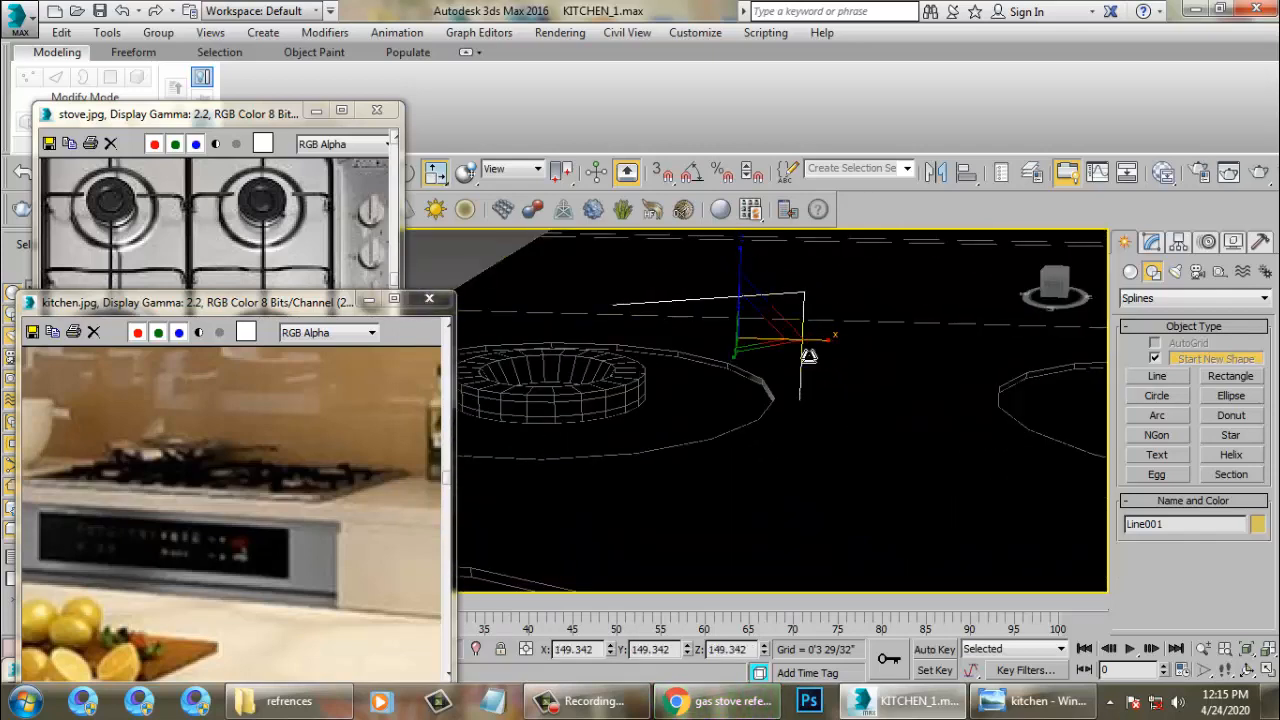
pyautogui.moveTo(772, 390)
pyautogui.keyDown('alt'); pyautogui.mouseDown(button='middle')
pyautogui.moveTo(766, 357)
pyautogui.moveTo(915, 460)
pyautogui.moveTo(648, 374)
pyautogui.moveTo(750, 396)
pyautogui.moveTo(765, 413)
pyautogui.mouseUp(button='middle'); pyautogui.keyUp('alt')
pyautogui.hotkey('alt', 'w')
pyautogui.middleClick(472, 321)
pyautogui.hotkey('alt', 'w')
pyautogui.scroll(3, 765, 413)
pyautogui.scroll(-4, 760, 415)
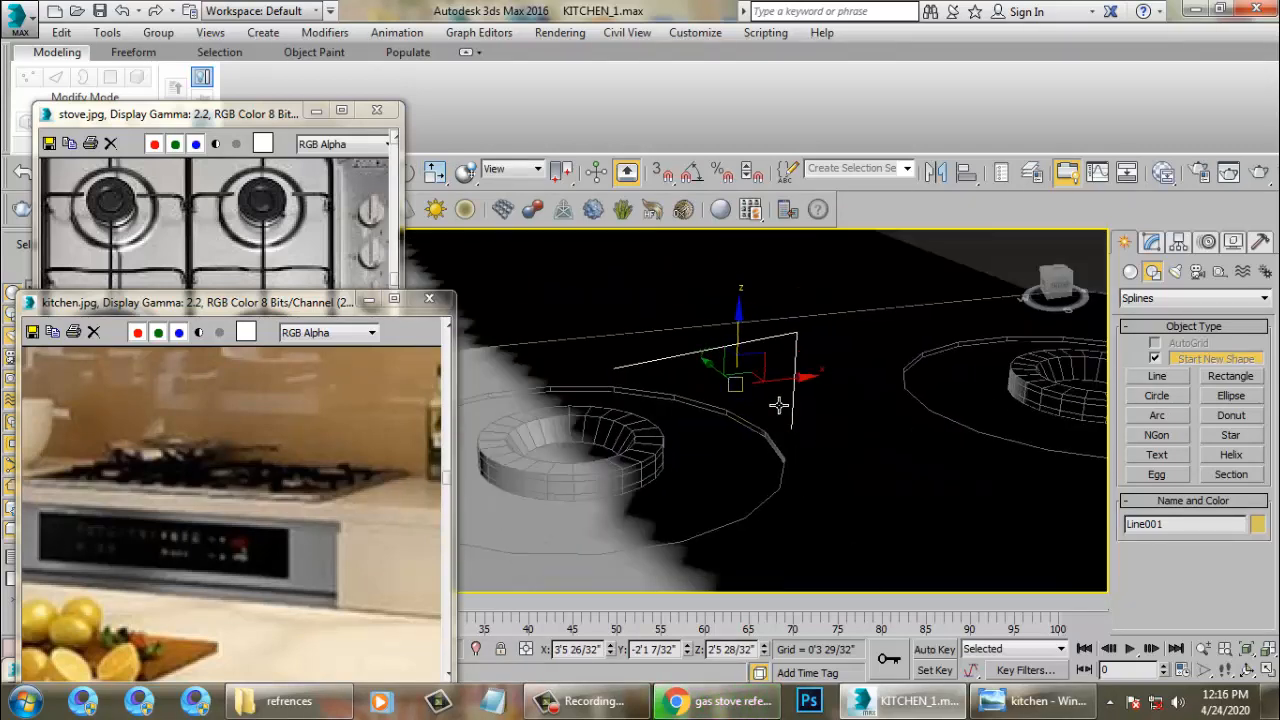
# Step: Enable the line's thickness in the viewport with a rectangular section, length 0'0 5/32" and width 0'0 6/32"
pyautogui.click(1151, 242)
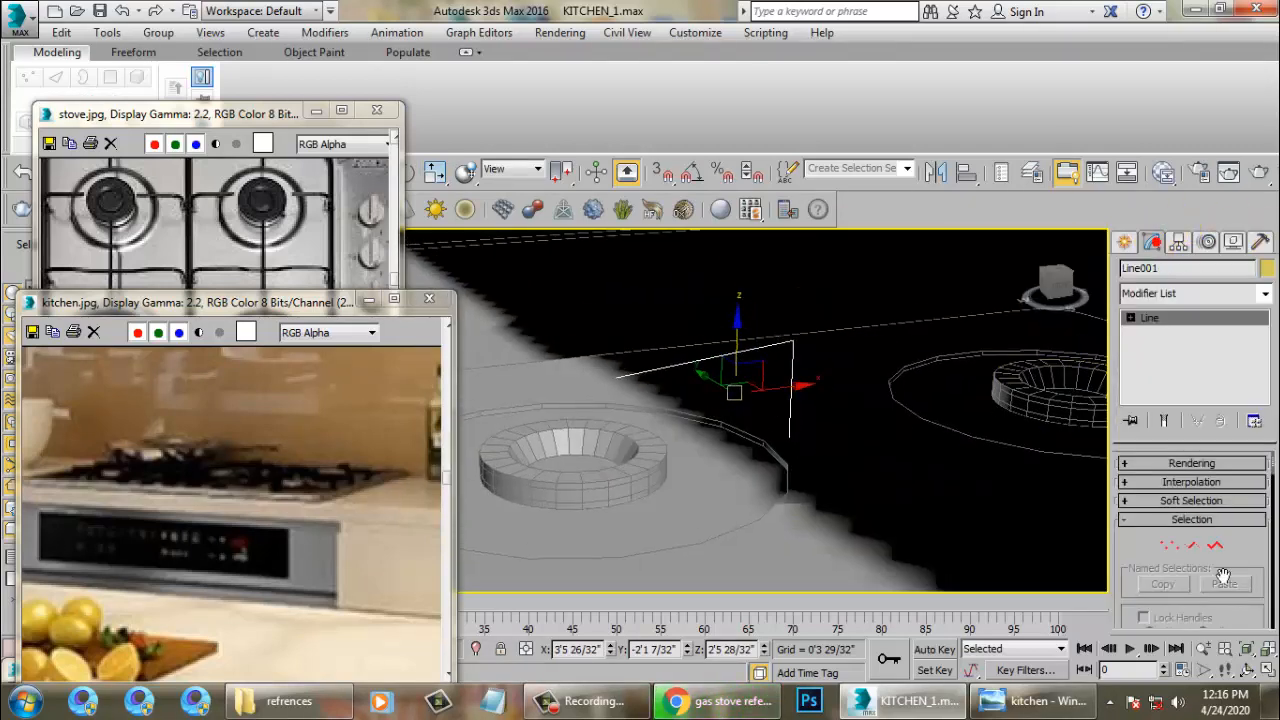
pyautogui.click(1185, 464)
pyautogui.click(1128, 491)
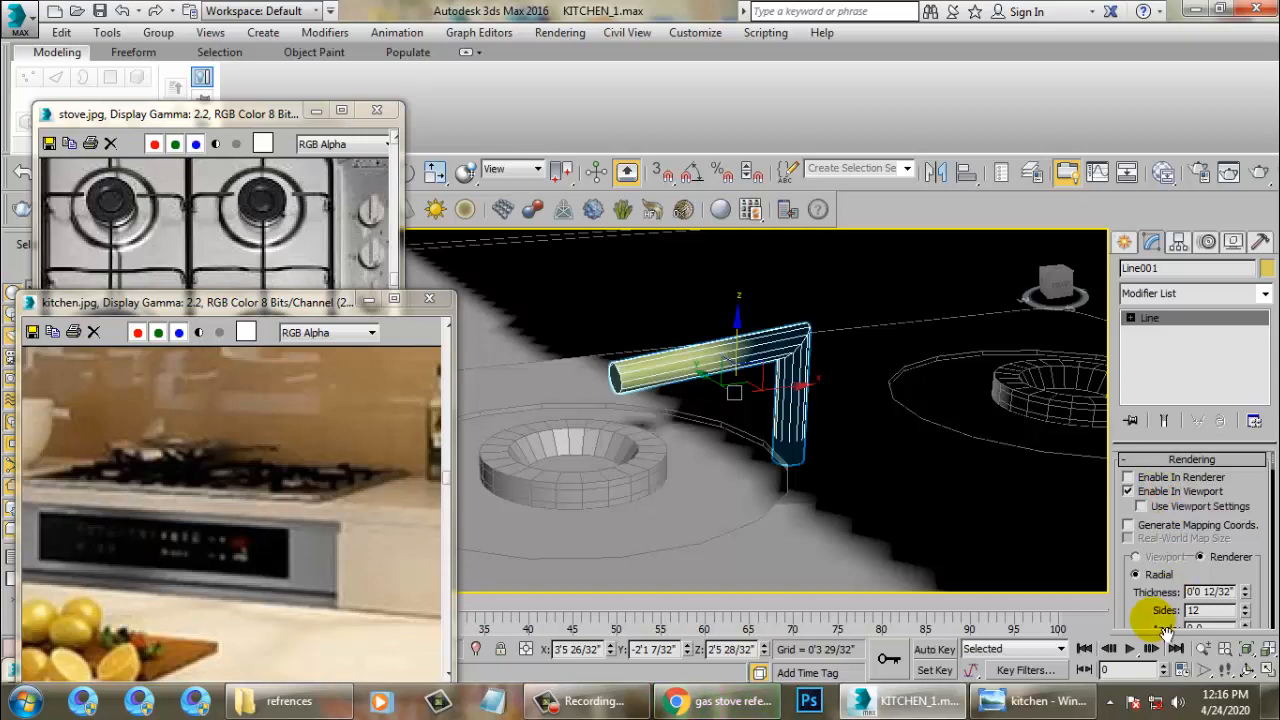
pyautogui.scroll(-3, 1165, 630)
pyautogui.click(1142, 508)
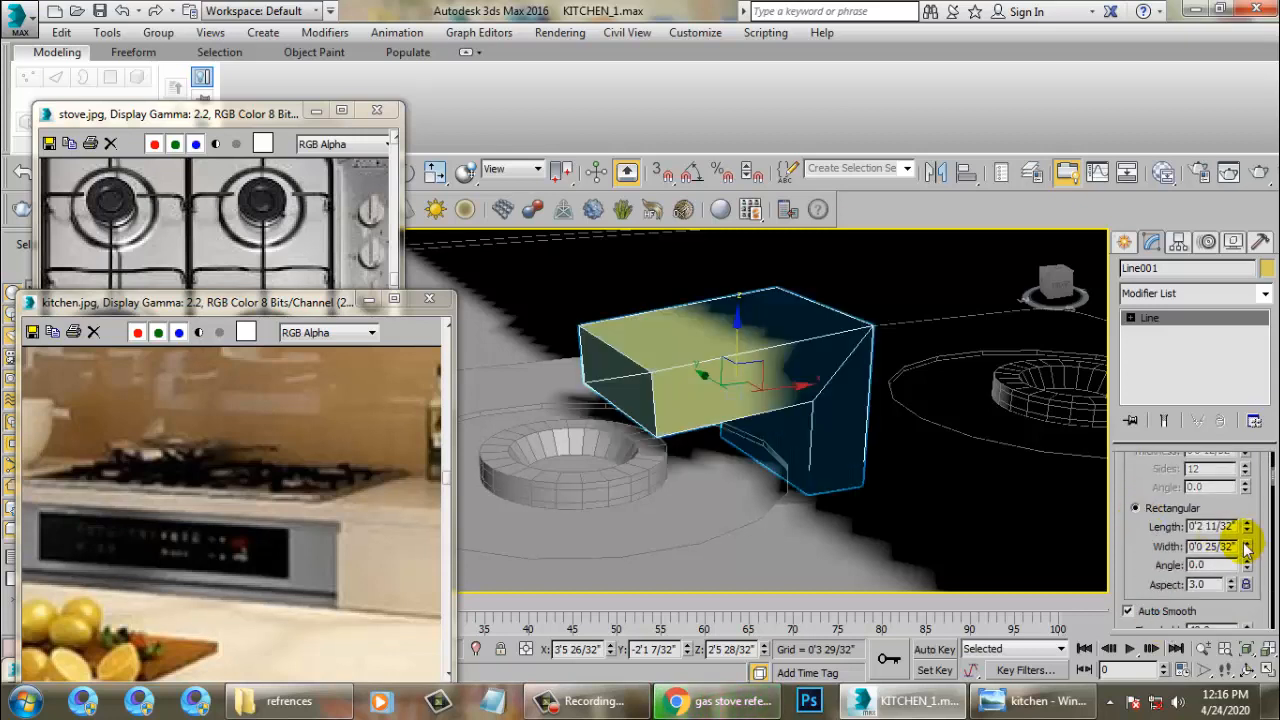
pyautogui.moveTo(1253, 527); pyautogui.dragTo(1272, 597)
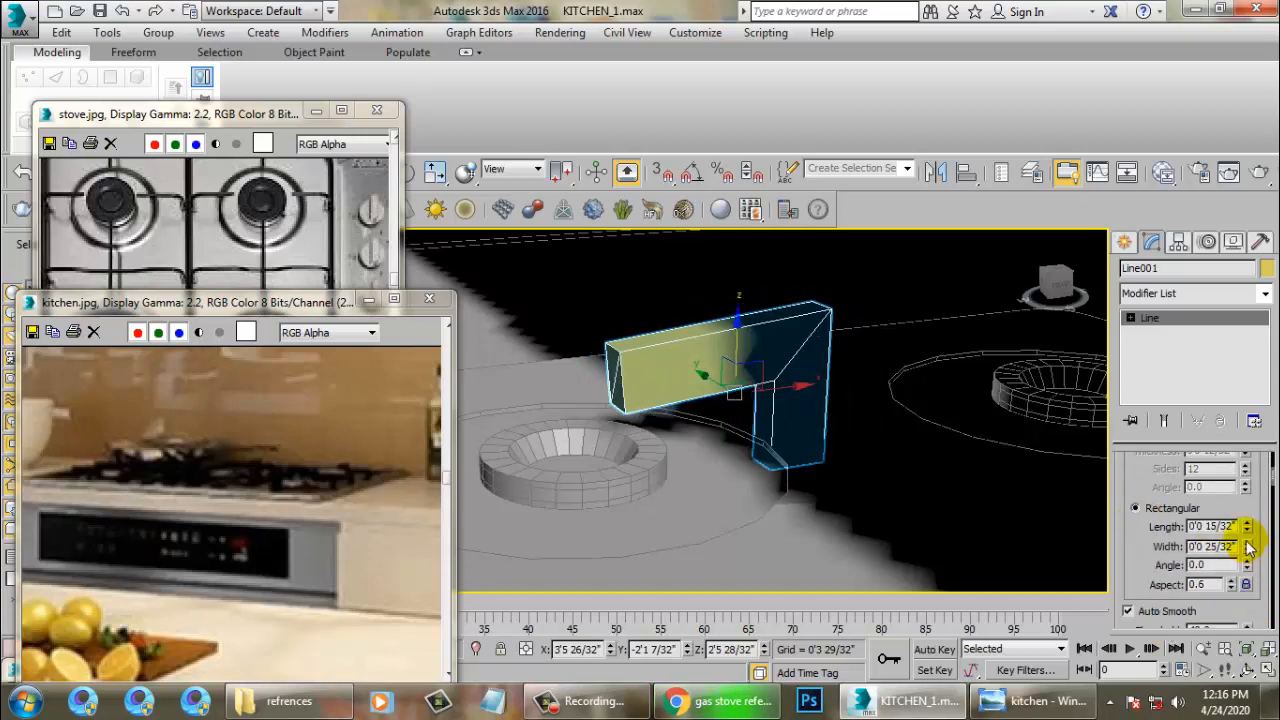
pyautogui.moveTo(1249, 547); pyautogui.dragTo(1267, 590)
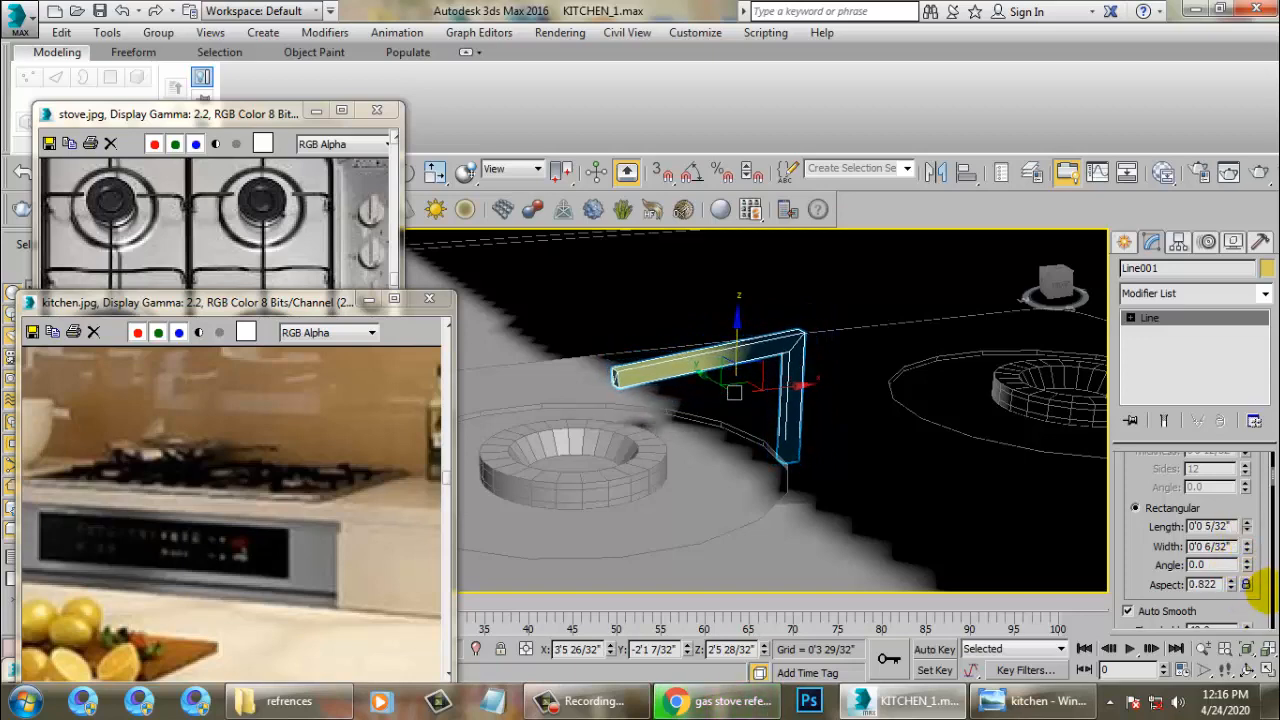
# Step: Convert the rectangular L-shaped bar to an Editable Poly
pyautogui.keyDown('alt'); pyautogui.moveTo(931, 408); pyautogui.dragTo(873, 381, button='middle'); pyautogui.keyUp('alt')
pyautogui.rightClick(765, 356)
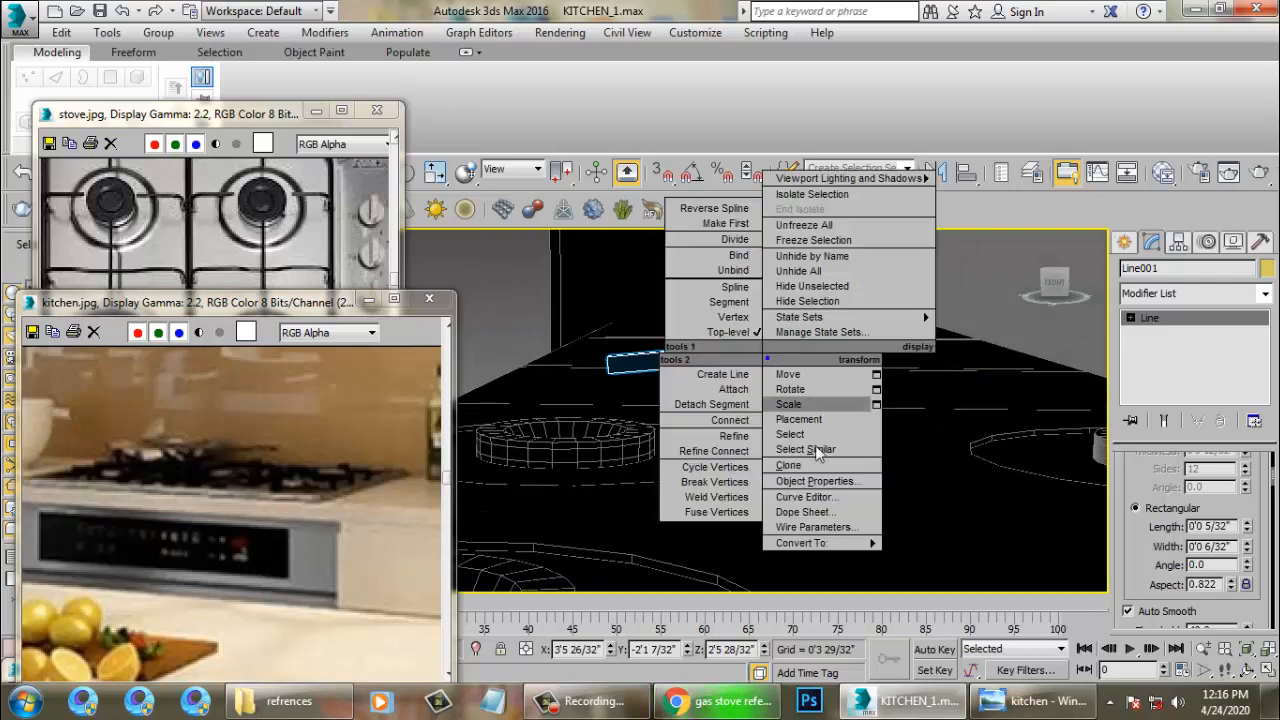
pyautogui.moveTo(875, 545)
pyautogui.click(948, 573)
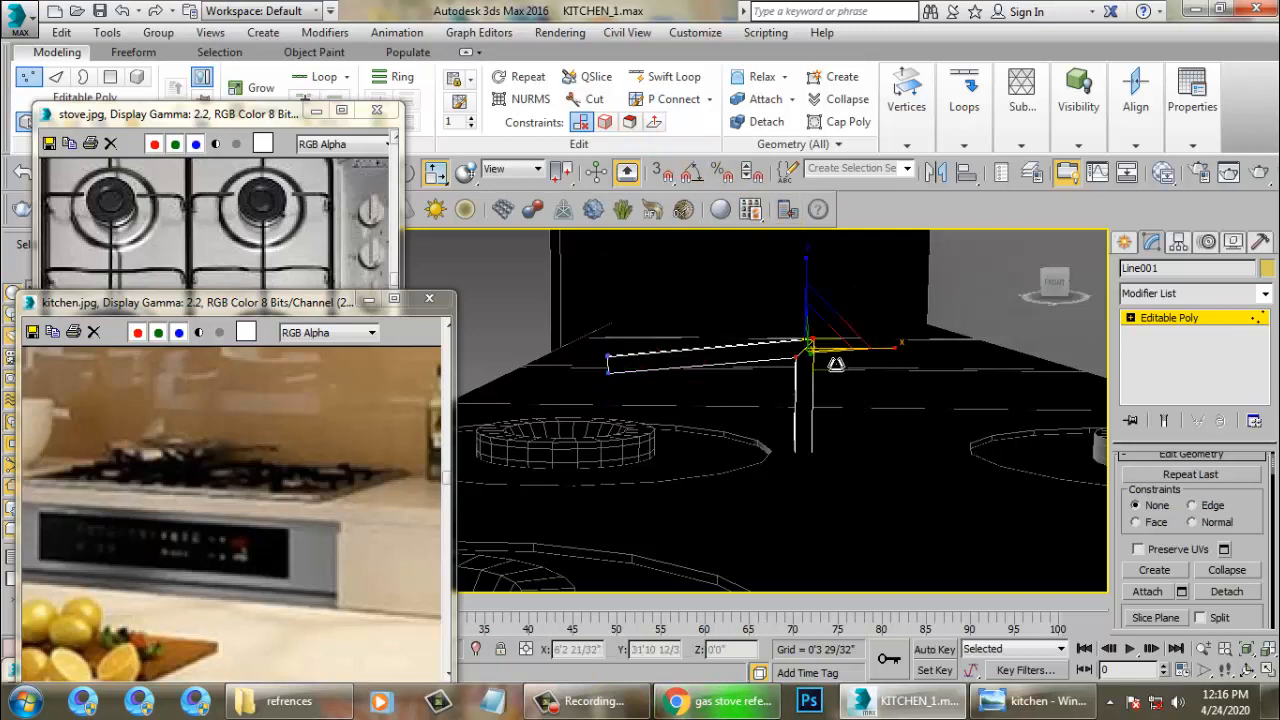
# Step: Scale up the bar's corner vertices to about 138% and its foot vertices to about 125%
pyautogui.moveTo(828, 357); pyautogui.dragTo(790, 321)
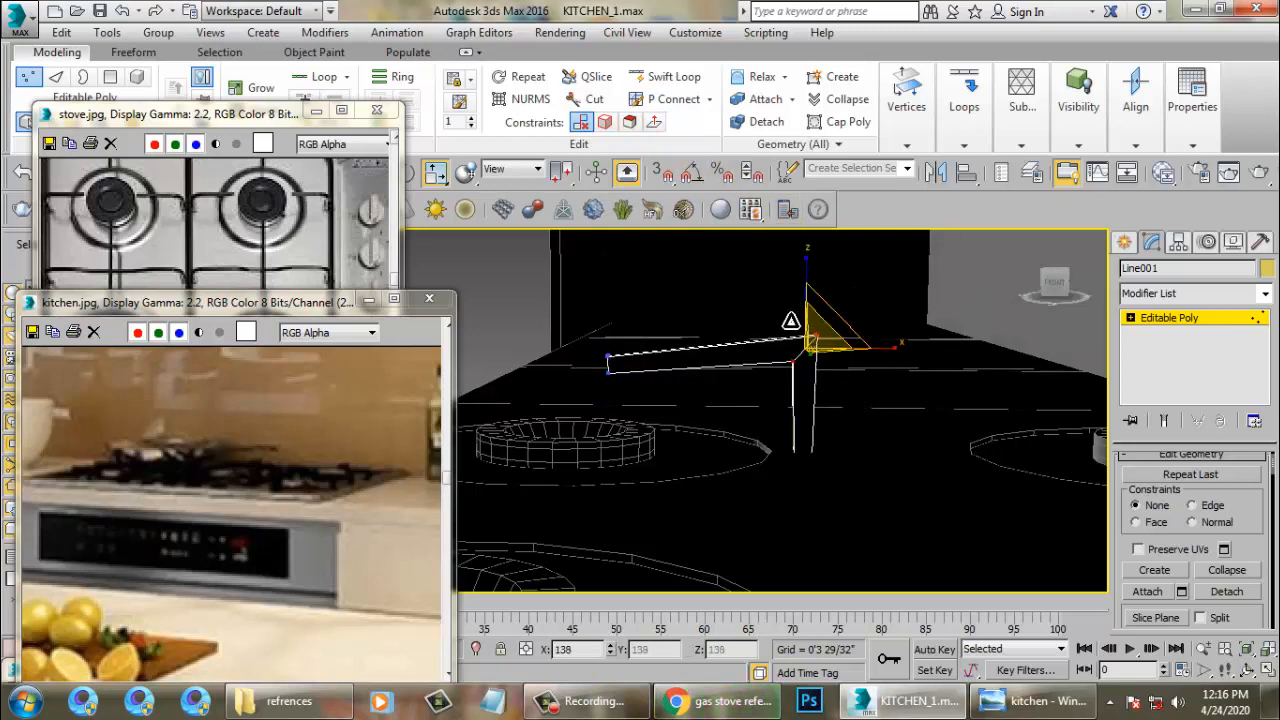
pyautogui.click(820, 472)
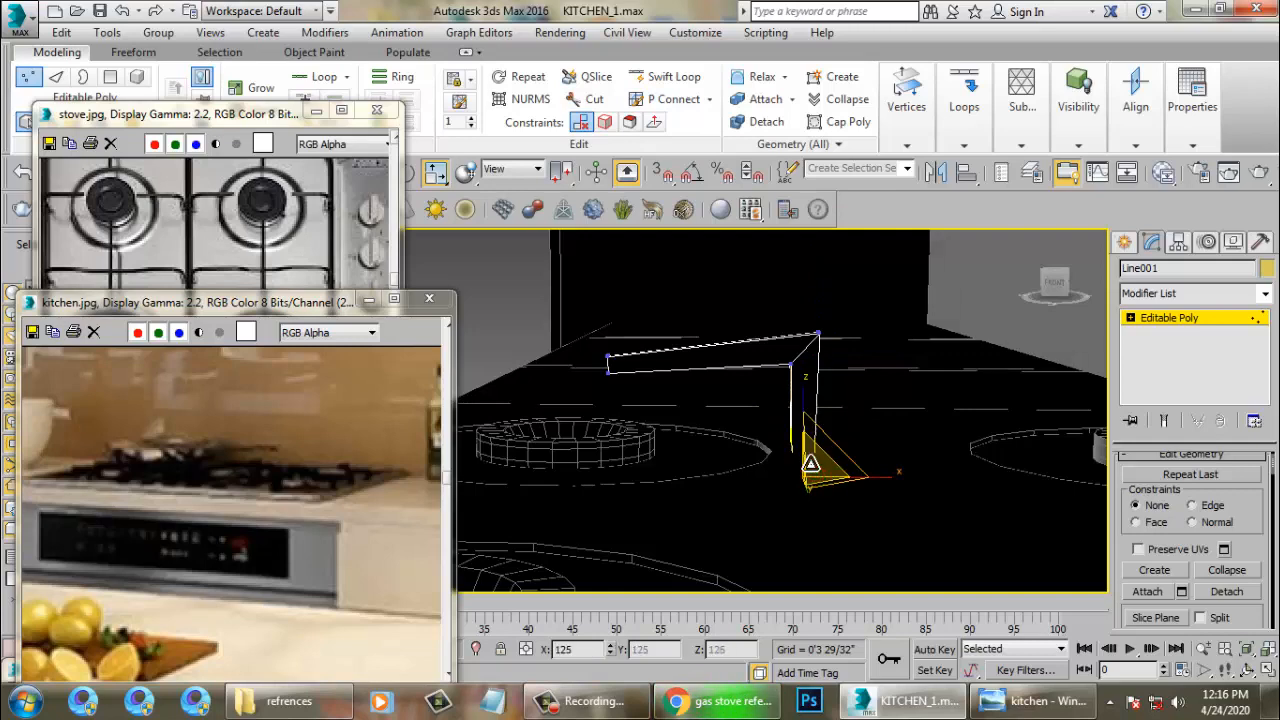
pyautogui.keyDown('alt'); pyautogui.moveTo(820, 470); pyautogui.dragTo(857, 466, button='middle'); pyautogui.keyUp('alt')
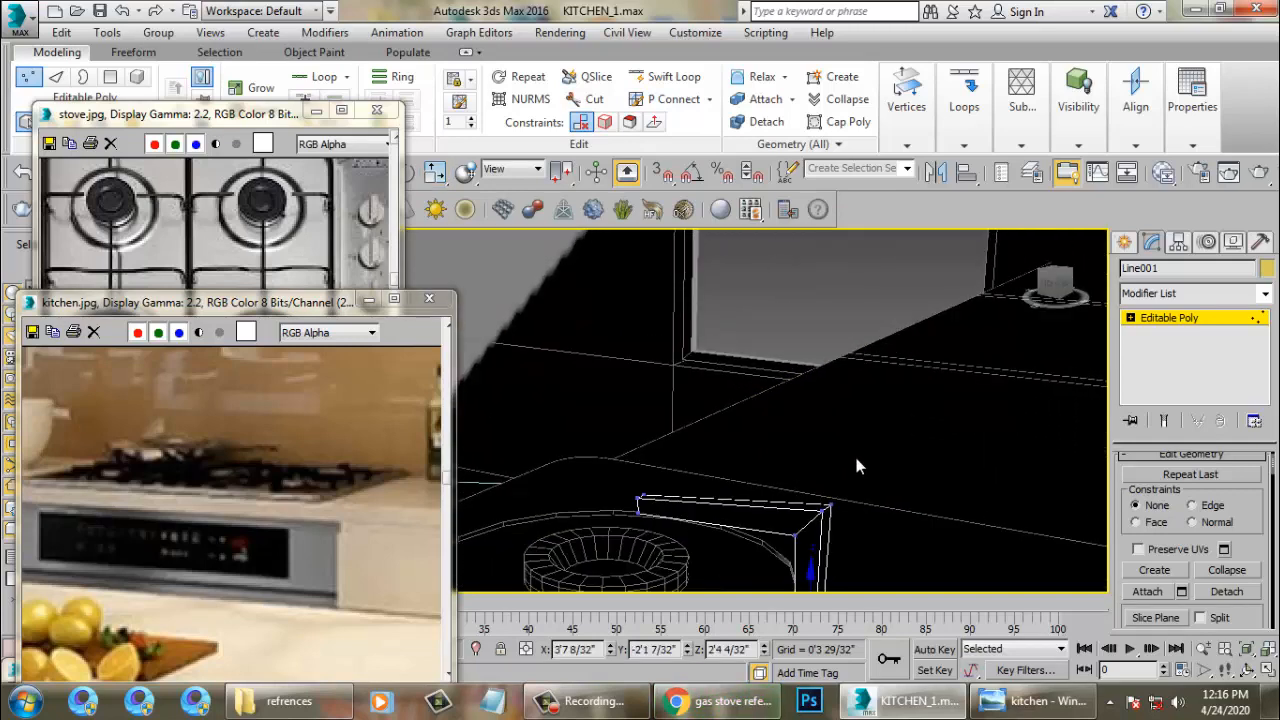
# Step: Chamfer the bar's outer corner edge by 0'0 8/32" with 18 segments
pyautogui.press('2')
pyautogui.keyDown('alt'); pyautogui.moveTo(843, 522); pyautogui.dragTo(912, 511, button='middle'); pyautogui.keyUp('alt')
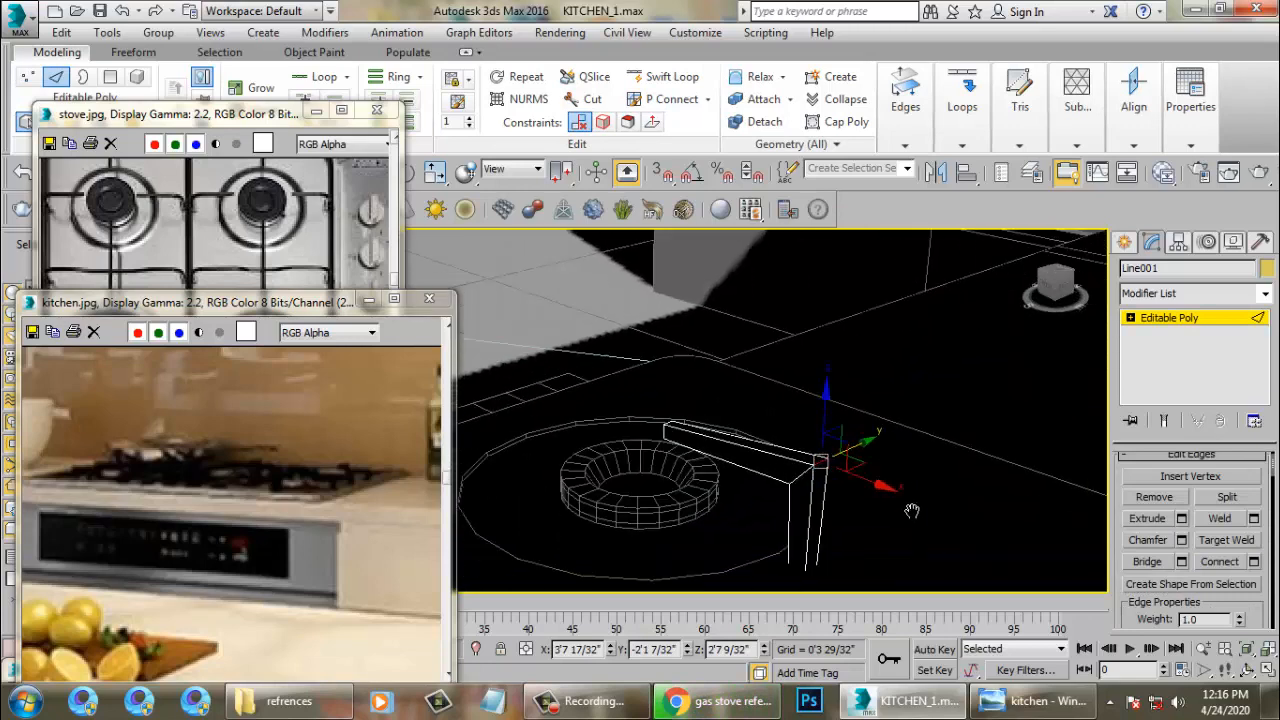
pyautogui.click(1181, 541)
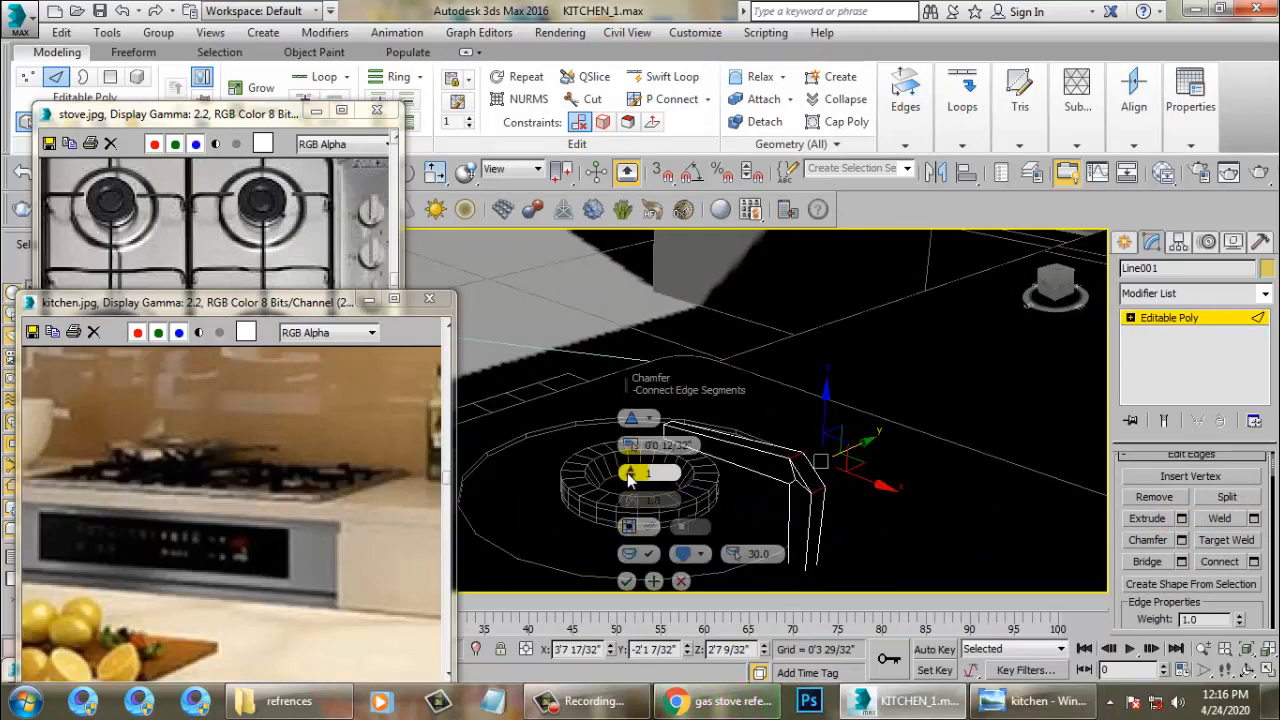
pyautogui.moveTo(636, 422); pyautogui.dragTo(640, 400)
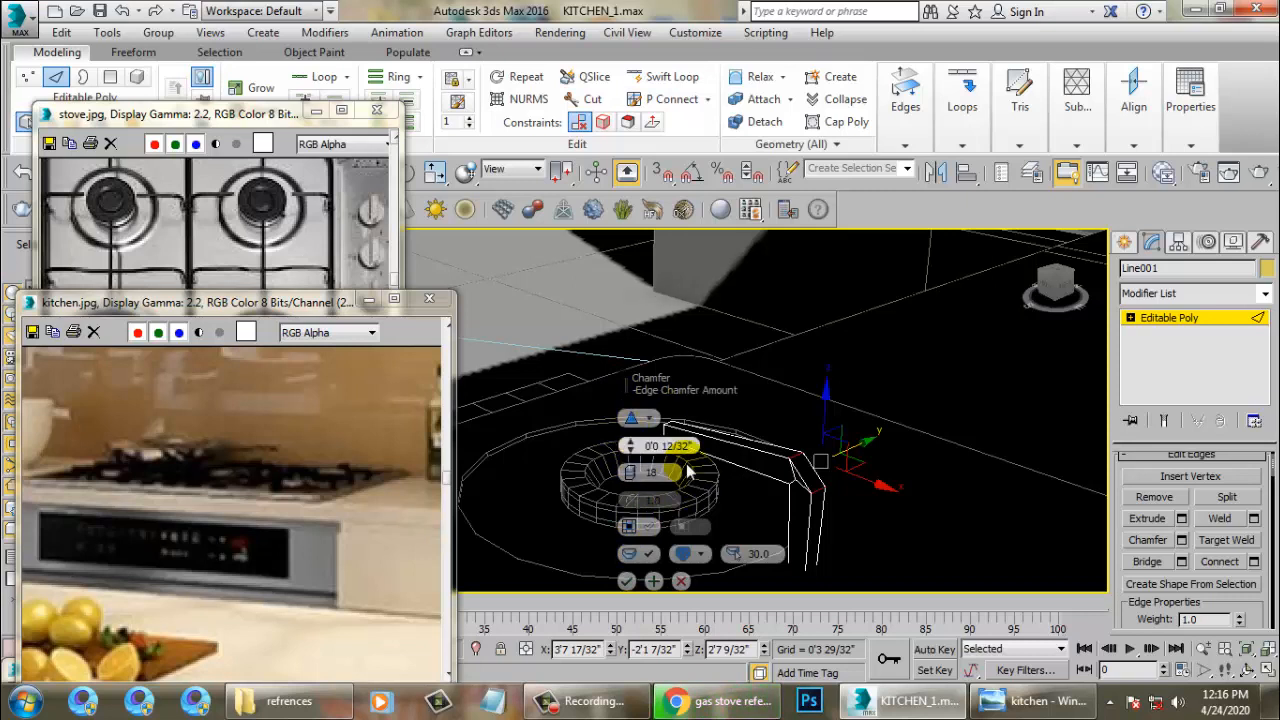
pyautogui.moveTo(630, 453)
pyautogui.mouseDown()
pyautogui.moveTo(630, 430)
pyautogui.moveTo(630, 450)
pyautogui.mouseUp()
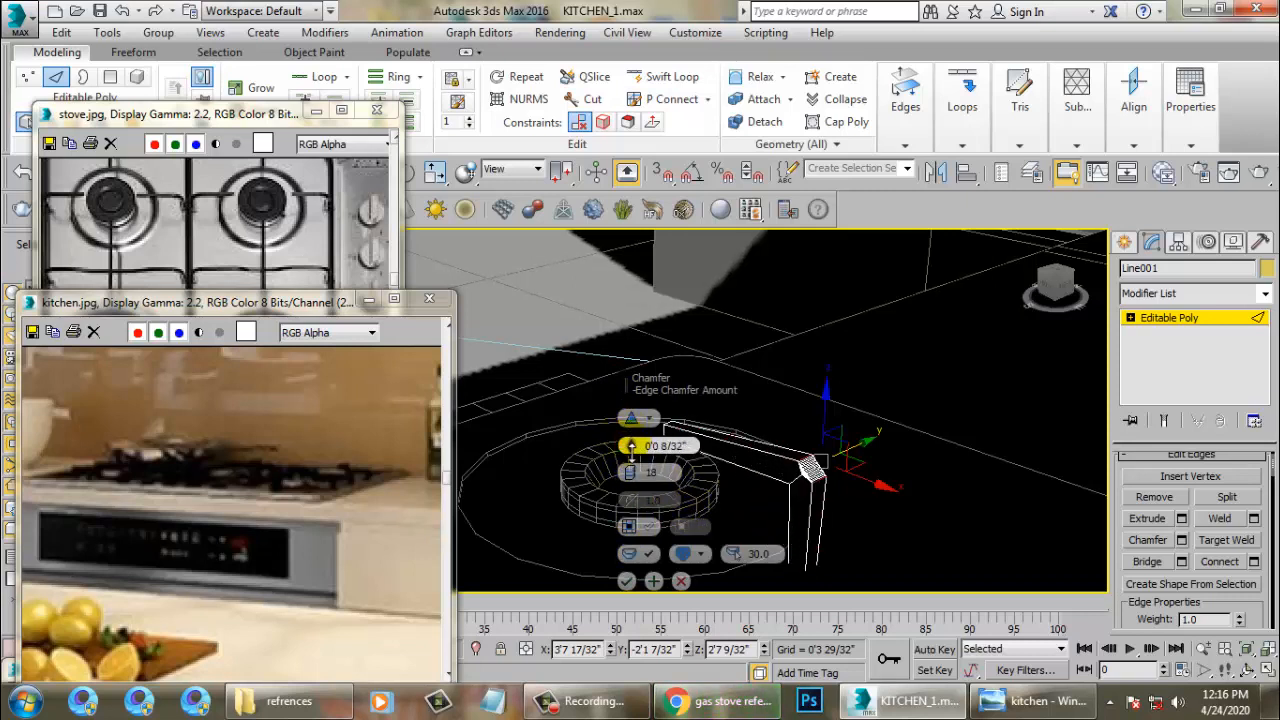
pyautogui.click(627, 583)
# Step: In the Top view, move only the bar's pivot about -0'3 21/32" along X, just past its inner end
pyautogui.scroll(-5, 690, 406)
pyautogui.keyDown('alt'); pyautogui.moveTo(692, 408); pyautogui.dragTo(802, 424, button='middle'); pyautogui.keyUp('alt')
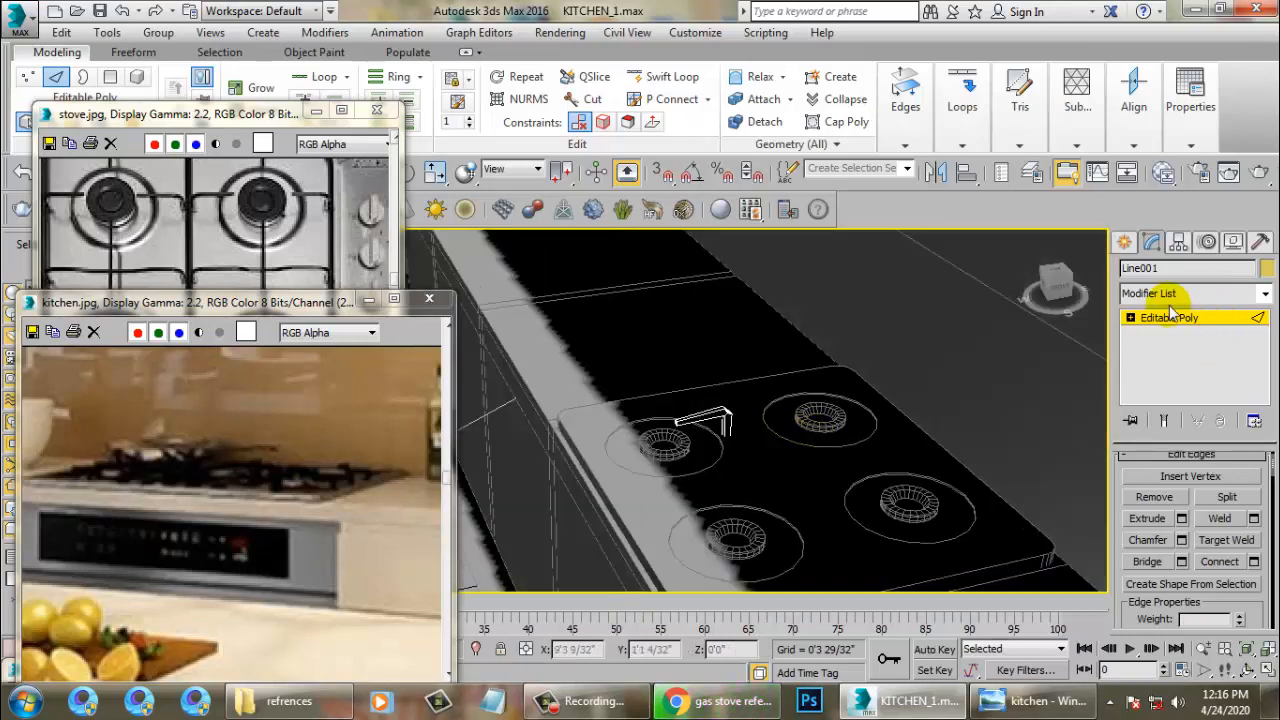
pyautogui.click(1170, 316)
pyautogui.hotkey('alt', 'w')
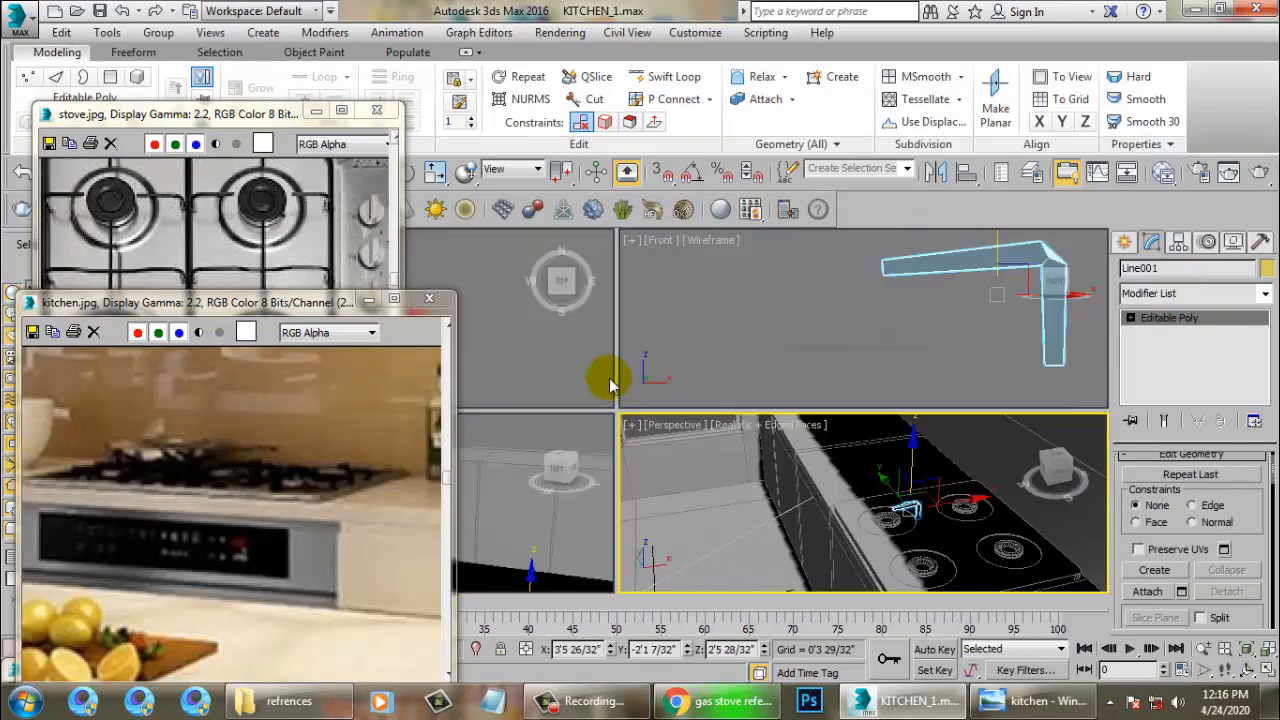
pyautogui.rightClick(525, 355)
pyautogui.hotkey('alt', 'w')
pyautogui.scroll(-9, 643, 364)
pyautogui.scroll(6, 655, 373)
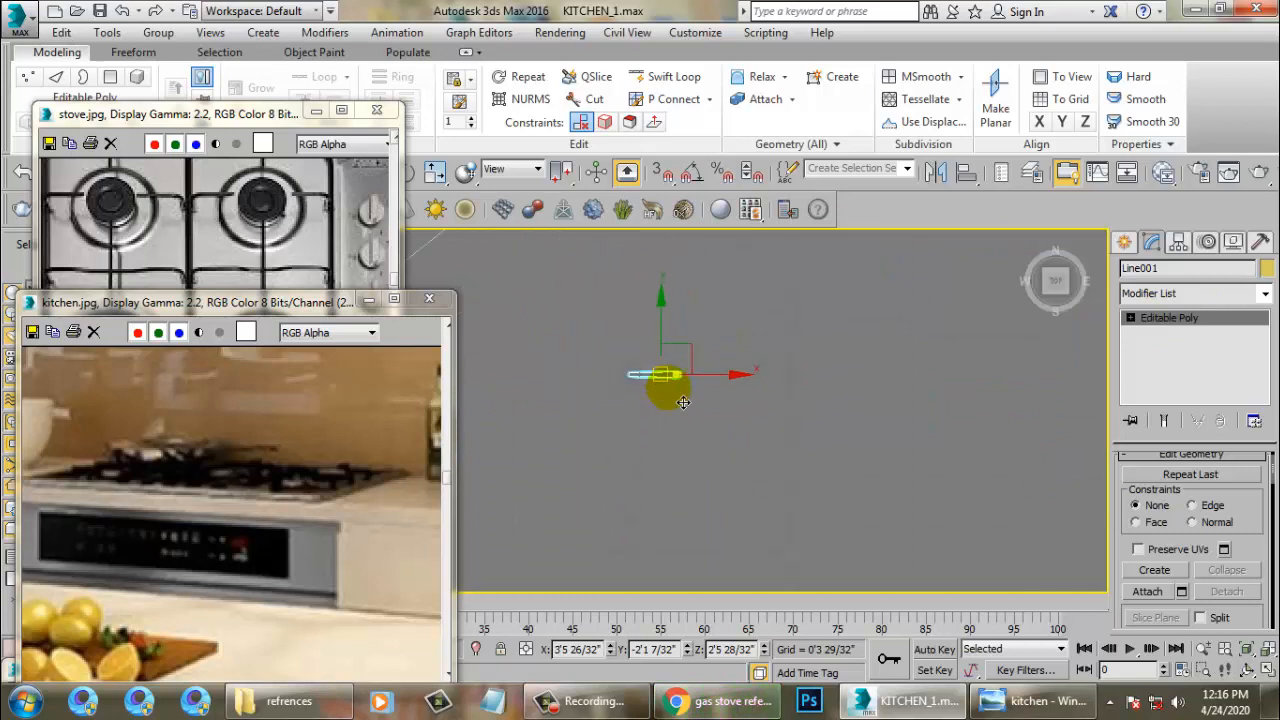
pyautogui.click(1182, 243)
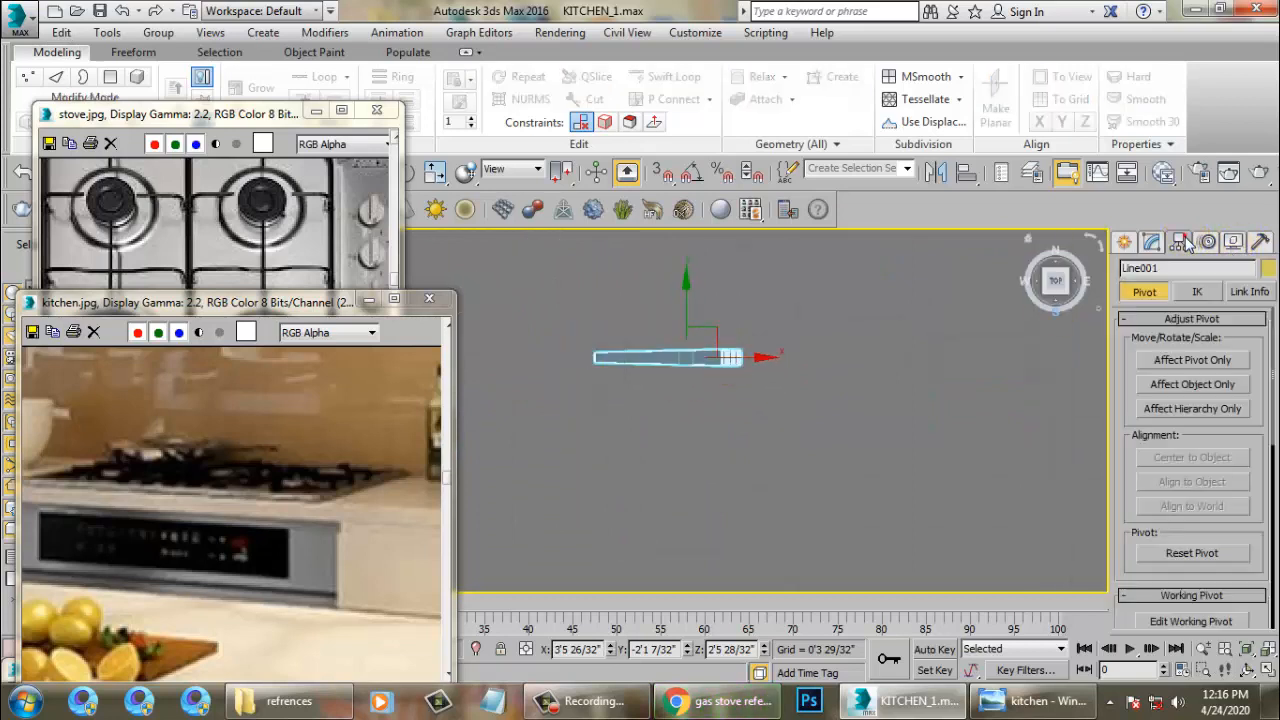
pyautogui.click(1200, 362)
pyautogui.scroll(2, 780, 365)
pyautogui.moveTo(755, 358); pyautogui.dragTo(585, 360)
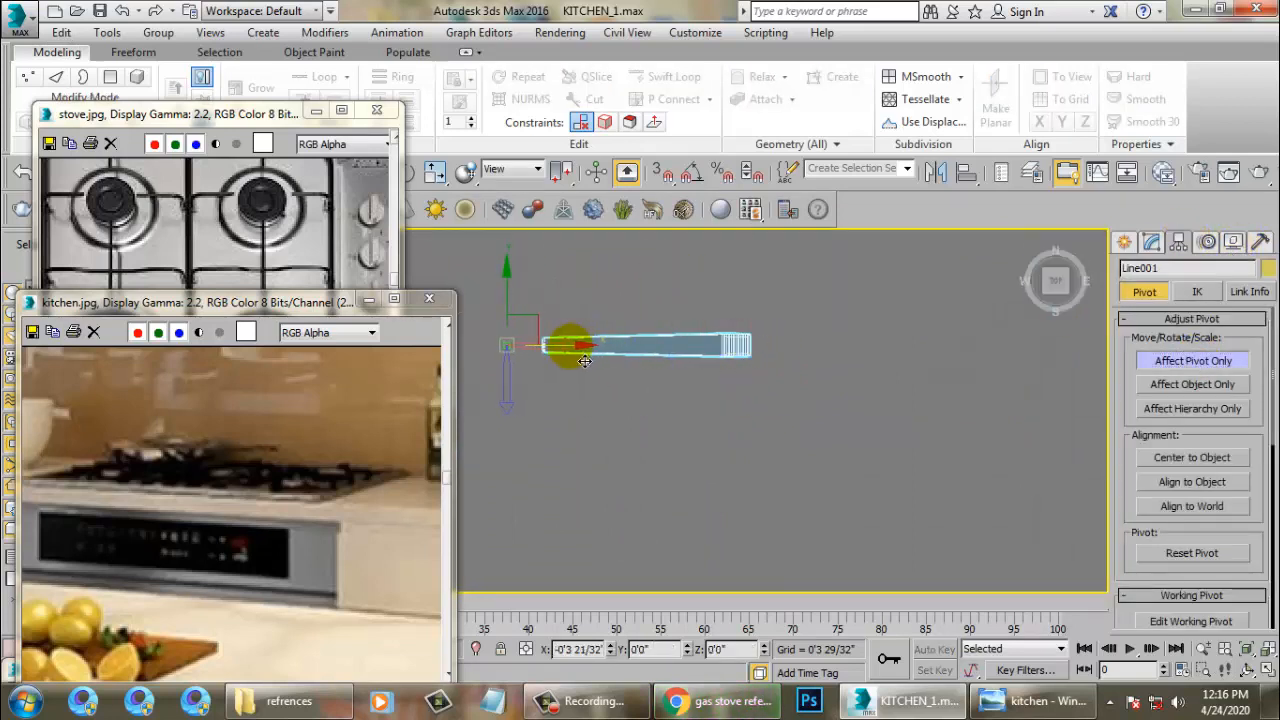
# Step: Stop editing the pivot and rotate-copy the bar about 90° around it, making 3 copies for a four-arm pan support
pyautogui.click(1222, 358)
pyautogui.moveTo(637, 374); pyautogui.dragTo(891, 465, button='middle')
pyautogui.scroll(-2, 891, 465)
pyautogui.press('e')
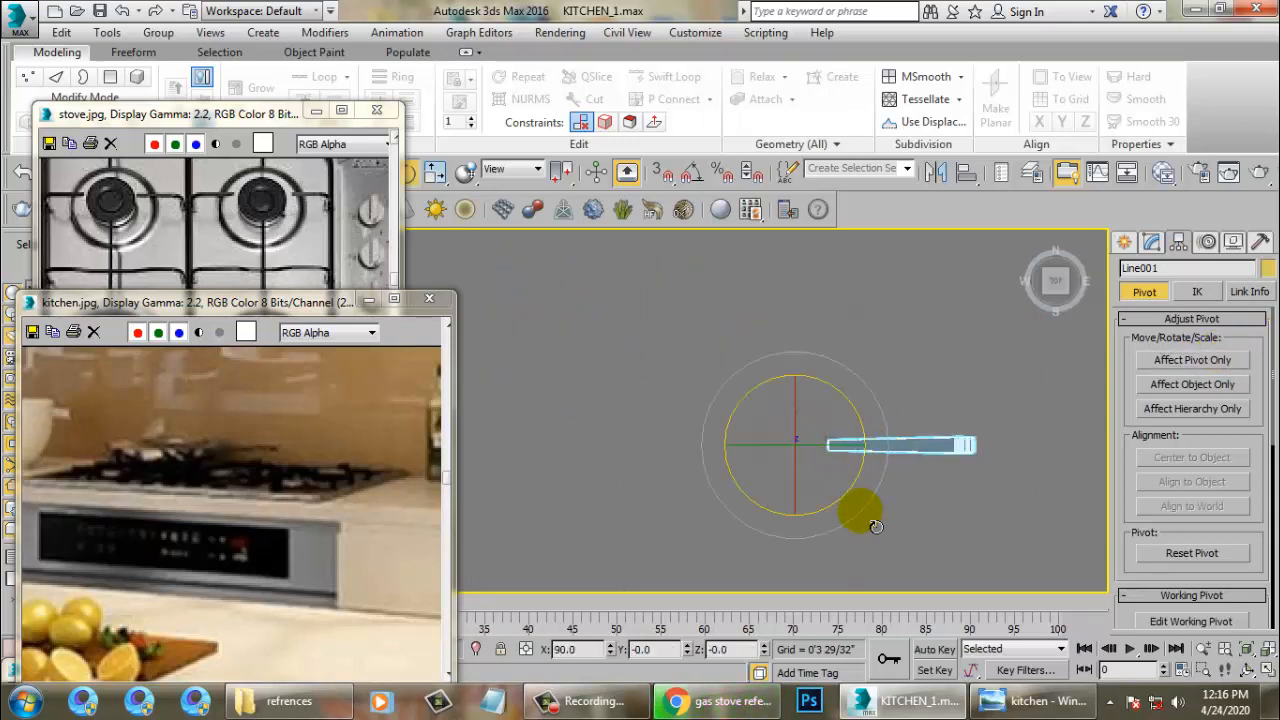
pyautogui.moveTo(875, 527)
pyautogui.mouseDown()
pyautogui.moveTo(917, 392)
pyautogui.moveTo(756, 284)
pyautogui.moveTo(1100, 637)
pyautogui.moveTo(698, 225)
pyautogui.moveTo(909, 523)
pyautogui.moveTo(986, 451)
pyautogui.moveTo(930, 344)
pyautogui.moveTo(850, 578)
pyautogui.moveTo(862, 526)
pyautogui.moveTo(878, 524)
pyautogui.mouseUp()
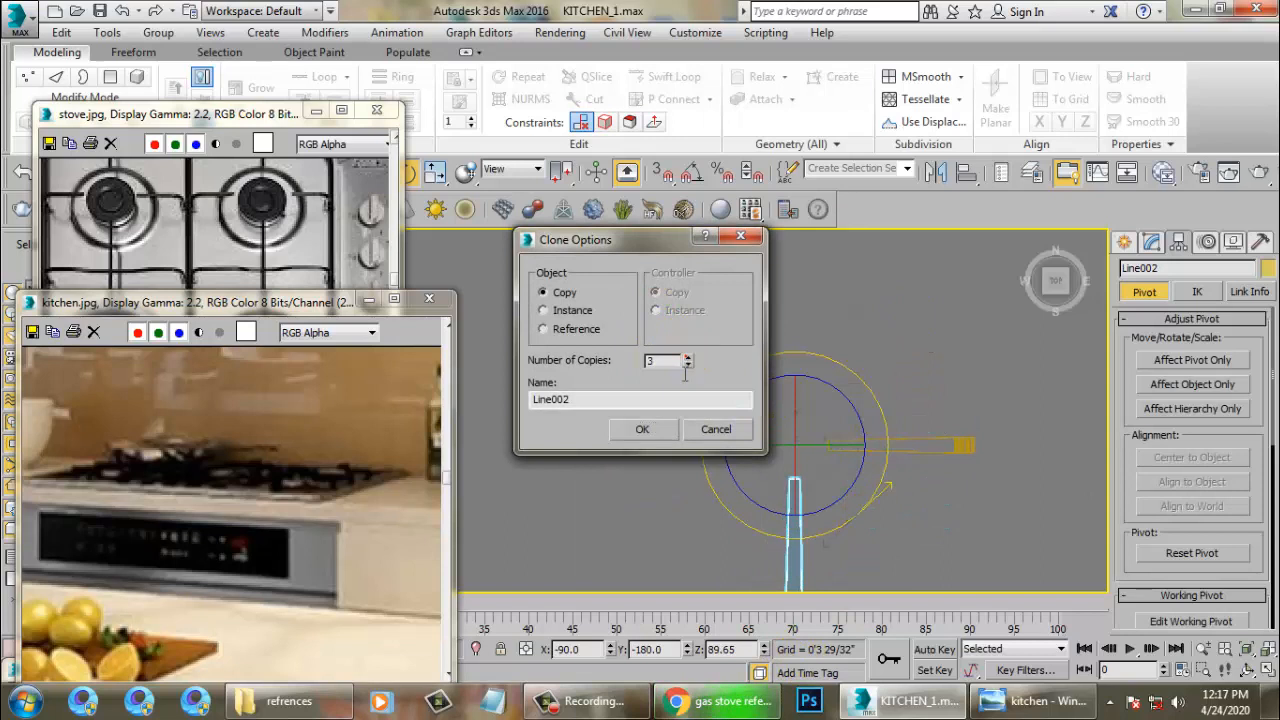
pyautogui.click(645, 429)
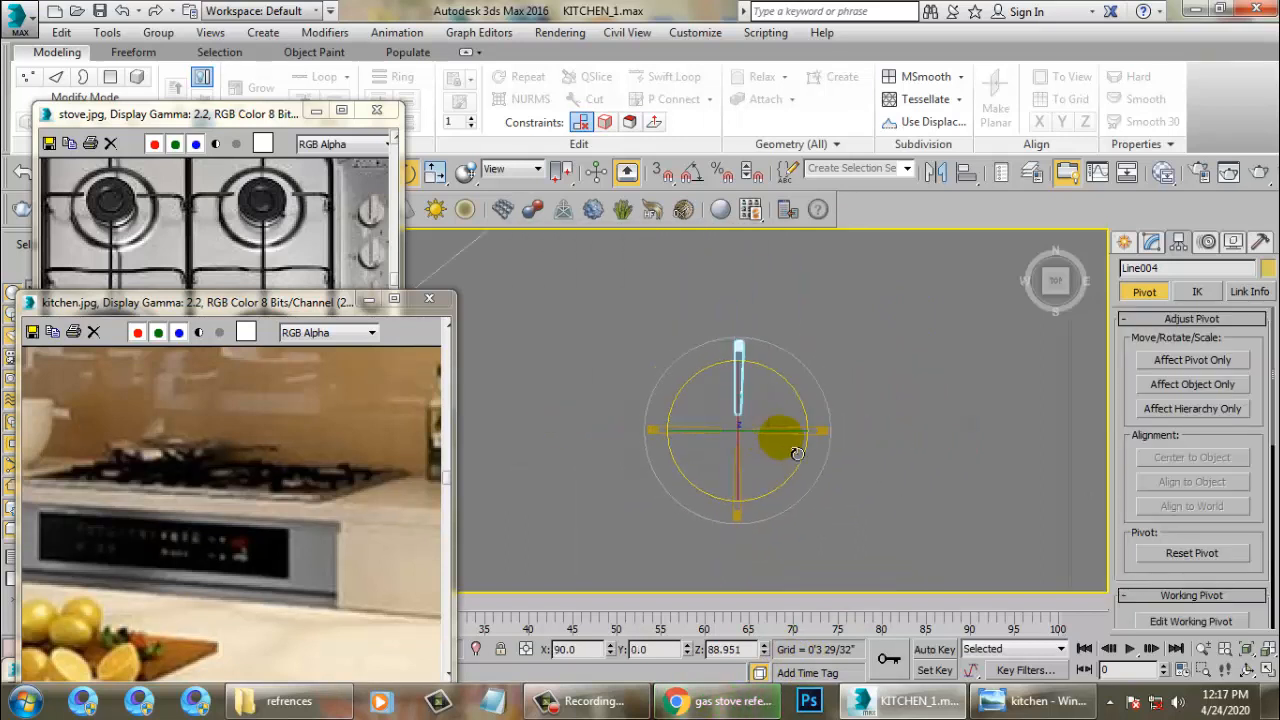
# Step: Select all four pan-support arms and copy them along X to the neighbouring burner
pyautogui.keyDown('ctrl'); pyautogui.click(820, 446); pyautogui.keyUp('ctrl')
pyautogui.keyDown('ctrl'); pyautogui.click(678, 444); pyautogui.keyUp('ctrl')
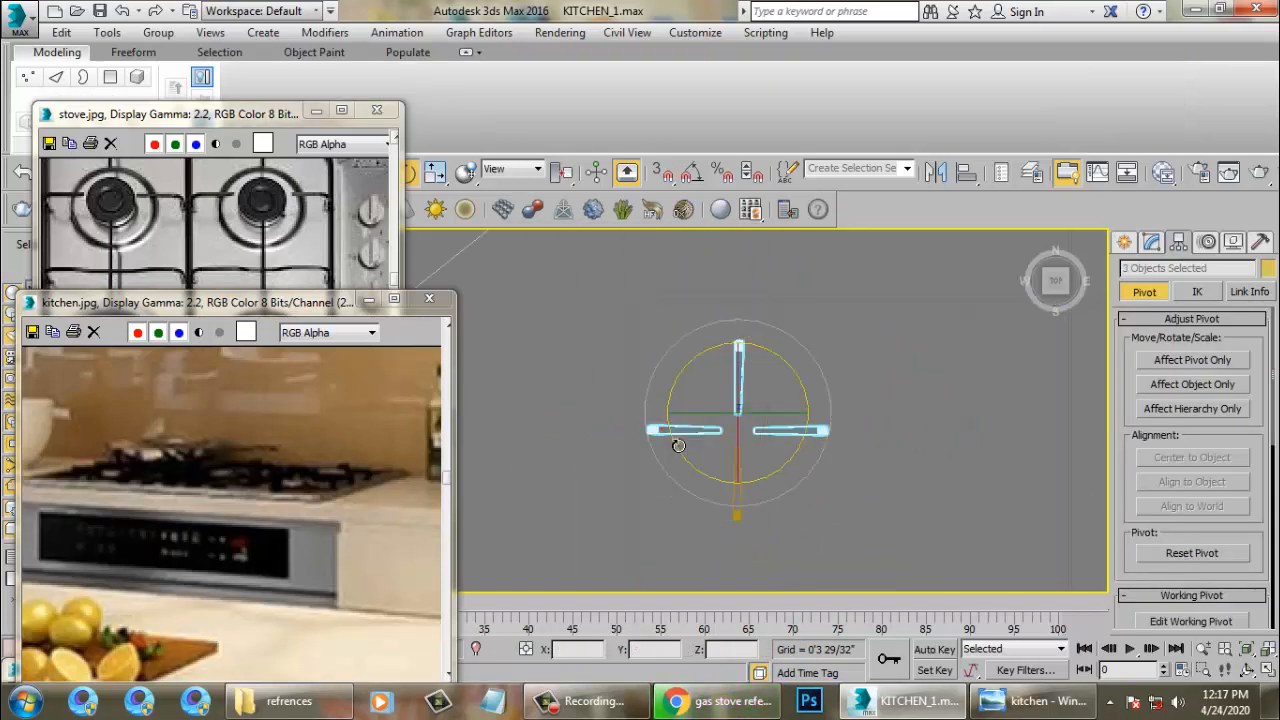
pyautogui.keyDown('ctrl'); pyautogui.click(738, 515); pyautogui.keyUp('ctrl')
pyautogui.press('w')
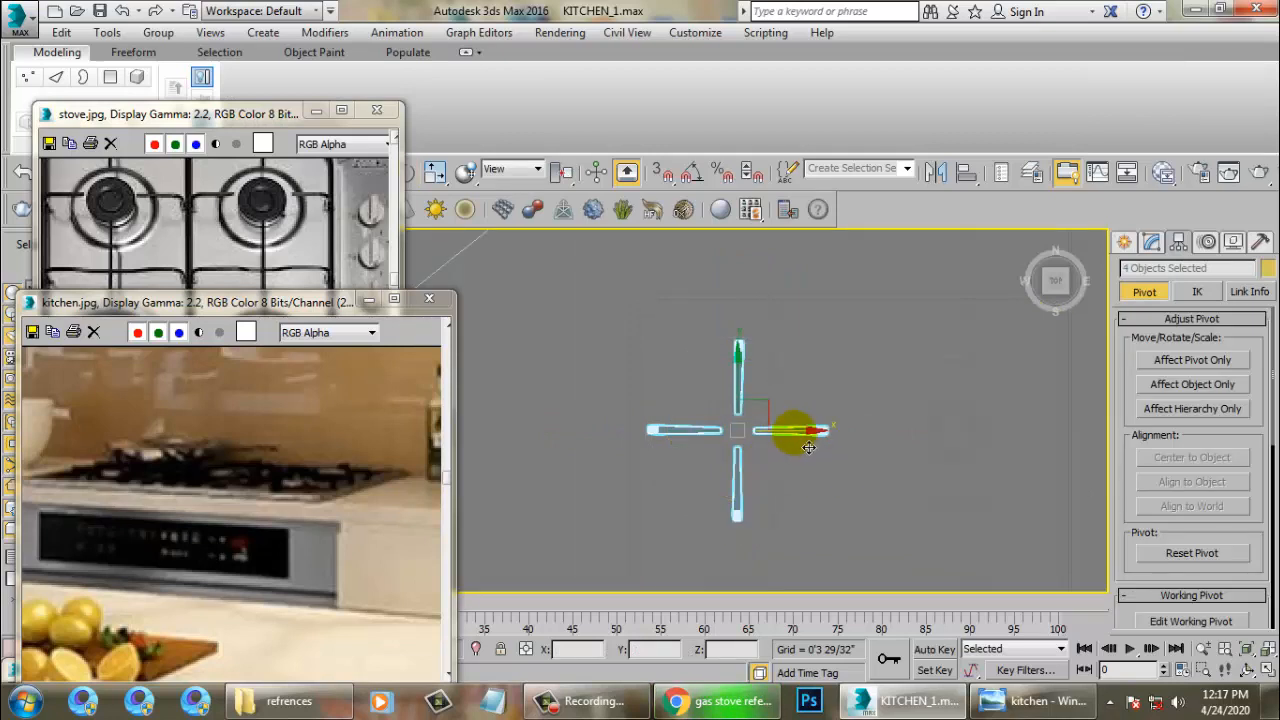
pyautogui.keyDown('shift'); pyautogui.moveTo(808, 447); pyautogui.dragTo(1027, 447); pyautogui.keyUp('shift')
pyautogui.click(642, 430)
# Step: Select all eight arms of both supports and copy them once along Y to the other two burners
pyautogui.moveTo(821, 459); pyautogui.dragTo(793, 378, button='middle')
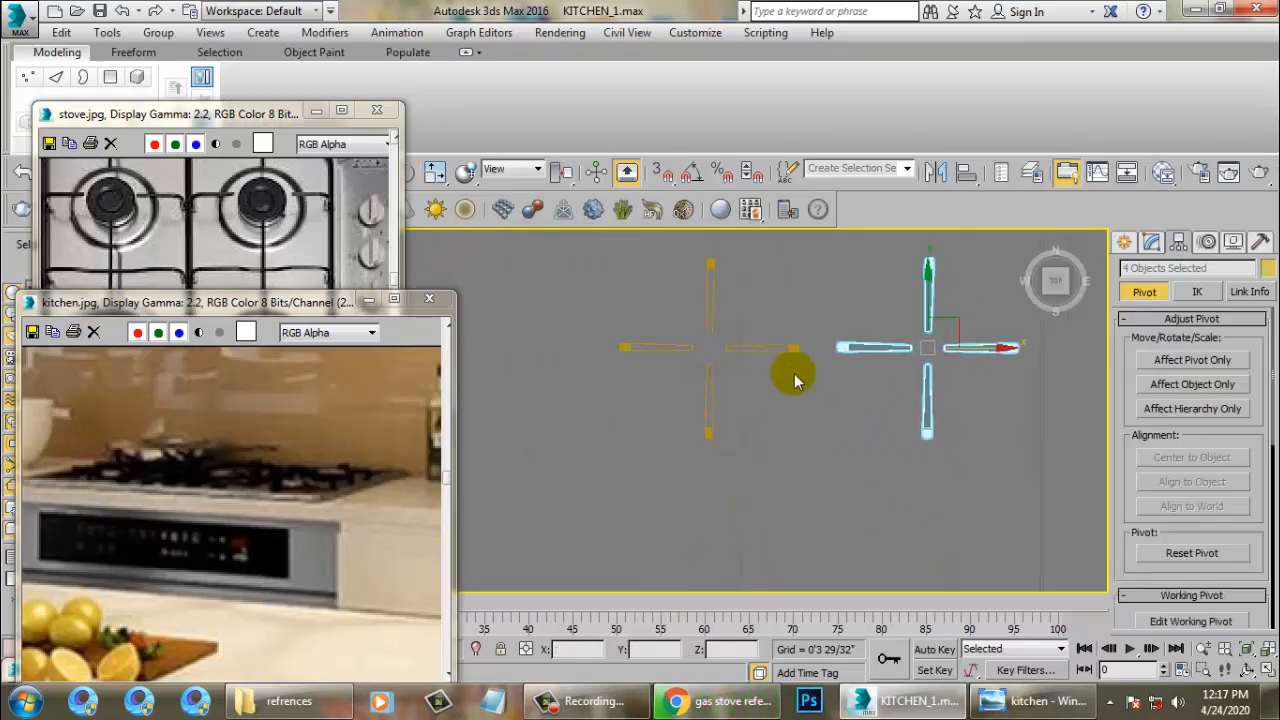
pyautogui.keyDown('ctrl'); pyautogui.click(790, 355); pyautogui.keyUp('ctrl')
pyautogui.keyDown('ctrl'); pyautogui.click(707, 412); pyautogui.keyUp('ctrl')
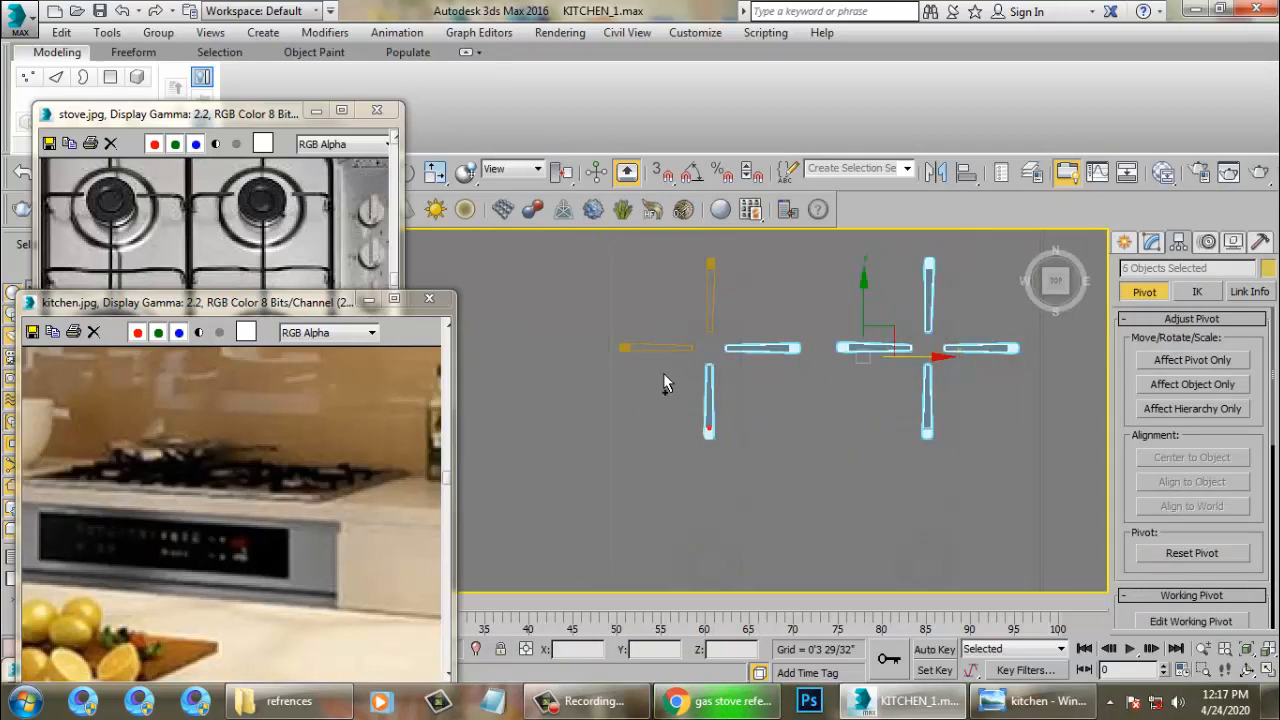
pyautogui.keyDown('ctrl'); pyautogui.click(656, 364); pyautogui.keyUp('ctrl')
pyautogui.keyDown('ctrl'); pyautogui.click(713, 290); pyautogui.keyUp('ctrl')
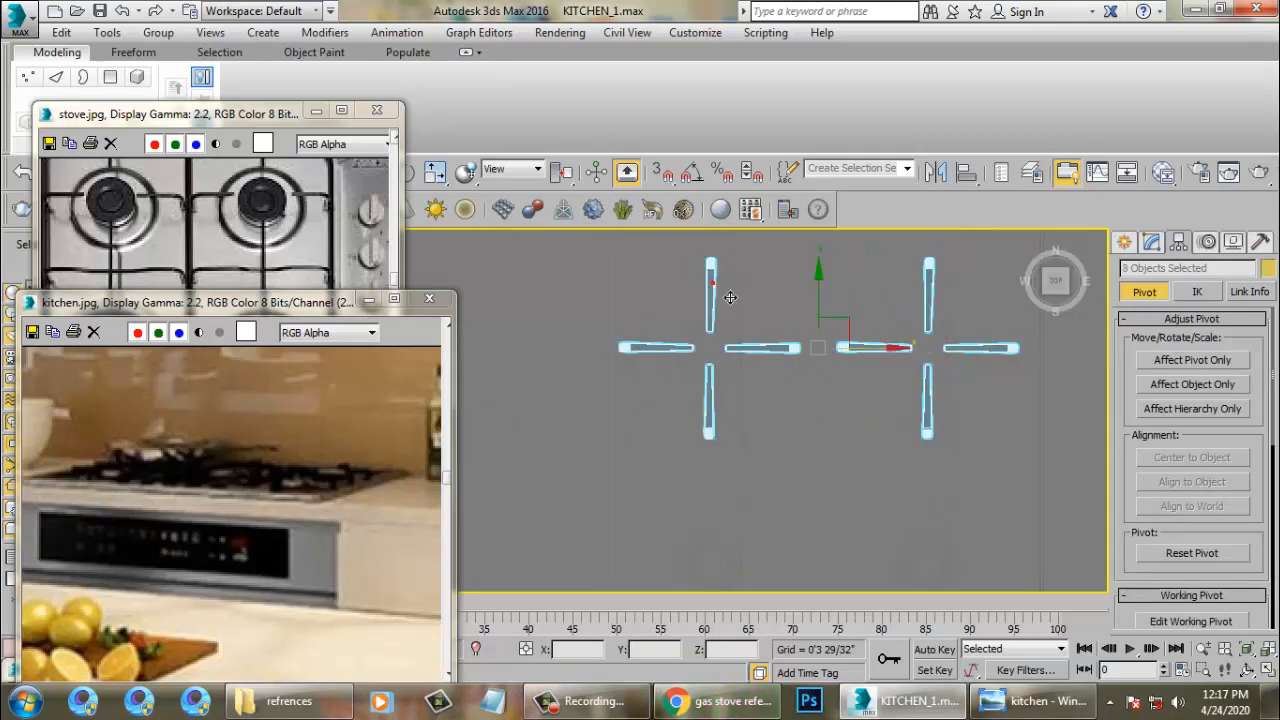
pyautogui.scroll(-3, 783, 314)
pyautogui.moveTo(791, 320); pyautogui.dragTo(786, 312, button='middle')
pyautogui.moveTo(797, 262)
pyautogui.keyDown('shift'); pyautogui.mouseDown()
pyautogui.moveTo(846, 385)
pyautogui.moveTo(831, 369)
pyautogui.mouseUp(); pyautogui.keyUp('shift')
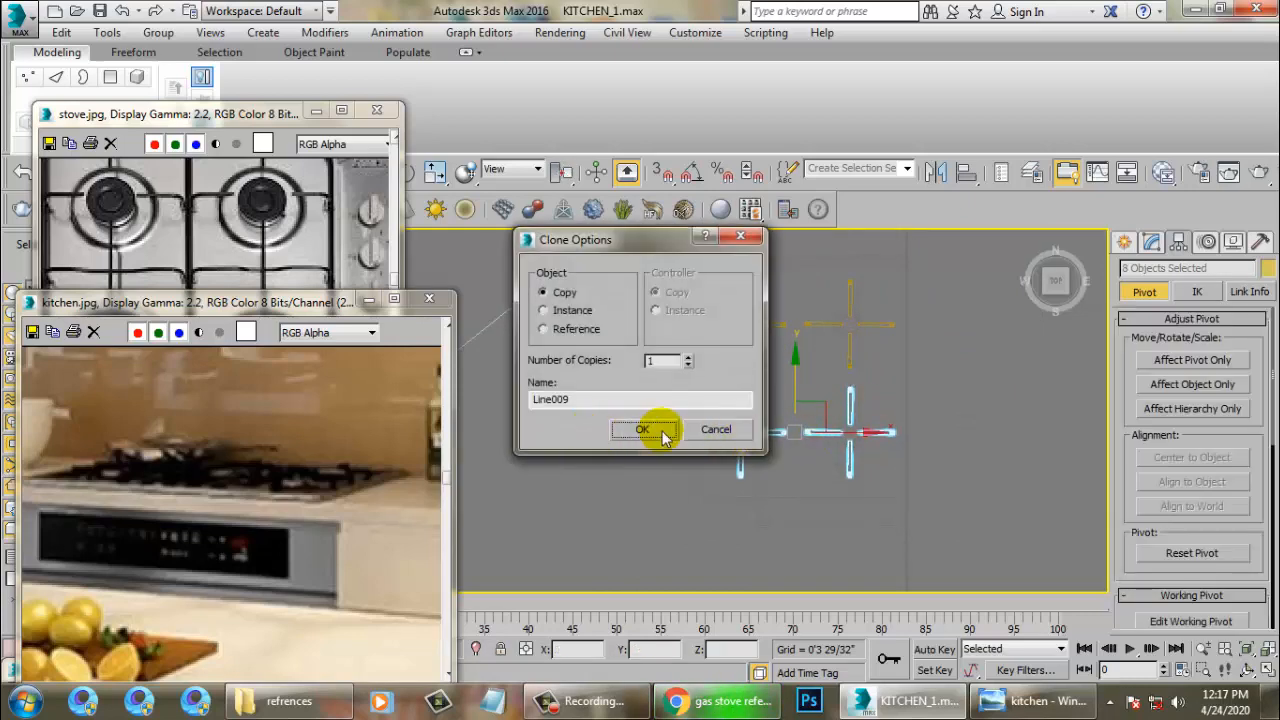
pyautogui.click(662, 431)
# Step: Examine the copied pan supports in the perspective view, checking how their feet sit on the cooktop and burners
pyautogui.hotkey('alt', 'w')
pyautogui.rightClick(875, 533)
pyautogui.hotkey('alt', 'w')
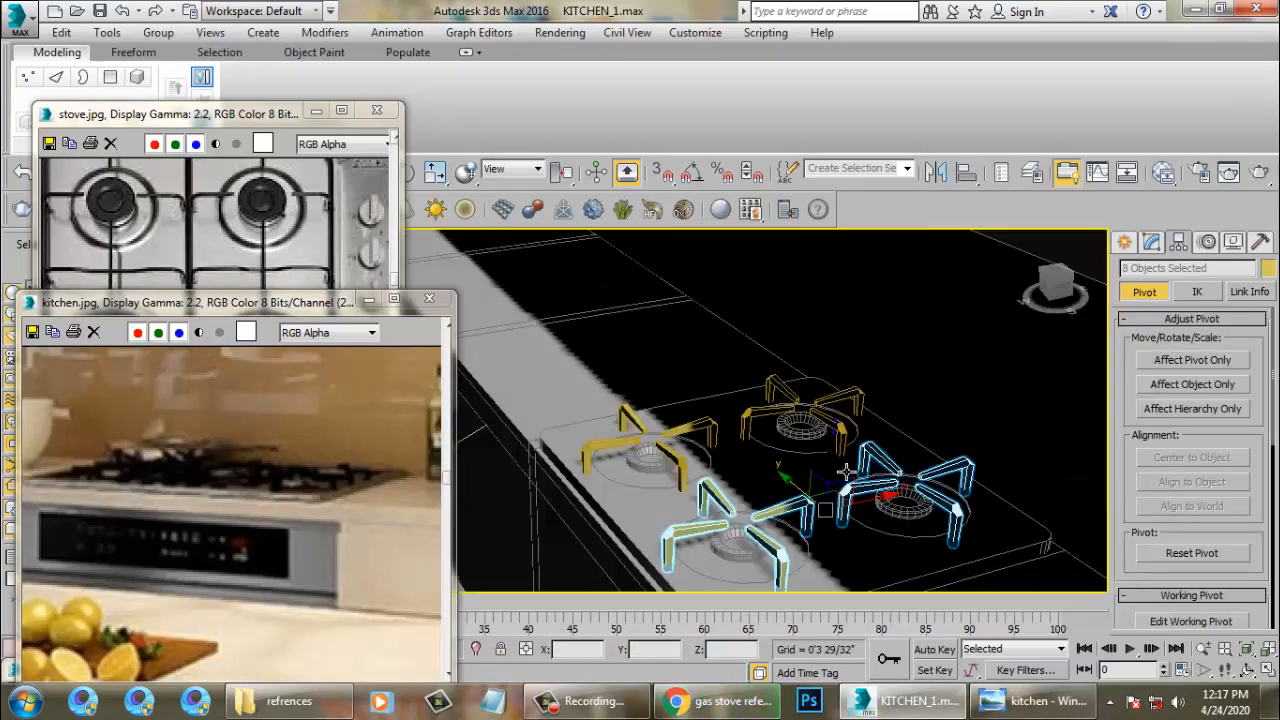
pyautogui.keyDown('alt'); pyautogui.moveTo(846, 472); pyautogui.dragTo(918, 466, button='middle'); pyautogui.keyUp('alt')
pyautogui.scroll(-4, 884, 470)
pyautogui.scroll(-3, 902, 474)
pyautogui.scroll(3, 952, 511)
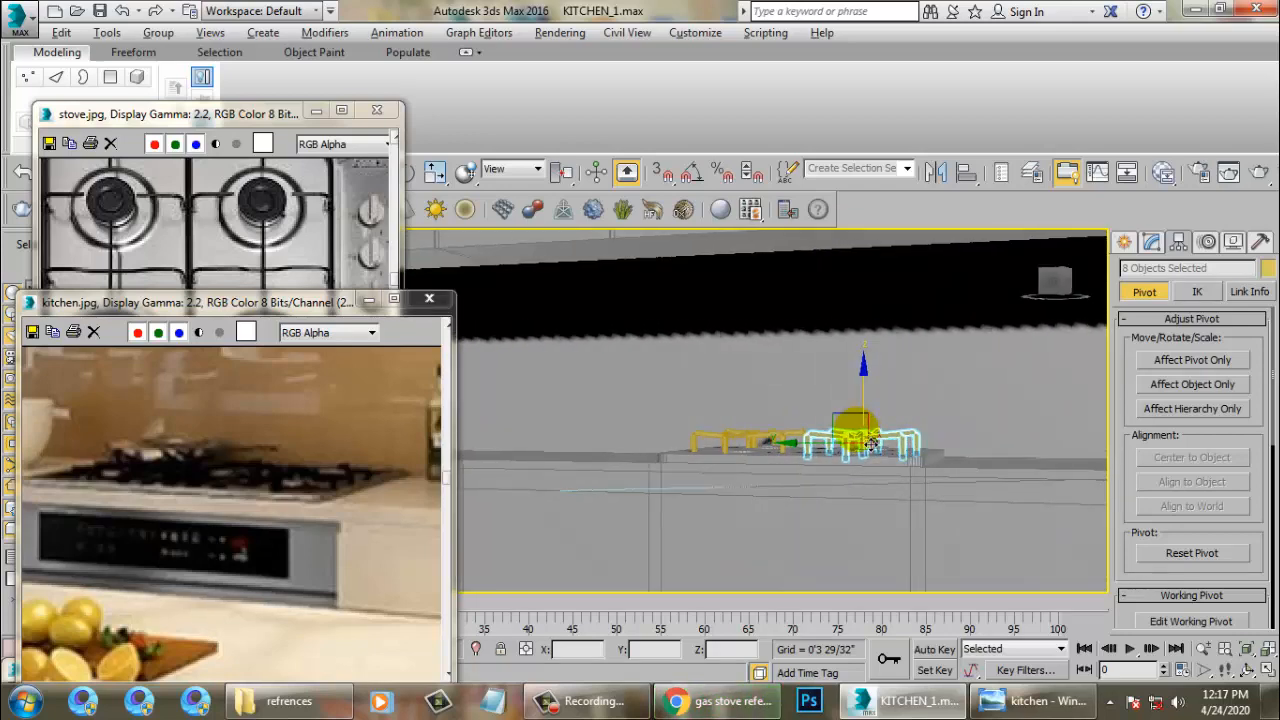
pyautogui.scroll(5, 842, 452)
pyautogui.keyDown('alt'); pyautogui.moveTo(771, 466); pyautogui.dragTo(783, 480, button='middle'); pyautogui.keyUp('alt')
pyautogui.scroll(-5, 783, 480)
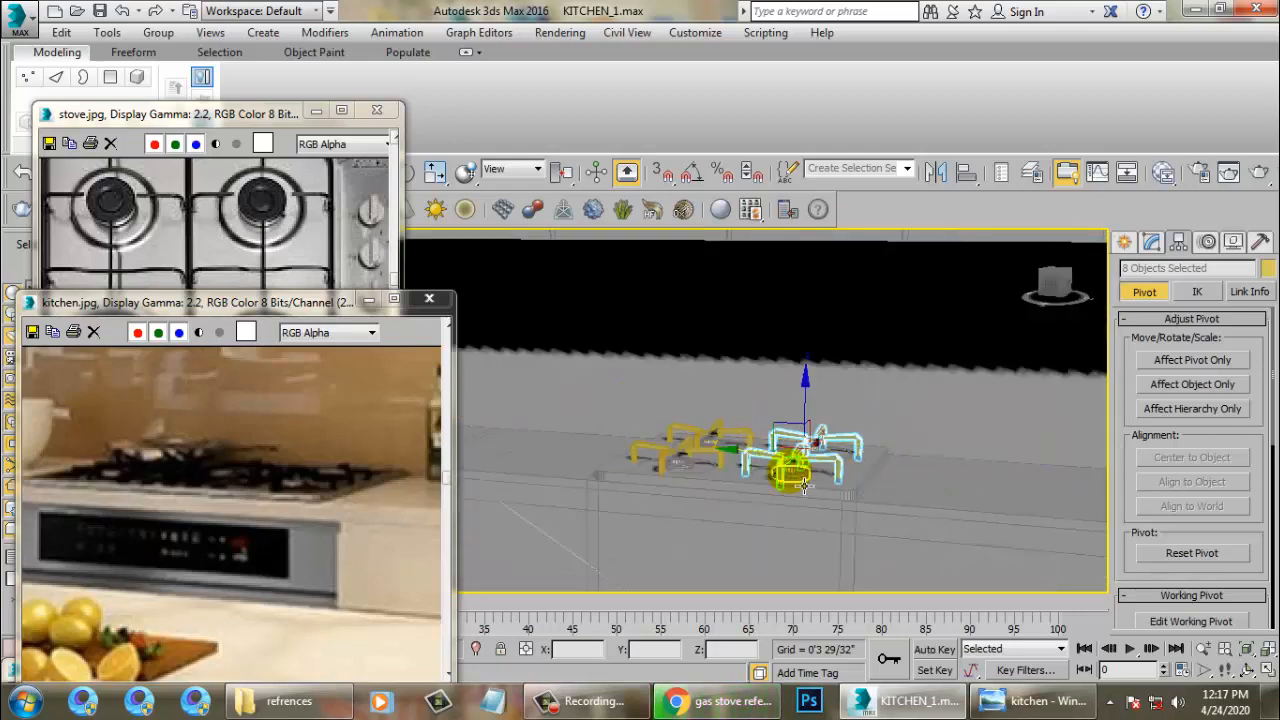
# Step: Select the four burner rings, stretch them along Z and adjust their height above the cooktop
pyautogui.click(805, 486)
pyautogui.scroll(3, 805, 487)
pyautogui.keyDown('ctrl'); pyautogui.click(625, 470); pyautogui.keyUp('ctrl')
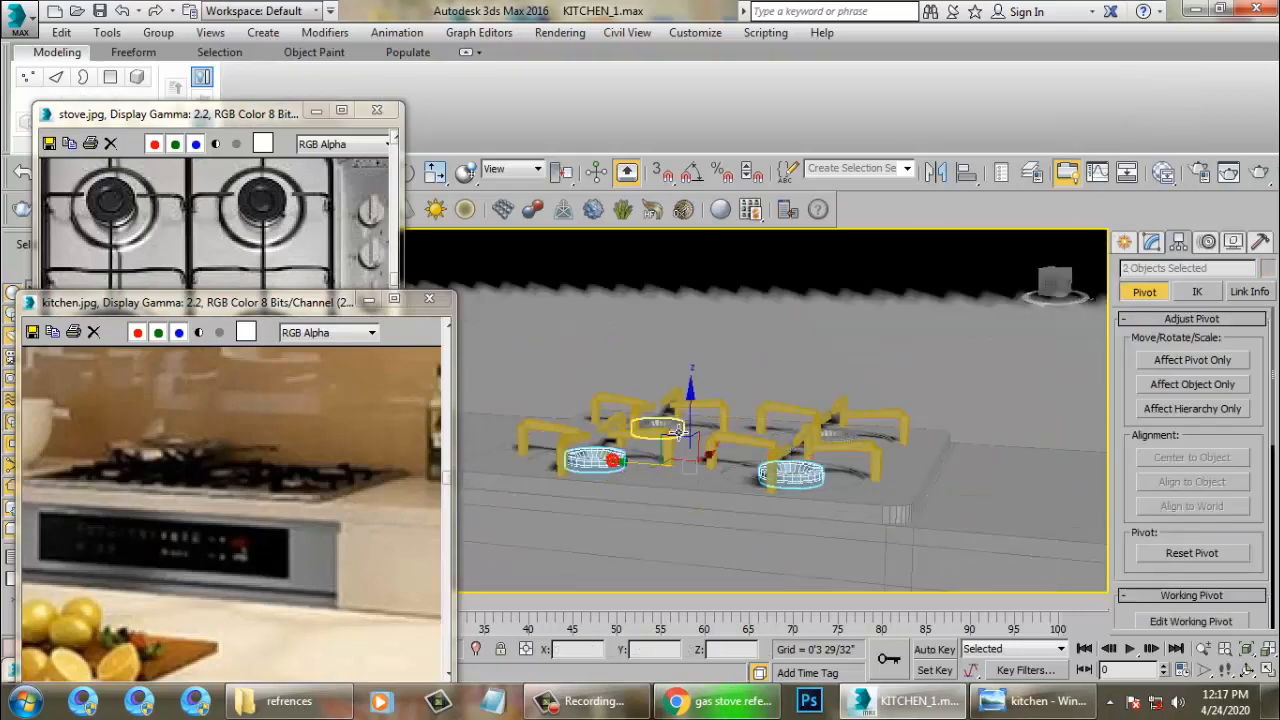
pyautogui.press('r')
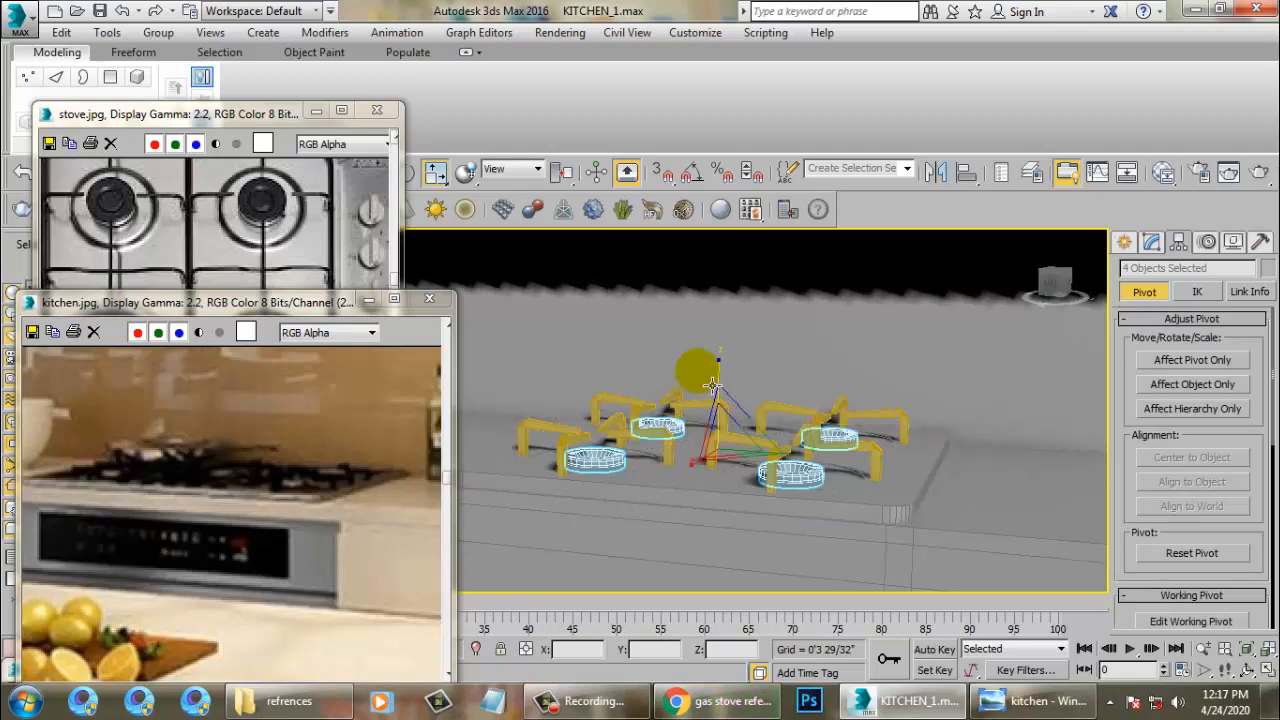
pyautogui.moveTo(730, 358); pyautogui.dragTo(729, 338)
pyautogui.press('w')
pyautogui.moveTo(722, 404); pyautogui.dragTo(732, 404)
pyautogui.scroll(-5, 986, 537)
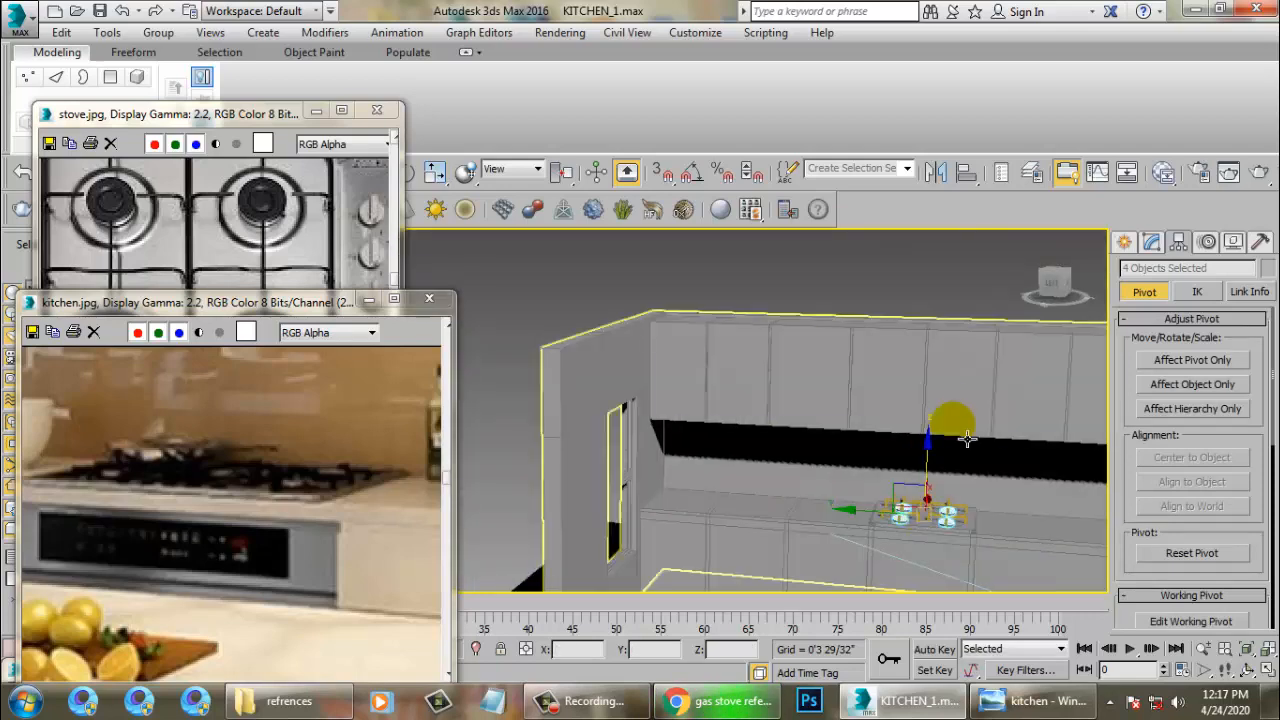
# Step: Select every object in the scene and assign them all the same grey object colour
pyautogui.click(960, 414)
pyautogui.hotkey('ctrl', 'a')
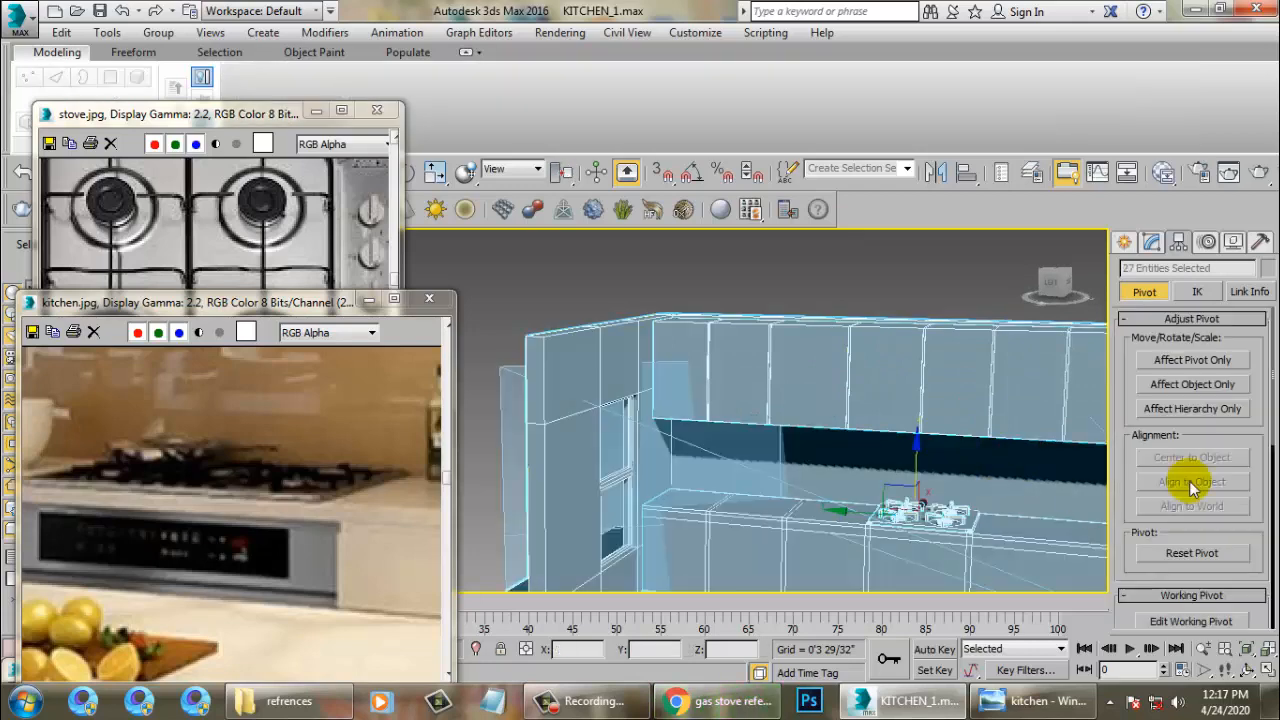
pyautogui.click(1262, 271)
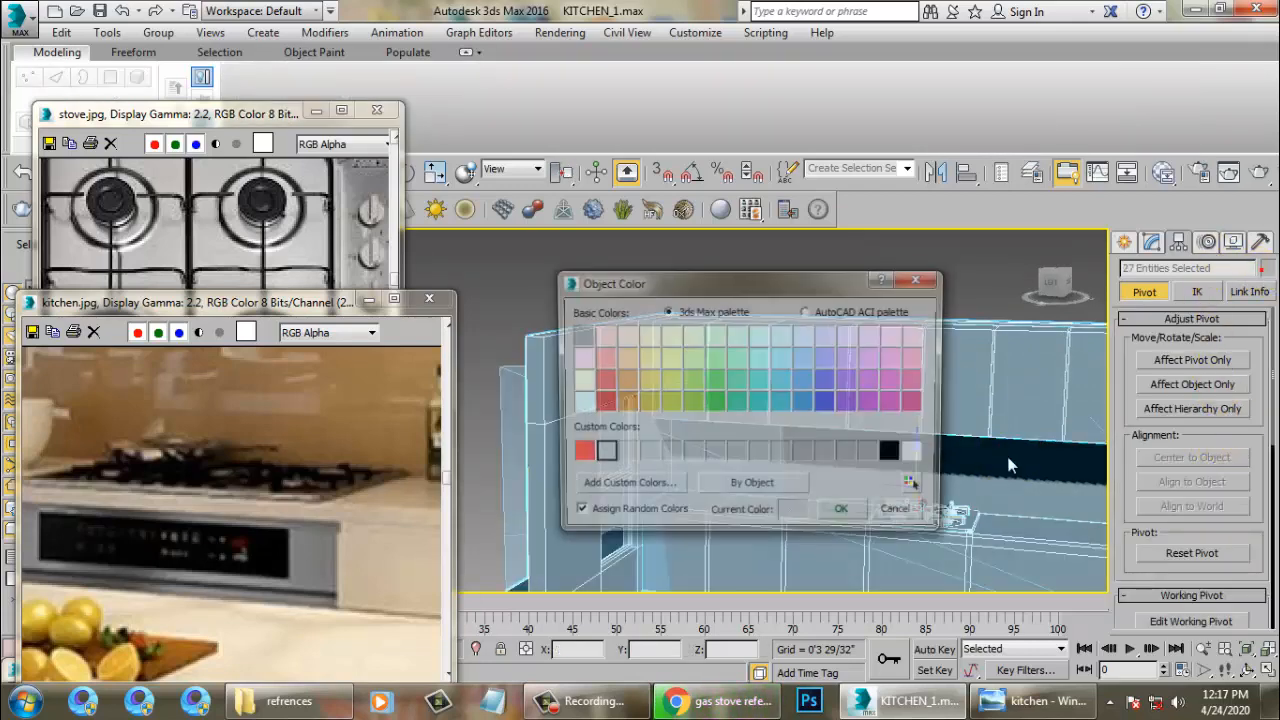
pyautogui.click(853, 514)
pyautogui.scroll(-5, 854, 514)
pyautogui.click(853, 513)
# Step: Examine the cooktop's pan-support arms up close and compare the stove with the kitchen reference picture
pyautogui.scroll(4, 871, 432)
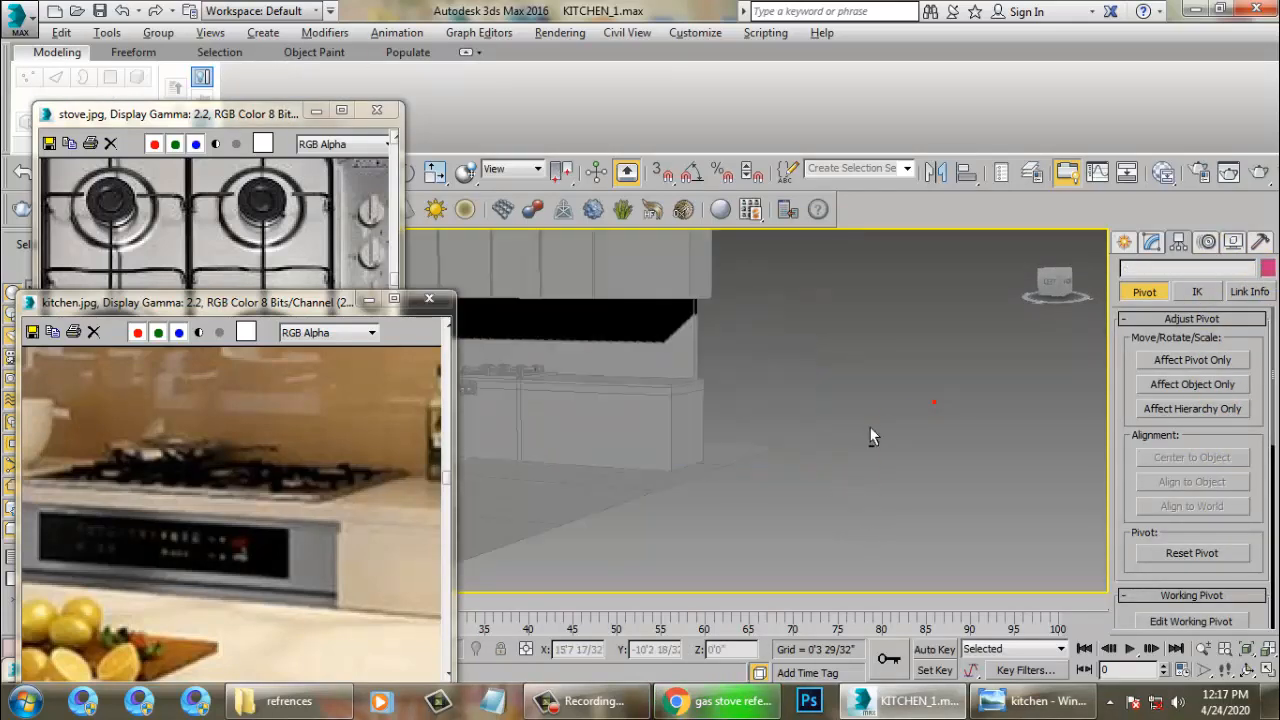
pyautogui.moveTo(526, 380); pyautogui.dragTo(735, 466, button='middle')
pyautogui.scroll(4, 739, 471)
pyautogui.click(877, 474)
pyautogui.press('z')
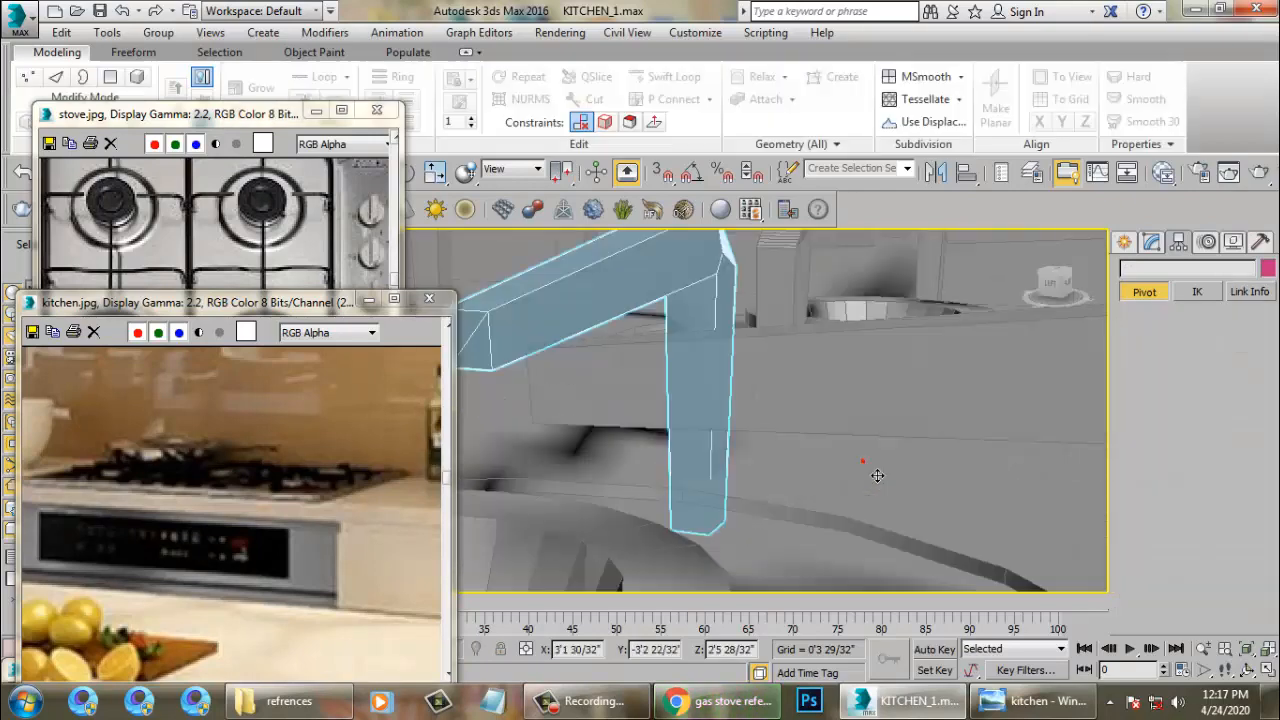
pyautogui.keyDown('alt'); pyautogui.moveTo(877, 474); pyautogui.dragTo(845, 468, button='middle'); pyautogui.keyUp('alt')
pyautogui.scroll(-7, 845, 461)
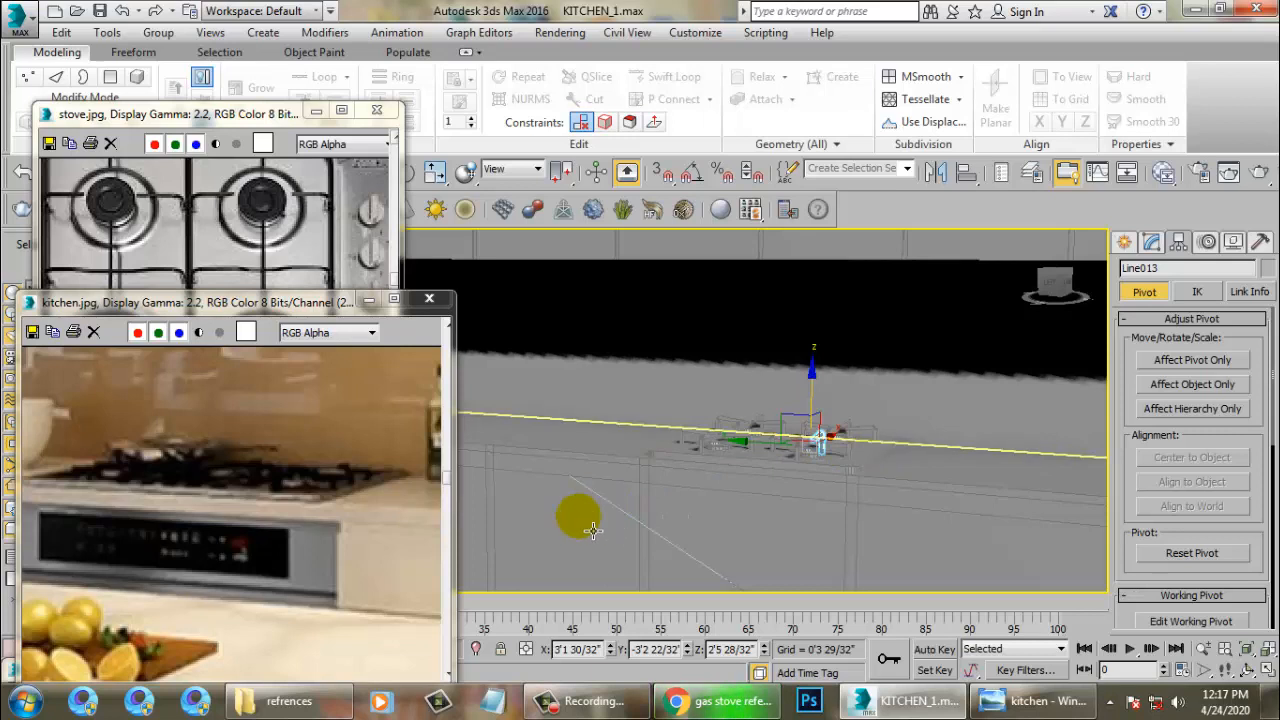
pyautogui.keyDown('alt'); pyautogui.moveTo(775, 482); pyautogui.dragTo(781, 495, button='middle'); pyautogui.keyUp('alt')
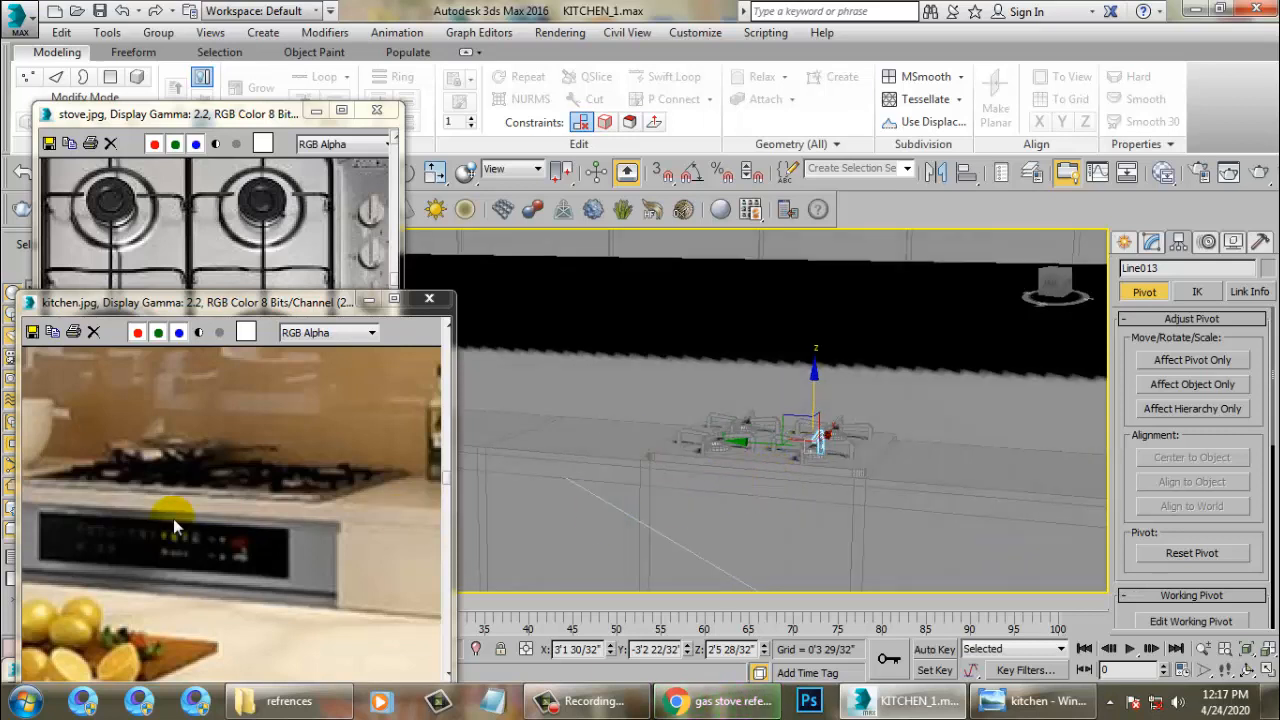
# Step: Create a cylinder with AutoGrid on the cabinet front below the cooktop, about 0'1 10/32" in radius and 0'0 21/32" high
pyautogui.click(773, 487)
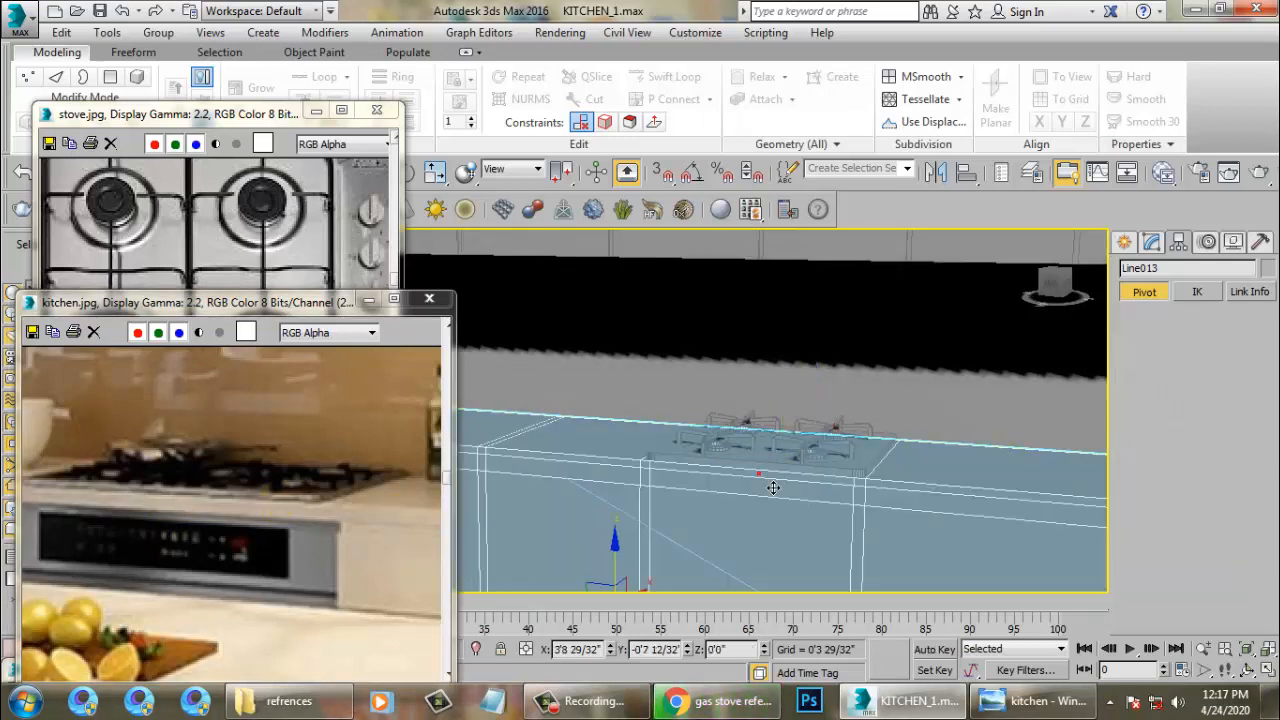
pyautogui.keyDown('alt'); pyautogui.moveTo(785, 522); pyautogui.dragTo(786, 460, button='middle'); pyautogui.keyUp('alt')
pyautogui.scroll(4, 785, 492)
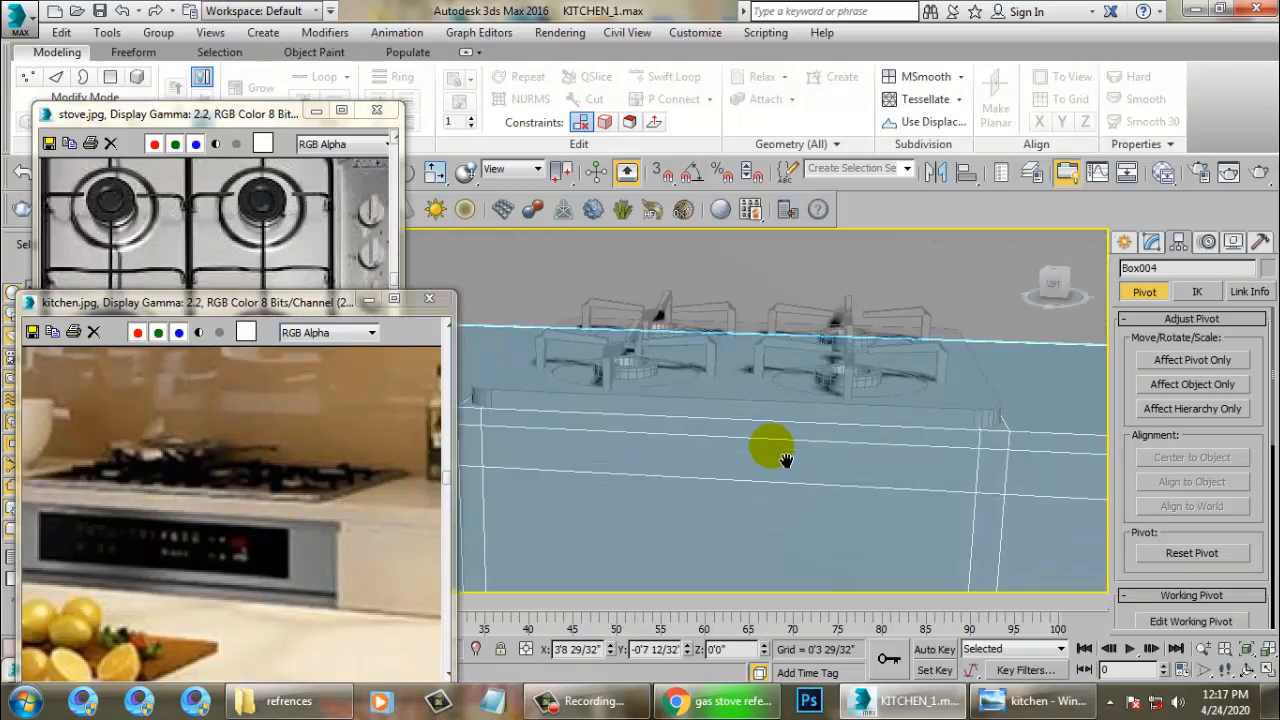
pyautogui.click(1124, 242)
pyautogui.click(1131, 272)
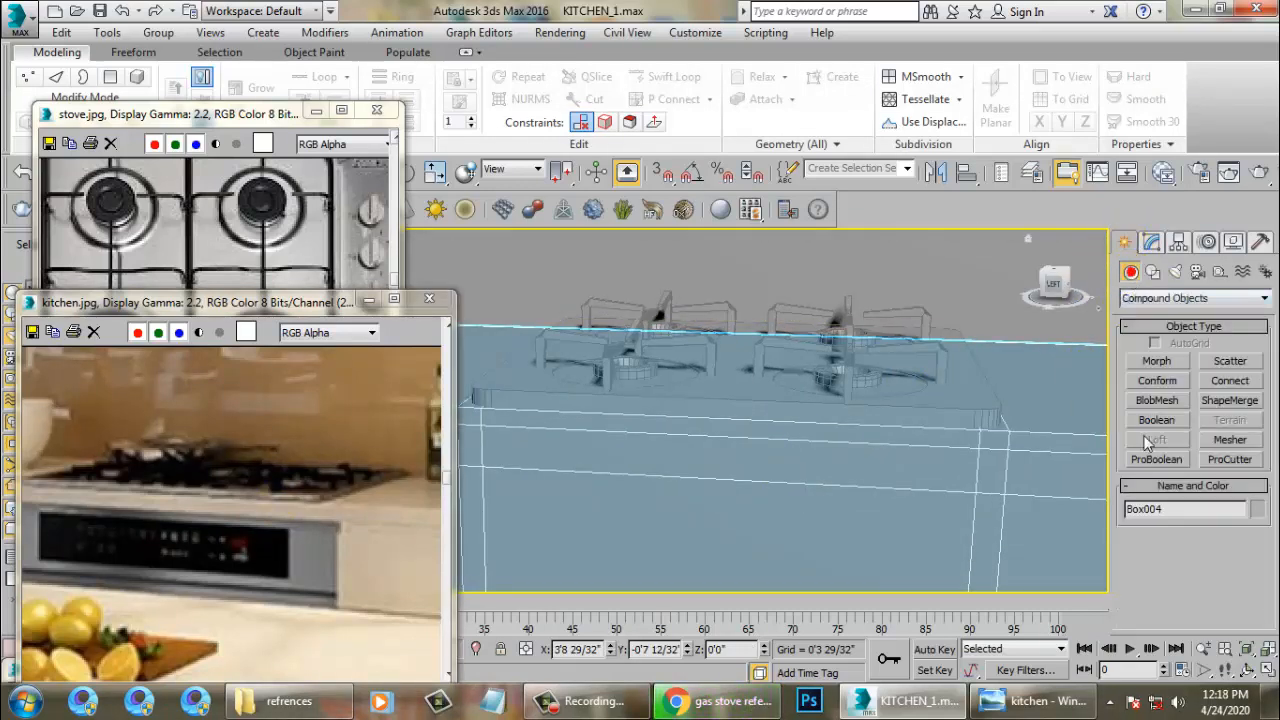
pyautogui.click(1168, 300)
pyautogui.click(1170, 311)
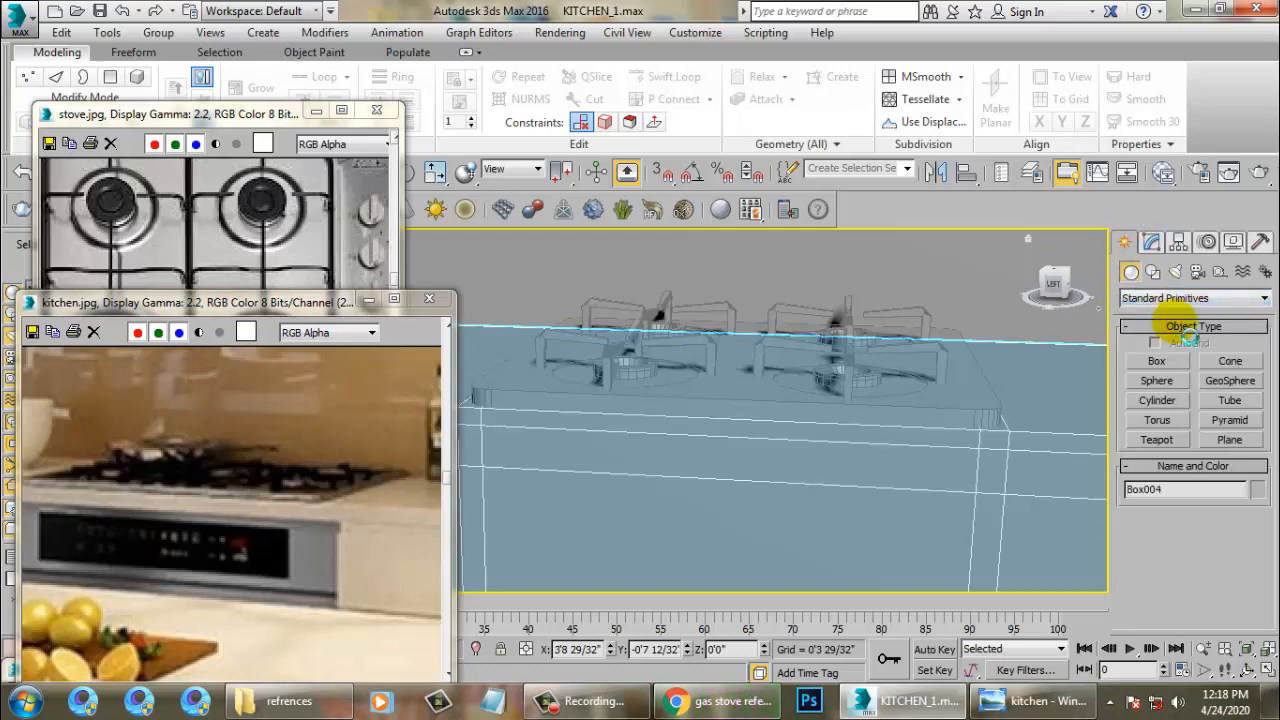
pyautogui.click(1160, 401)
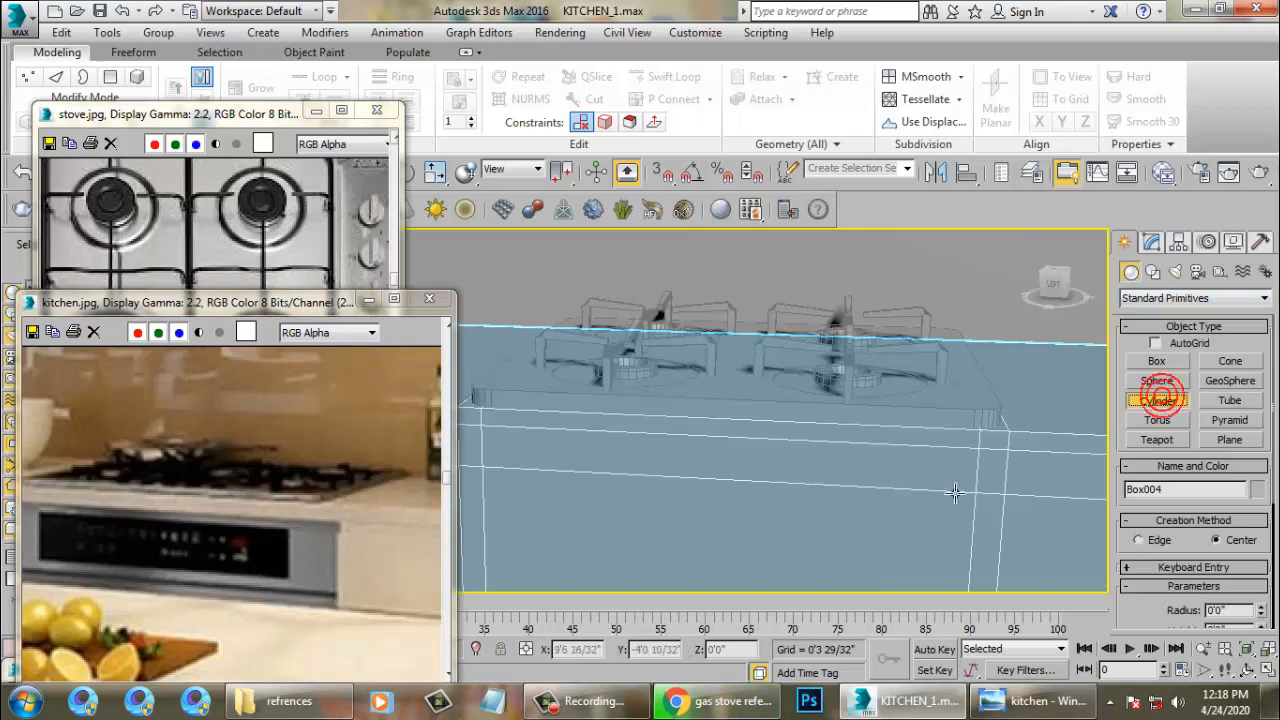
pyautogui.moveTo(914, 486); pyautogui.dragTo(922, 491)
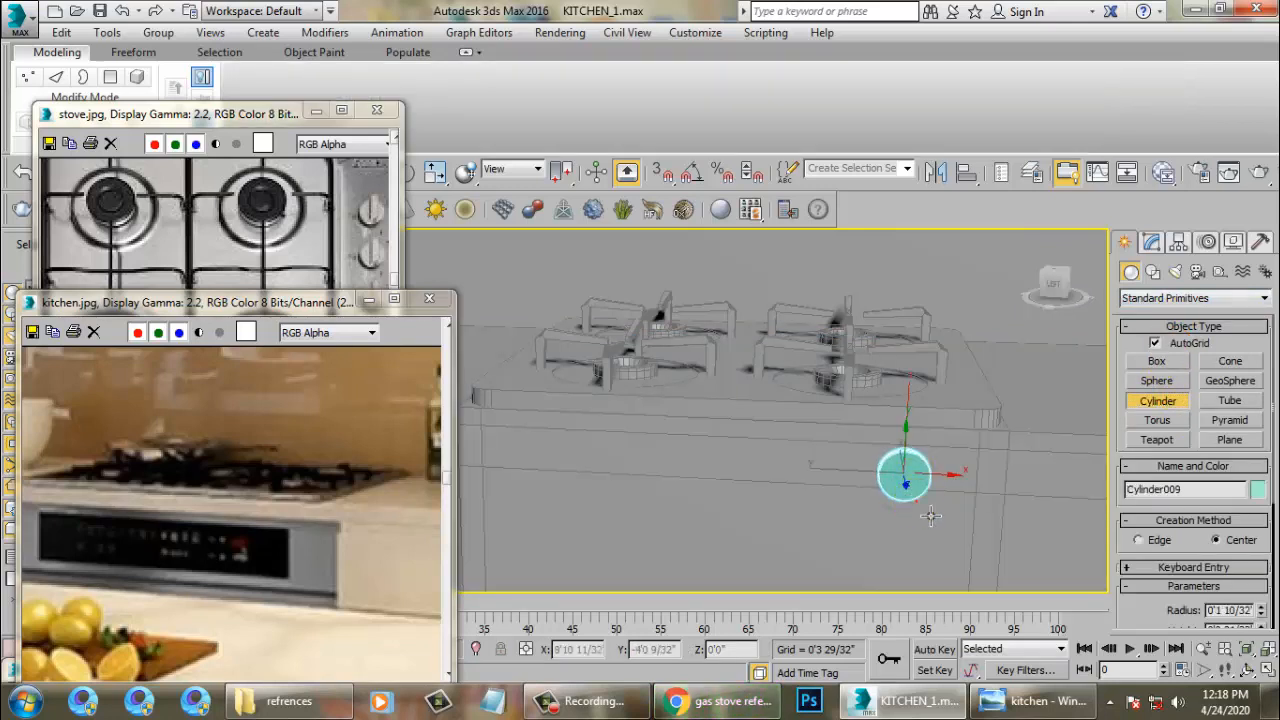
pyautogui.click(931, 516)
pyautogui.rightClick(931, 516)
# Step: Reduce the new cylinder's height segments to 2
pyautogui.press('z')
pyautogui.scroll(-3, 882, 482)
pyautogui.keyDown('alt'); pyautogui.moveTo(826, 455); pyautogui.dragTo(868, 491, button='middle'); pyautogui.keyUp('alt')
pyautogui.scroll(-3, 868, 491)
pyautogui.scroll(2, 868, 491)
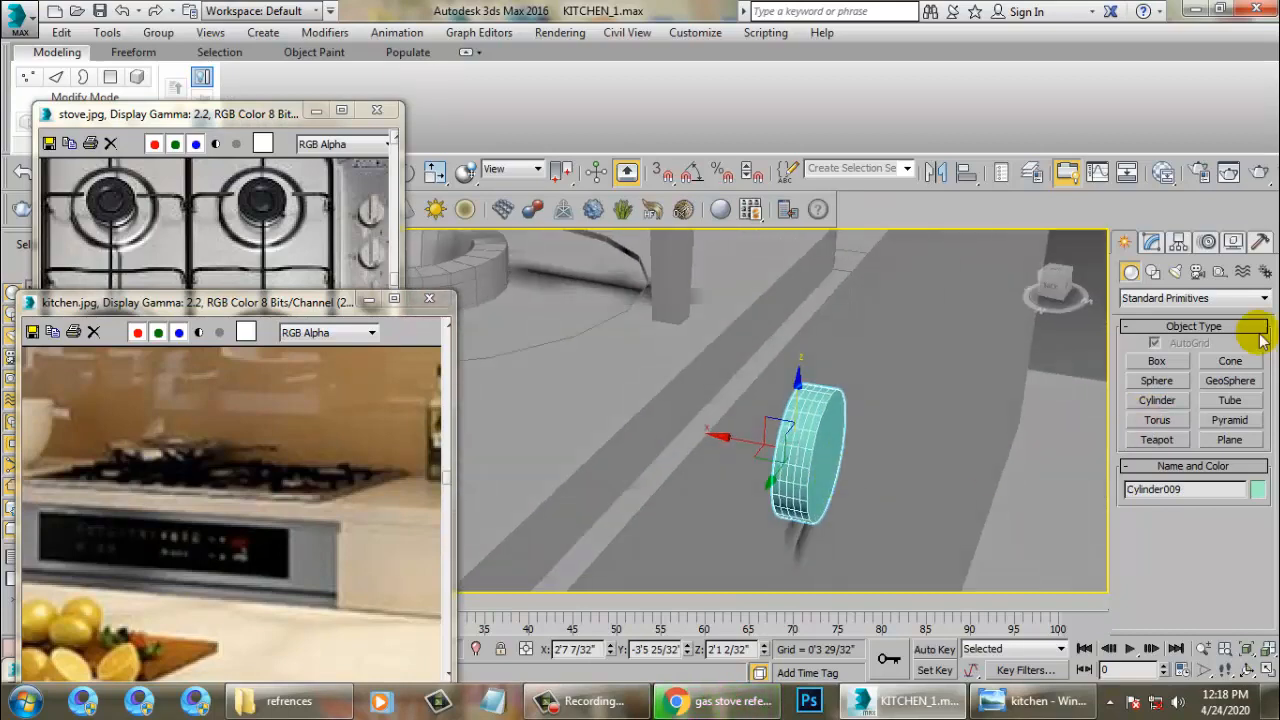
pyautogui.click(1151, 242)
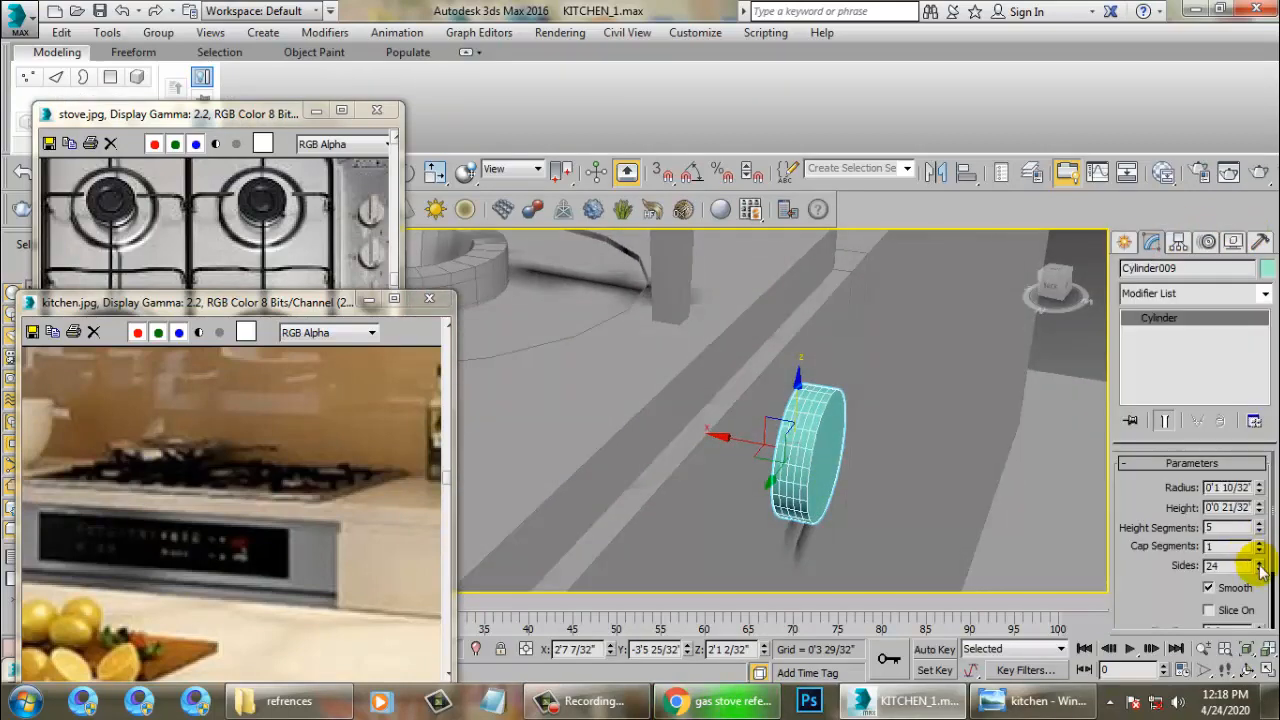
pyautogui.click(1259, 532)
pyautogui.click(1259, 532)
pyautogui.click(1259, 532)
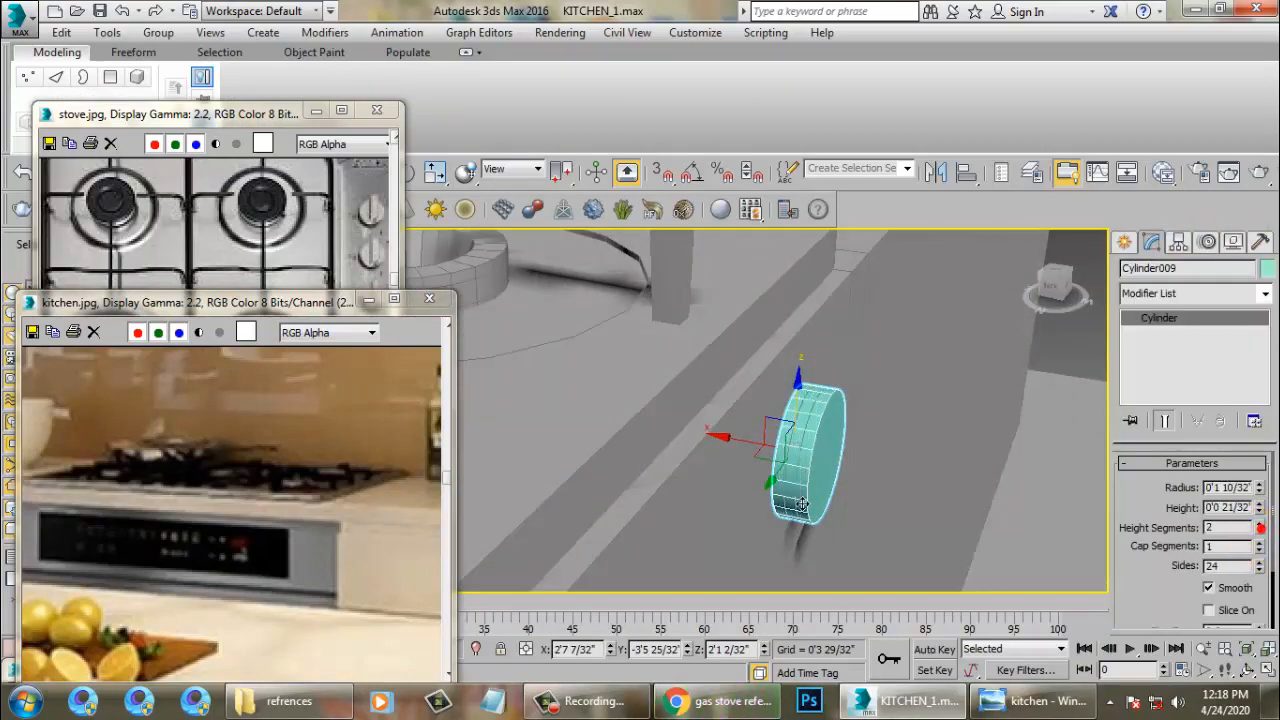
# Step: Move the cylinder along X away from the cabinet's interior reference position and scale it uniformly to about 82%
pyautogui.moveTo(749, 445); pyautogui.dragTo(736, 449)
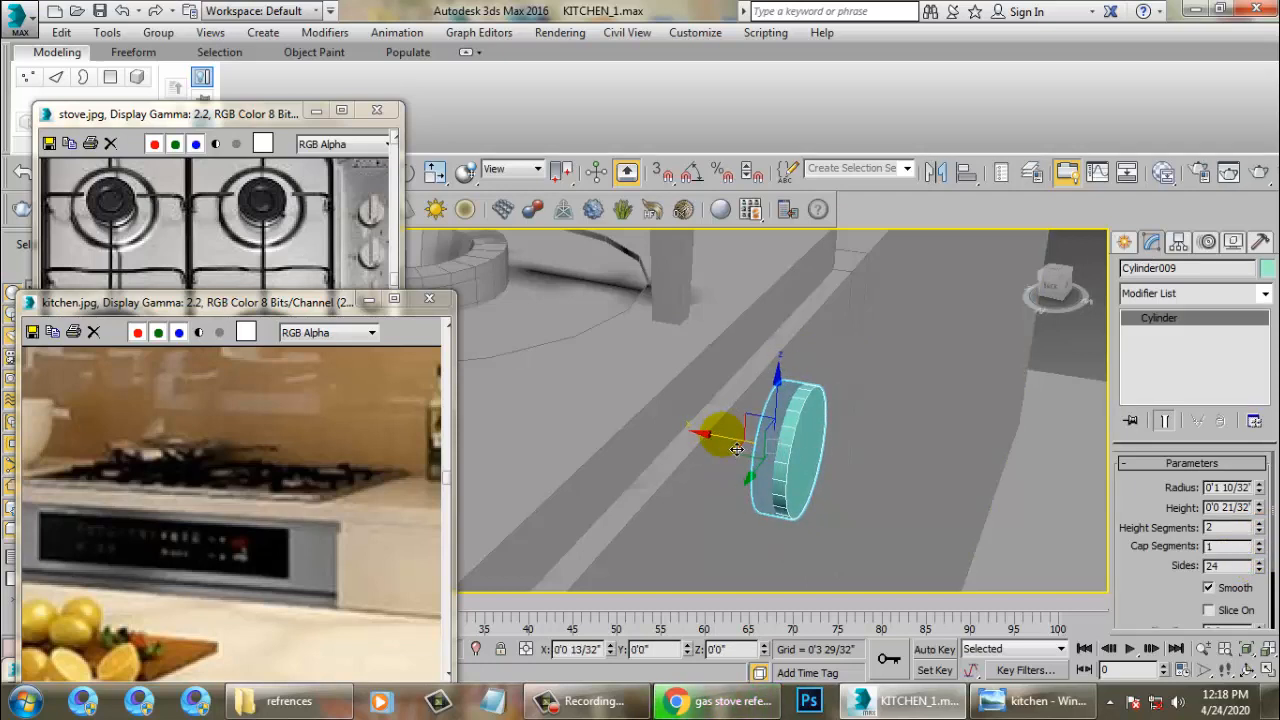
pyautogui.keyDown('alt'); pyautogui.moveTo(729, 434); pyautogui.dragTo(846, 394, button='middle'); pyautogui.keyUp('alt')
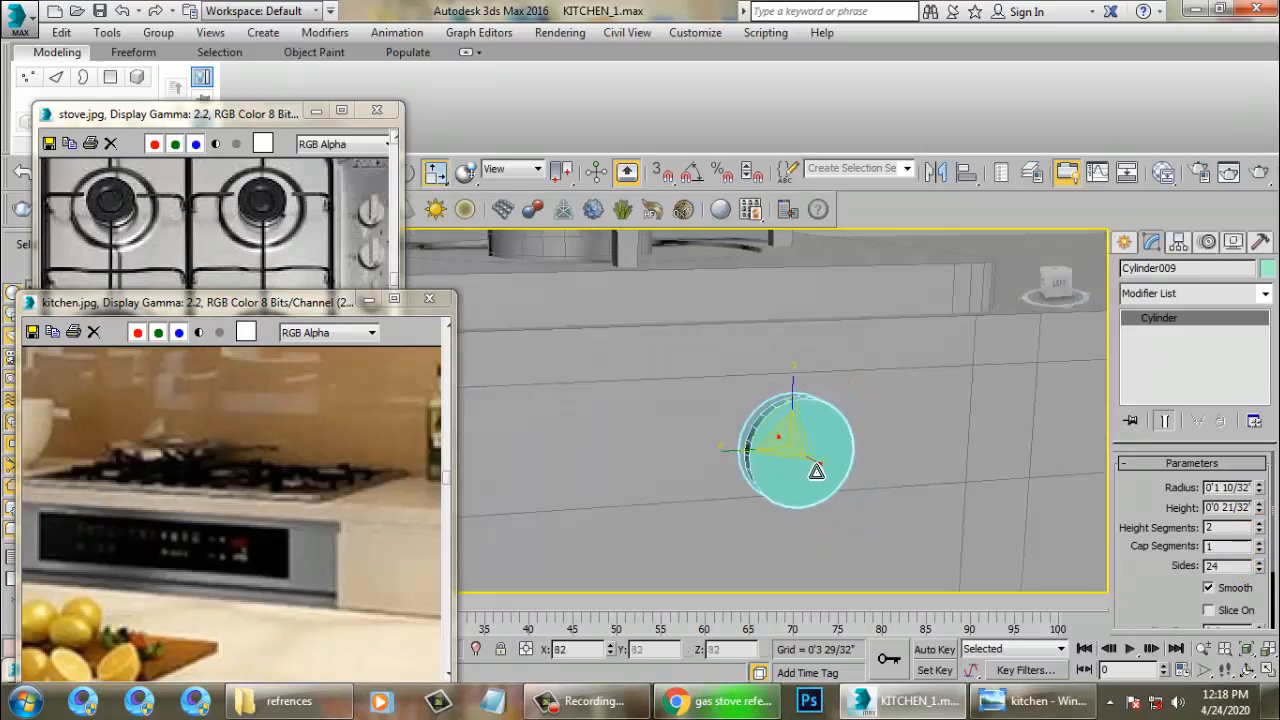
pyautogui.scroll(2, 810, 426)
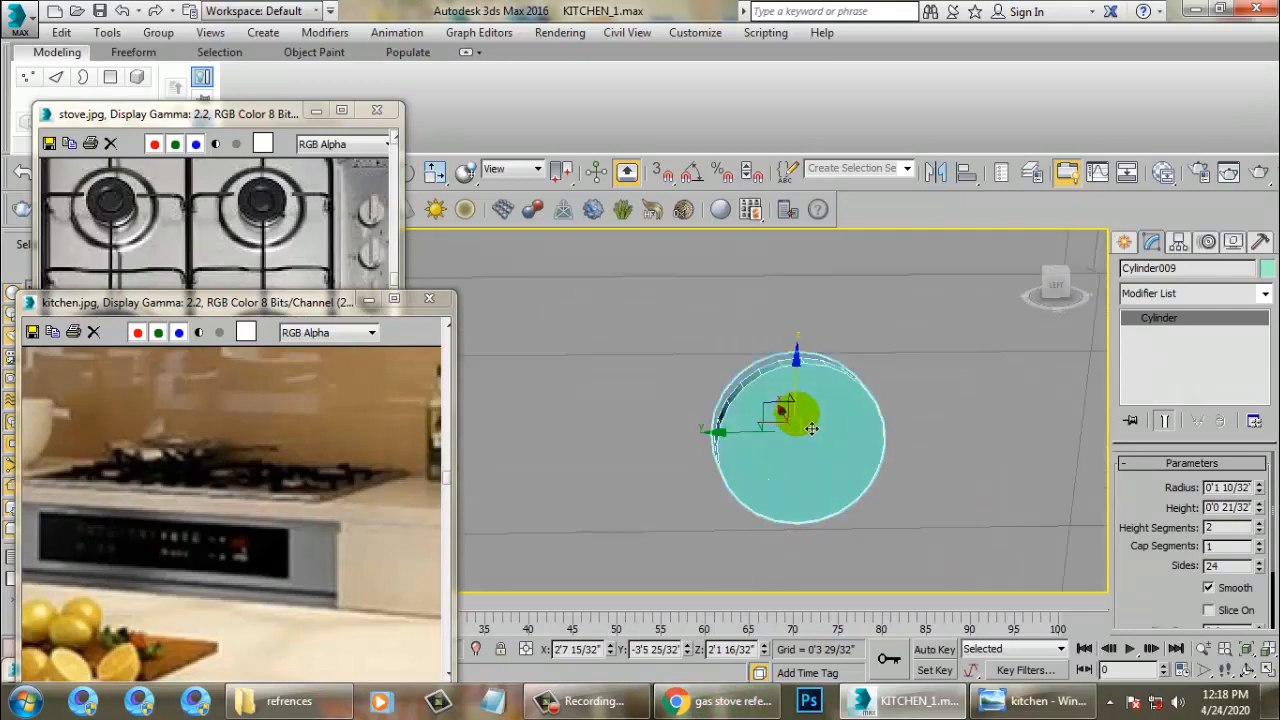
# Step: Convert the cylinder on the cabinet front to an Editable Poly
pyautogui.moveTo(811, 428)
pyautogui.keyDown('alt'); pyautogui.mouseDown(button='middle')
pyautogui.moveTo(828, 437)
pyautogui.moveTo(808, 423)
pyautogui.mouseUp(button='middle'); pyautogui.keyUp('alt')
pyautogui.rightClick(814, 368)
pyautogui.moveTo(885, 556)
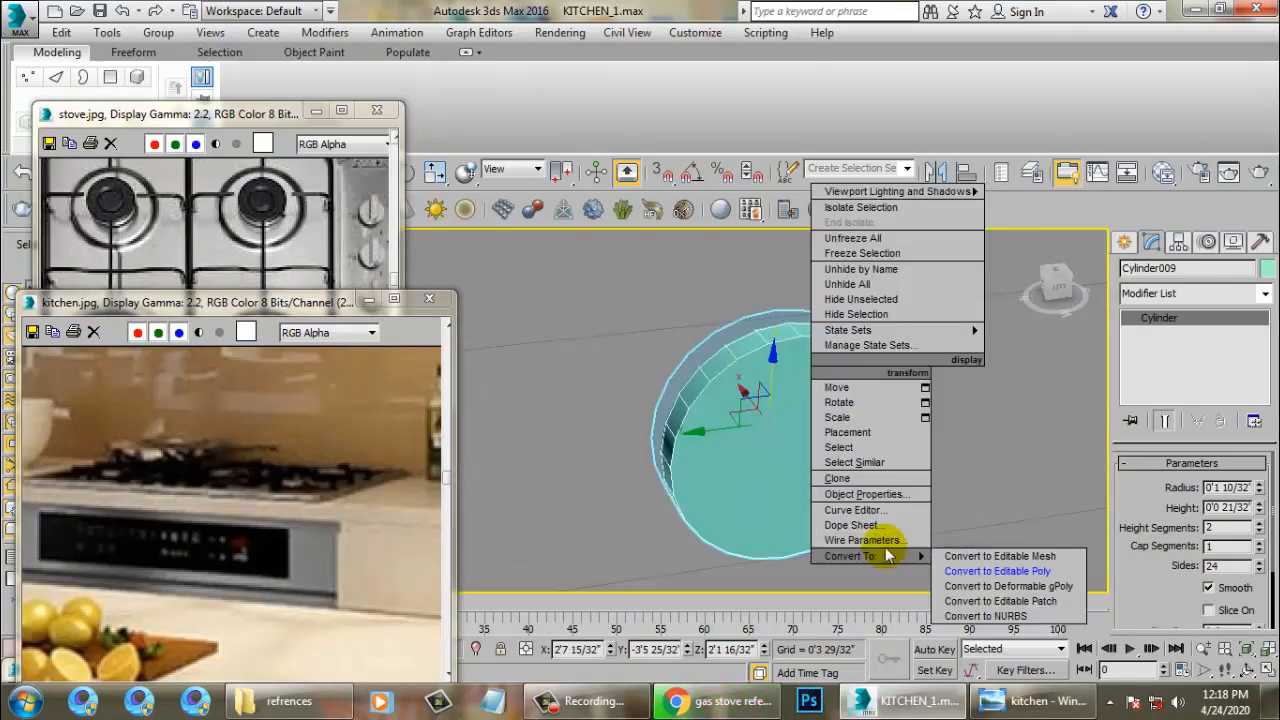
pyautogui.click(985, 571)
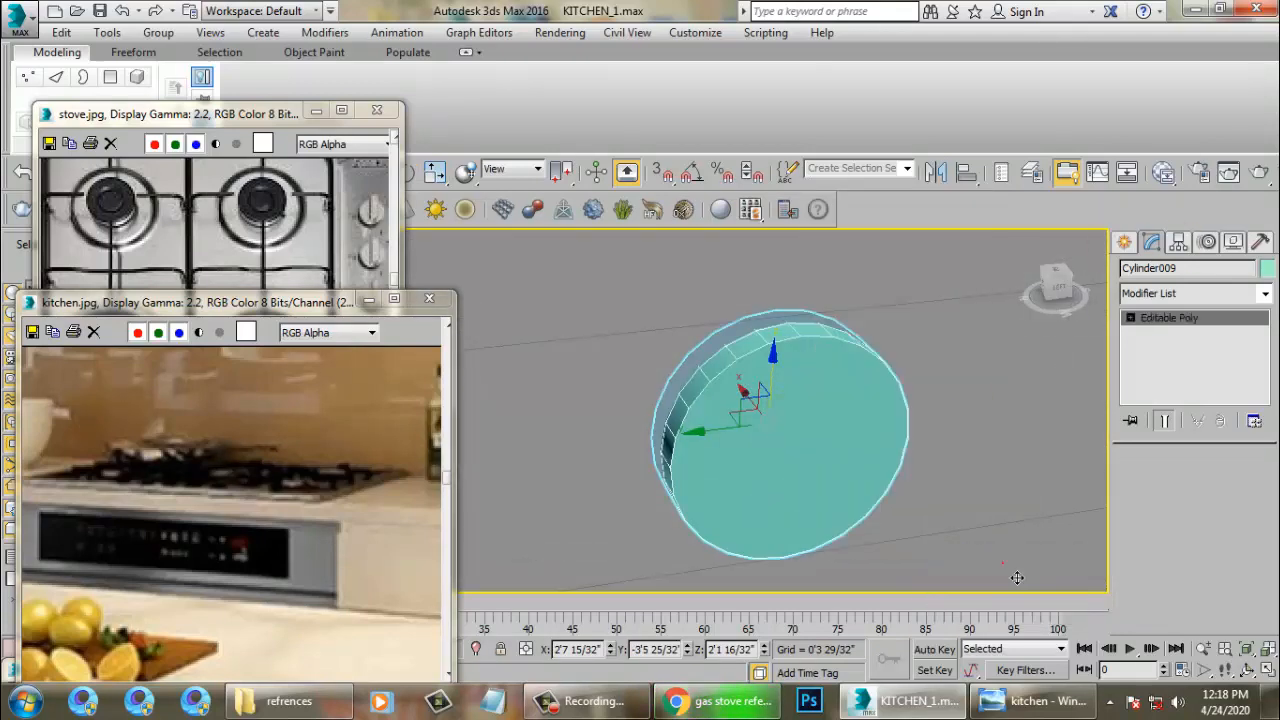
# Step: Cut two parallel vertical edges across the front face of the knob cylinder to mark off a central strip
pyautogui.rightClick(803, 452)
pyautogui.click(765, 298)
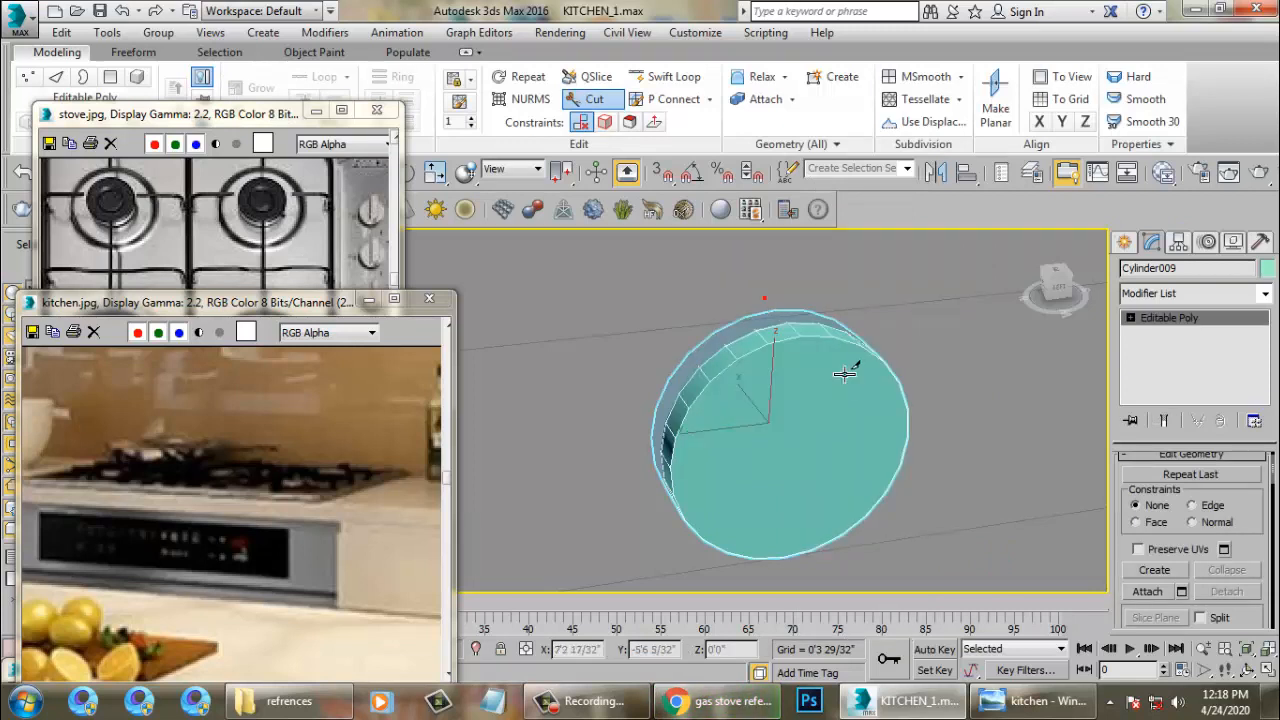
pyautogui.keyDown('alt'); pyautogui.moveTo(845, 373); pyautogui.dragTo(773, 363, button='middle'); pyautogui.keyUp('alt')
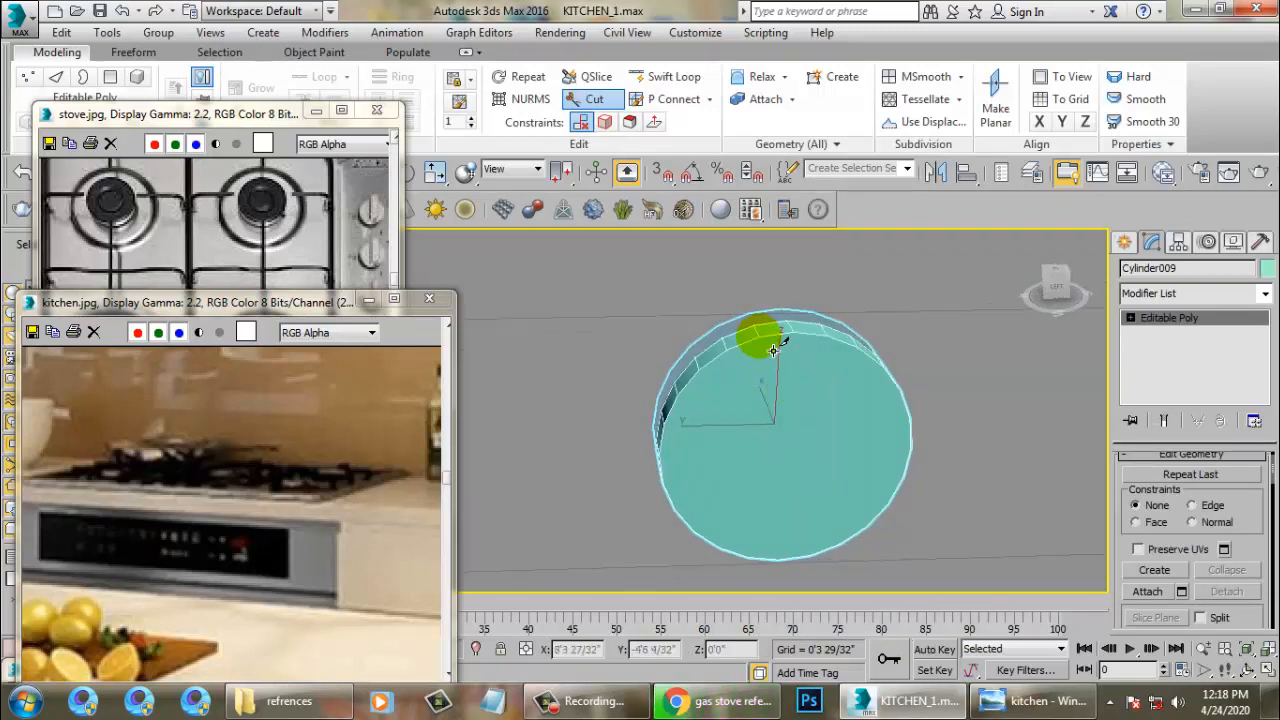
pyautogui.keyDown('alt'); pyautogui.moveTo(780, 525); pyautogui.dragTo(775, 567, button='middle'); pyautogui.keyUp('alt')
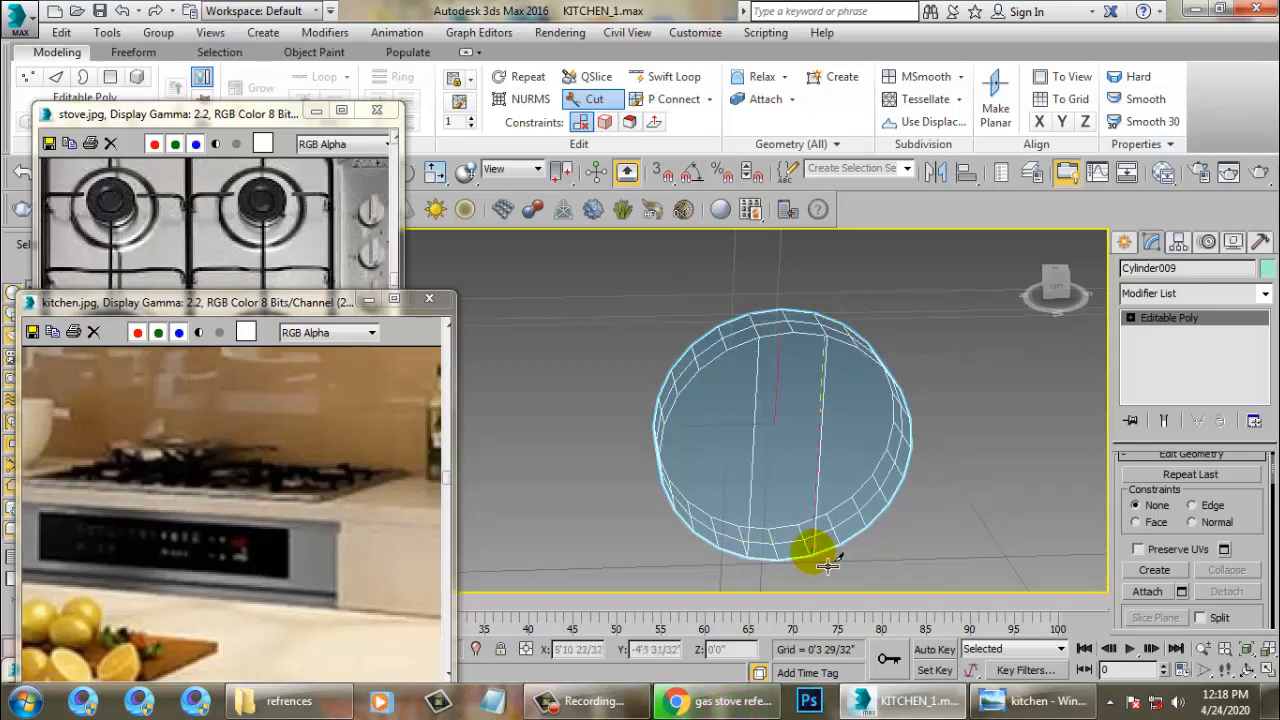
pyautogui.click(836, 346)
pyautogui.click(818, 550)
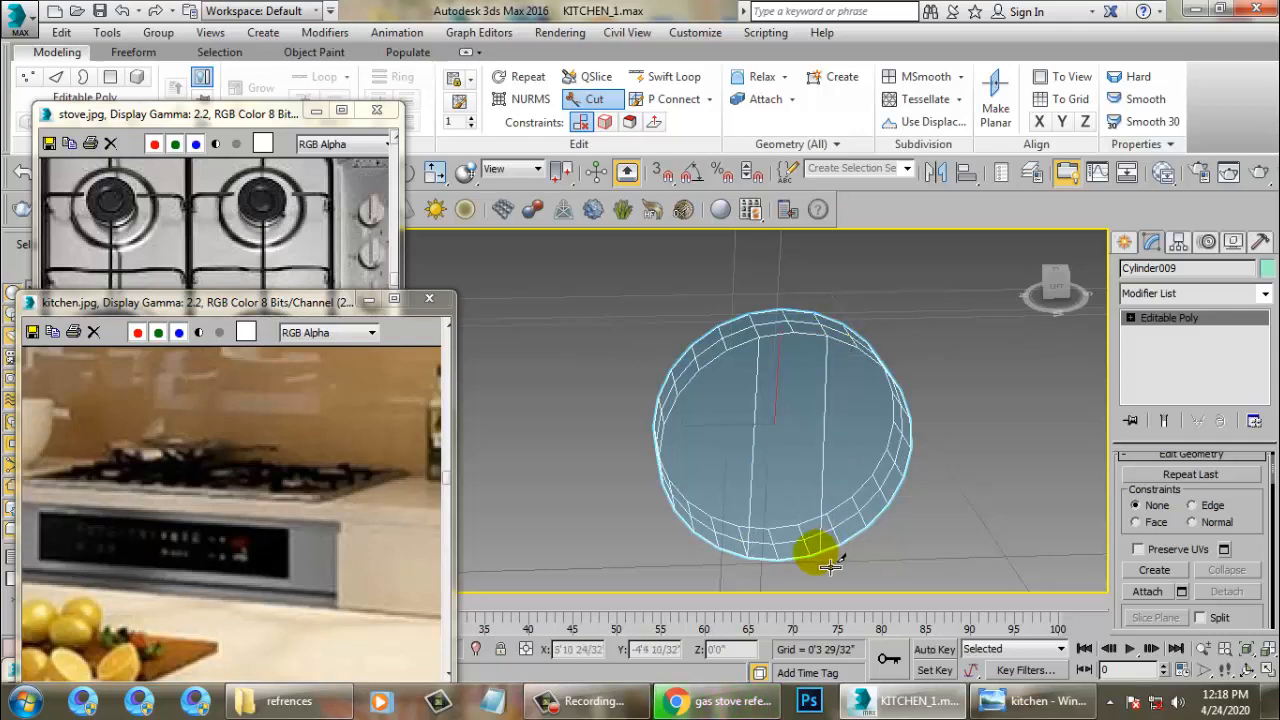
pyautogui.rightClick(926, 307)
pyautogui.press('F3')
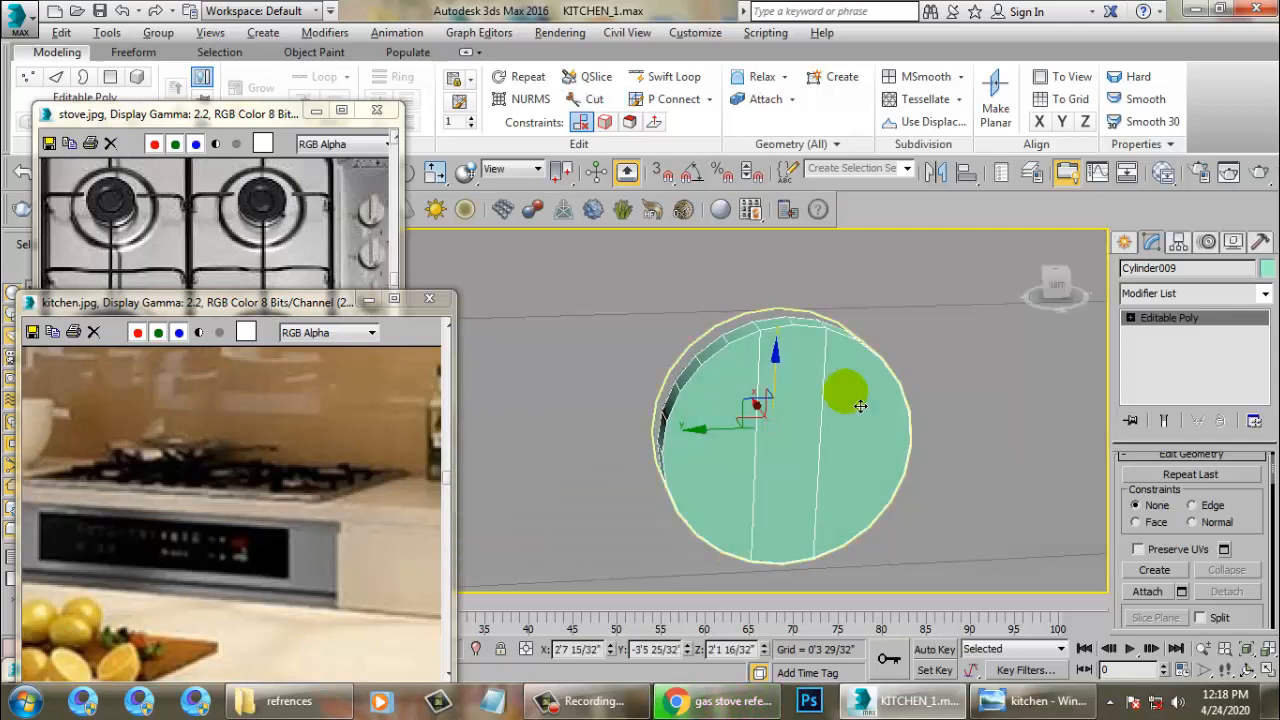
# Step: Bevel the knob's central strip polygon with a height of 0'0 21/32" and an outline of -0'0 8/32" to form the grip
pyautogui.press('4')
pyautogui.click(807, 436)
pyautogui.keyDown('alt'); pyautogui.moveTo(807, 436); pyautogui.dragTo(863, 426, button='middle'); pyautogui.keyUp('alt')
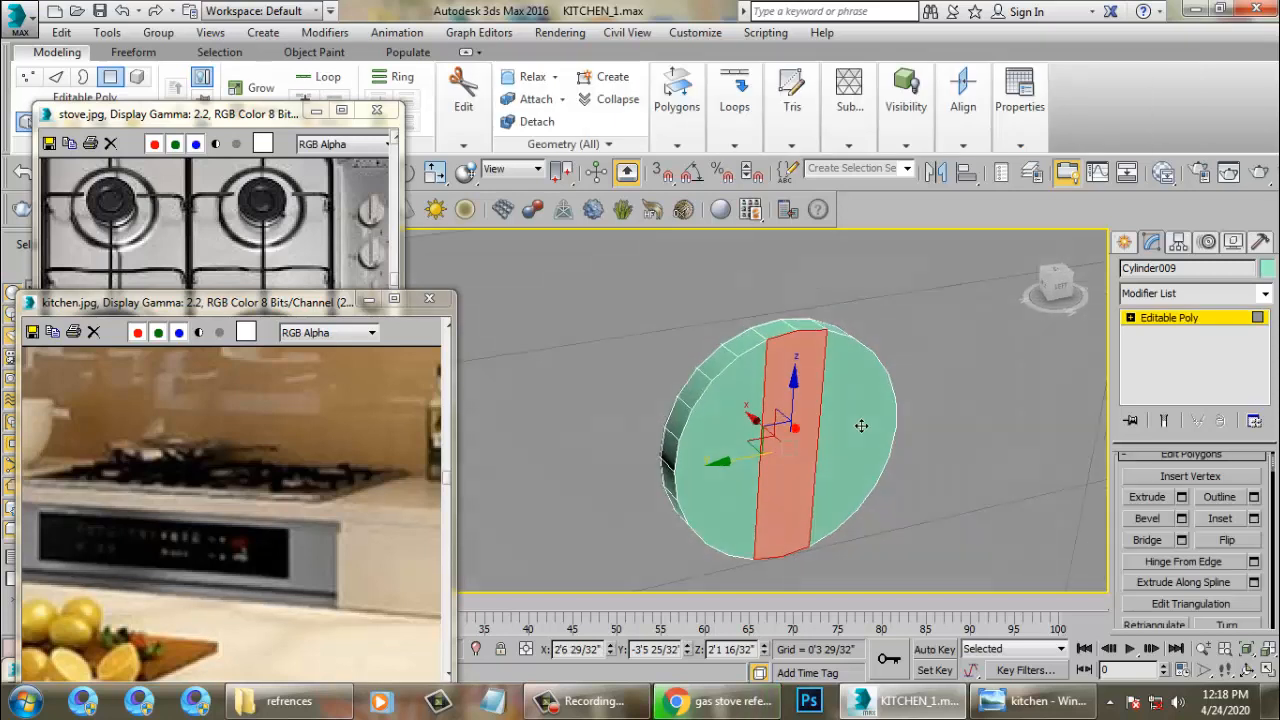
pyautogui.click(1181, 518)
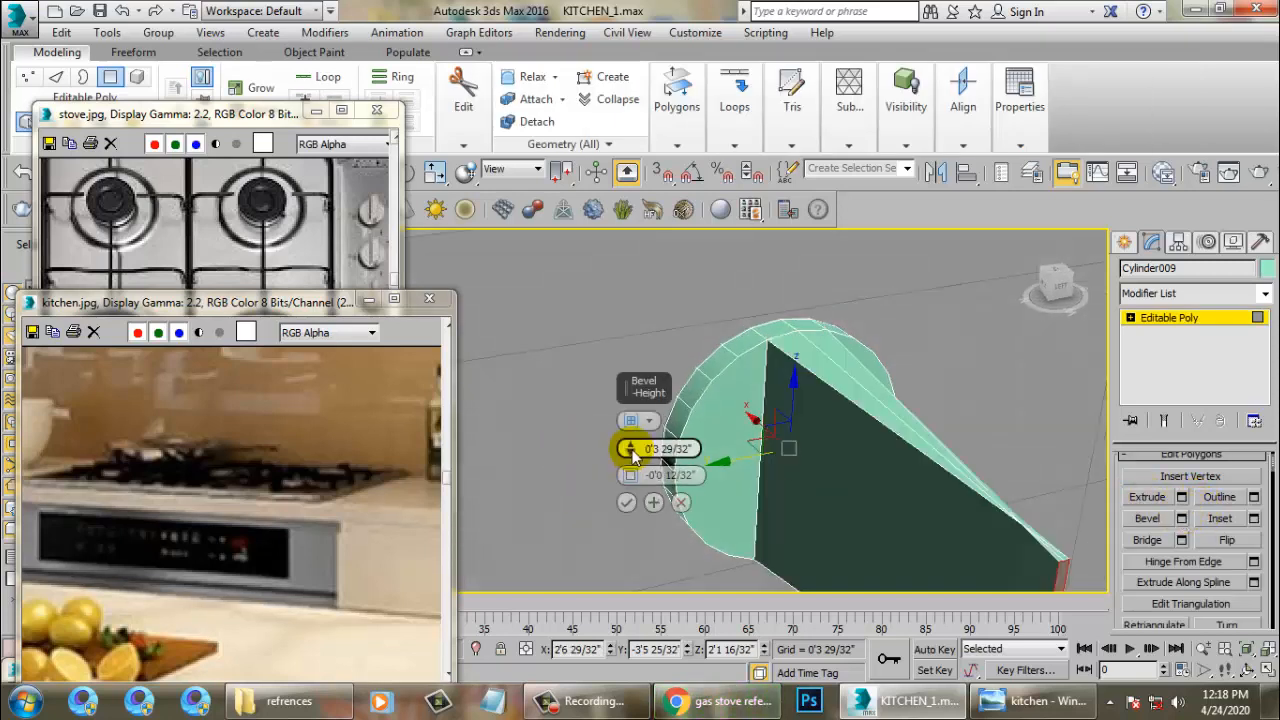
pyautogui.moveTo(629, 446); pyautogui.dragTo(638, 479)
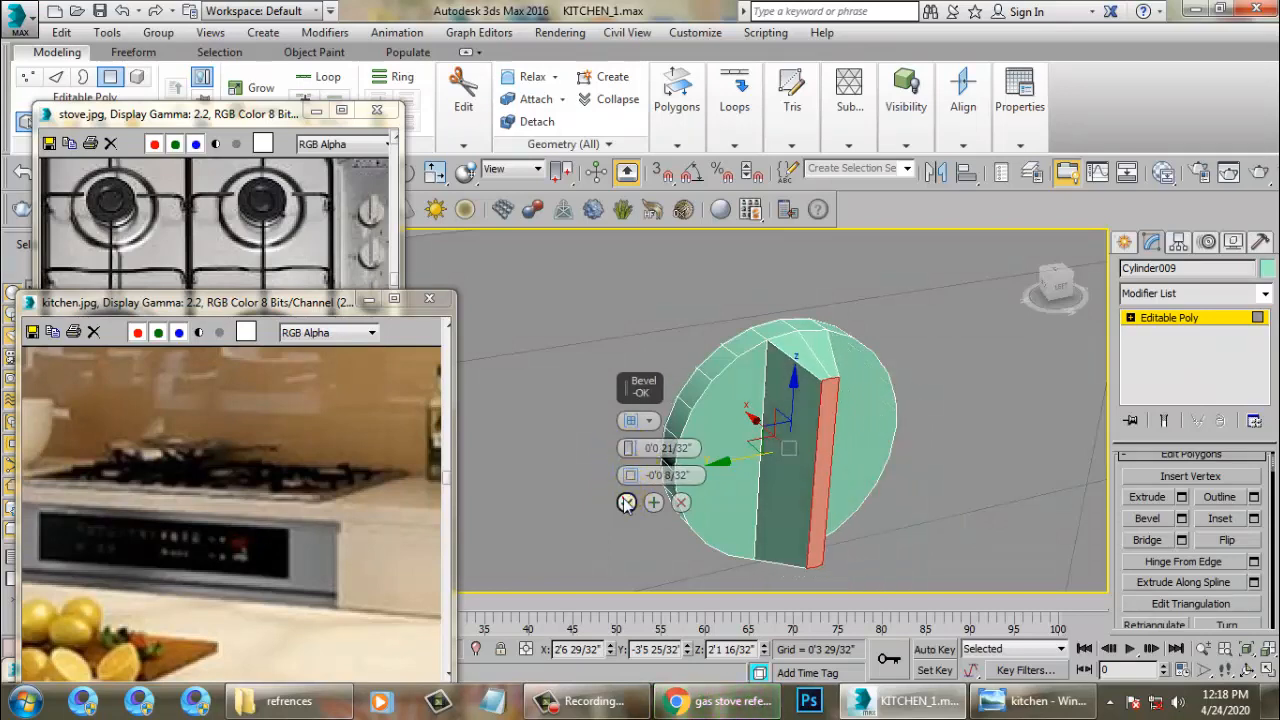
pyautogui.click(625, 499)
pyautogui.click(1215, 322)
# Step: Clone the knob as copies along Y across the cabinet front to make an evenly spaced row of four below the cooktop
pyautogui.scroll(-6, 915, 377)
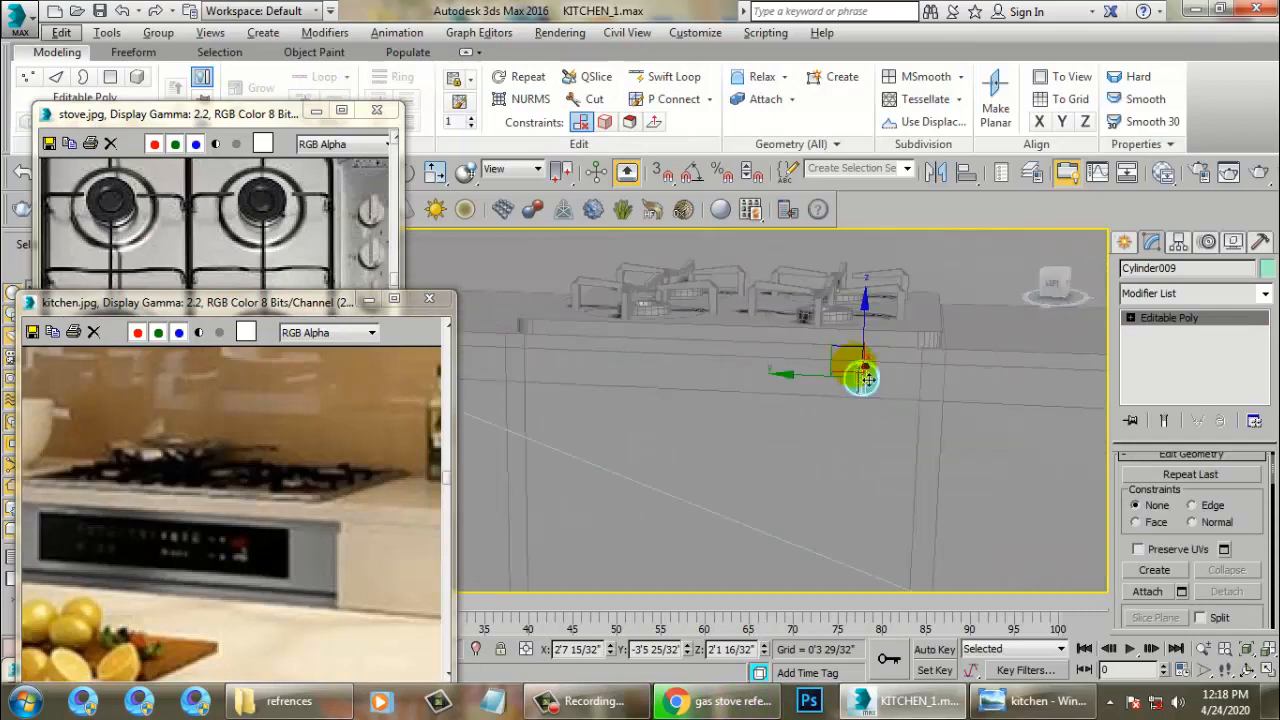
pyautogui.moveTo(892, 394); pyautogui.dragTo(896, 398)
pyautogui.press('w')
pyautogui.keyDown('alt'); pyautogui.moveTo(900, 402); pyautogui.dragTo(892, 417, button='middle'); pyautogui.keyUp('alt')
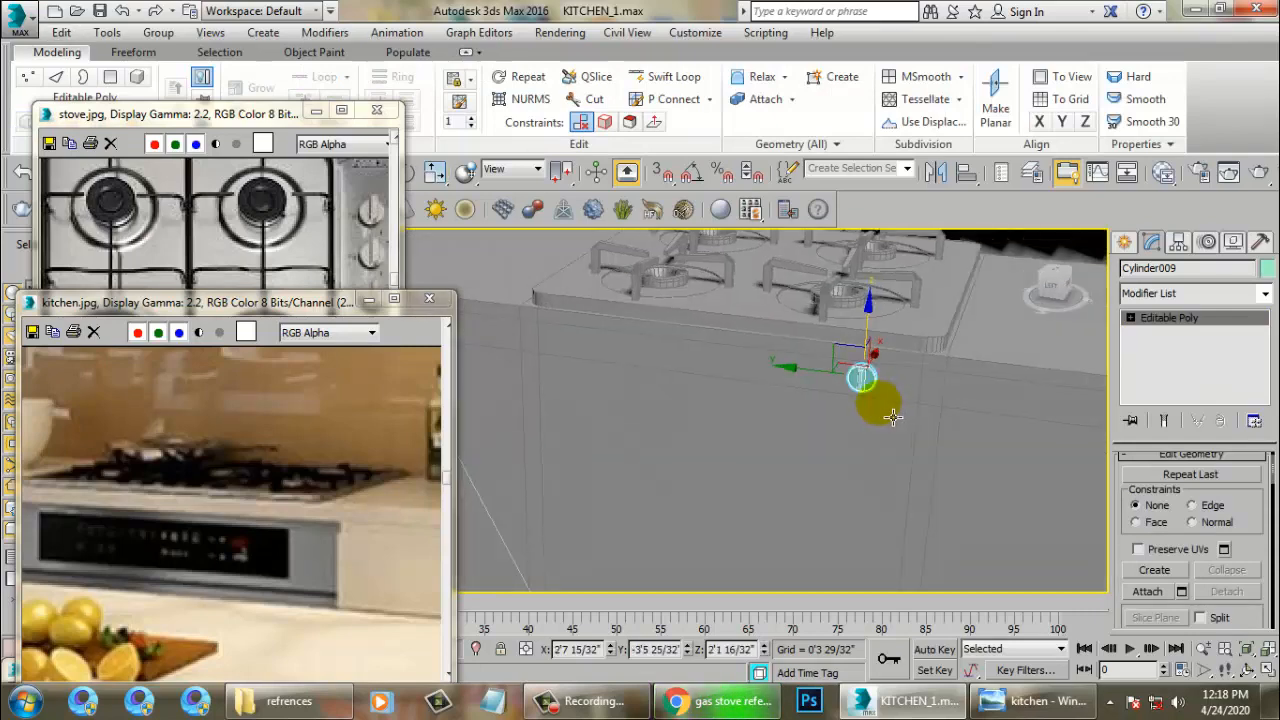
pyautogui.keyDown('shift'); pyautogui.moveTo(810, 377); pyautogui.dragTo(705, 370); pyautogui.keyUp('shift')
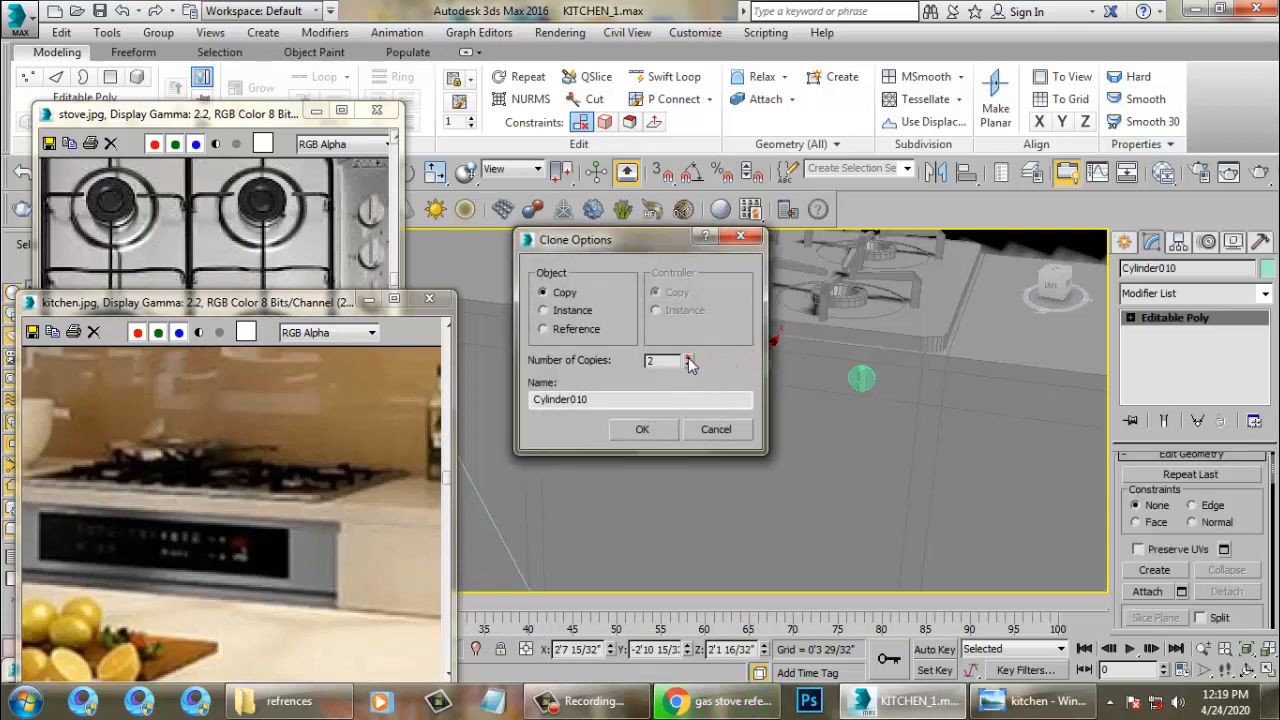
pyautogui.click(643, 429)
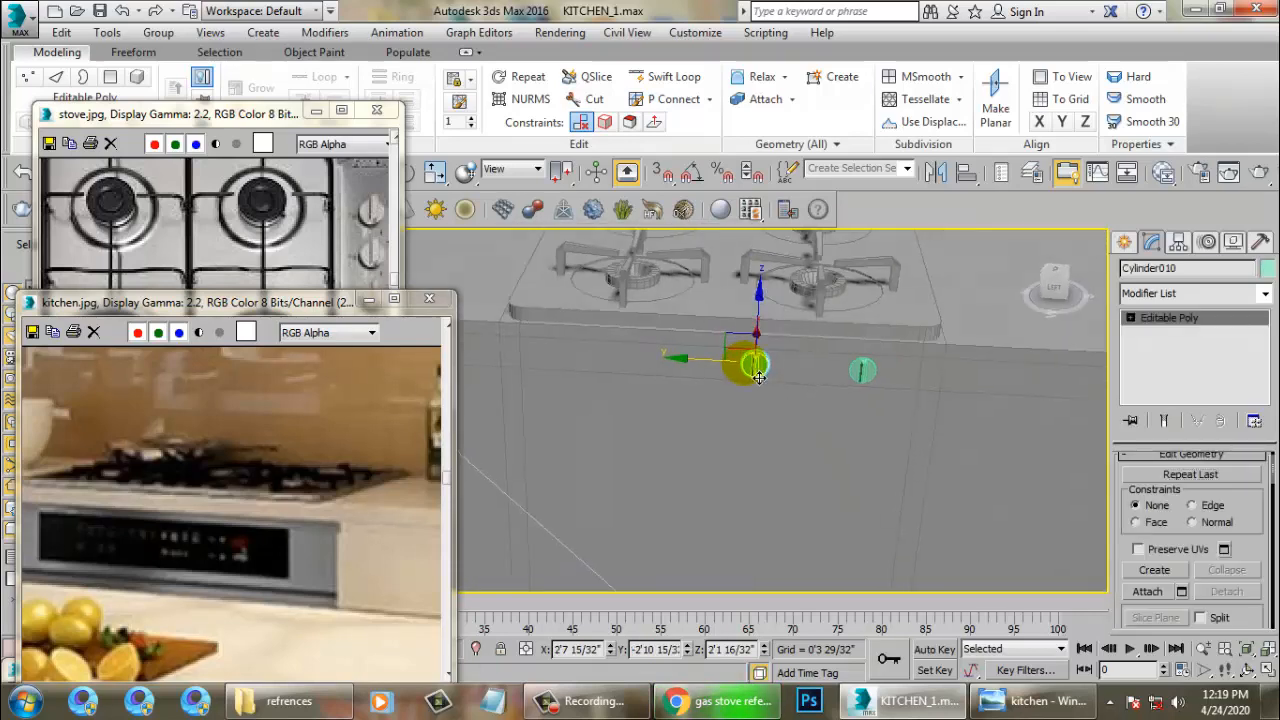
pyautogui.moveTo(722, 377)
pyautogui.keyDown('shift'); pyautogui.mouseDown()
pyautogui.moveTo(609, 363)
pyautogui.moveTo(628, 361)
pyautogui.mouseUp(); pyautogui.keyUp('shift')
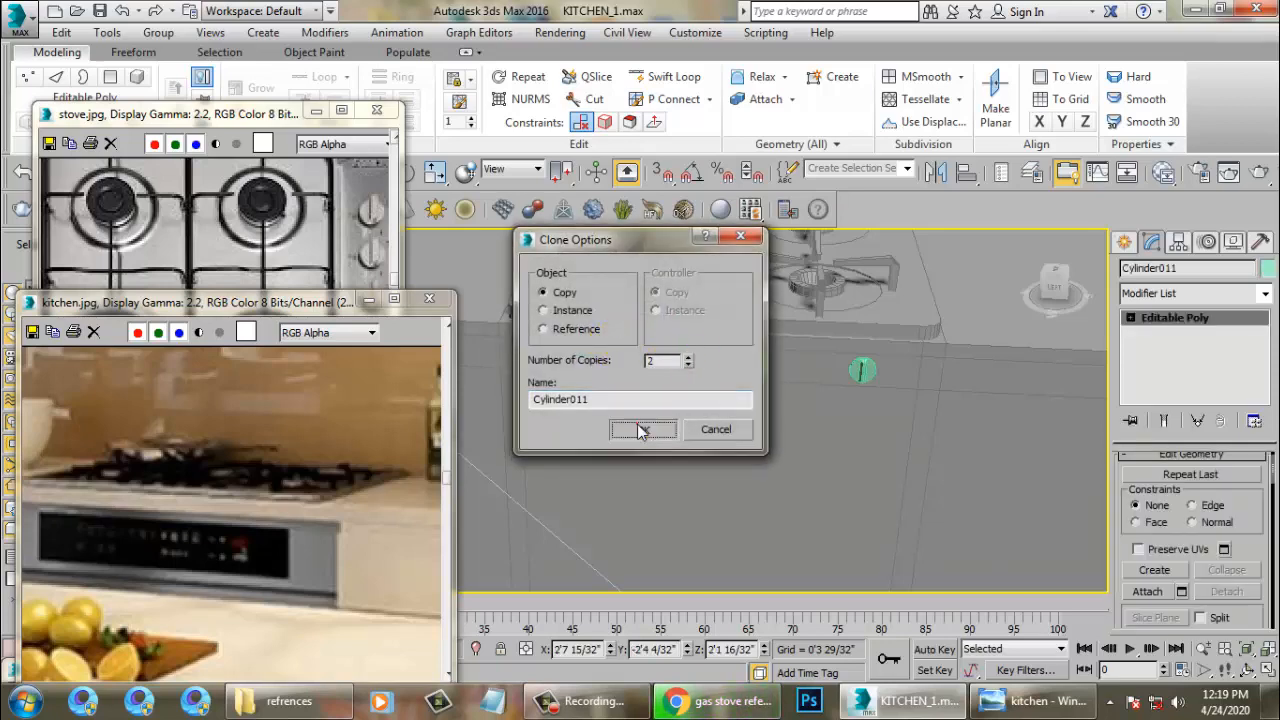
pyautogui.click(641, 430)
# Step: Assign the light grey custom object colour to all objects in the scene and clear the selection
pyautogui.scroll(-5, 790, 427)
pyautogui.moveTo(797, 426)
pyautogui.keyDown('alt'); pyautogui.mouseDown(button='middle')
pyautogui.moveTo(729, 420)
pyautogui.moveTo(790, 422)
pyautogui.mouseUp(button='middle'); pyautogui.keyUp('alt')
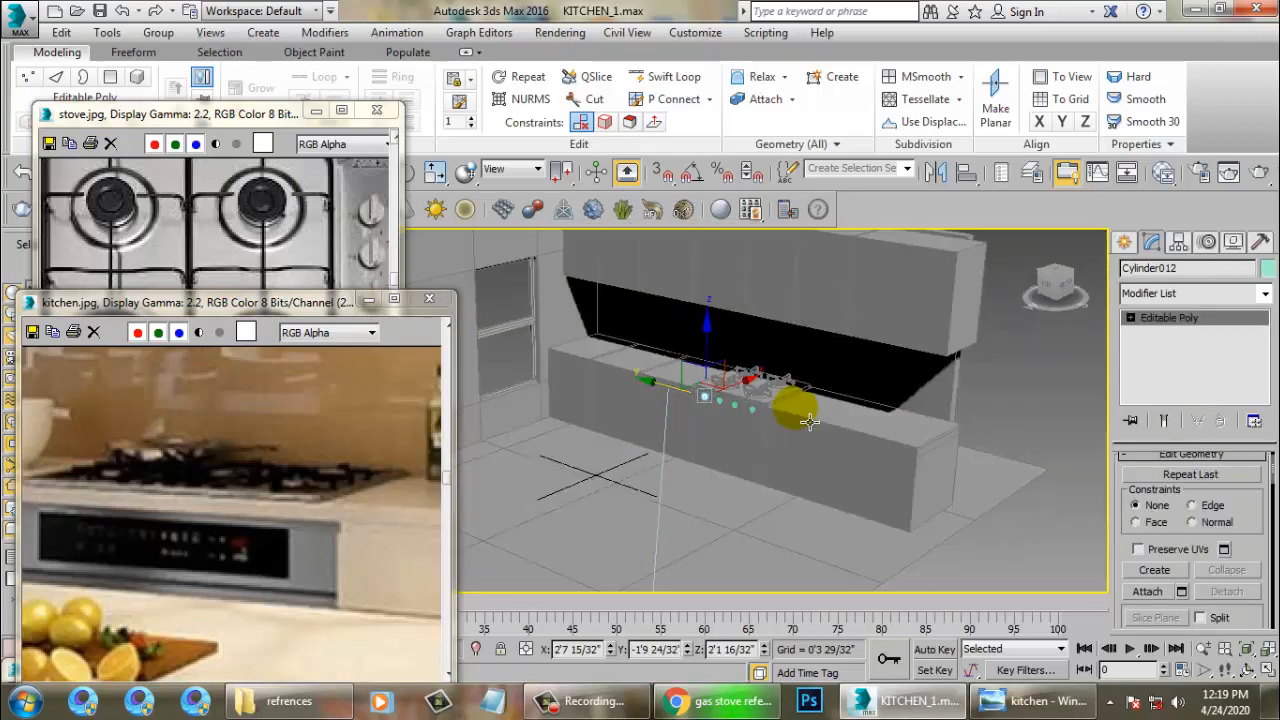
pyautogui.hotkey('ctrl', 'a')
pyautogui.click(1267, 267)
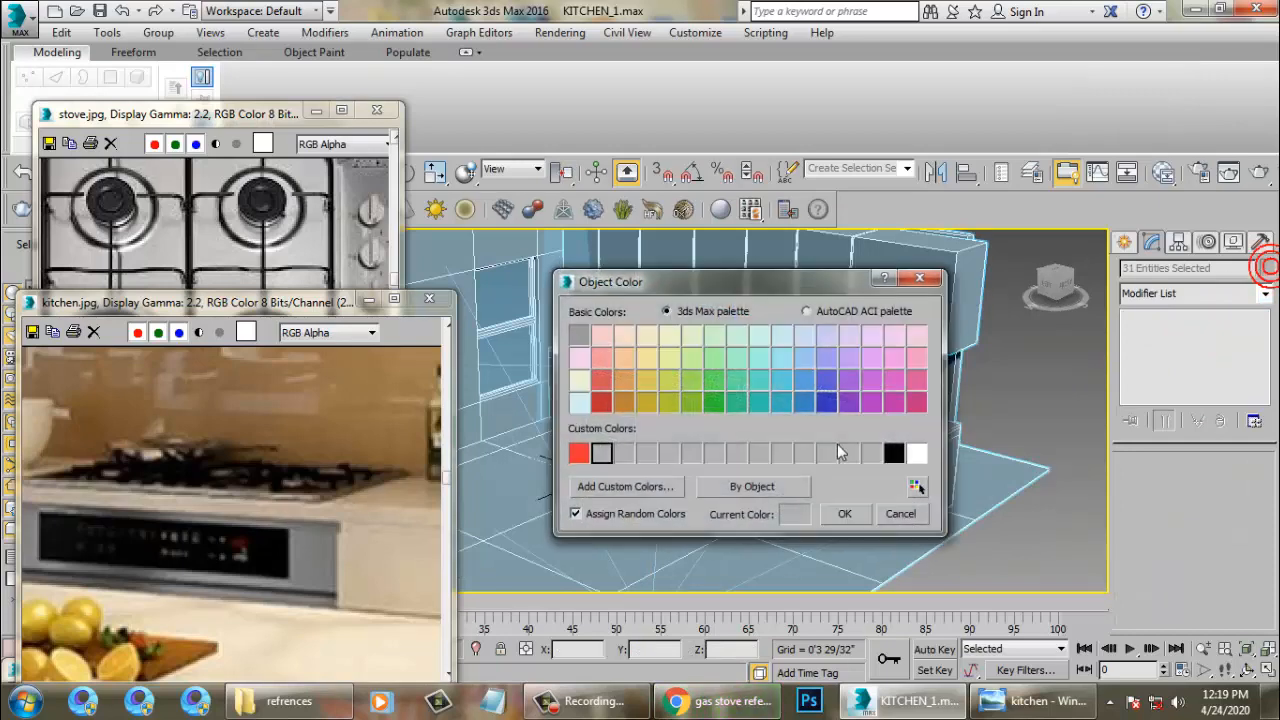
pyautogui.click(846, 517)
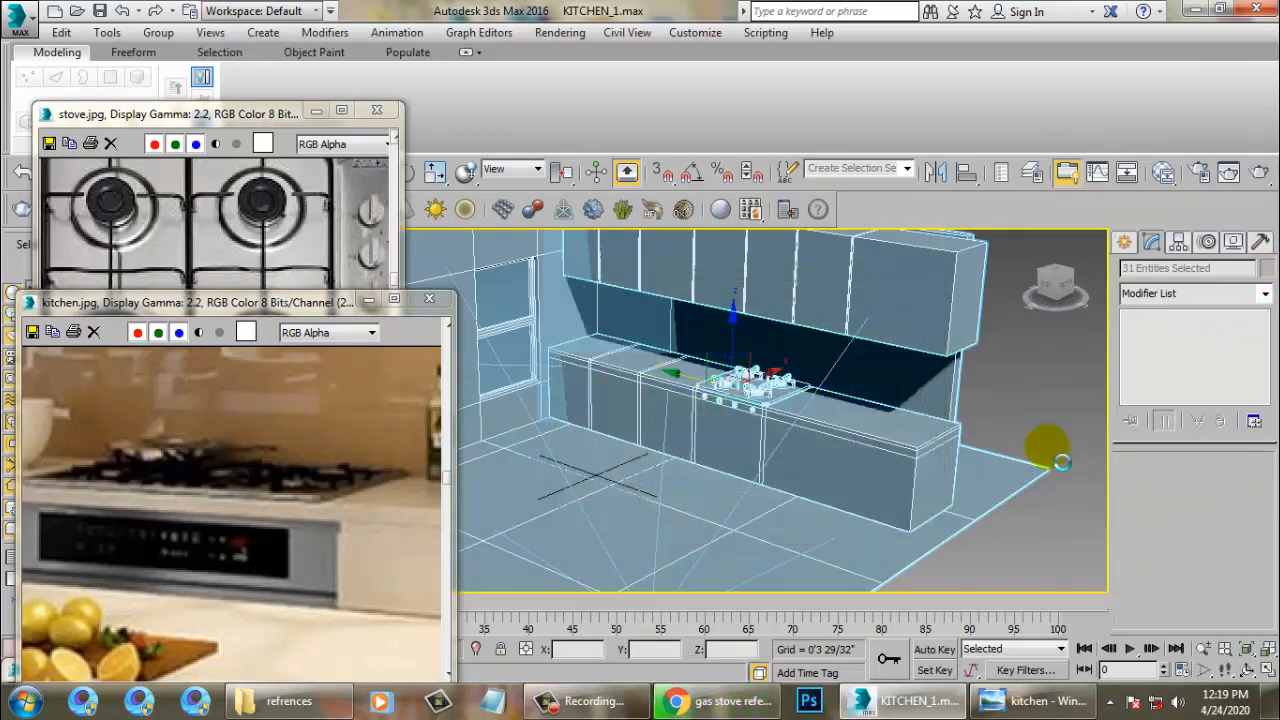
pyautogui.click(1006, 379)
# Step: Examine the countertop items beside the stove in the kitchen reference picture and the matching countertop area in the model
pyautogui.moveTo(723, 415); pyautogui.dragTo(808, 491, button='middle')
pyautogui.scroll(5, 786, 406)
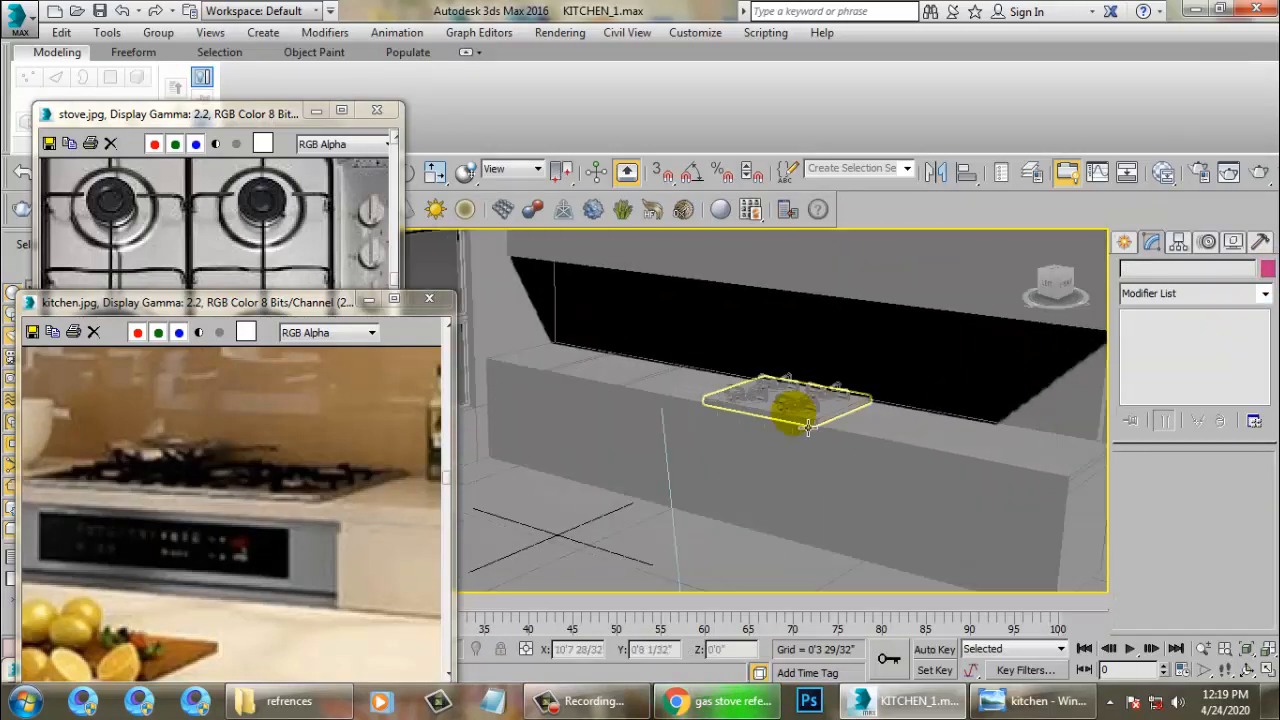
pyautogui.moveTo(125, 476); pyautogui.dragTo(12, 410, button='middle')
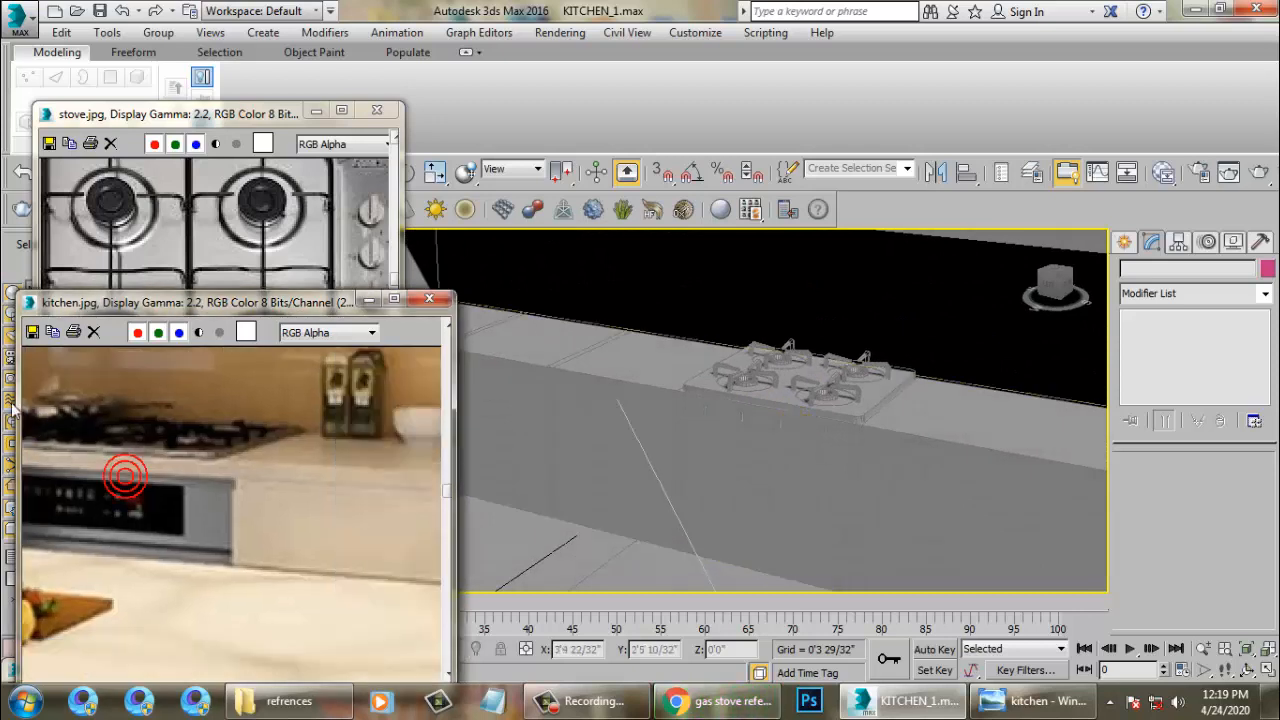
pyautogui.moveTo(354, 462); pyautogui.dragTo(281, 487, button='middle')
pyautogui.scroll(-1, 281, 487)
pyautogui.moveTo(76, 431); pyautogui.dragTo(124, 454, button='middle')
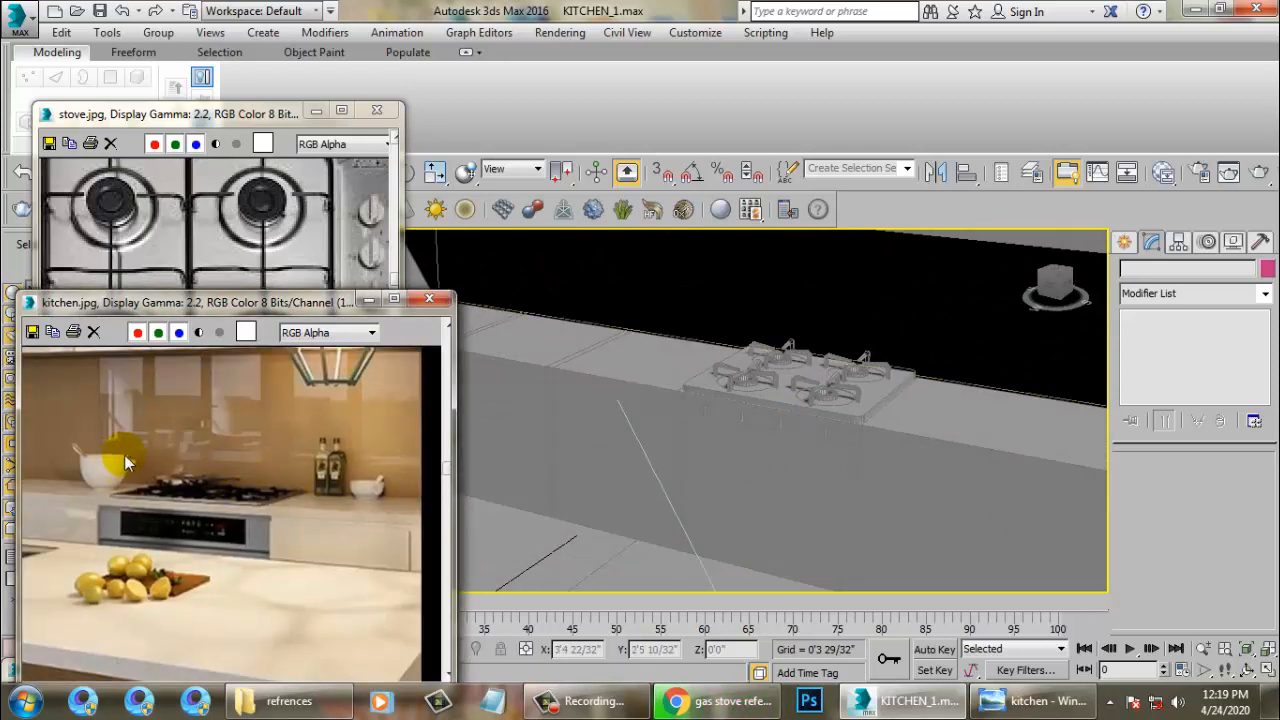
pyautogui.moveTo(342, 464); pyautogui.dragTo(292, 463, button='middle')
pyautogui.scroll(-3, 800, 372)
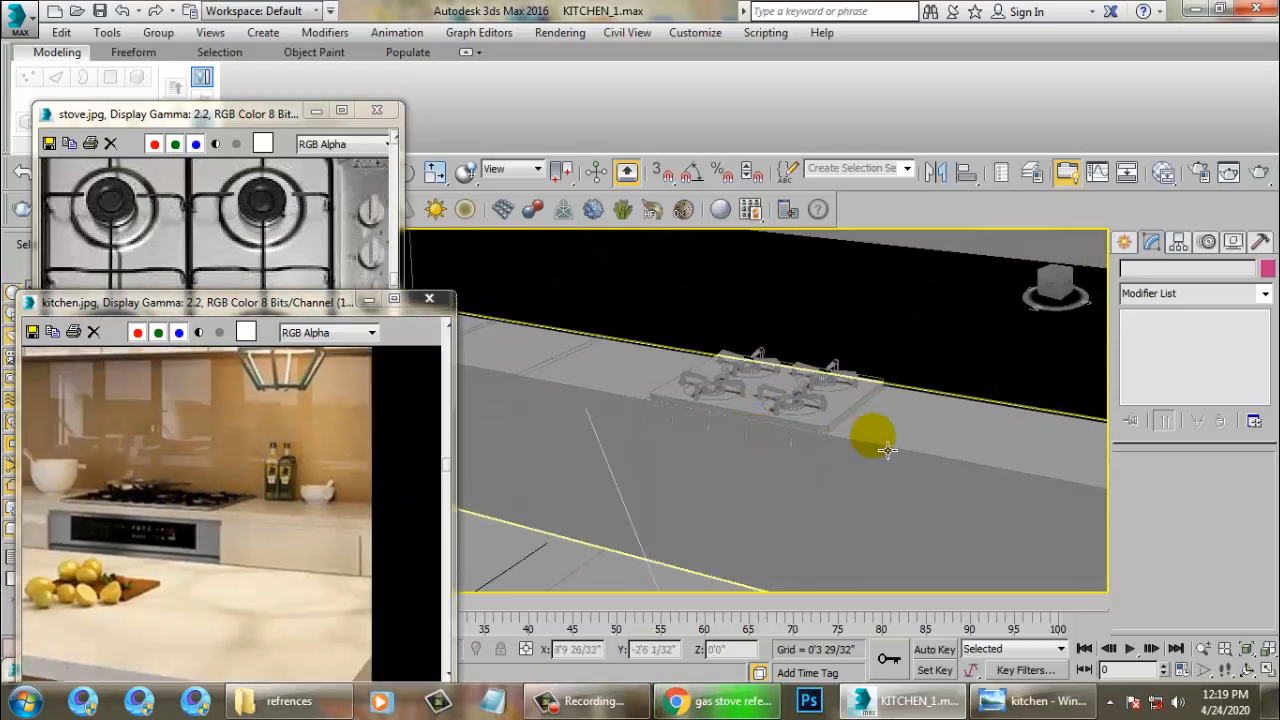
pyautogui.hotkey('alt', 'w')
pyautogui.moveTo(993, 519); pyautogui.dragTo(765, 518, button='middle')
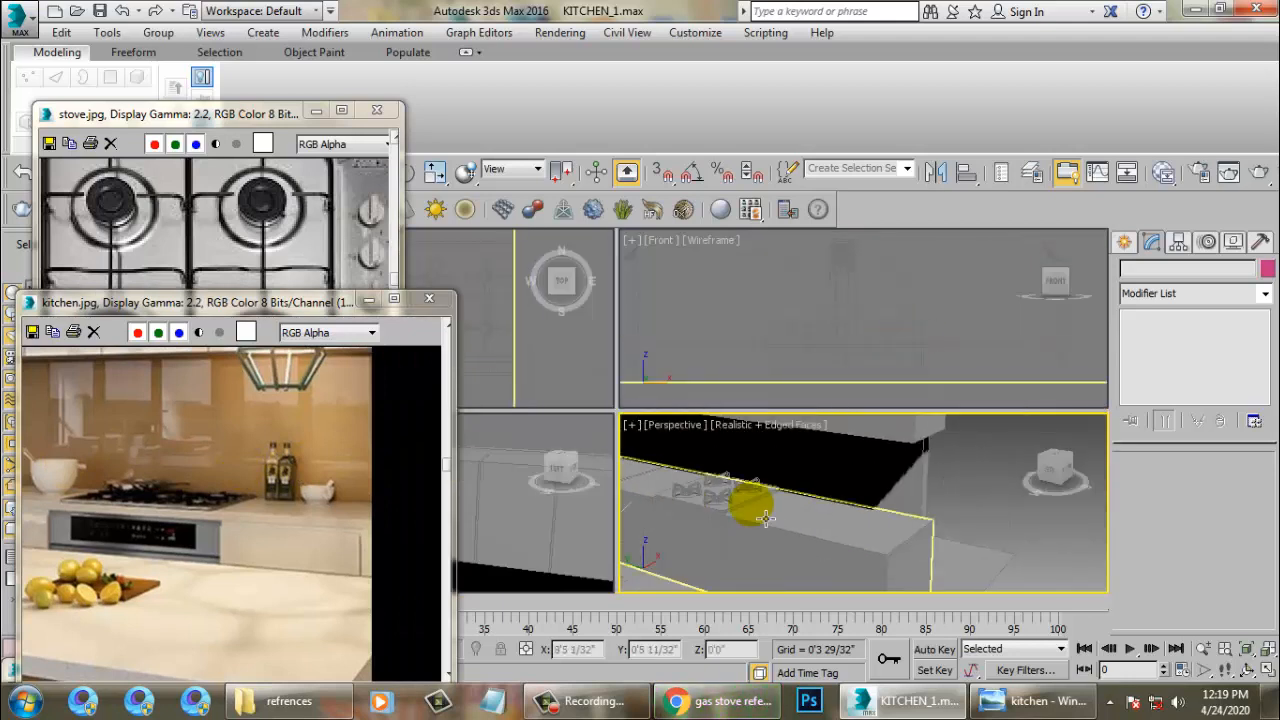
pyautogui.hotkey('alt', 'w')
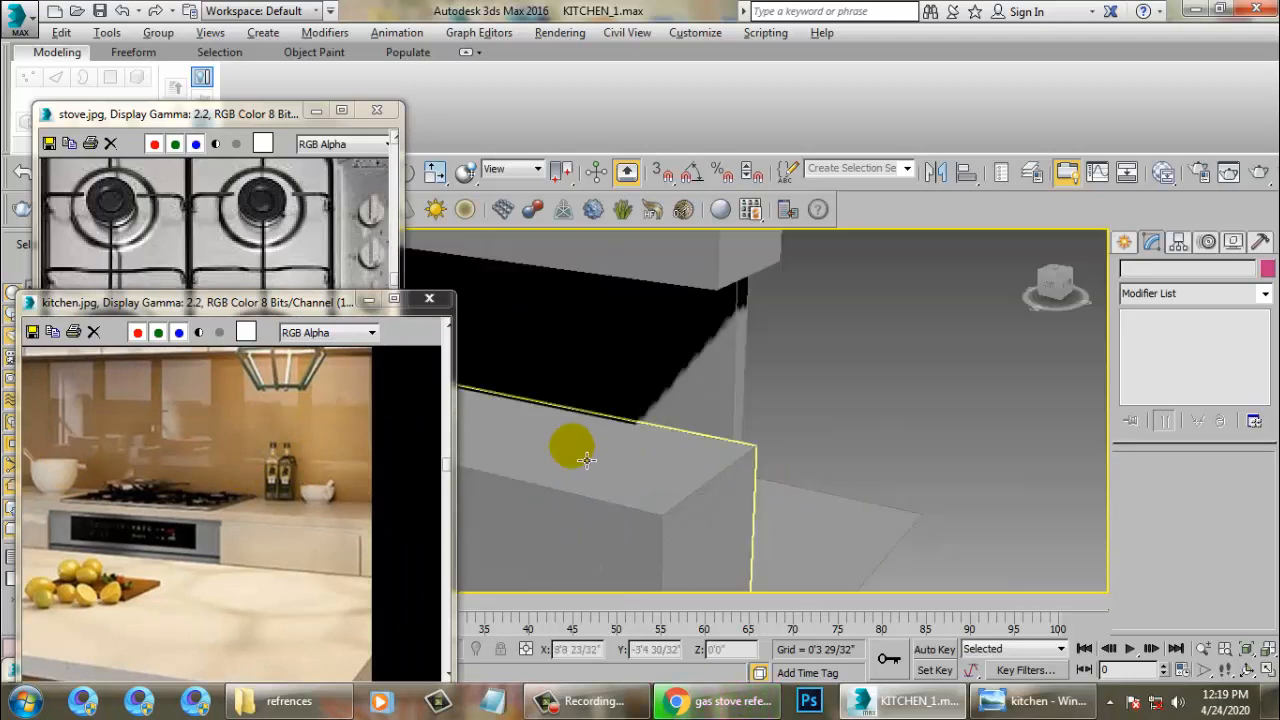
pyautogui.scroll(5, 700, 452)
# Step: Draw a short straight vertical line spline in the Front view, just above the countertop level
pyautogui.click(1122, 242)
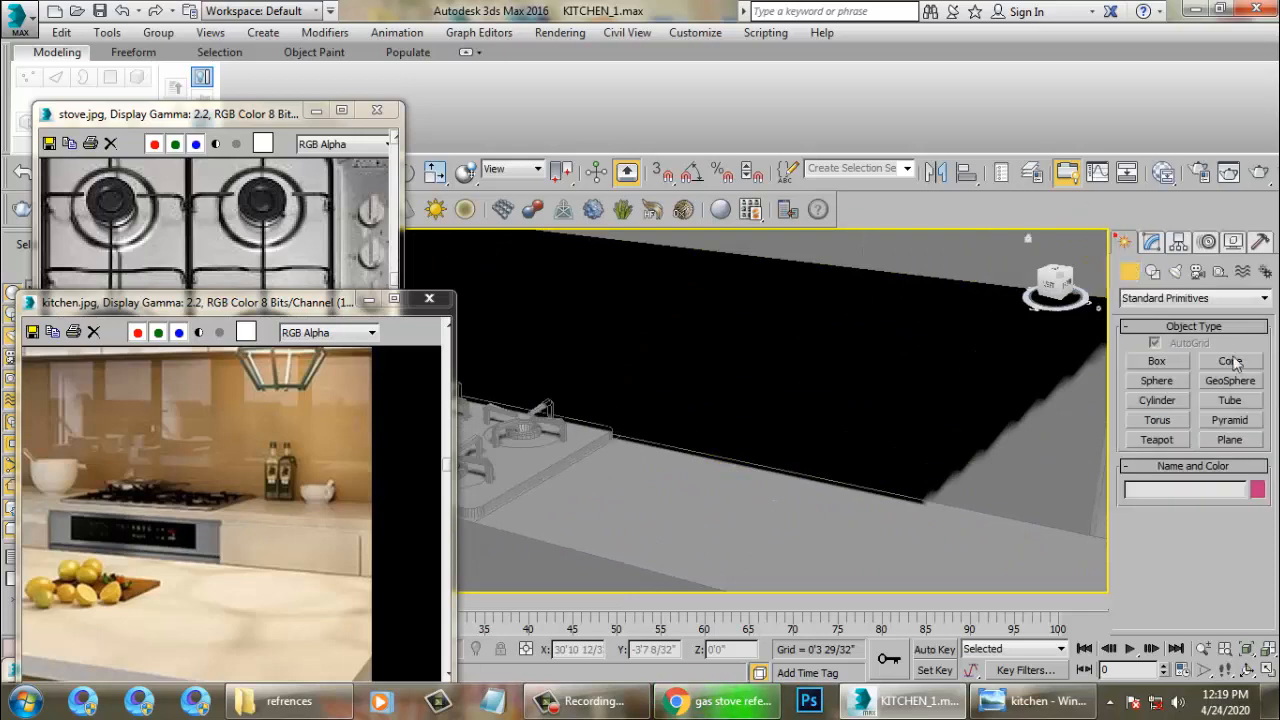
pyautogui.hotkey('alt', 'w')
pyautogui.click(918, 348)
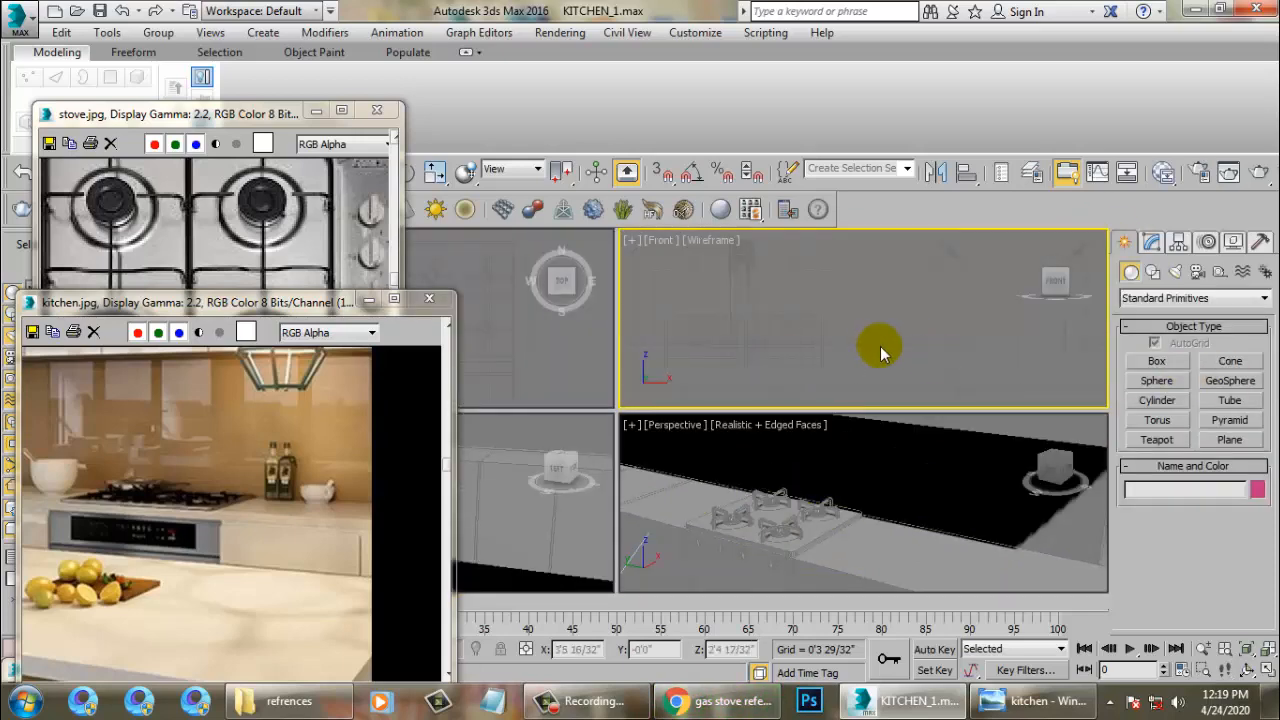
pyautogui.hotkey('alt', 'w')
pyautogui.scroll(-10, 906, 307)
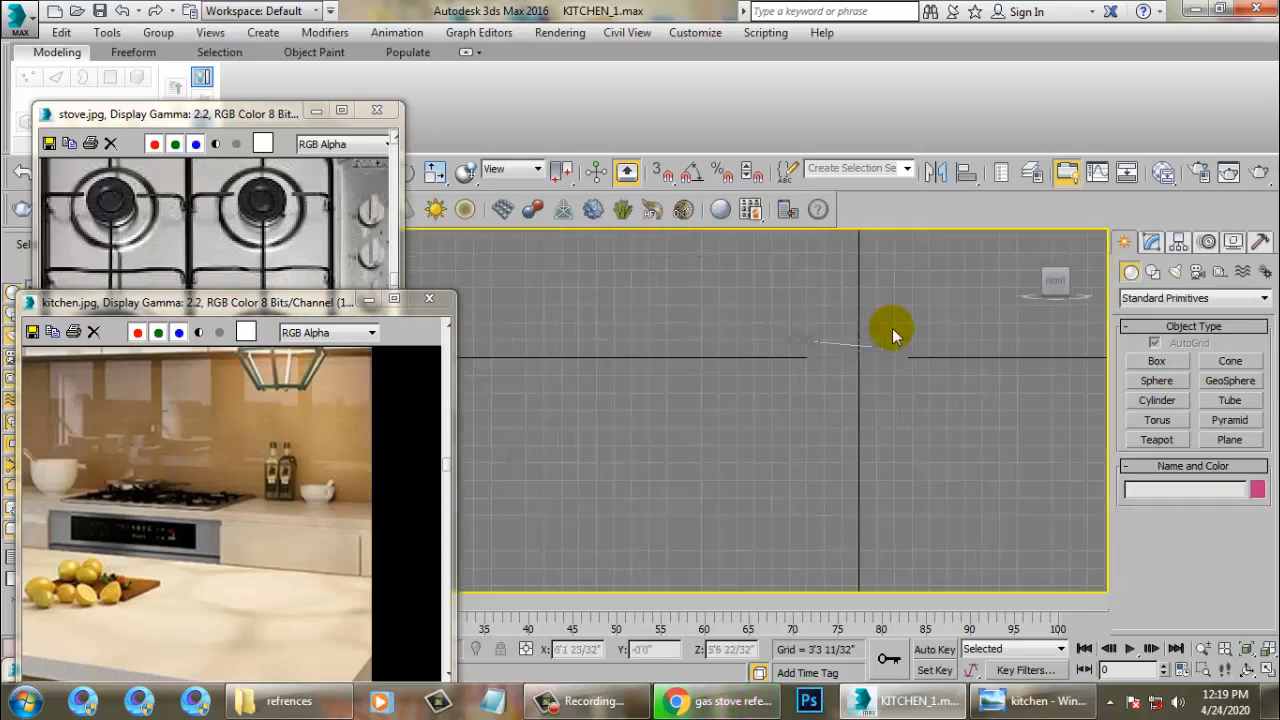
pyautogui.moveTo(892, 330); pyautogui.dragTo(613, 357, button='middle')
pyautogui.hotkey('alt', 'w')
pyautogui.hotkey('alt', 'w')
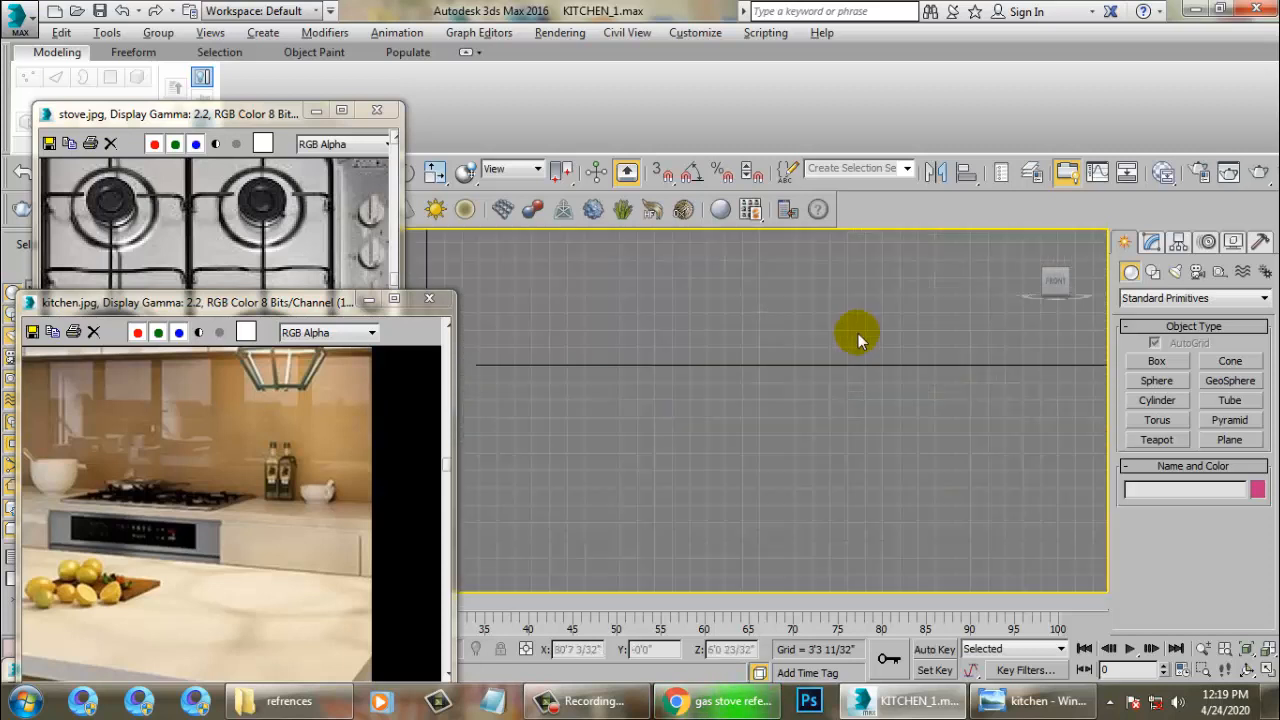
pyautogui.click(1153, 272)
pyautogui.click(1157, 376)
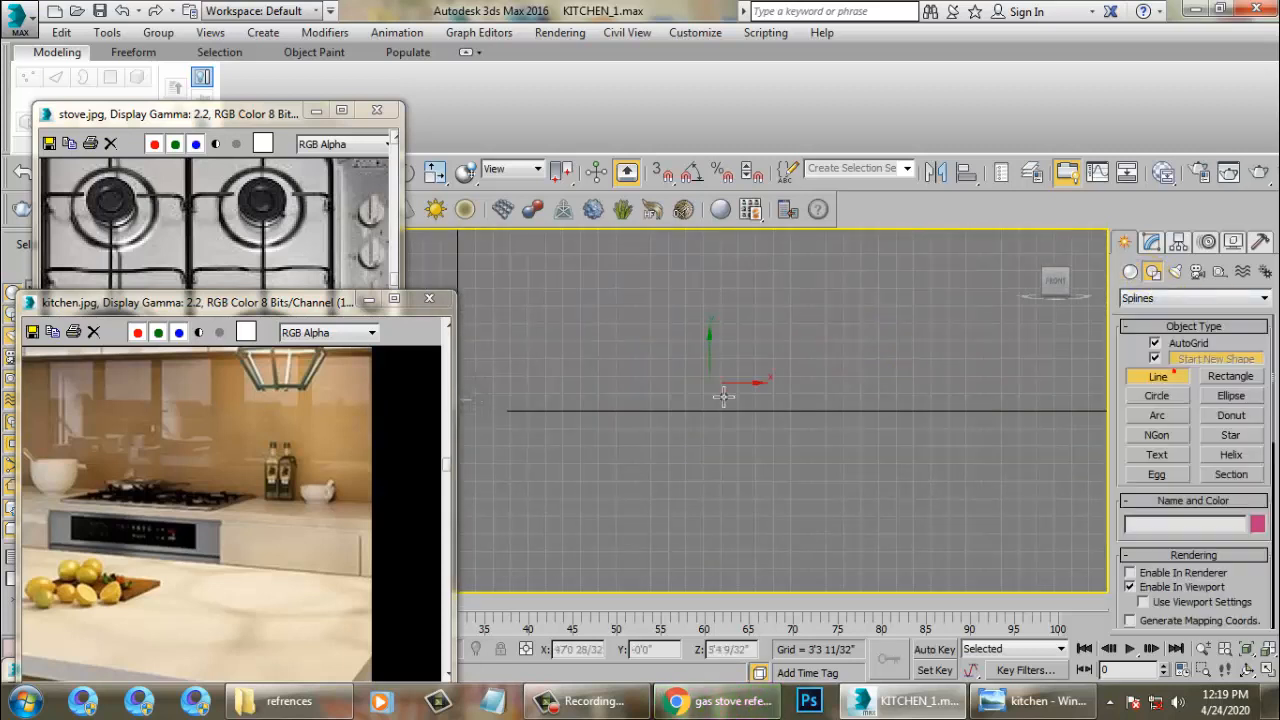
pyautogui.scroll(3, 690, 405)
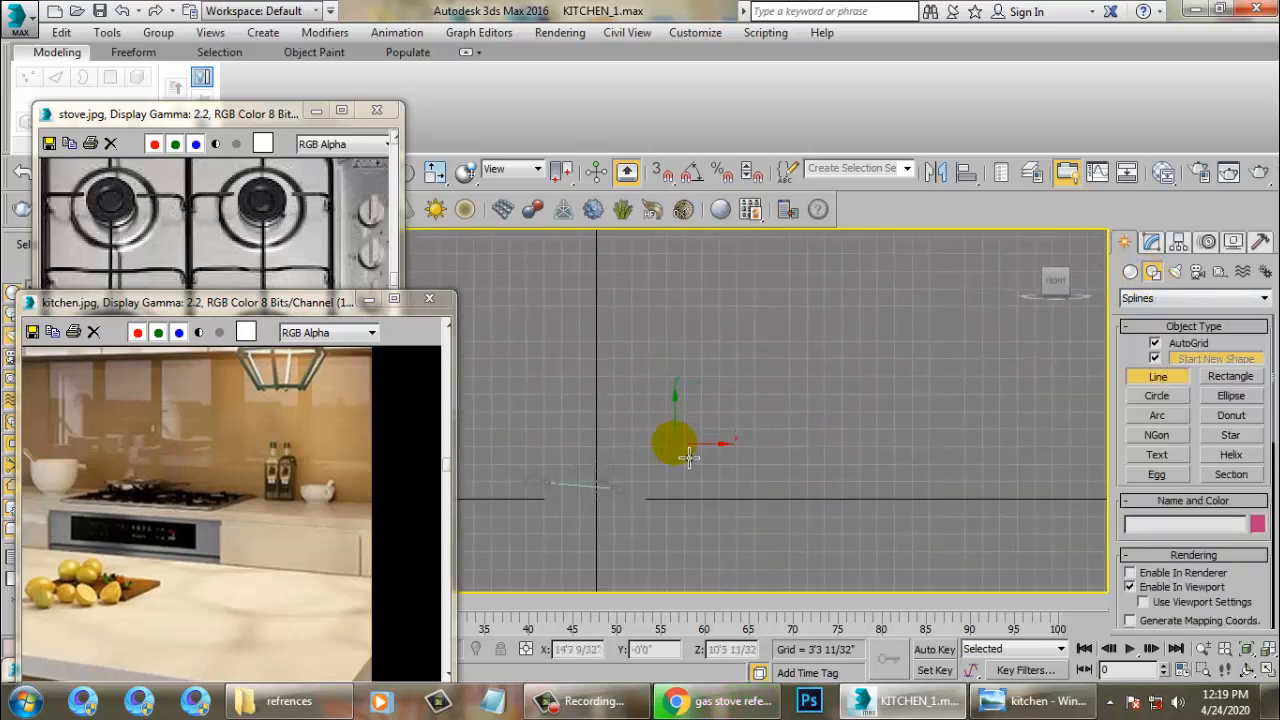
pyautogui.scroll(1, 689, 458)
pyautogui.moveTo(689, 458)
pyautogui.mouseDown(button='middle')
pyautogui.moveTo(681, 473)
pyautogui.moveTo(714, 431)
pyautogui.moveTo(681, 449)
pyautogui.mouseUp(button='middle')
pyautogui.scroll(4, 714, 431)
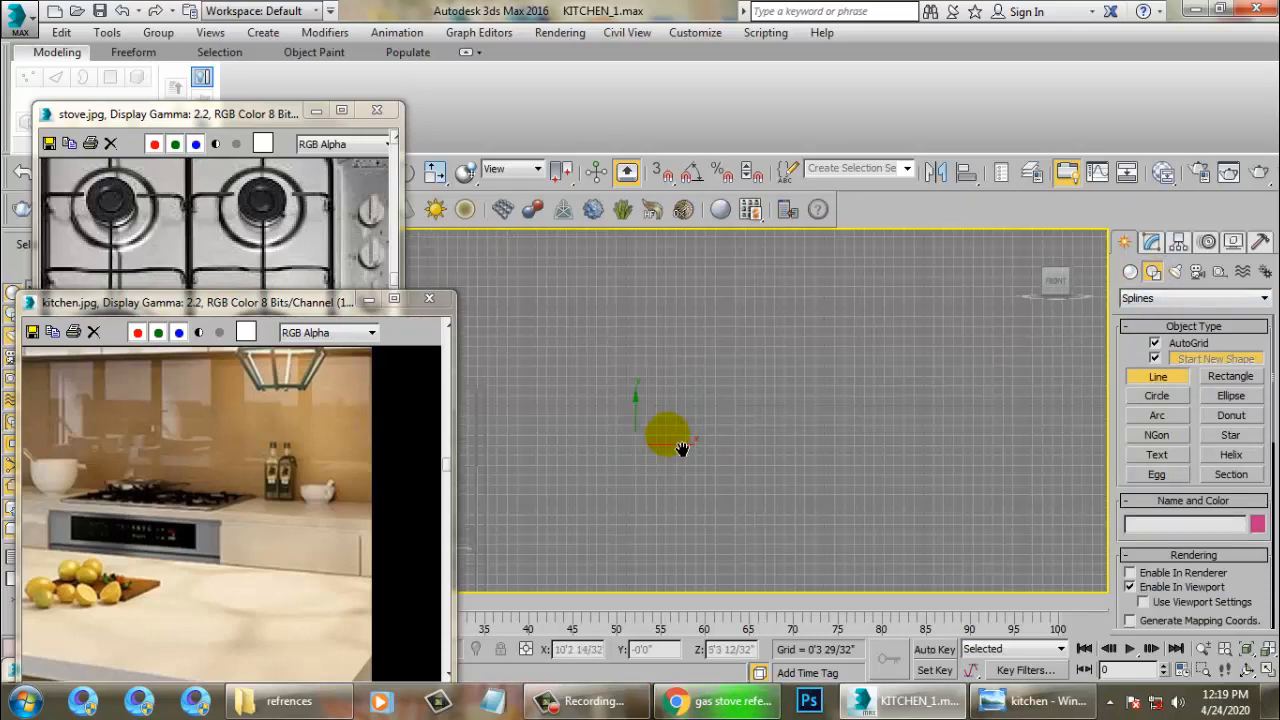
pyautogui.scroll(-3, 660, 460)
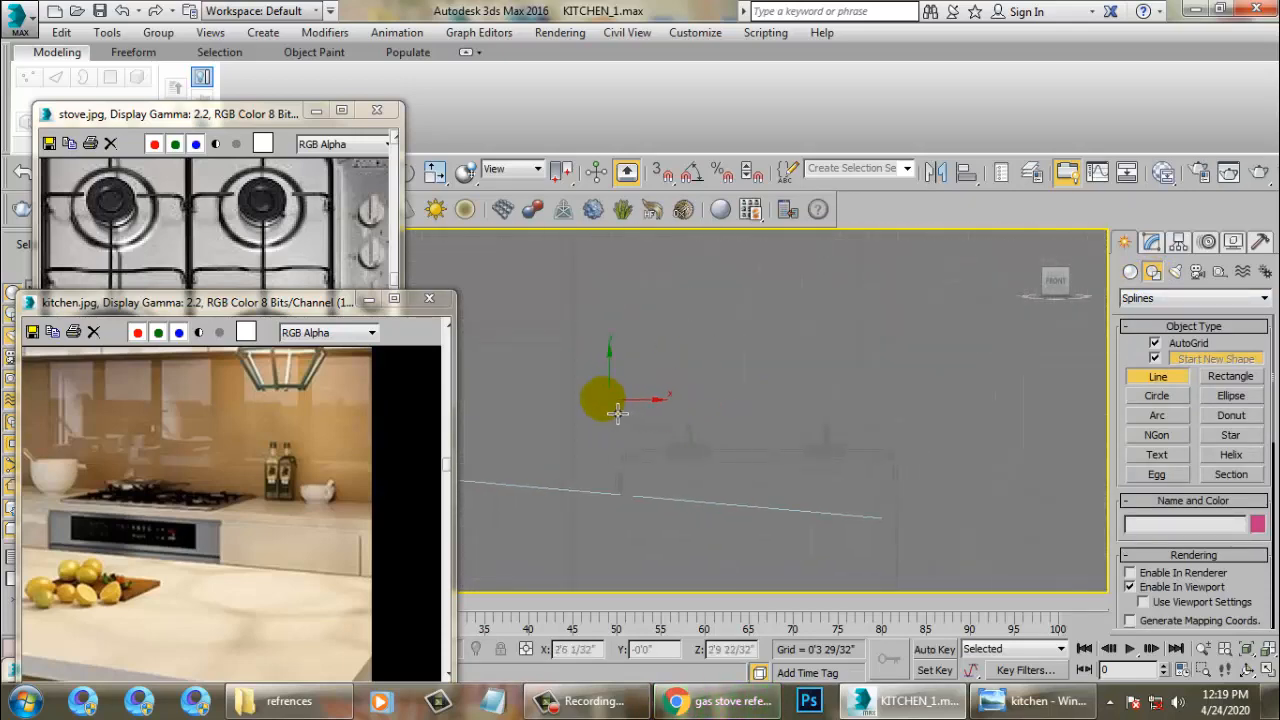
pyautogui.click(623, 383)
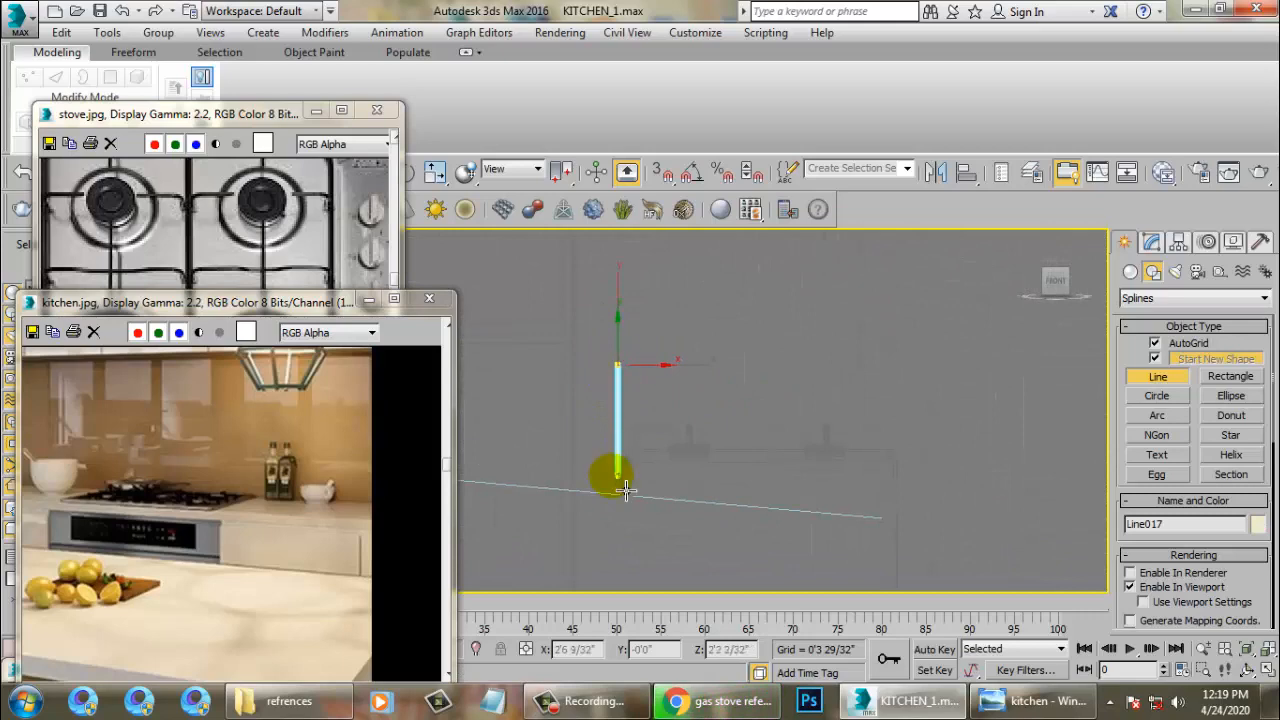
pyautogui.keyDown('shift'); pyautogui.rightClick(612, 486); pyautogui.keyUp('shift')
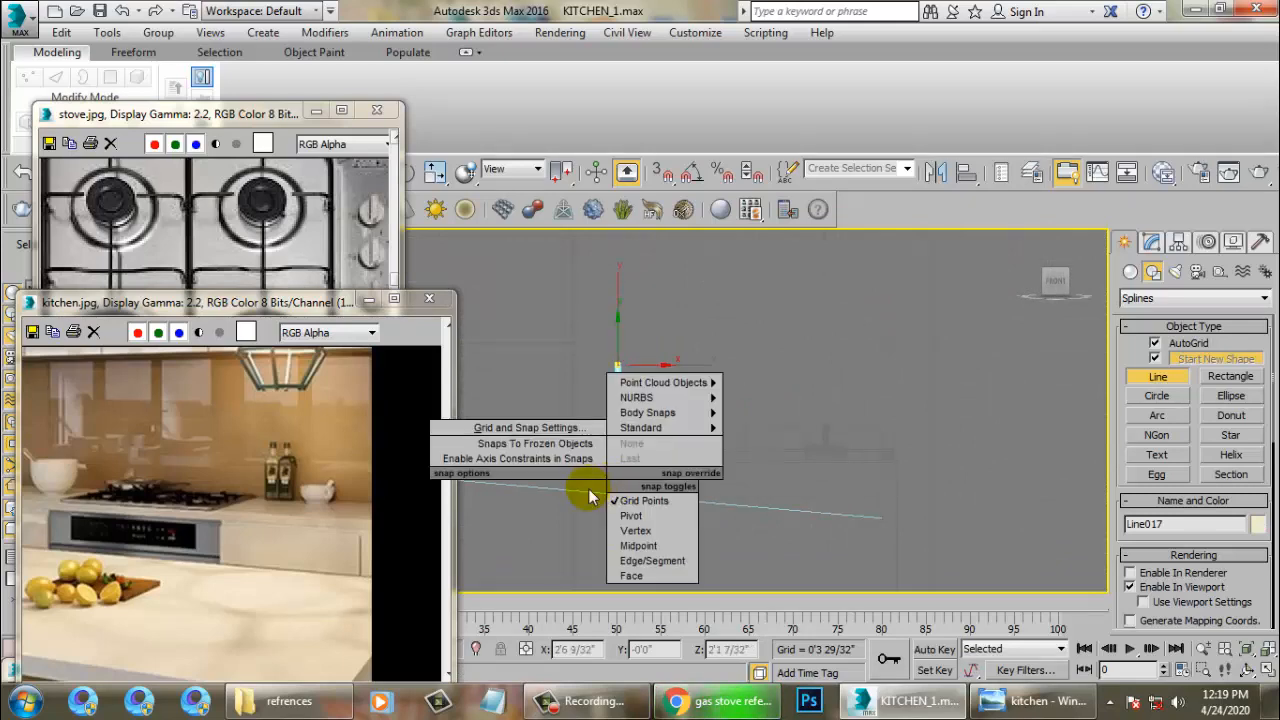
pyautogui.rightClick(777, 483)
pyautogui.rightClick(777, 483)
# Step: Move the vertical line over the countertop beside the cooktop, to about X 4'3 22/32" and Y -4'9 28/32"
pyautogui.hotkey('alt', 'w')
pyautogui.rightClick(818, 522)
pyautogui.press('z')
pyautogui.hotkey('alt', 'w')
pyautogui.scroll(-6, 826, 503)
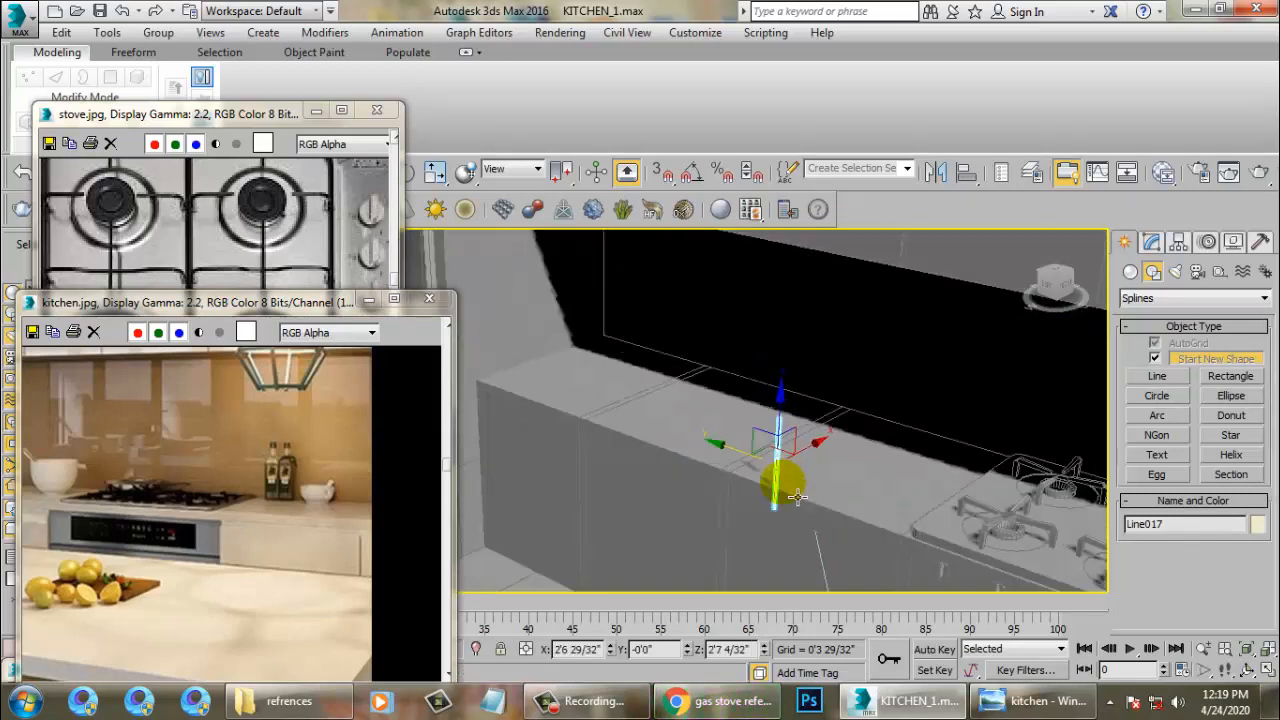
pyautogui.keyDown('alt'); pyautogui.moveTo(796, 496); pyautogui.dragTo(841, 438, button='middle'); pyautogui.keyUp('alt')
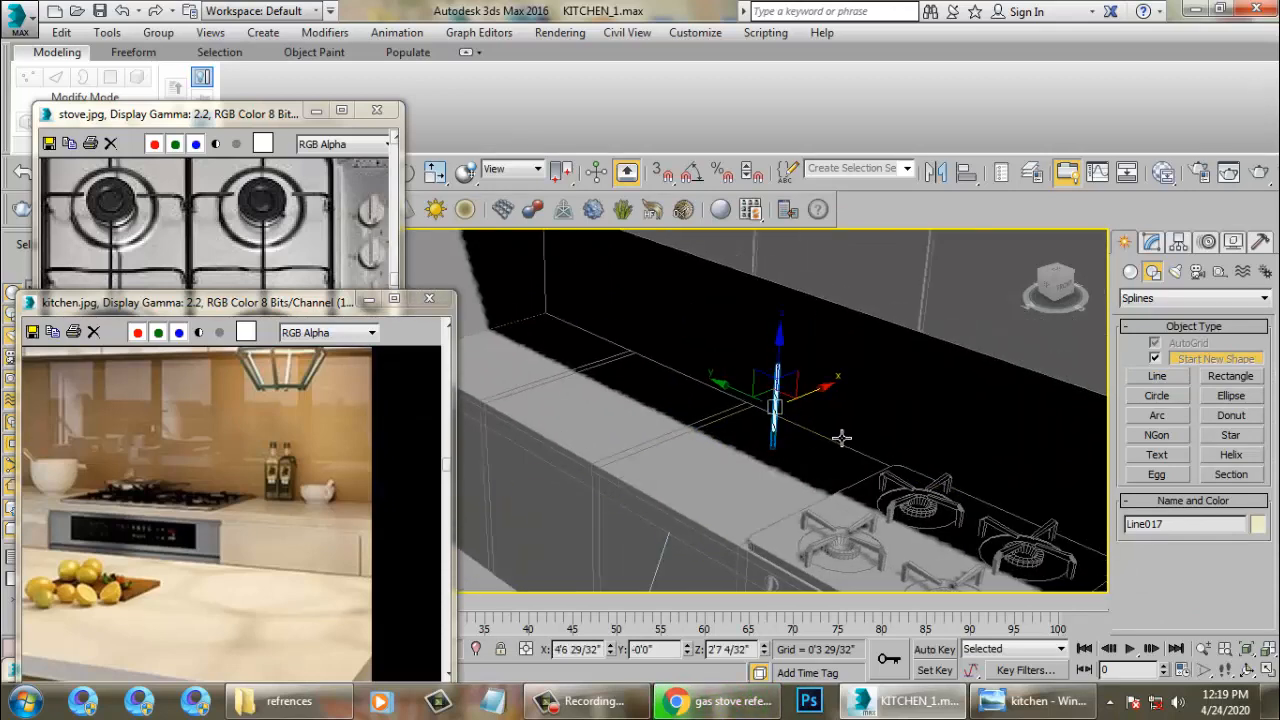
pyautogui.scroll(-5, 841, 438)
pyautogui.moveTo(763, 420); pyautogui.dragTo(1051, 472)
pyautogui.press('z')
pyautogui.scroll(-5, 960, 450)
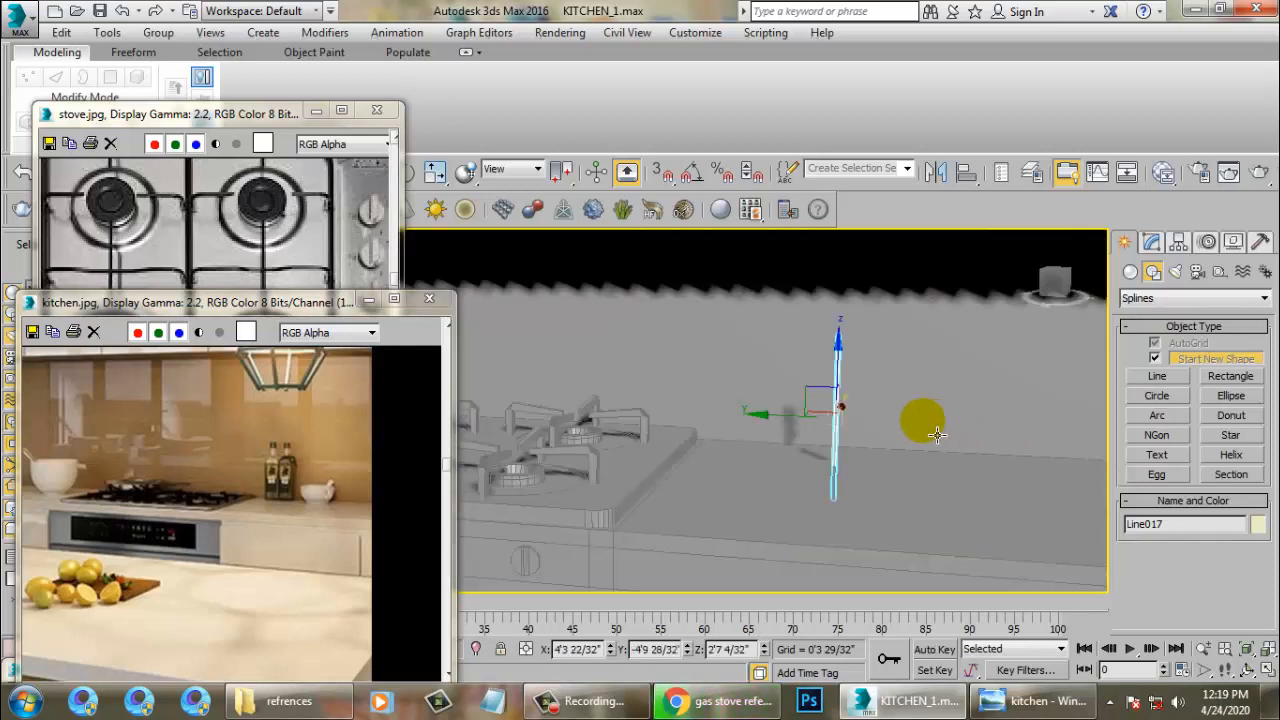
# Step: Turn off viewport rendering for the vertical line and raise it above the countertop to about Z 2'10 7/32"
pyautogui.click(1150, 242)
pyautogui.moveTo(1157, 497); pyautogui.dragTo(1150, 537)
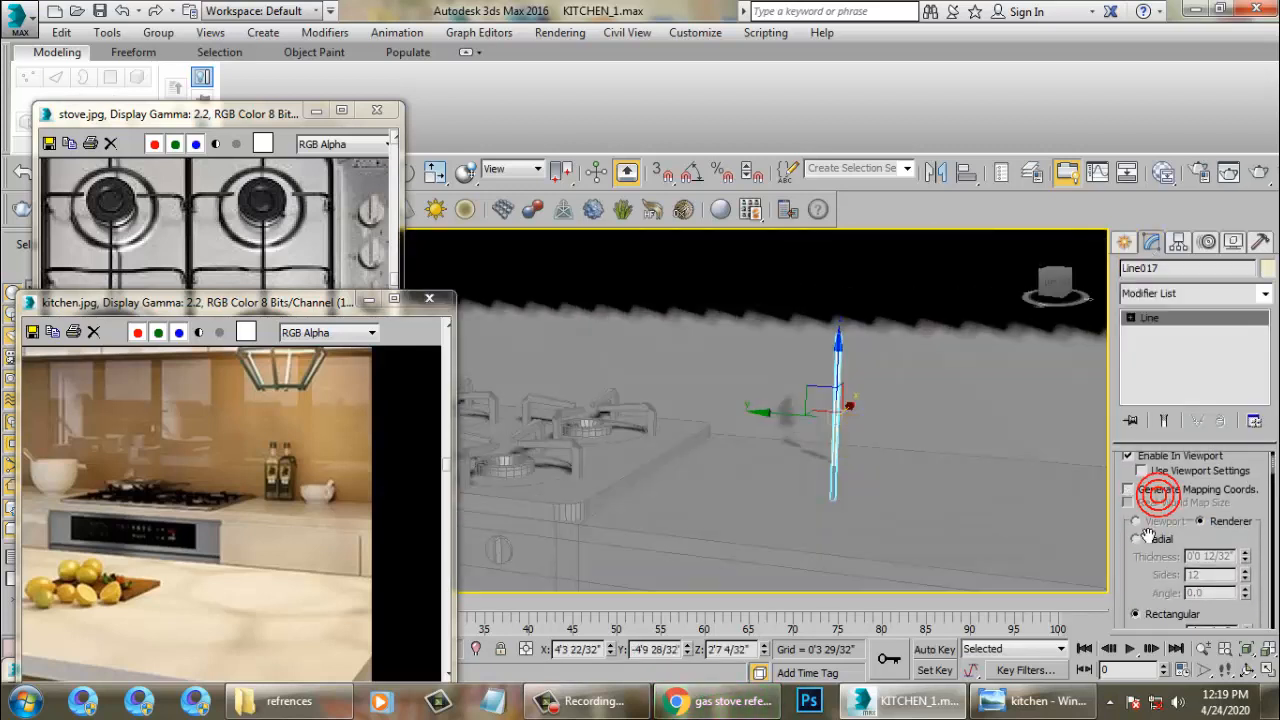
pyautogui.click(1128, 456)
pyautogui.click(1124, 242)
pyautogui.click(836, 361)
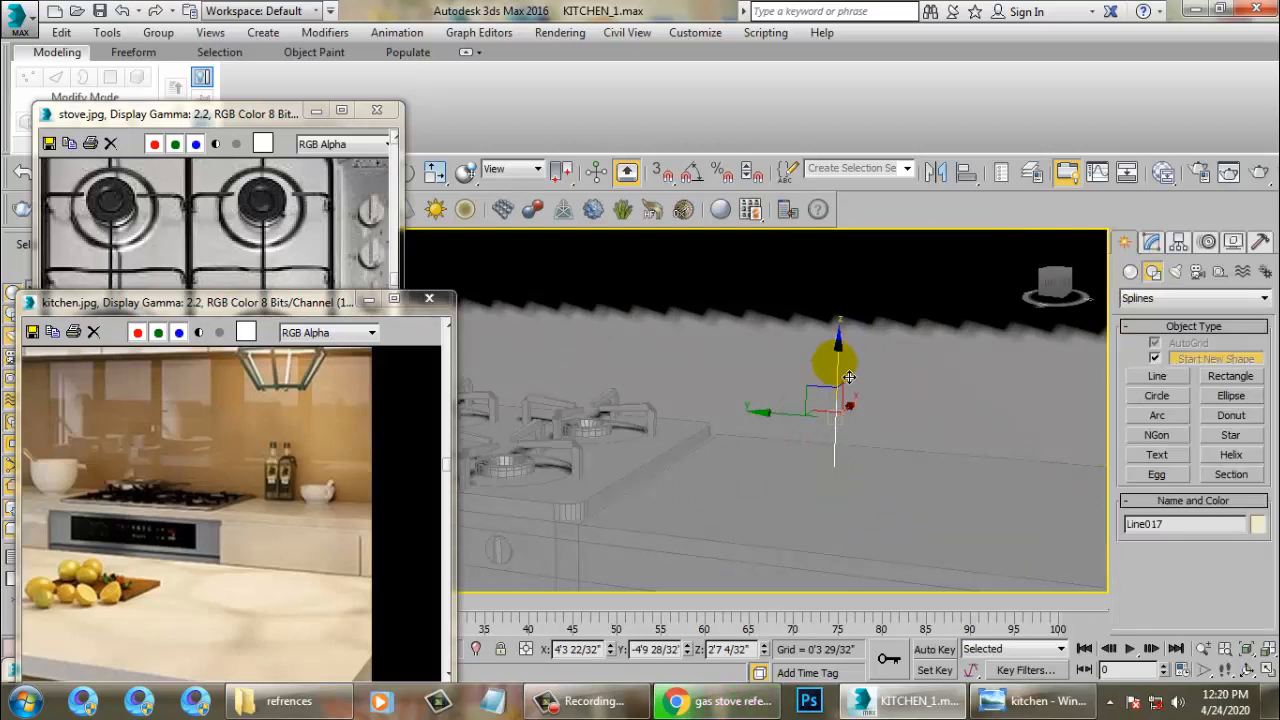
pyautogui.moveTo(848, 377); pyautogui.dragTo(850, 327)
# Step: Draw a small circle spline on the countertop surface with AutoGrid and move it aside along Y from the vertical line
pyautogui.click(1156, 398)
pyautogui.keyDown('alt'); pyautogui.moveTo(834, 440); pyautogui.dragTo(841, 492, button='middle'); pyautogui.keyUp('alt')
pyautogui.moveTo(849, 502); pyautogui.dragTo(853, 503)
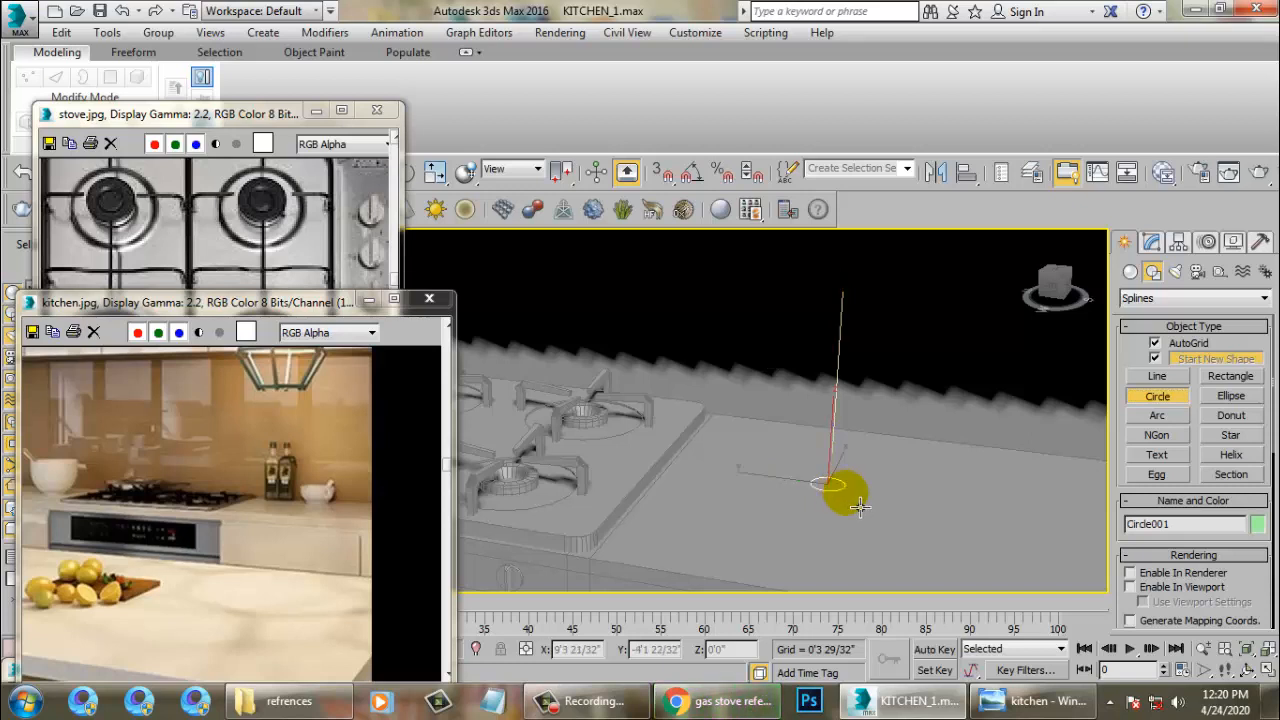
pyautogui.rightClick(860, 507)
pyautogui.keyDown('alt'); pyautogui.moveTo(860, 507); pyautogui.dragTo(930, 528, button='middle'); pyautogui.keyUp('alt')
pyautogui.moveTo(787, 497); pyautogui.dragTo(855, 503)
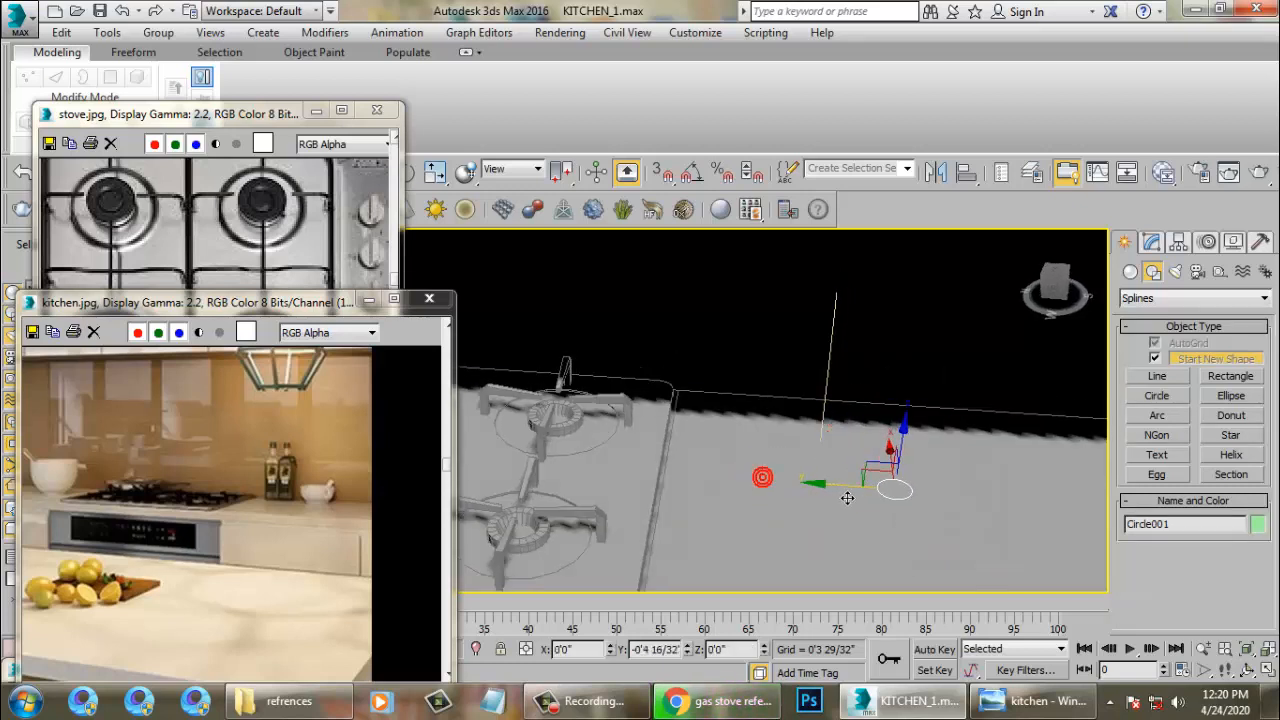
# Step: Draw a rectangle spline on the countertop at about X 3'7 30/32", Y -4'9 8/32" and scale it slightly along Y
pyautogui.click(1230, 376)
pyautogui.moveTo(780, 491); pyautogui.dragTo(837, 529)
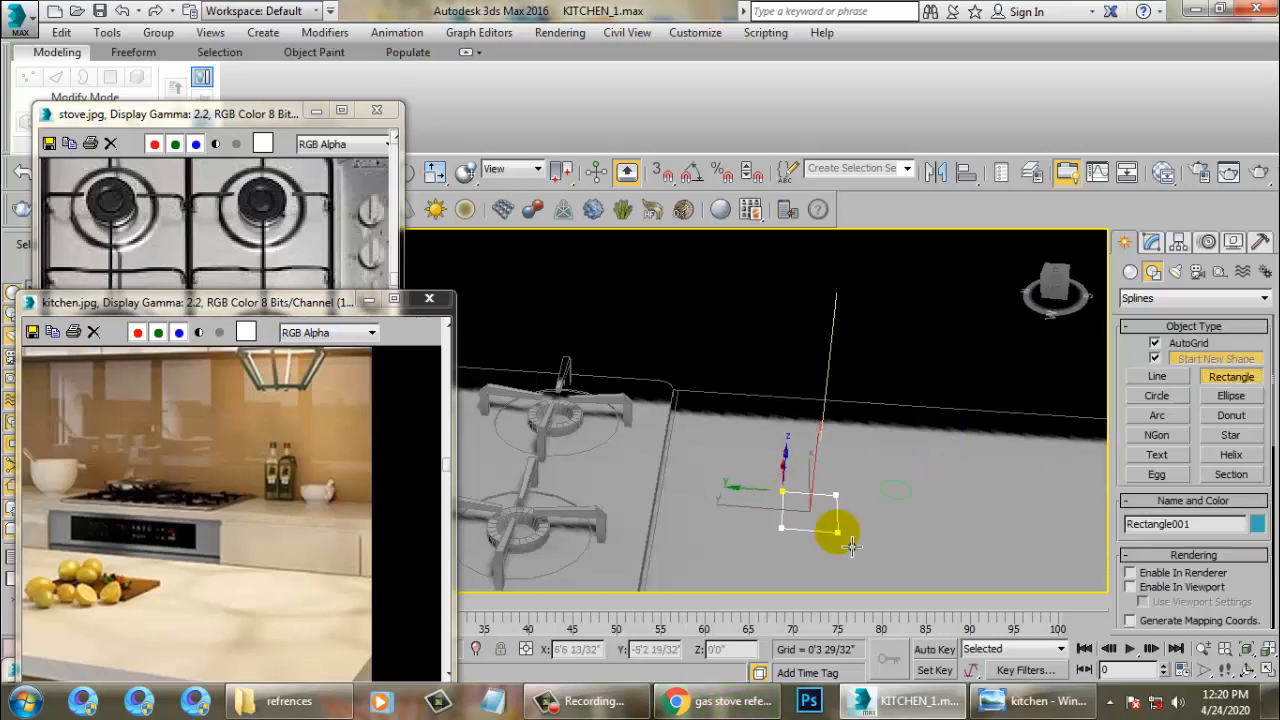
pyautogui.rightClick(837, 529)
pyautogui.keyDown('alt'); pyautogui.moveTo(957, 562); pyautogui.dragTo(802, 476, button='middle'); pyautogui.keyUp('alt')
pyautogui.press('r')
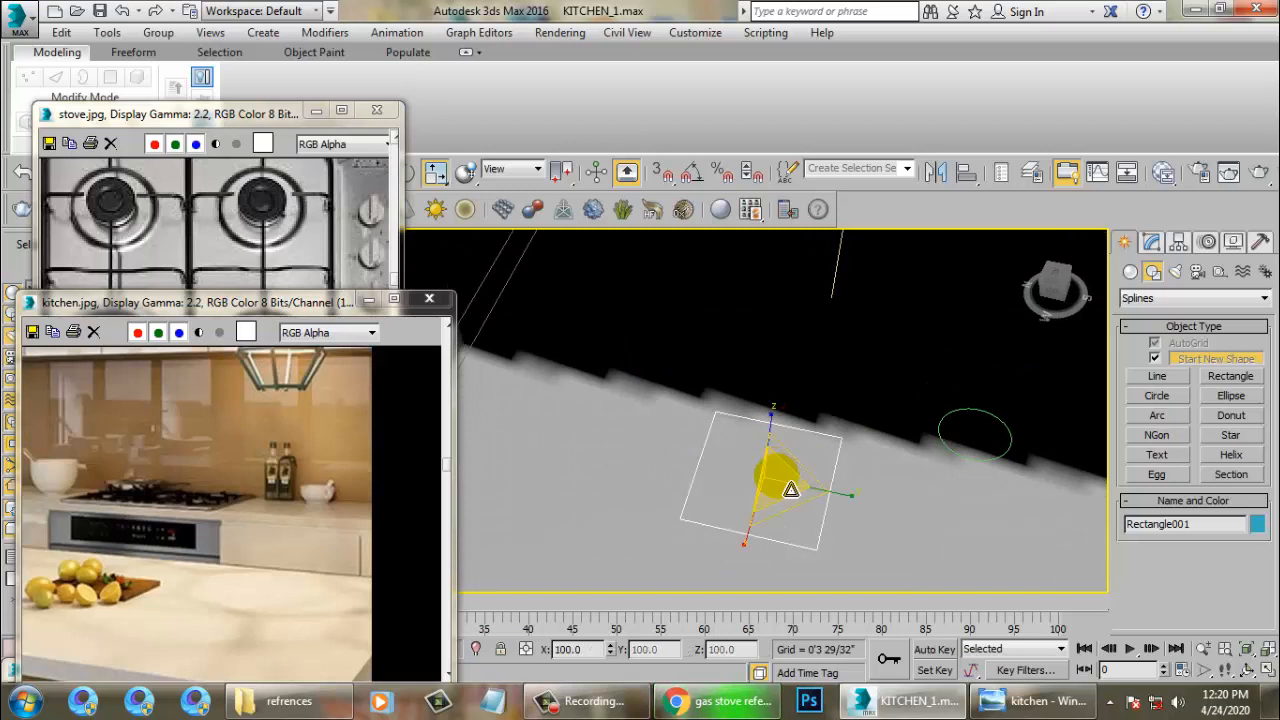
pyautogui.moveTo(856, 503); pyautogui.dragTo(866, 508)
pyautogui.press('w')
pyautogui.keyDown('alt'); pyautogui.moveTo(840, 487); pyautogui.dragTo(864, 434, button='middle'); pyautogui.keyUp('alt')
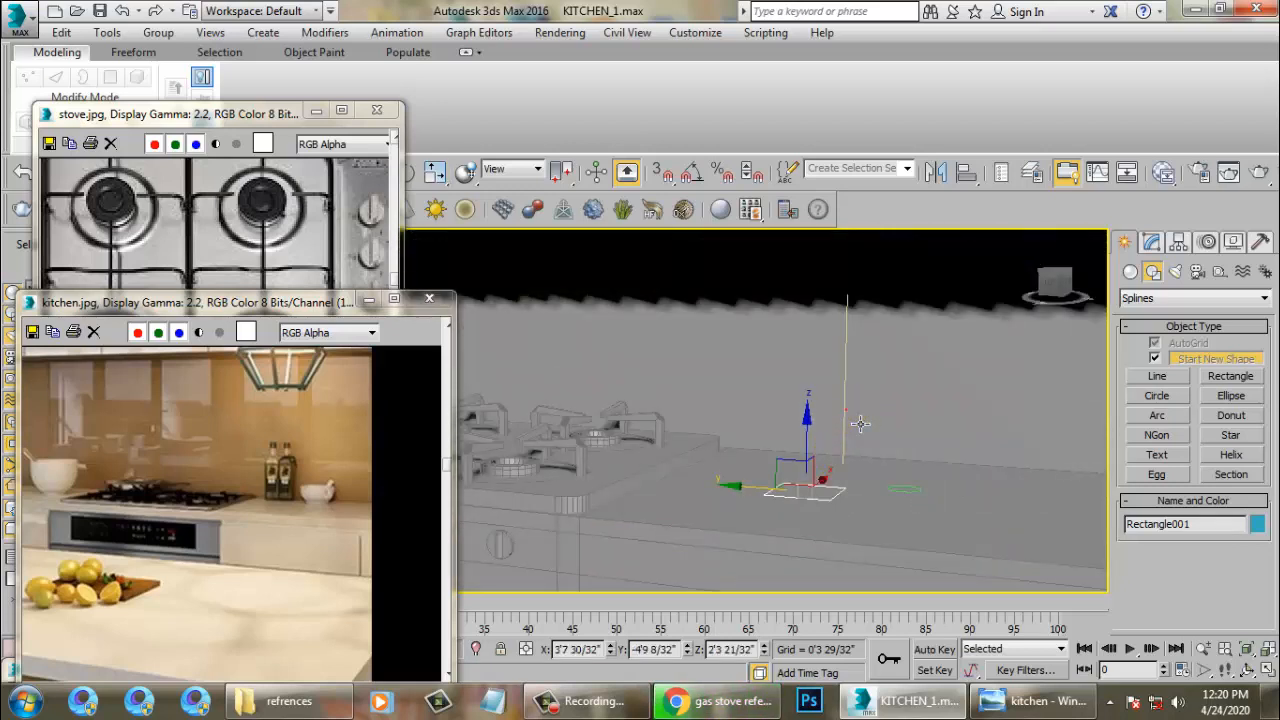
# Step: Try a Loft compound object with the vertical line as path and the rectangle as shape
pyautogui.click(860, 424)
pyautogui.click(1131, 273)
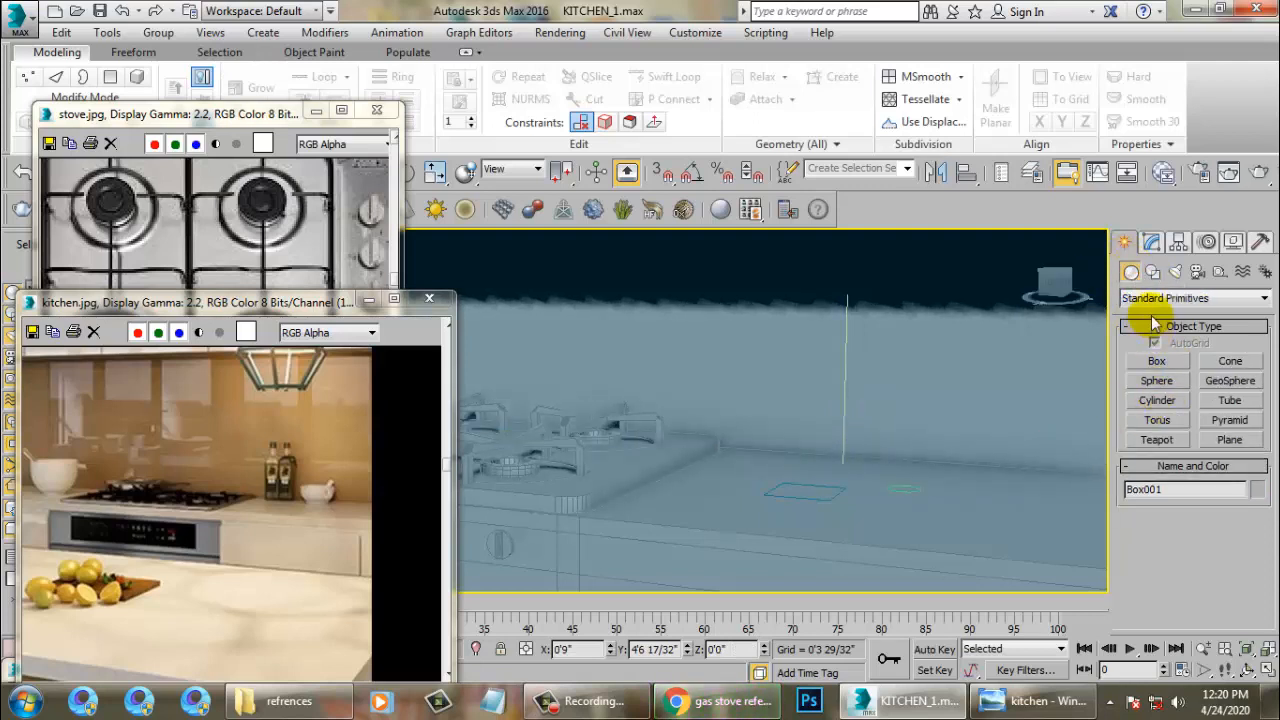
pyautogui.click(1160, 298)
pyautogui.click(1170, 339)
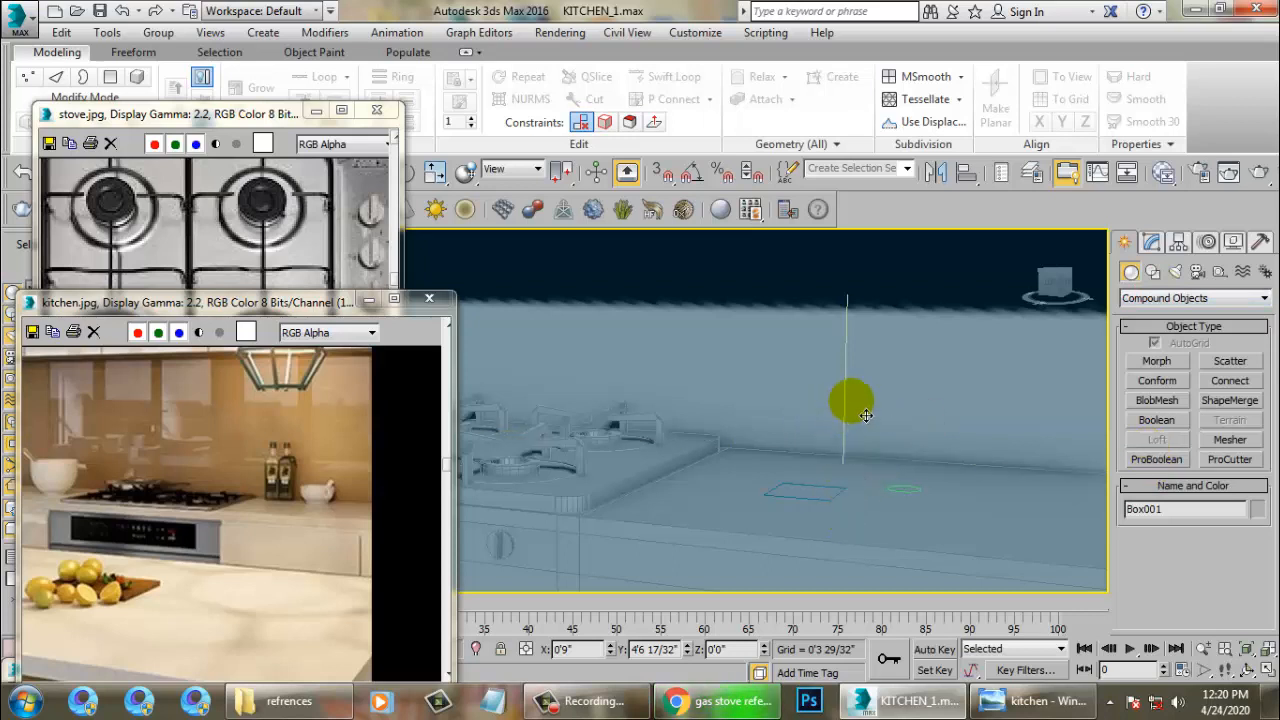
pyautogui.click(855, 412)
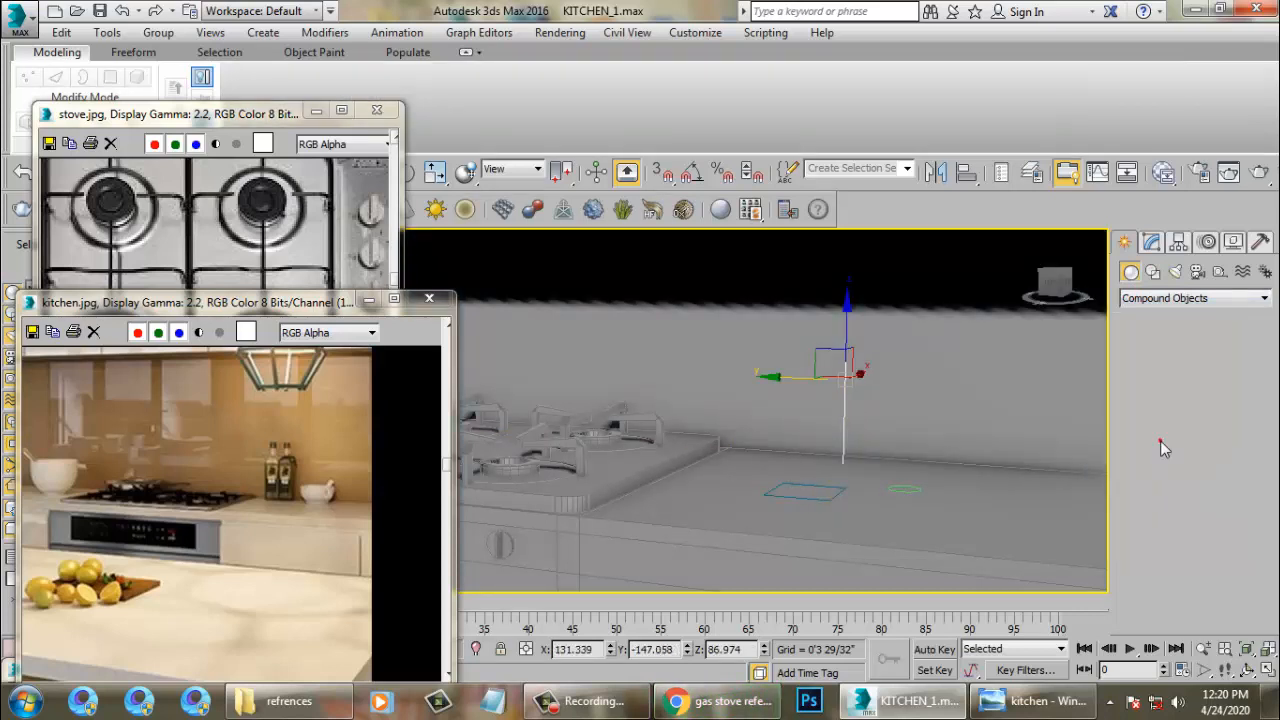
pyautogui.click(1158, 440)
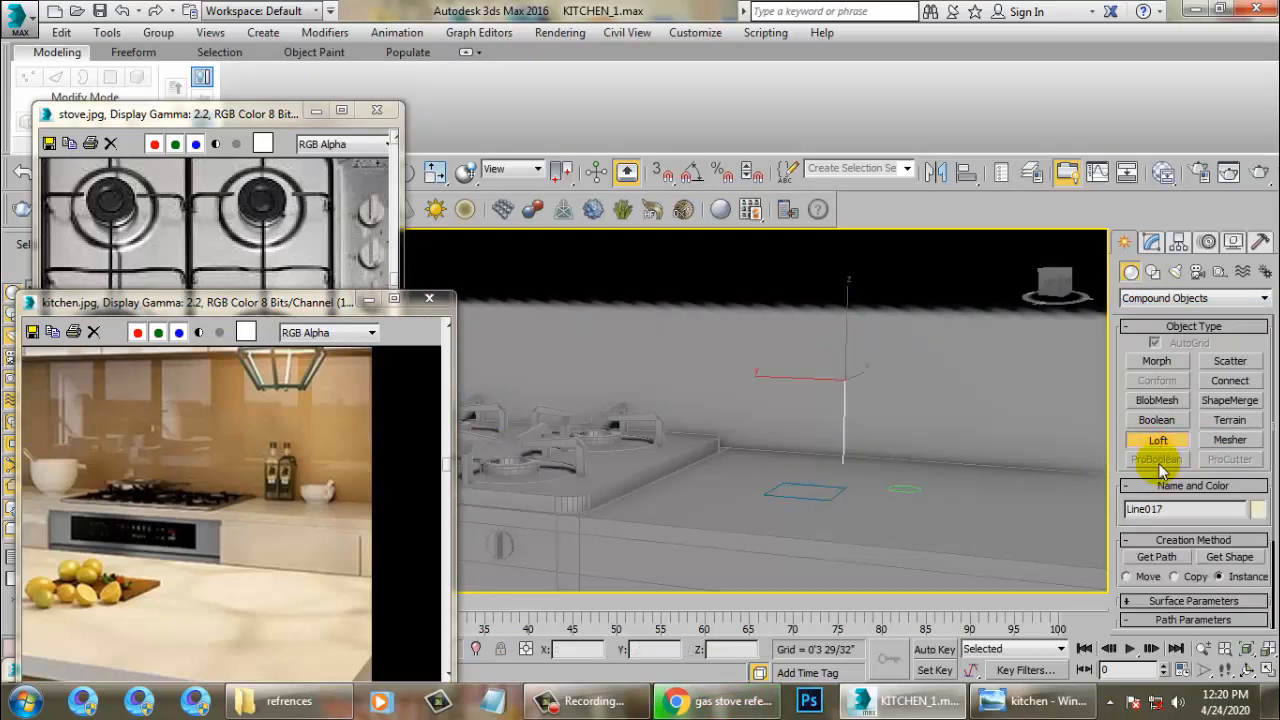
pyautogui.click(1213, 558)
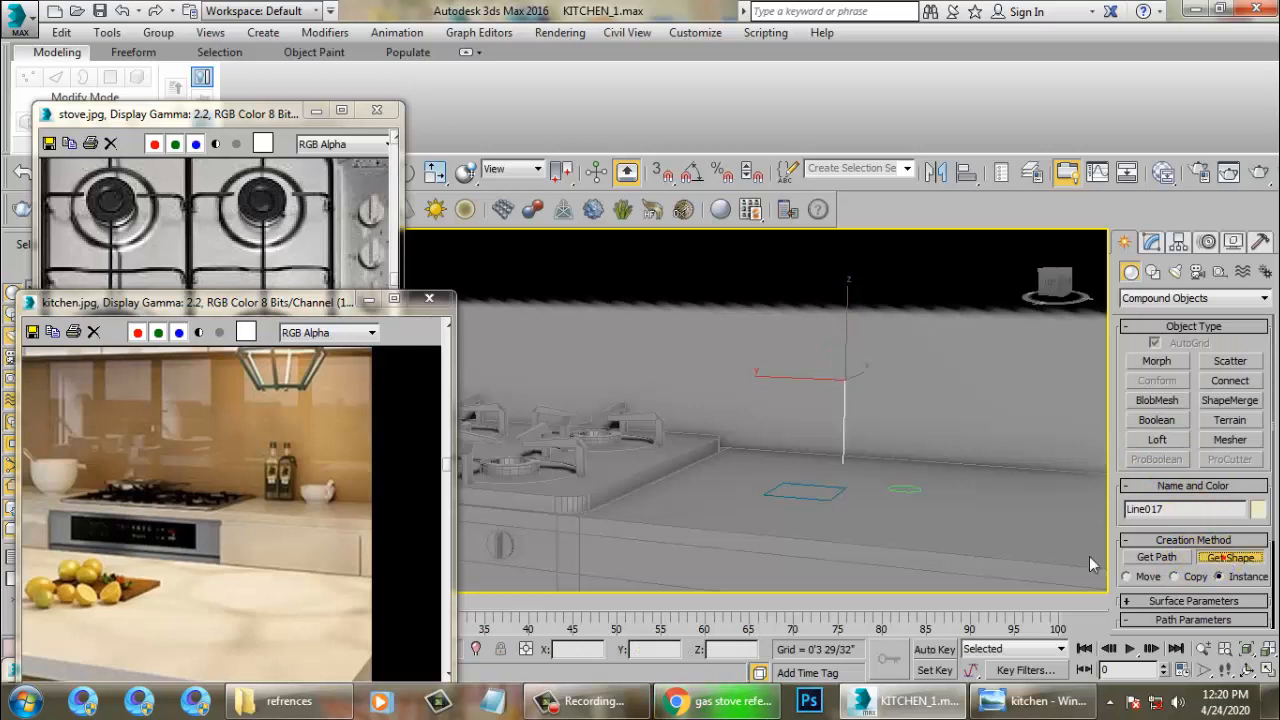
pyautogui.click(821, 496)
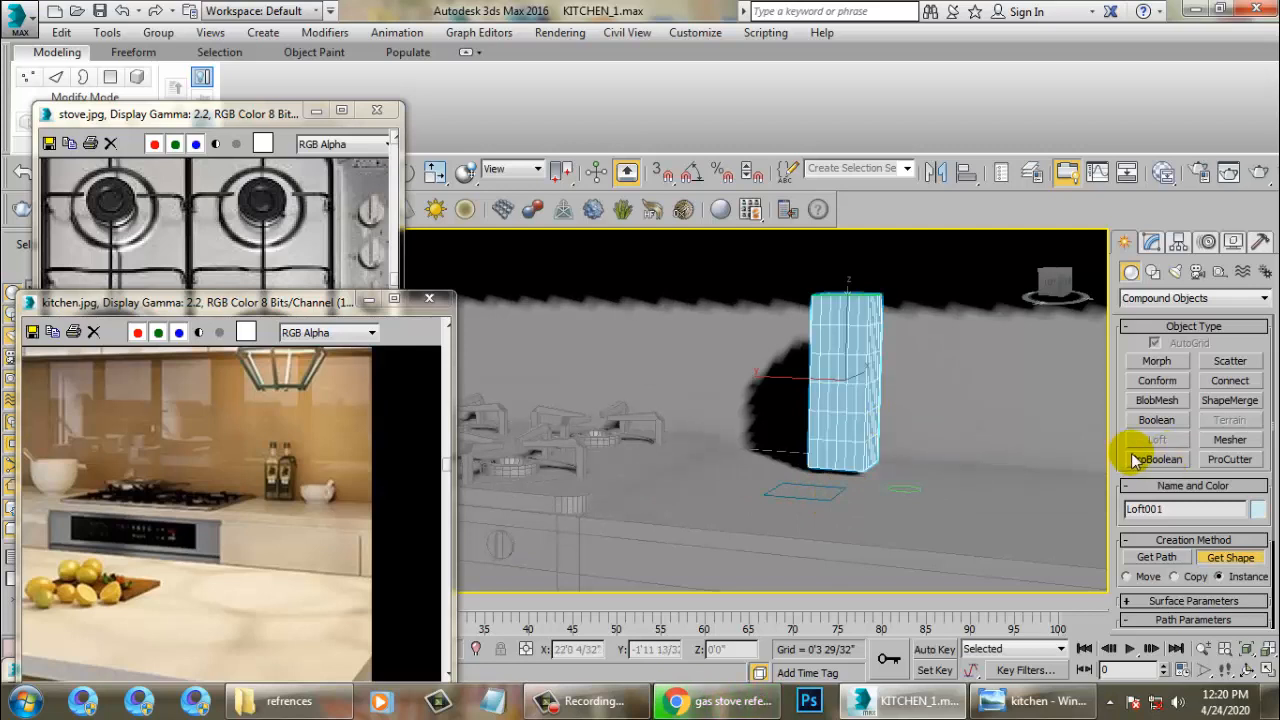
# Step: Try adding the circle to the loft as a second shape at path 29.537 percent in wireframe display, and undo it
pyautogui.press('F3')
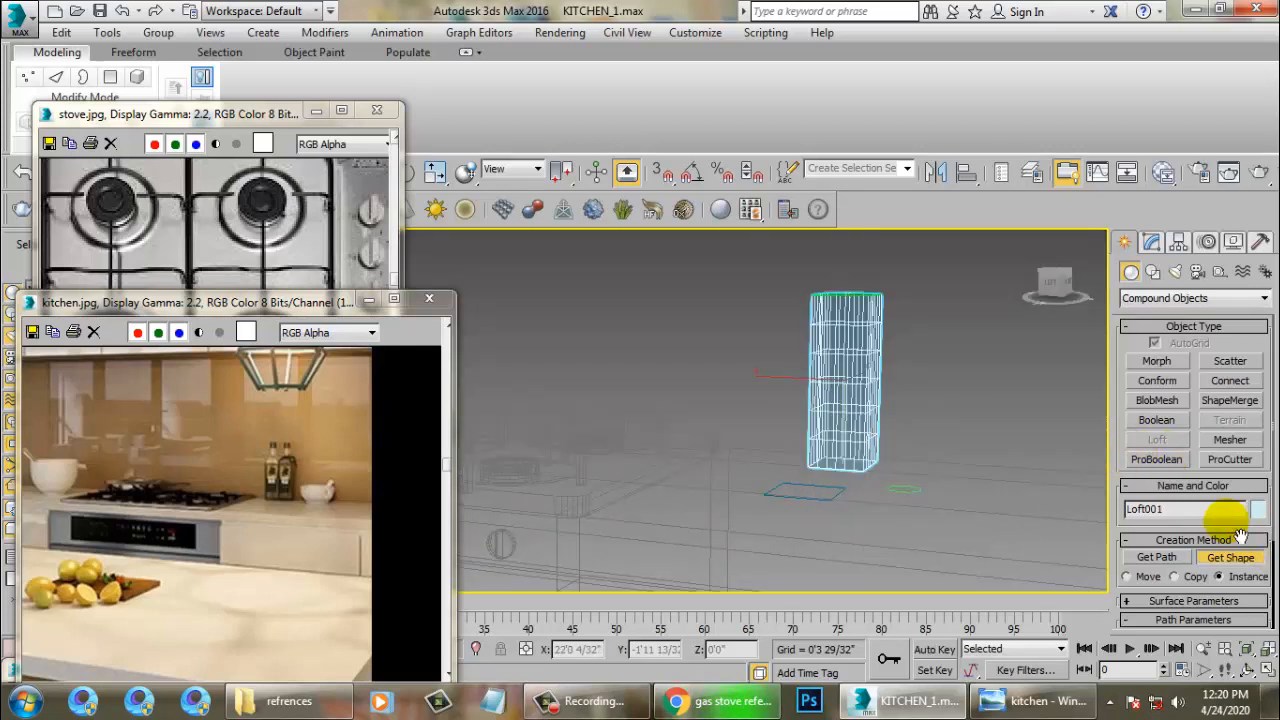
pyautogui.click(1151, 243)
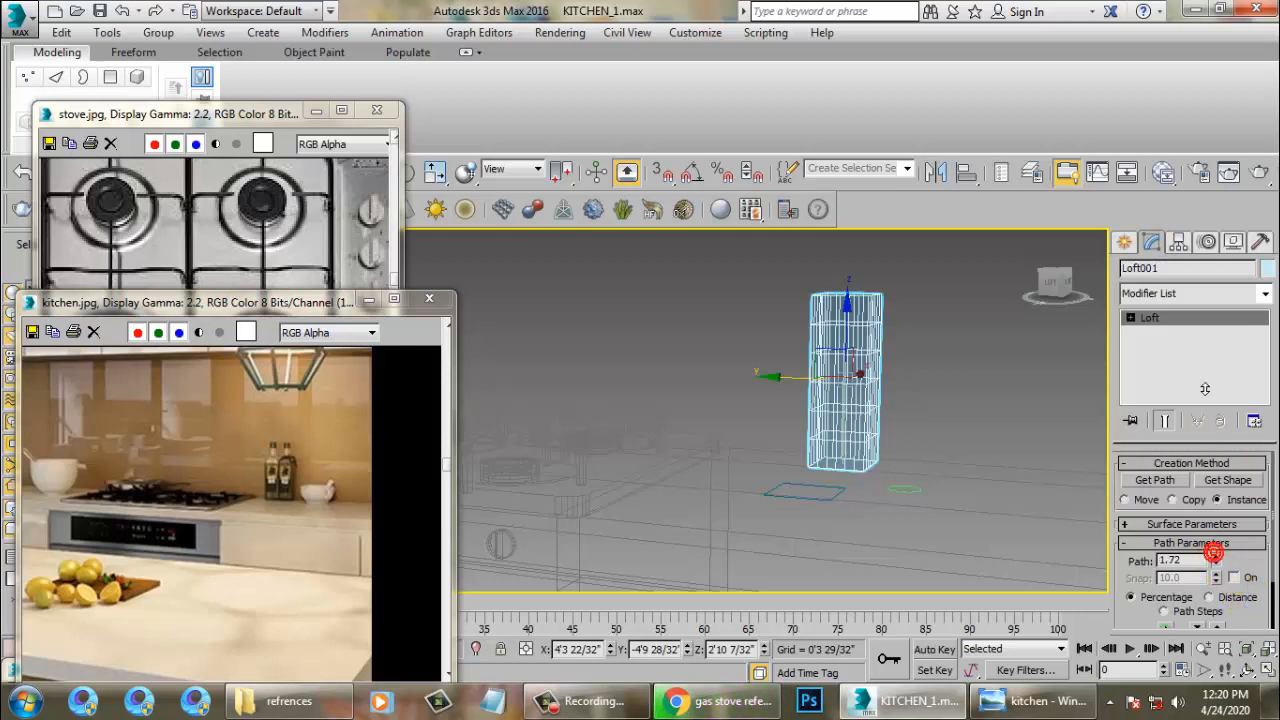
pyautogui.moveTo(1213, 553); pyautogui.dragTo(1155, 535)
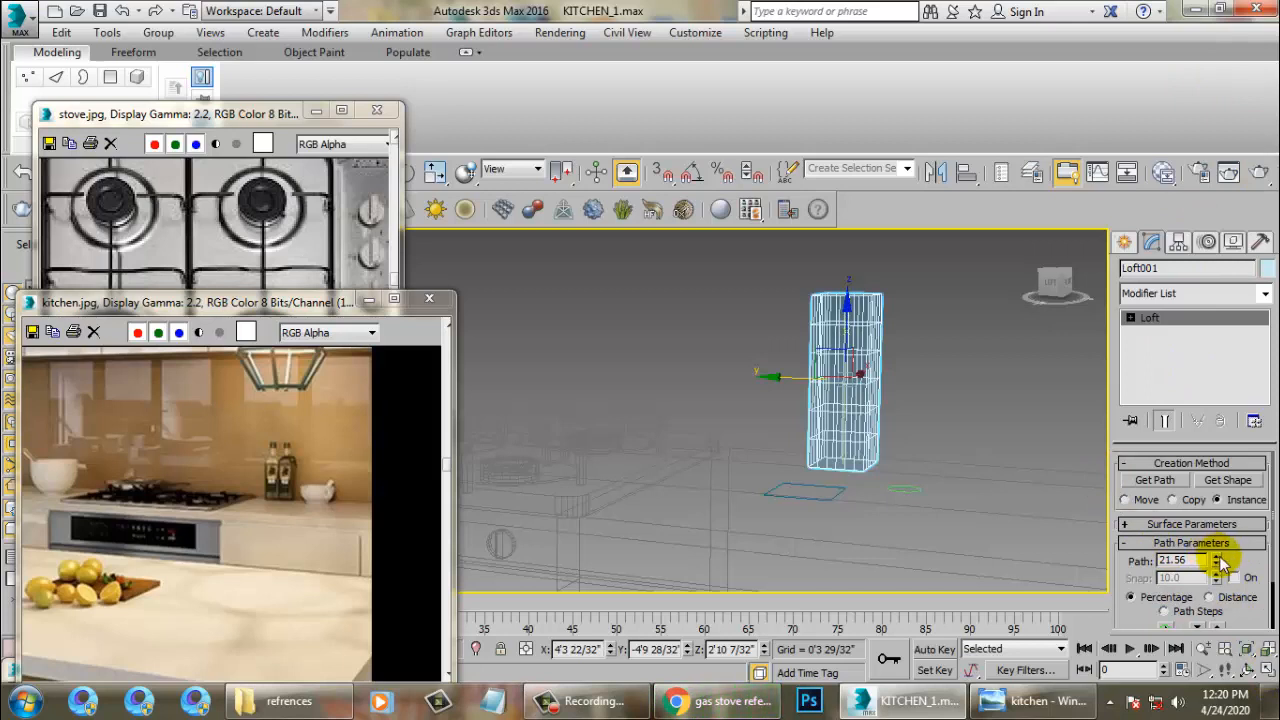
pyautogui.moveTo(1211, 476); pyautogui.dragTo(1274, 389)
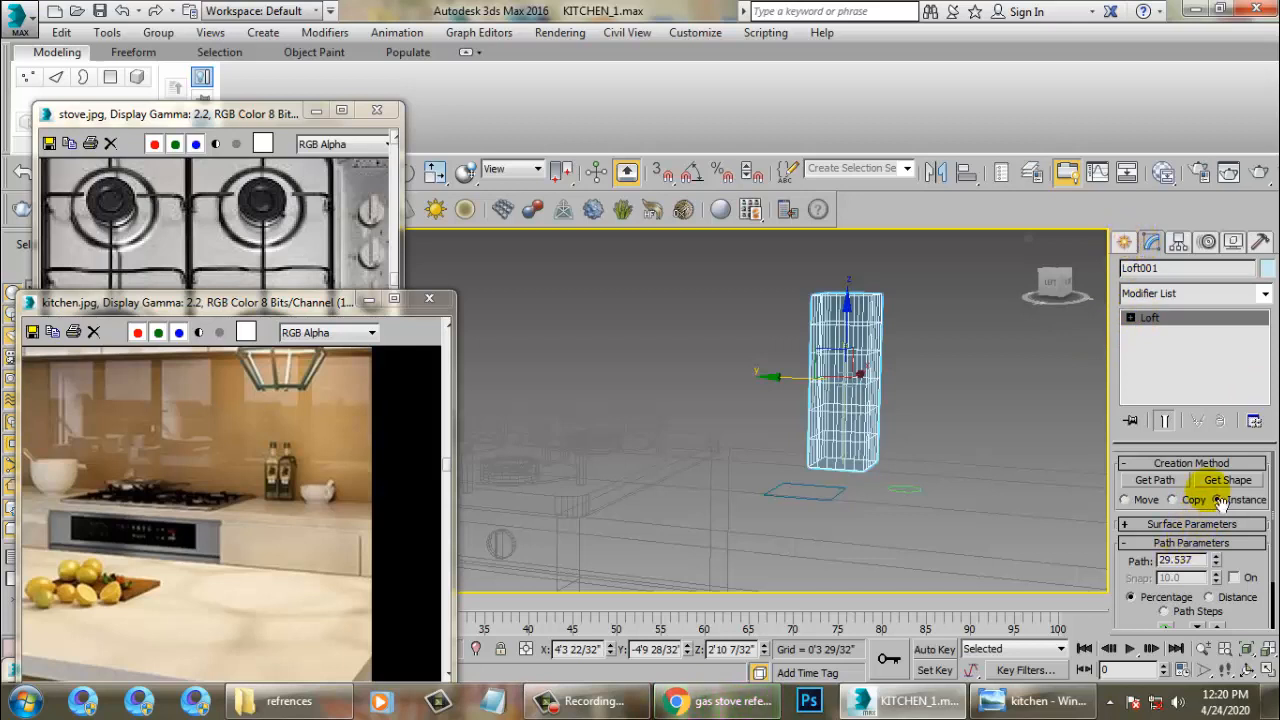
pyautogui.click(918, 512)
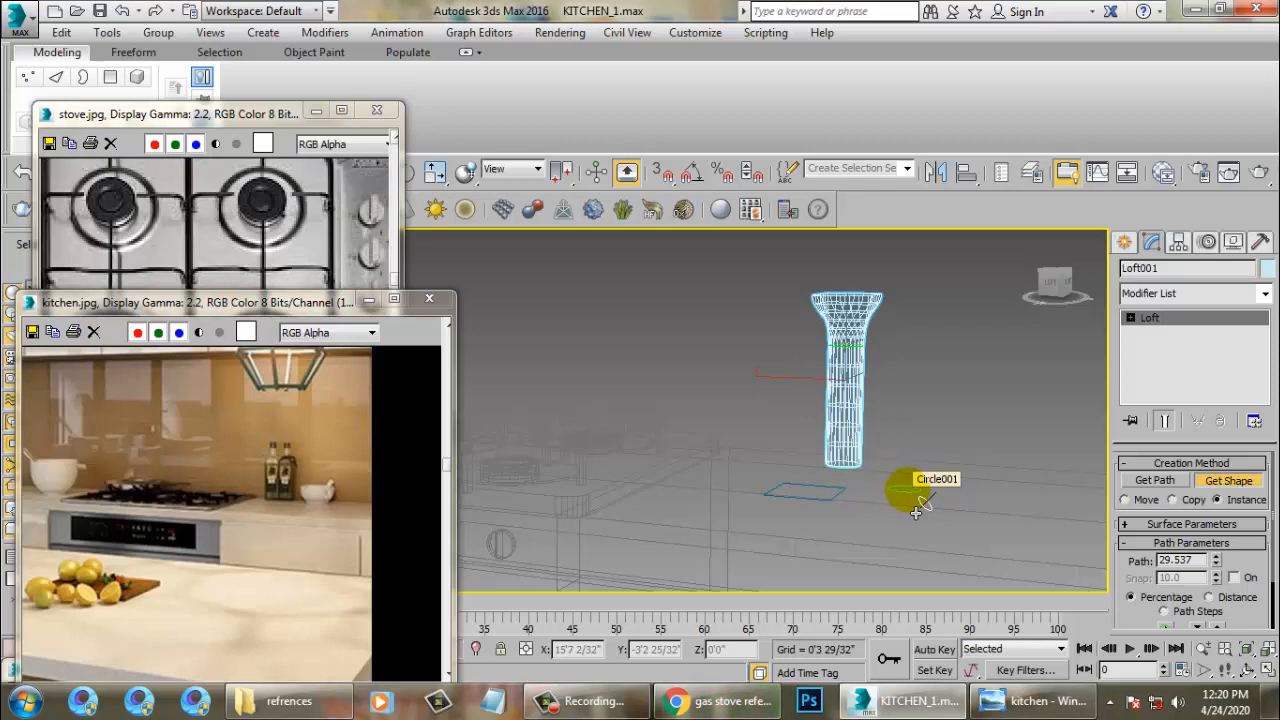
pyautogui.hotkey('ctrl', 'z')
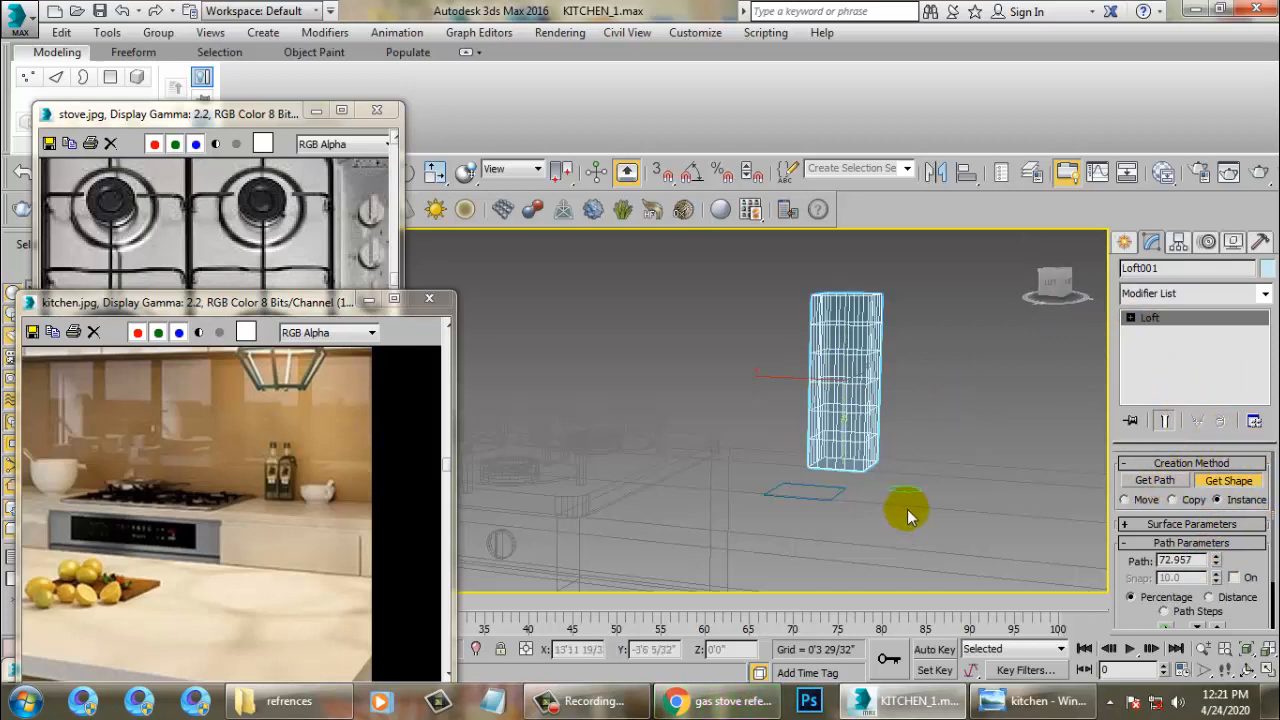
# Step: Try adding the circle to the loft at path 72.957 percent, and undo back to the plain vertical line
pyautogui.click(921, 512)
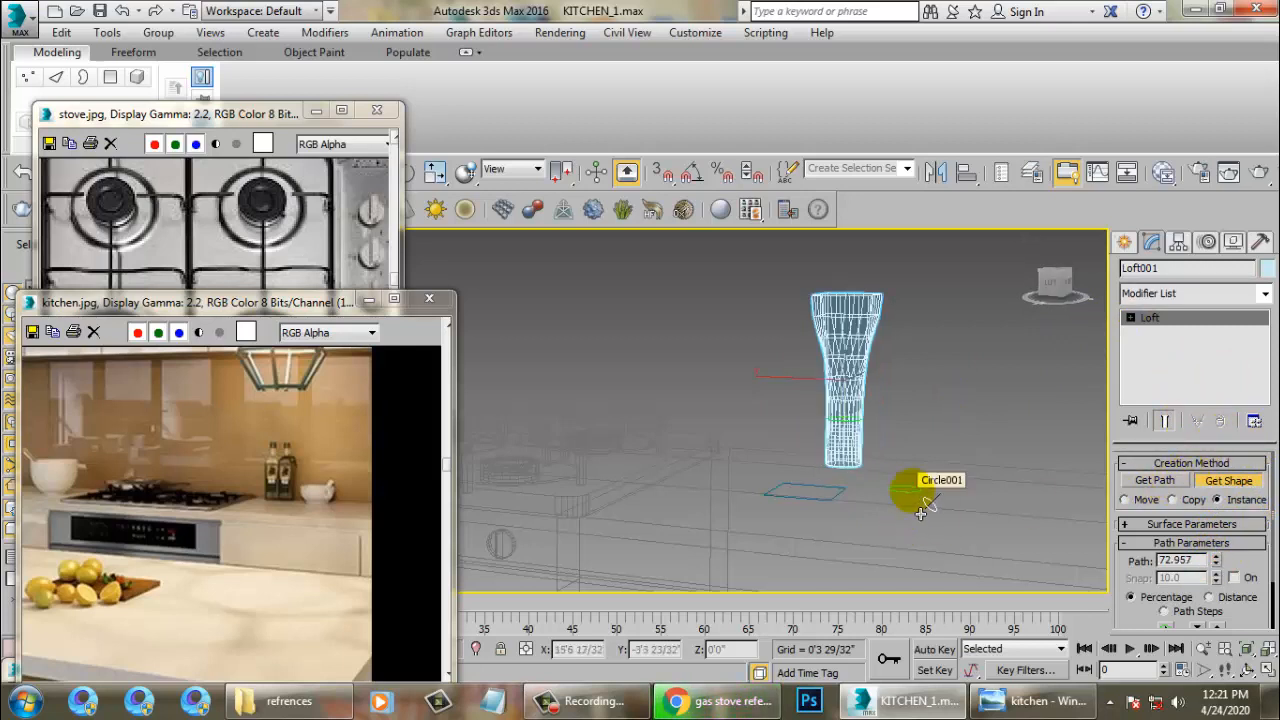
pyautogui.hotkey('ctrl', 'z')
pyautogui.hotkey('ctrl', 'z')
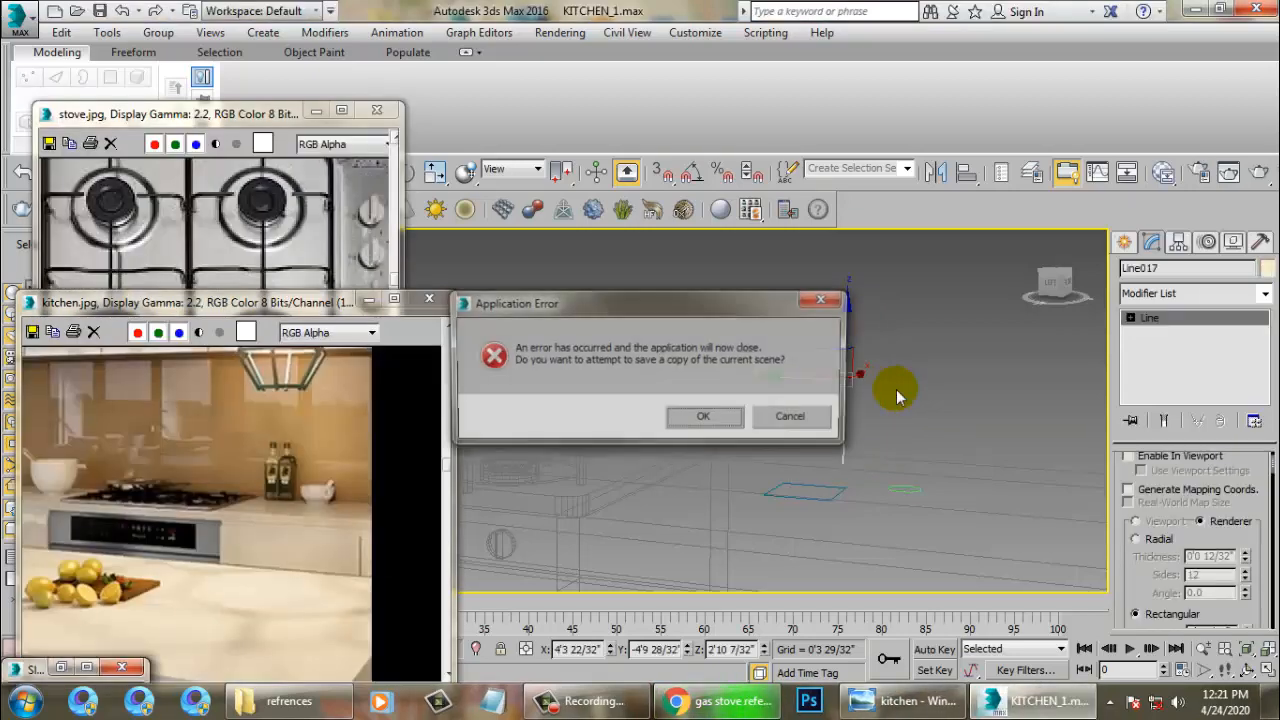
# Step: Save a copy of the scene from the error dialog, and reopen it as KITCHEN_1_recover in a restarted 3ds Max 2016
pyautogui.click(700, 418)
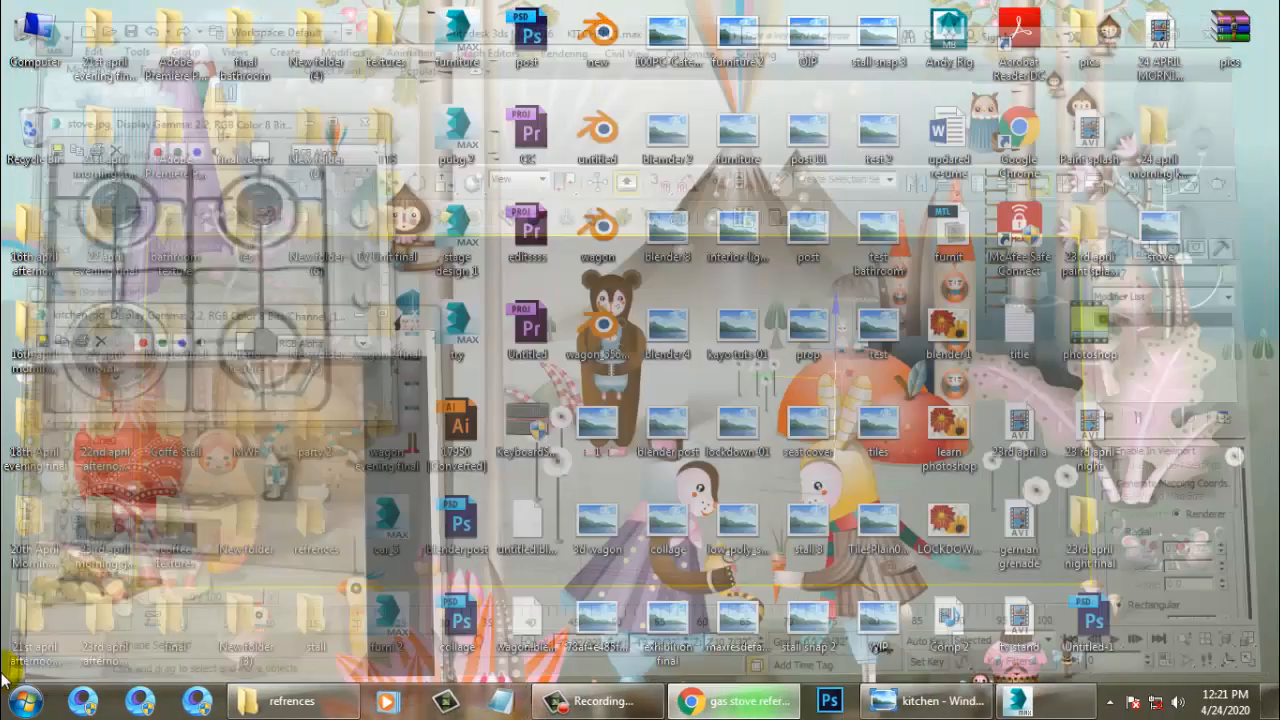
pyautogui.click(25, 700)
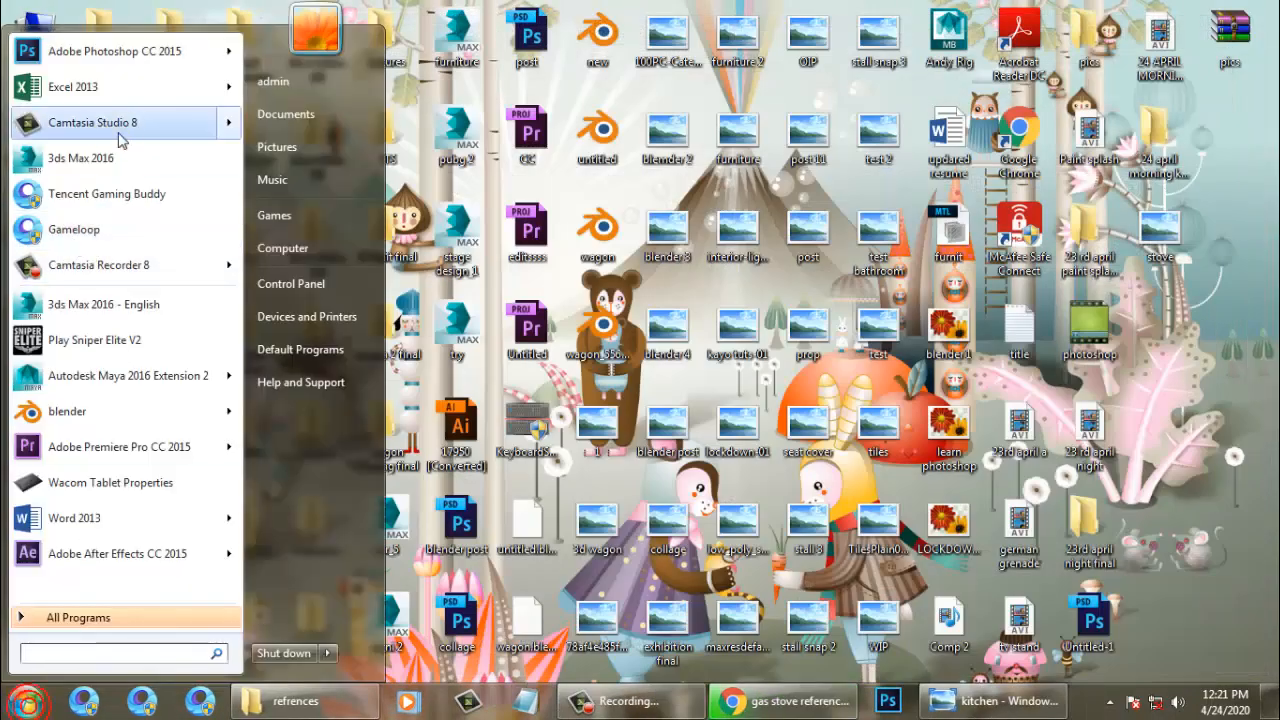
pyautogui.click(81, 158)
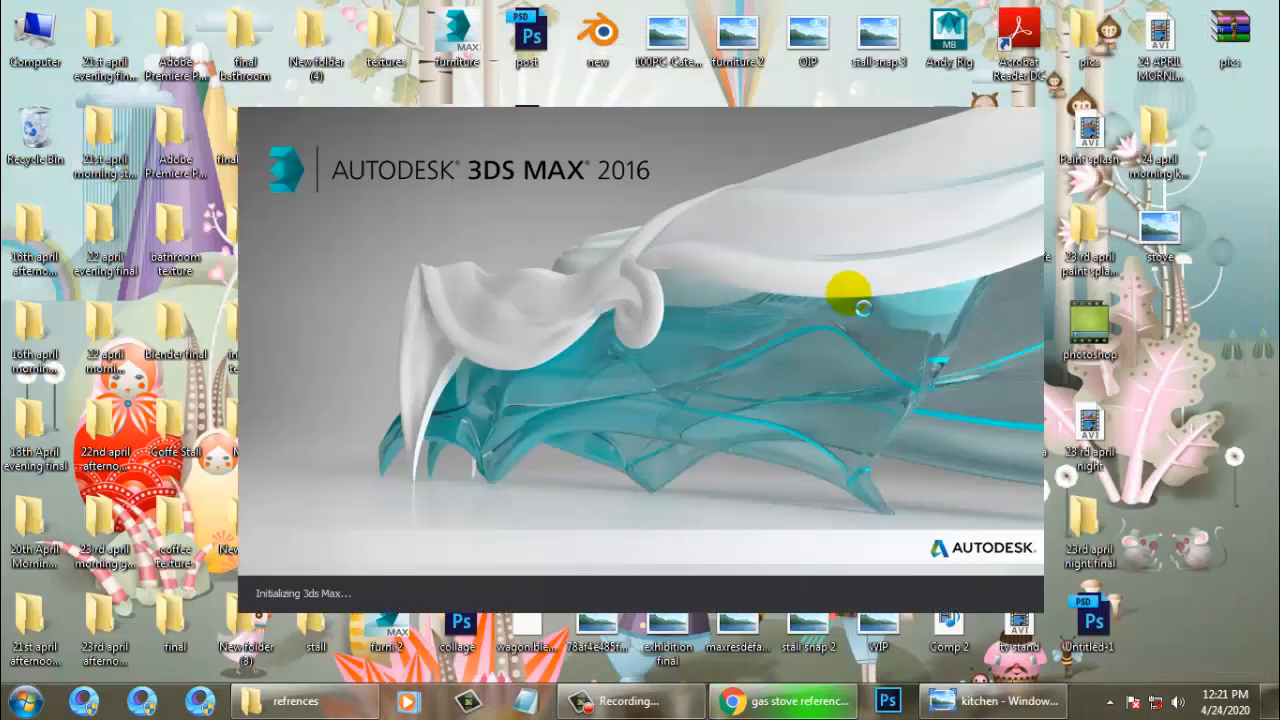
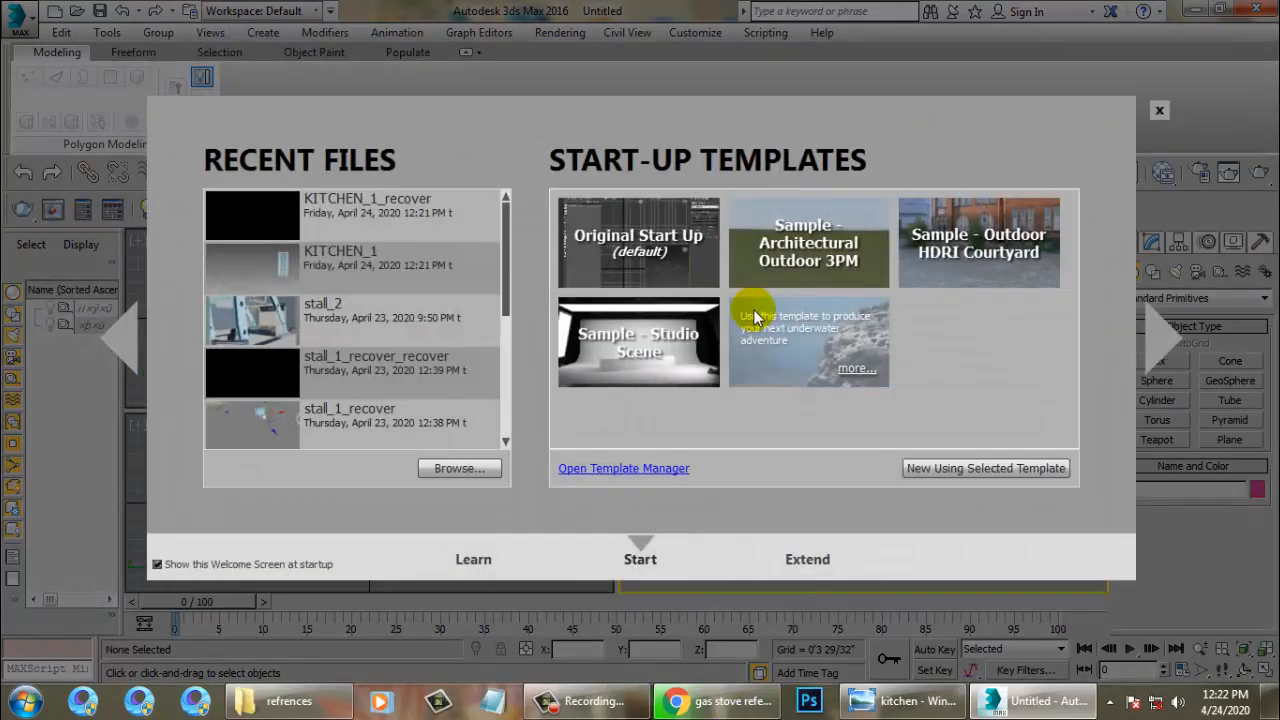
pyautogui.click(343, 206)
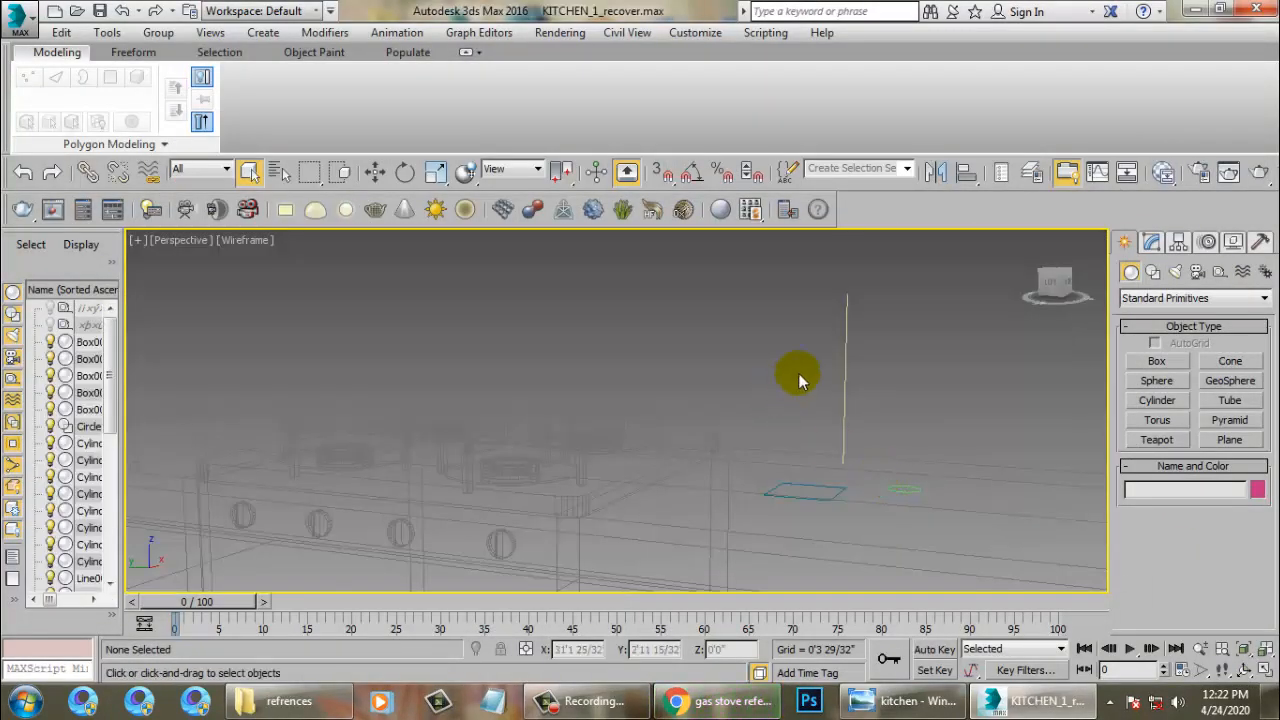
# Step: Create a Loft compound object using the vertical line as path and the circle as shape
pyautogui.click(846, 386)
pyautogui.press('w')
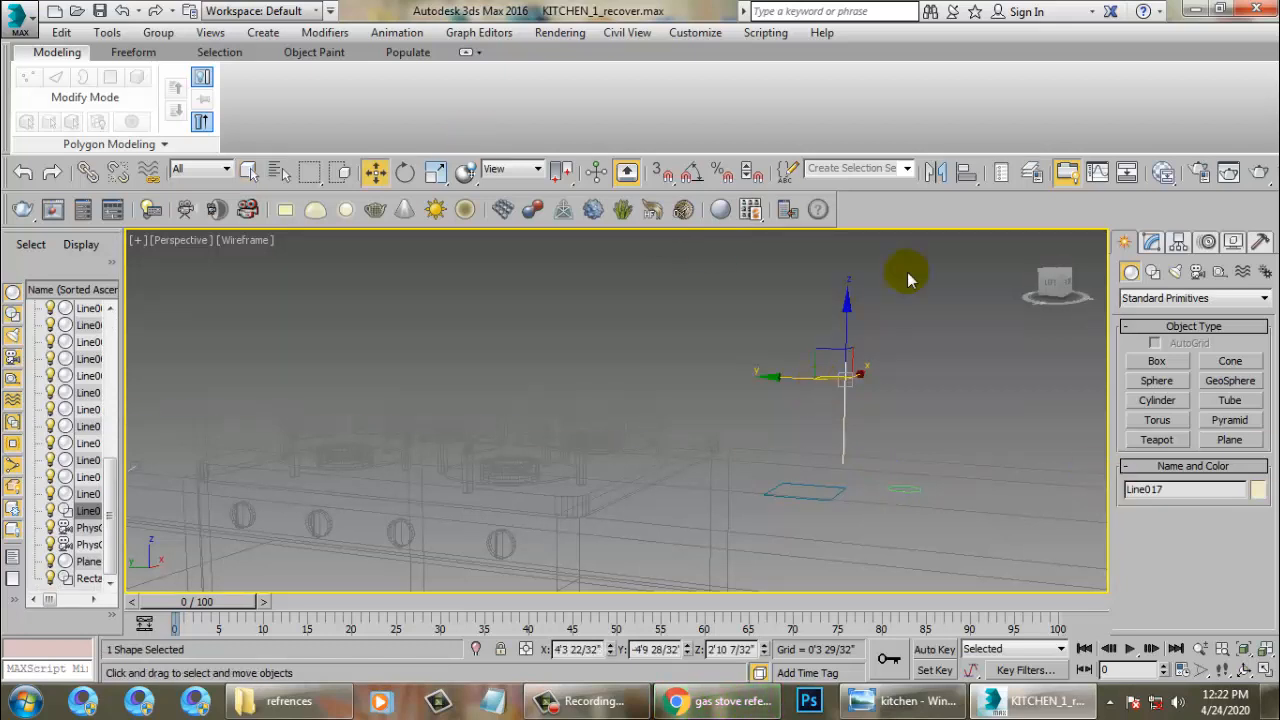
pyautogui.click(1165, 298)
pyautogui.click(1165, 343)
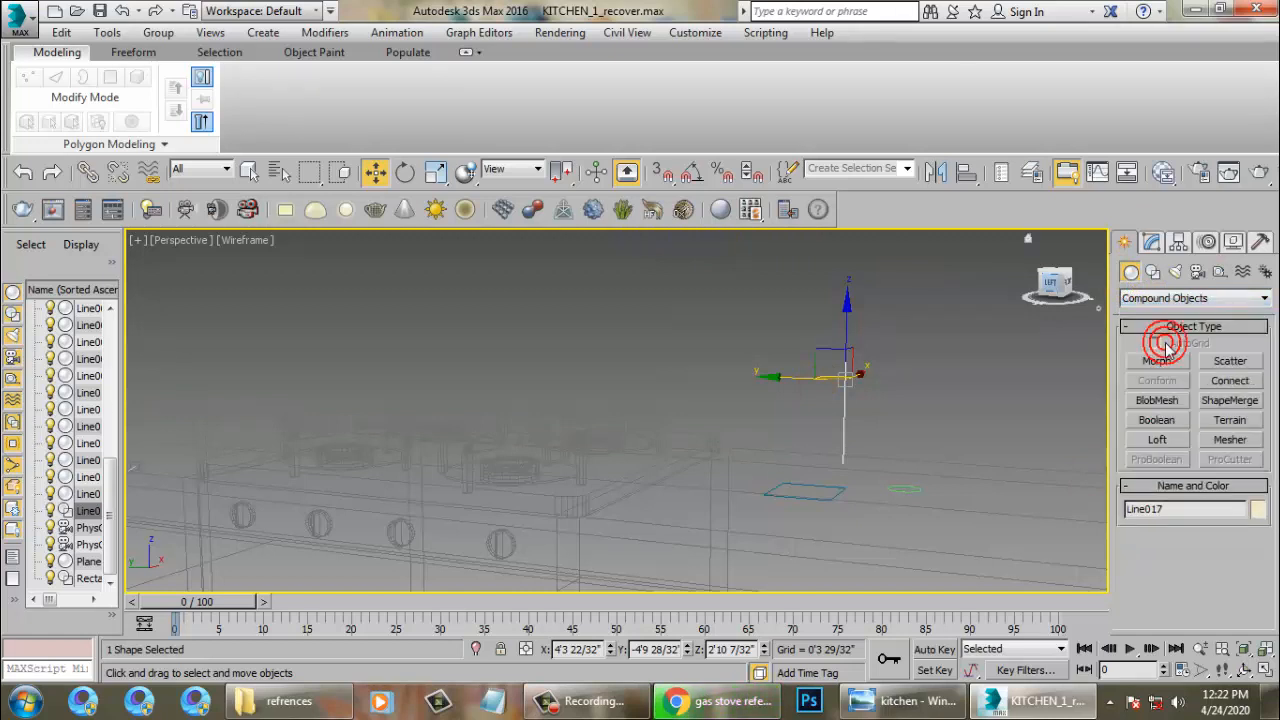
pyautogui.click(1172, 442)
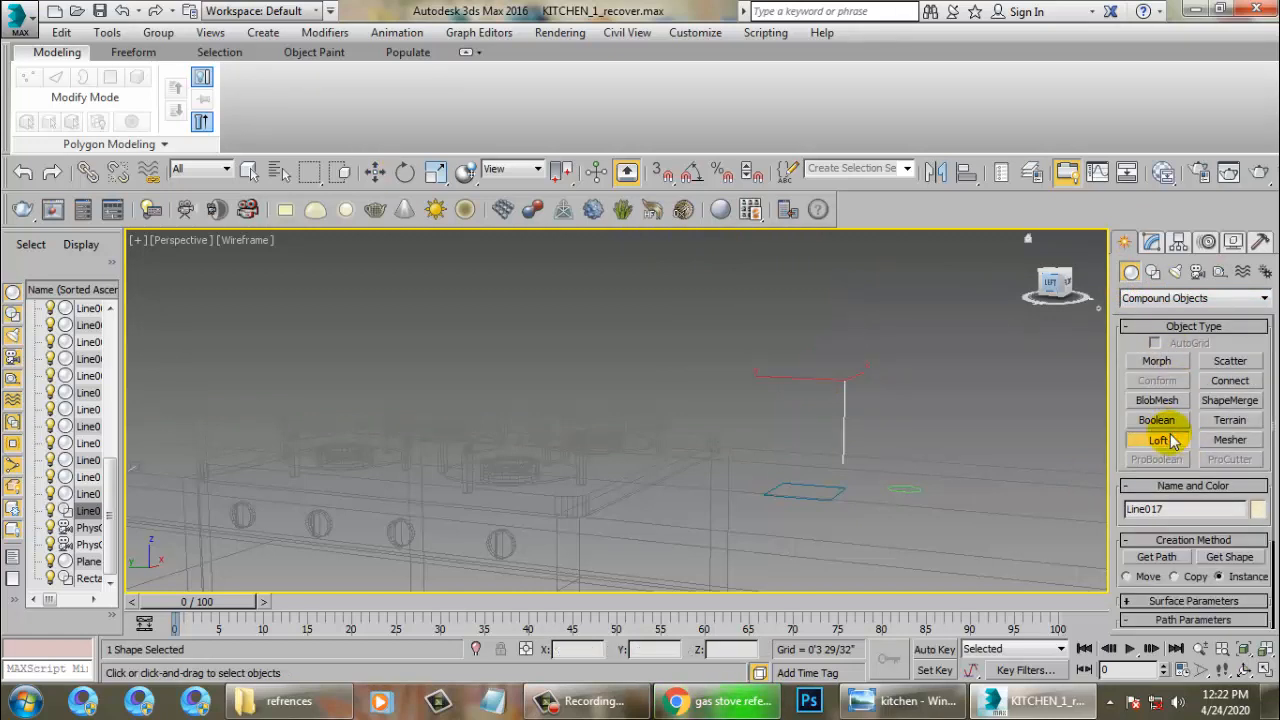
pyautogui.click(916, 490)
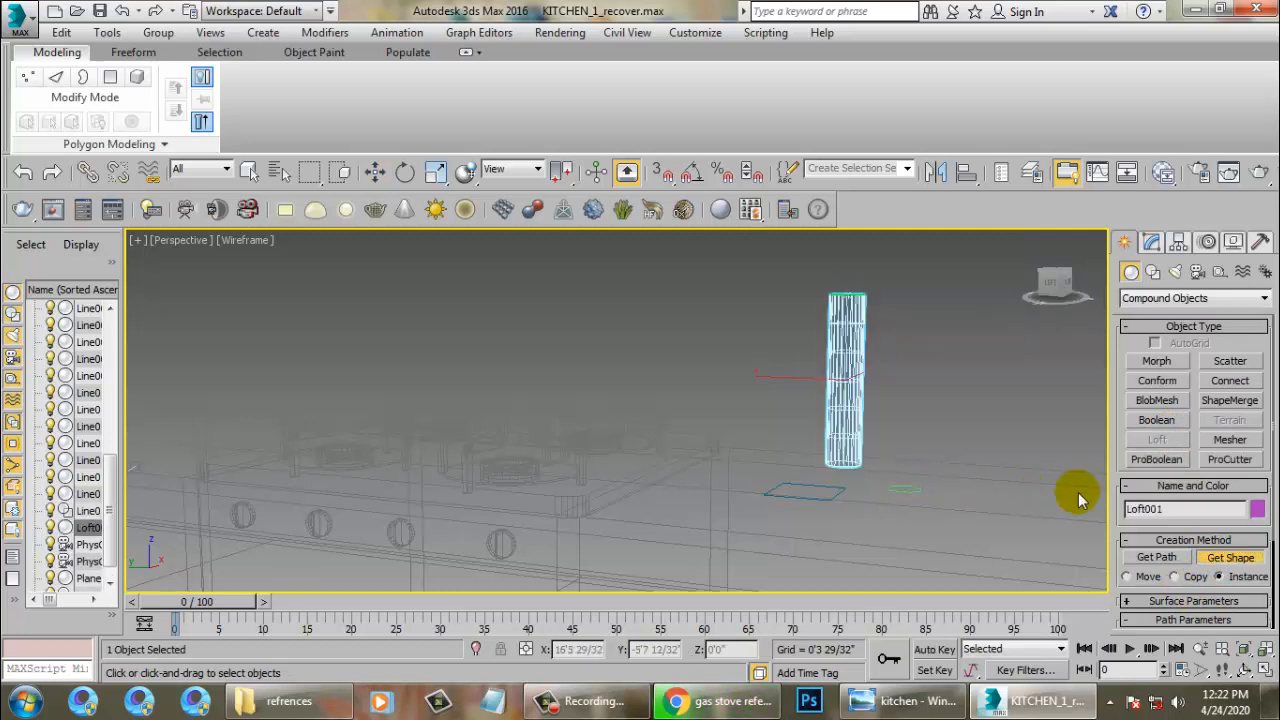
pyautogui.press('w')
# Step: Try adding the rectangle to the loft as a second shape at path 27.983 percent, and undo it
pyautogui.click(1152, 243)
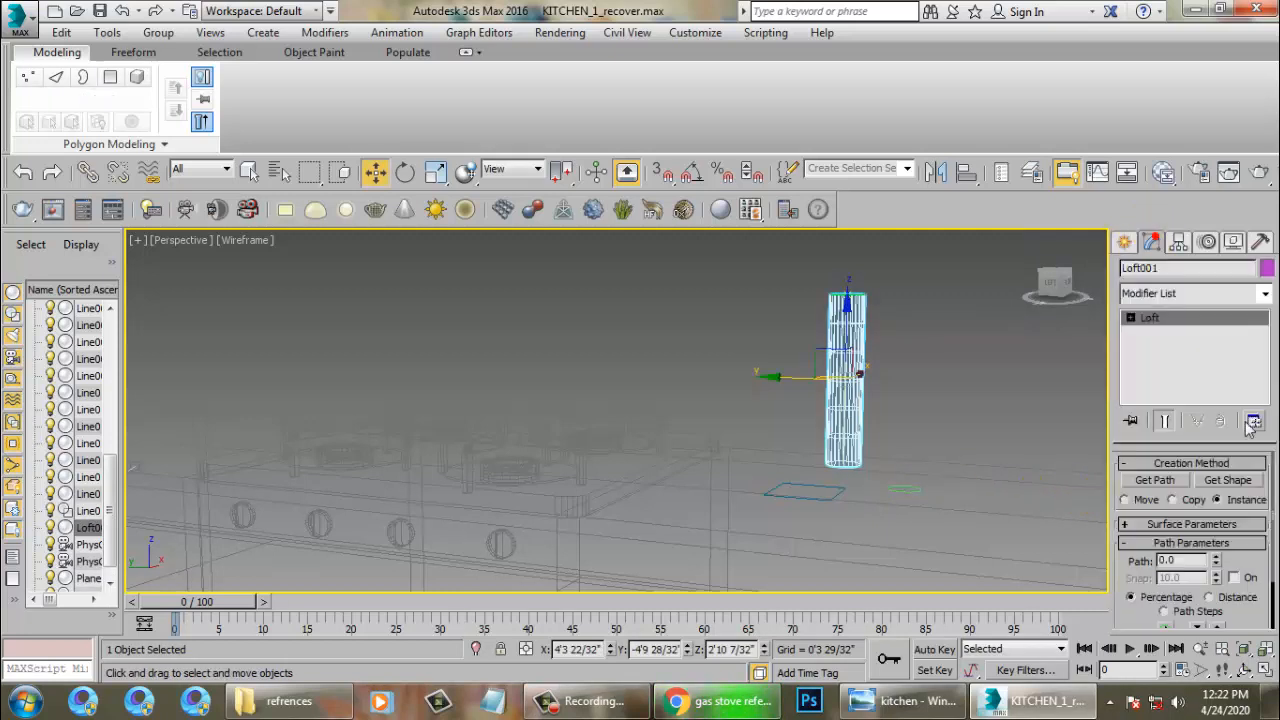
pyautogui.moveTo(1197, 357); pyautogui.dragTo(1234, 552)
pyautogui.click(1230, 483)
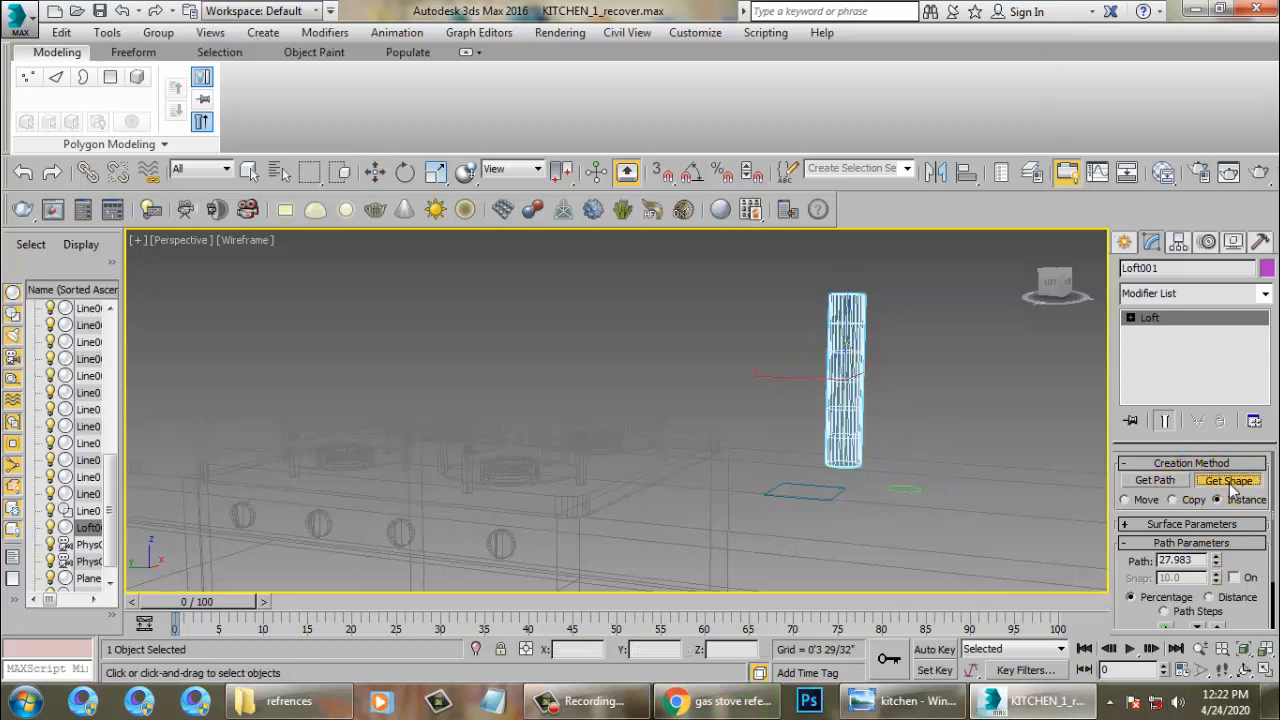
pyautogui.click(816, 500)
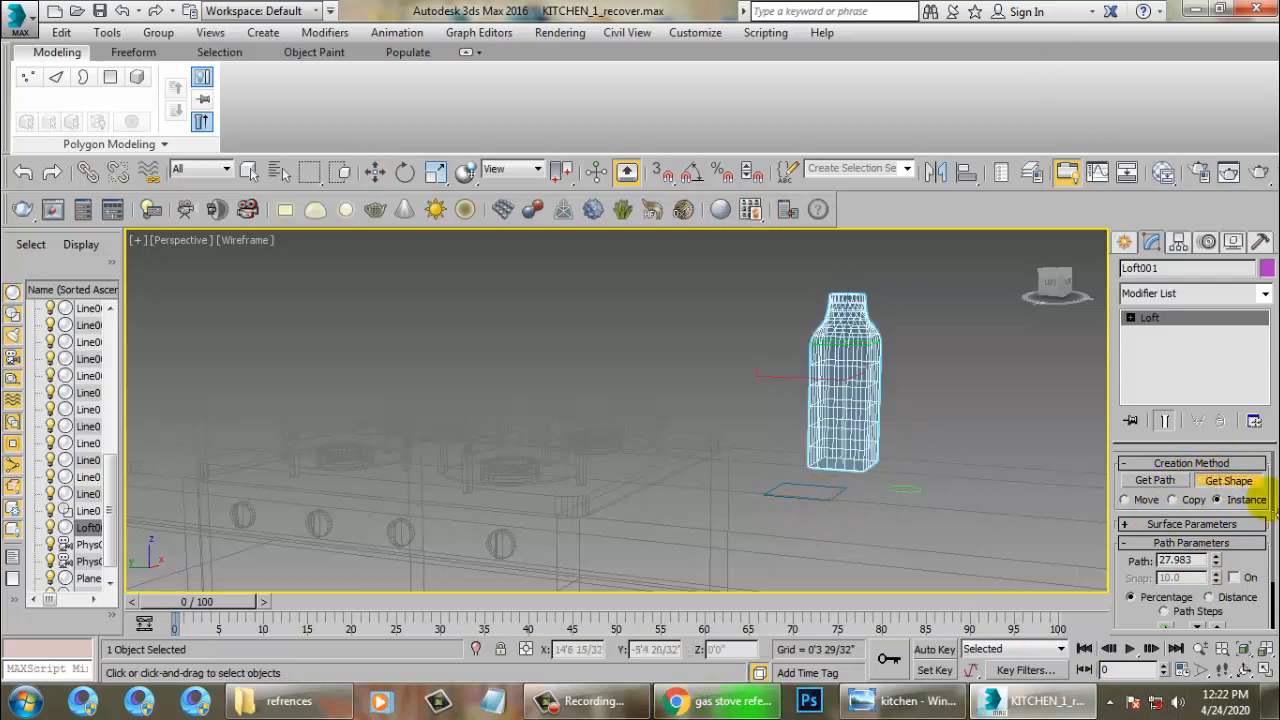
pyautogui.hotkey('ctrl', 'z')
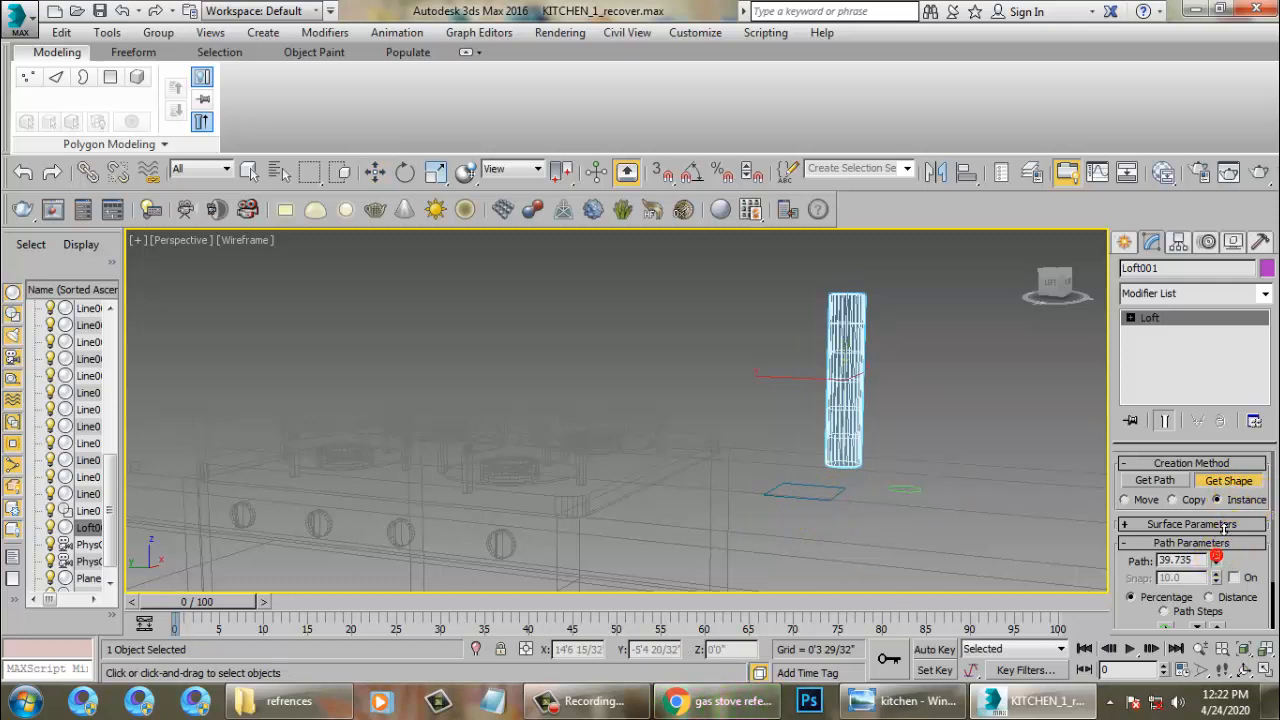
# Step: Add the rectangle to the bottle loft as a second shape at path 43.653 percent
pyautogui.moveTo(1223, 526); pyautogui.dragTo(1216, 510)
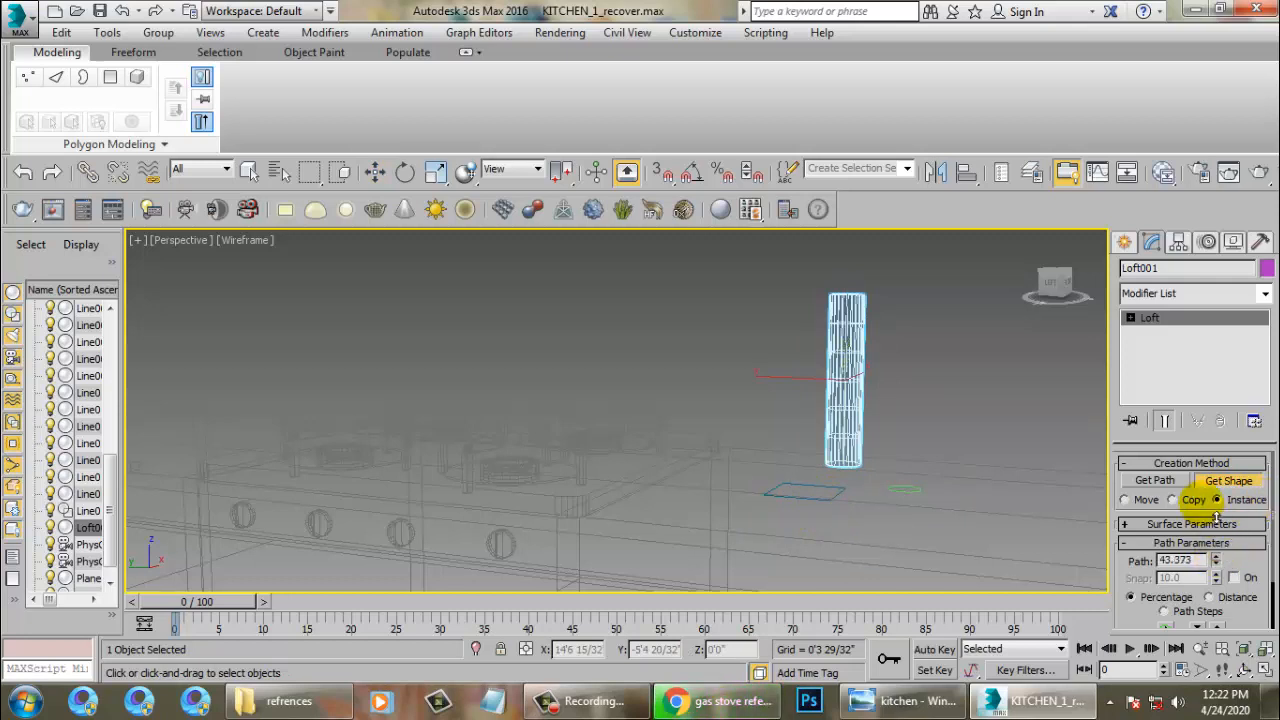
pyautogui.click(818, 515)
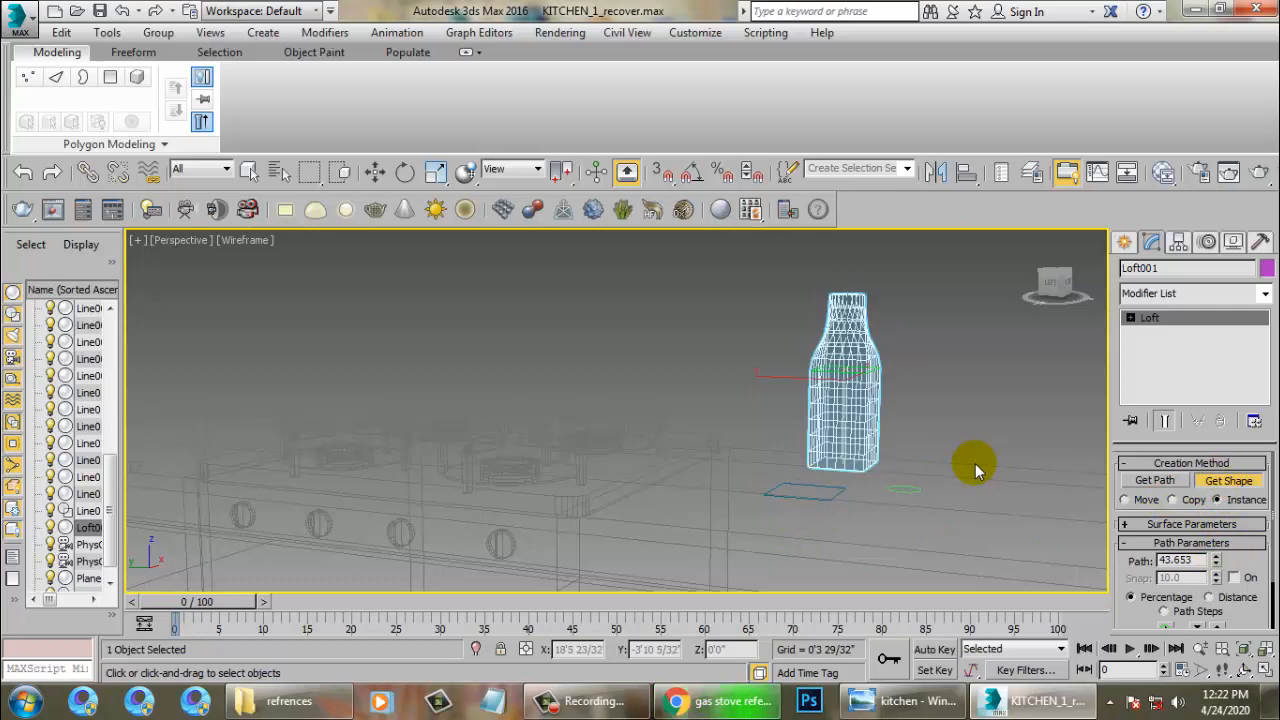
pyautogui.moveTo(974, 433); pyautogui.dragTo(983, 459, button='middle')
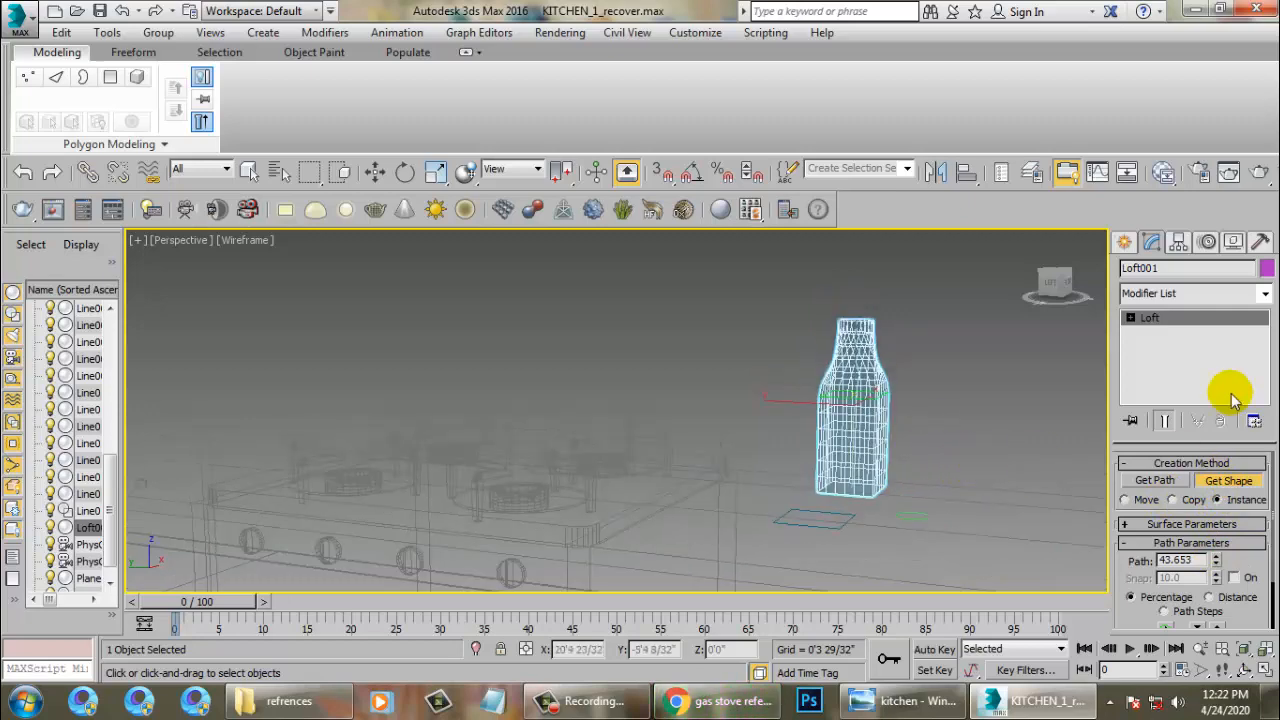
pyautogui.click(1133, 316)
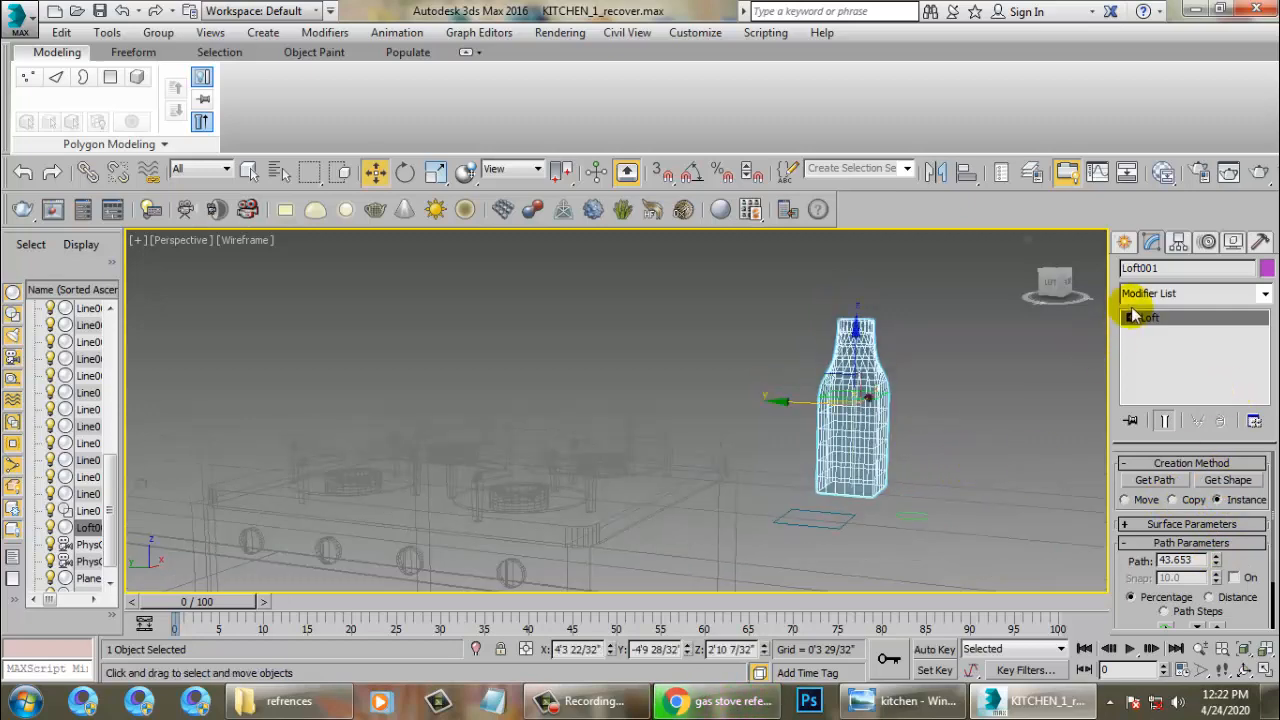
# Step: Shrink the loft's source rectangle to a length of 0'3 2/32" and a width of 0'2 28/32"
pyautogui.click(838, 534)
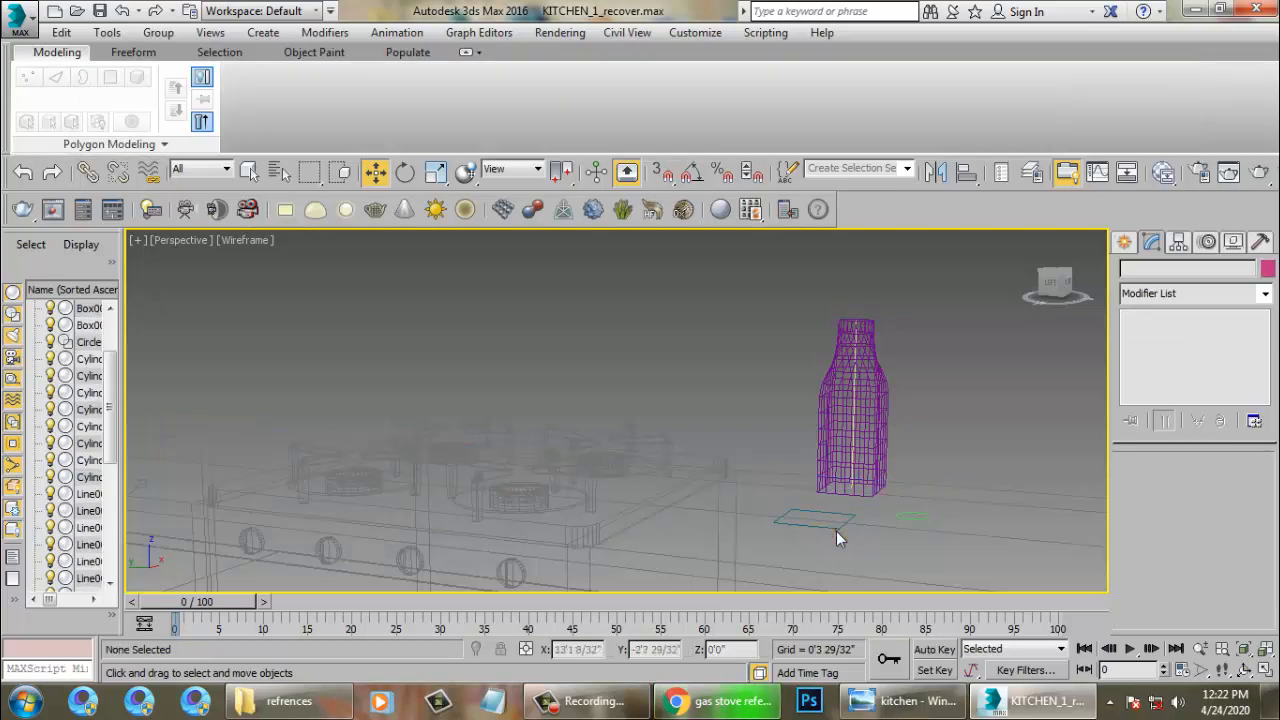
pyautogui.click(838, 538)
pyautogui.keyDown('alt'); pyautogui.moveTo(838, 535); pyautogui.dragTo(800, 515, button='middle'); pyautogui.keyUp('alt')
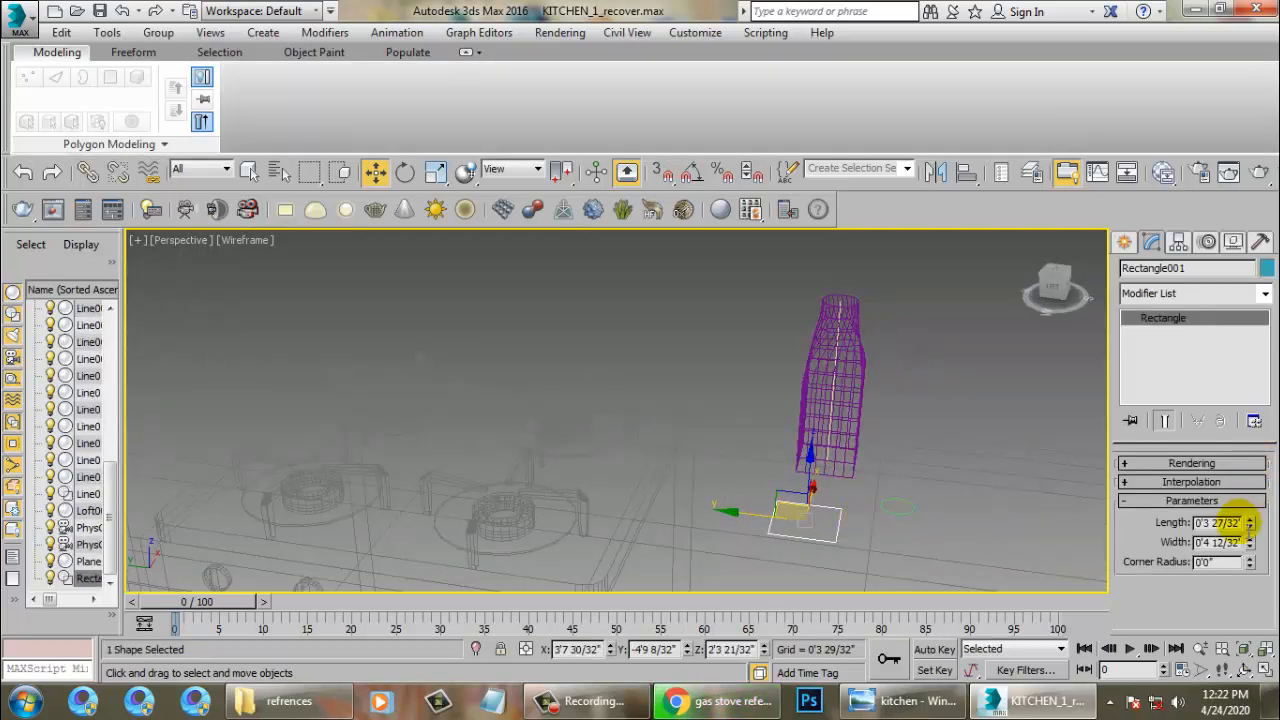
pyautogui.moveTo(1254, 527)
pyautogui.mouseDown()
pyautogui.moveTo(1265, 542)
pyautogui.moveTo(1250, 547)
pyautogui.mouseUp()
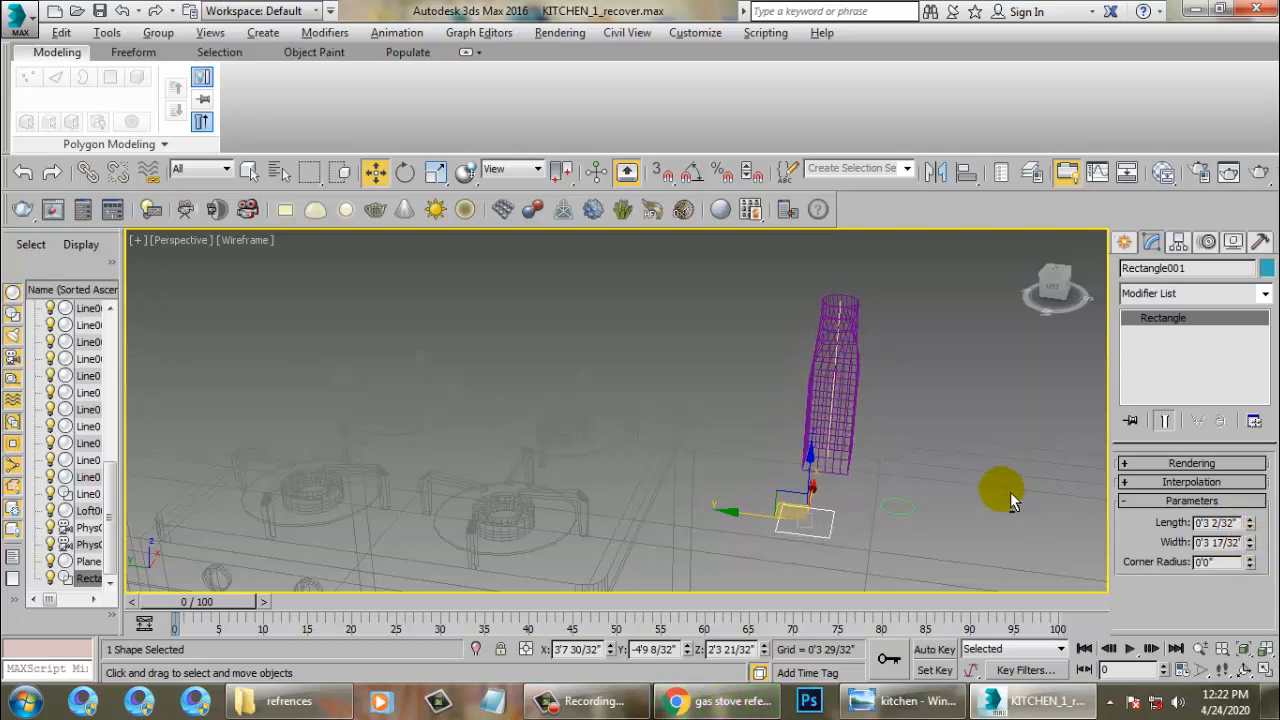
pyautogui.keyDown('alt'); pyautogui.moveTo(1000, 486); pyautogui.dragTo(1258, 480, button='middle'); pyautogui.keyUp('alt')
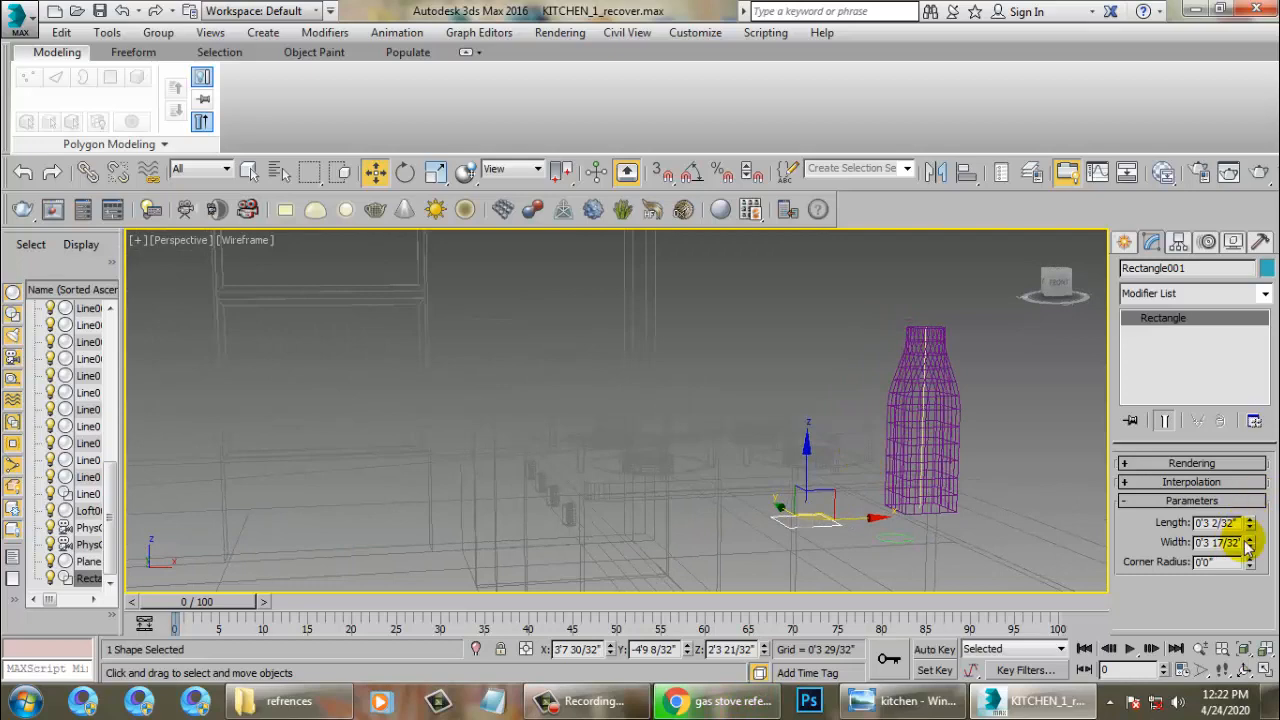
pyautogui.moveTo(1250, 542); pyautogui.dragTo(1265, 572)
# Step: Reduce the source circle's radius to 0'0 22/32" to narrow the bottle neck
pyautogui.keyDown('alt'); pyautogui.moveTo(1030, 517); pyautogui.dragTo(928, 509, button='middle'); pyautogui.keyUp('alt')
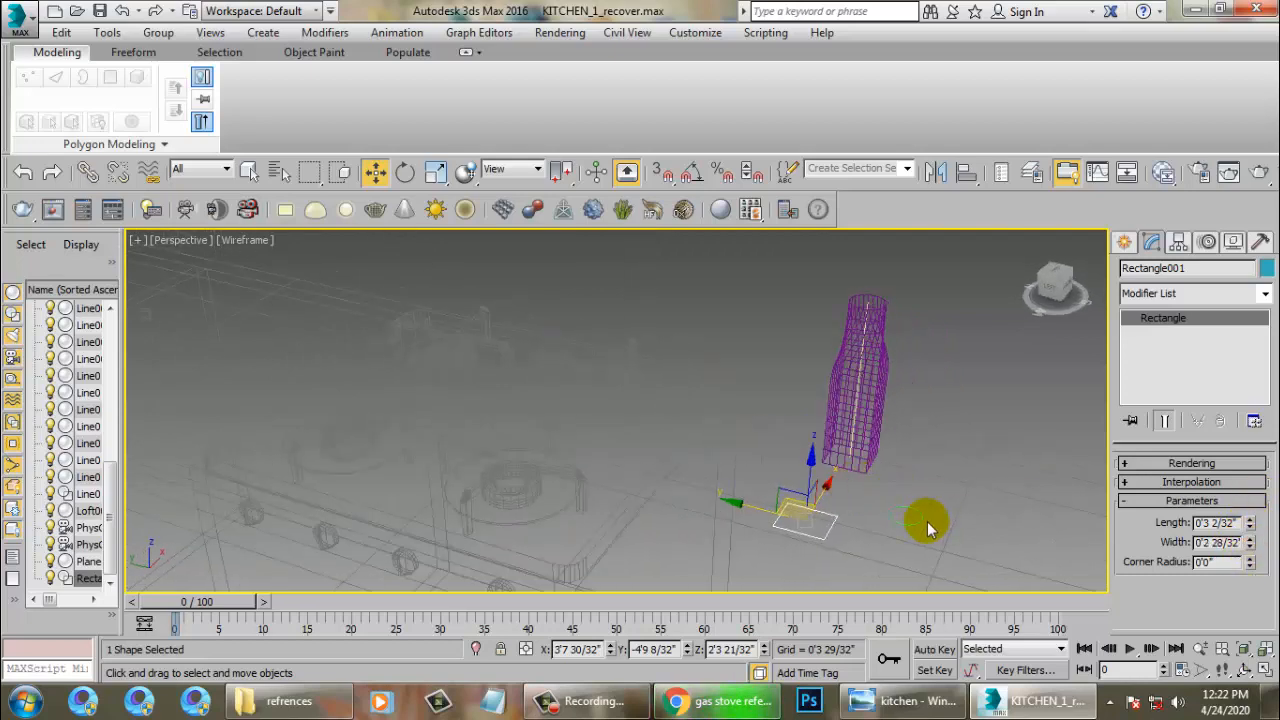
pyautogui.click(925, 521)
pyautogui.moveTo(1244, 522); pyautogui.dragTo(1262, 562)
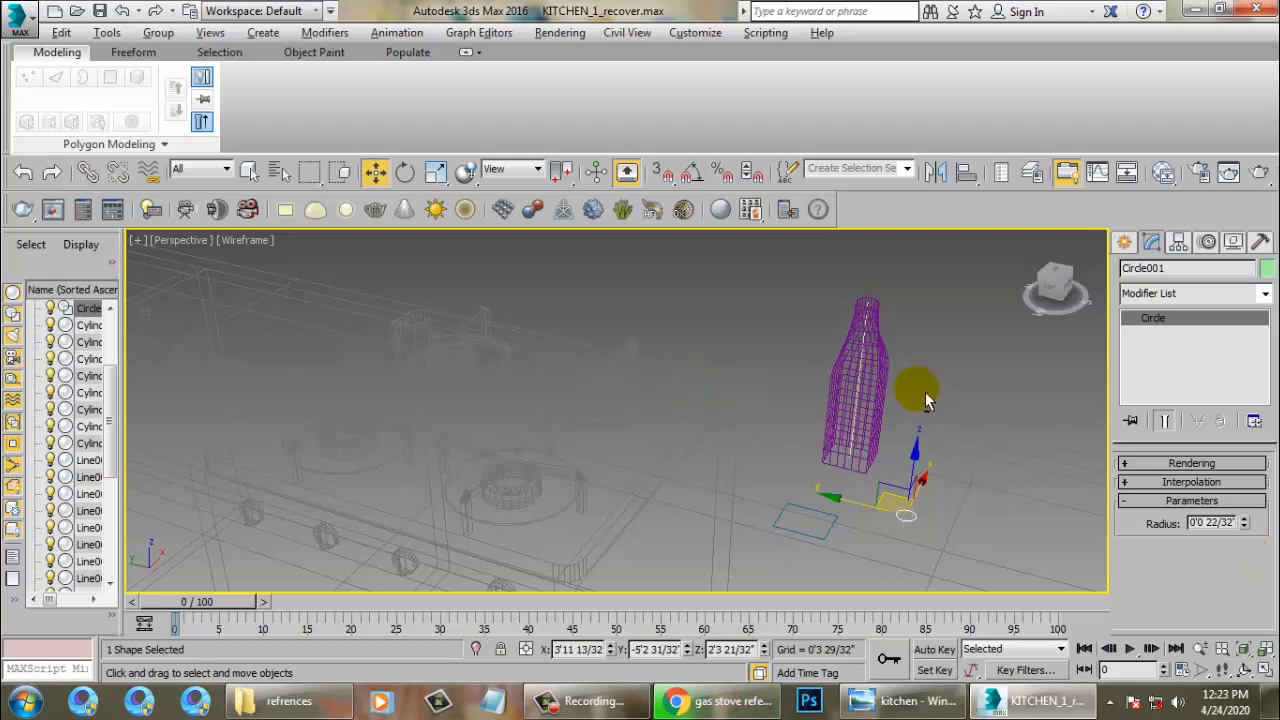
# Step: Round the source rectangle's corners with a 0'0 5/32" radius and switch the viewport to shaded display
pyautogui.keyDown('alt'); pyautogui.moveTo(909, 386); pyautogui.dragTo(846, 413, button='middle'); pyautogui.keyUp('alt')
pyautogui.click(843, 519)
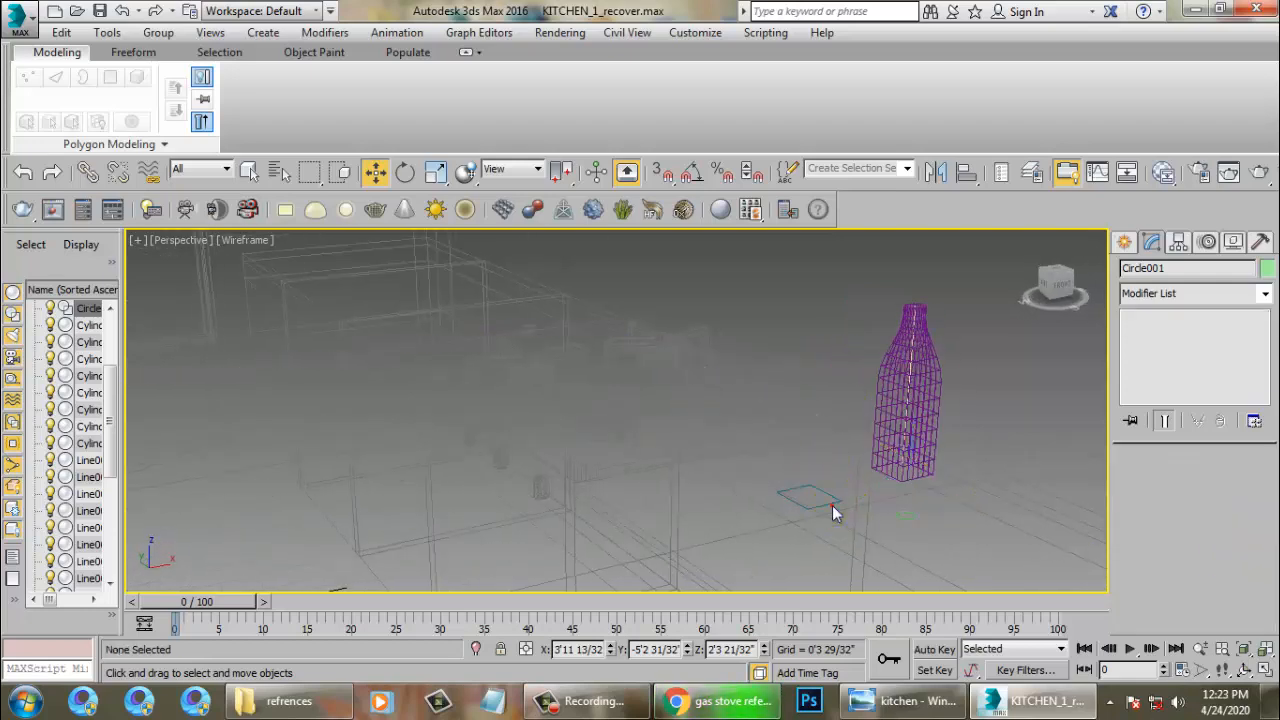
pyautogui.click(832, 505)
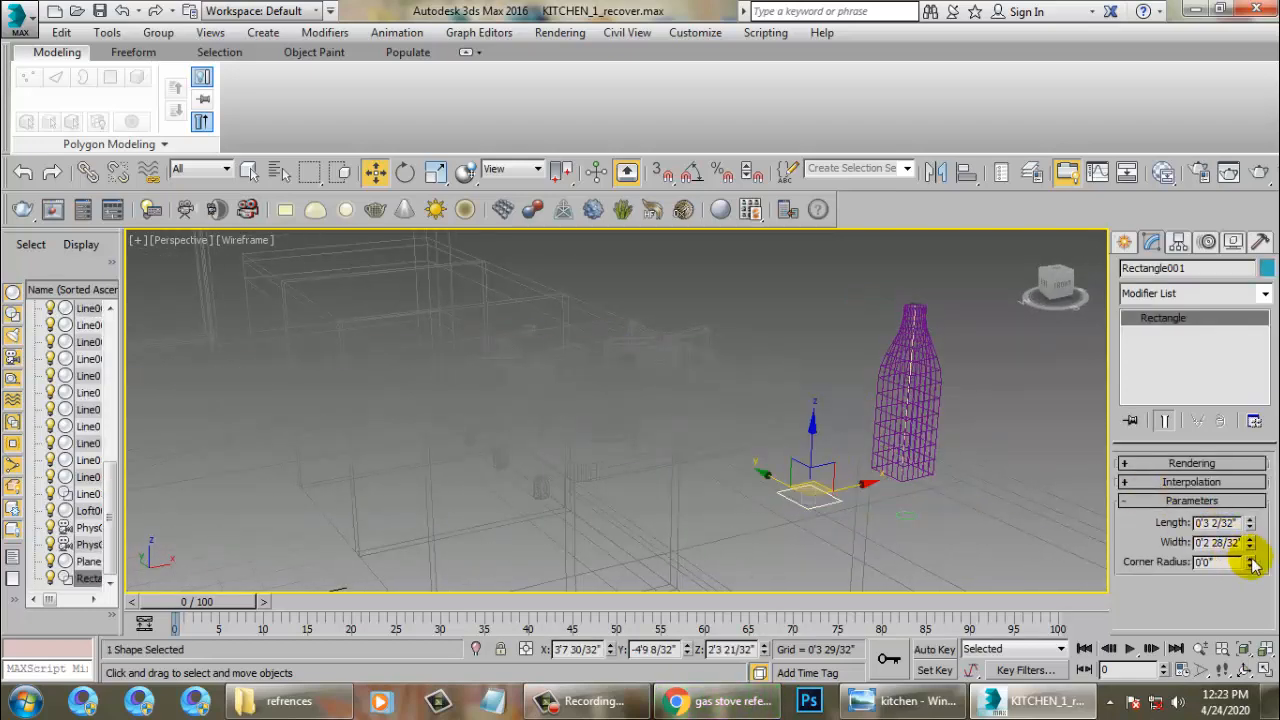
pyautogui.moveTo(1251, 563); pyautogui.dragTo(1258, 538)
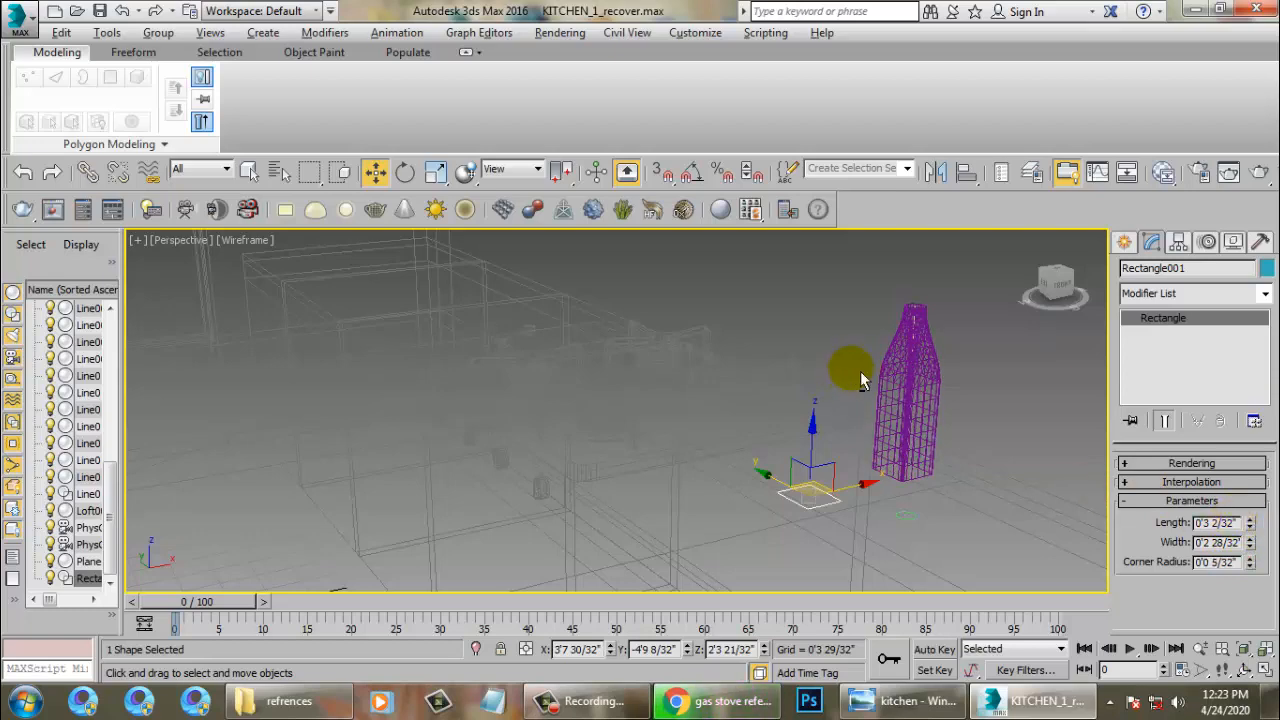
pyautogui.scroll(10, 851, 366)
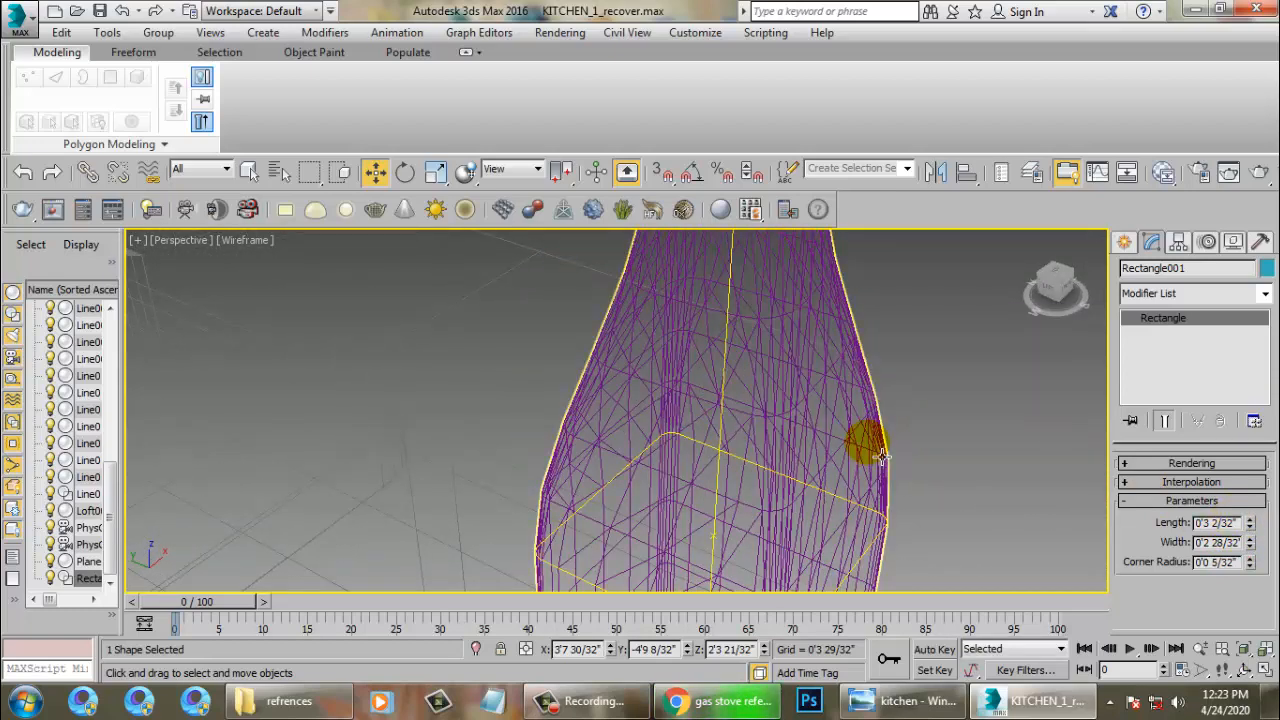
pyautogui.press('F3')
pyautogui.scroll(-10, 826, 417)
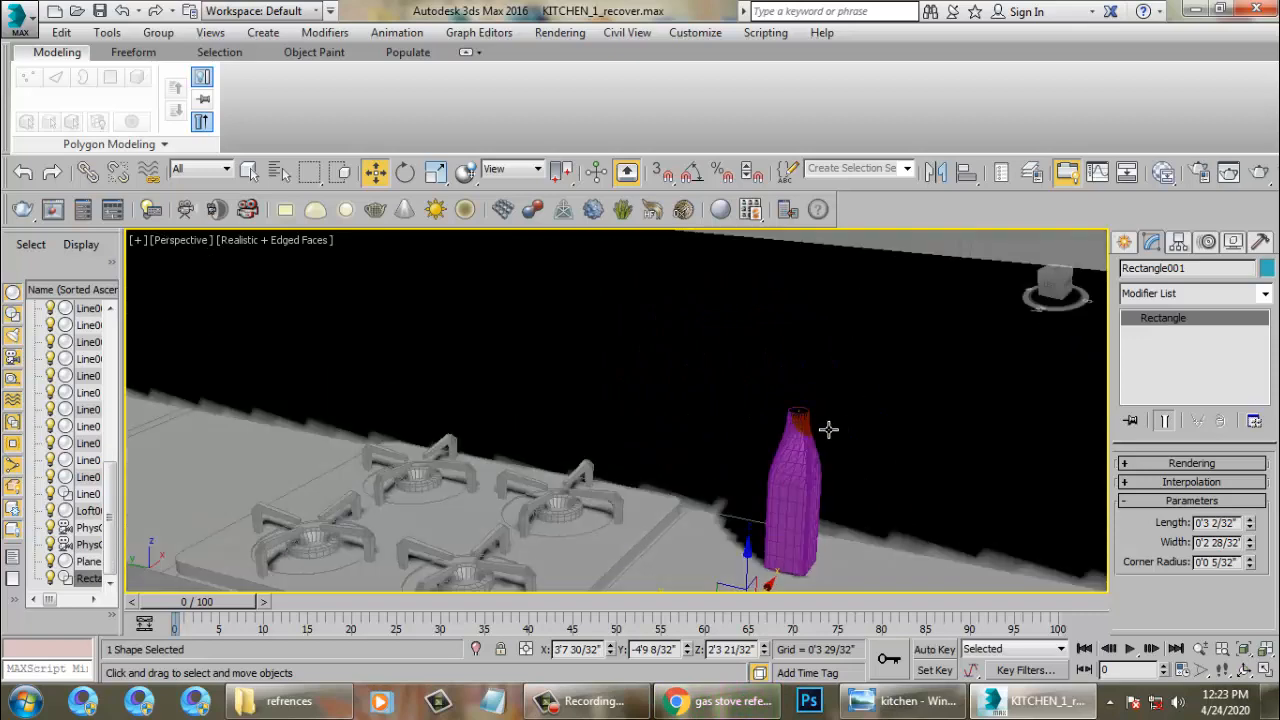
# Step: Select the bottle and save the scene as KITCHEN_2 in the refrences folder on the desktop
pyautogui.click(809, 463)
pyautogui.click(810, 463)
pyautogui.click(810, 463)
pyautogui.click(810, 463)
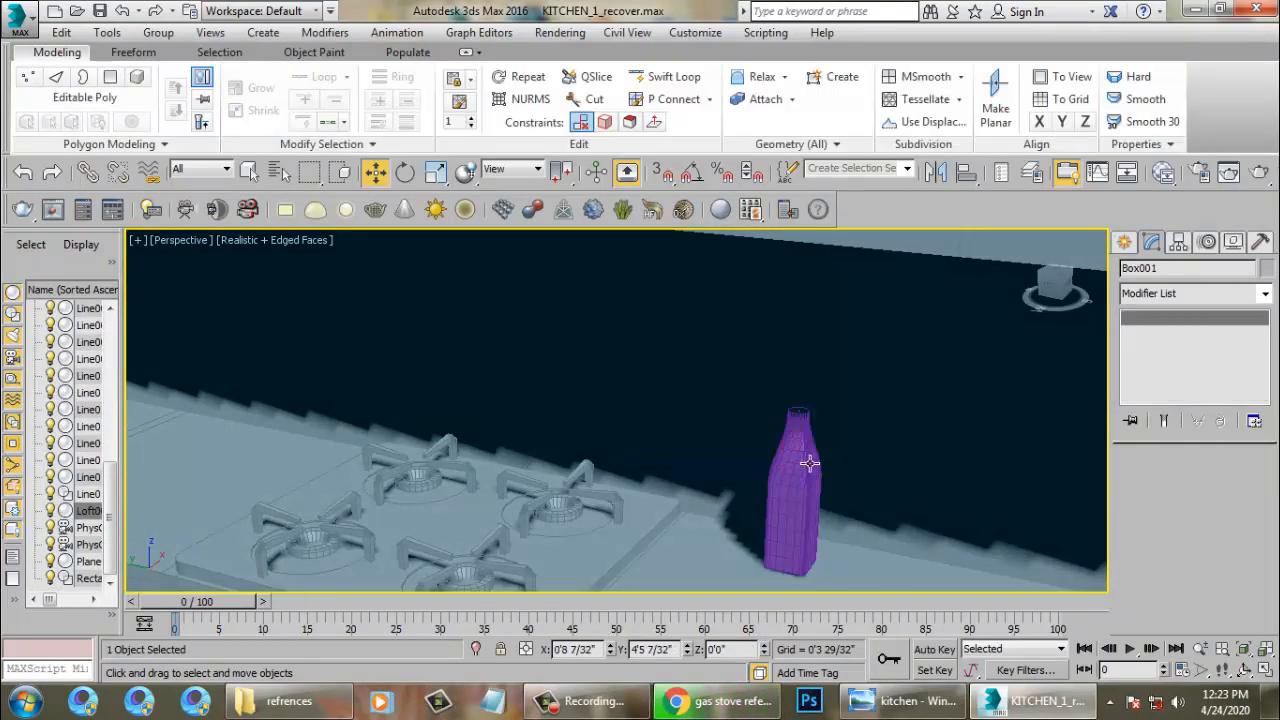
pyautogui.click(810, 463)
pyautogui.click(15, 28)
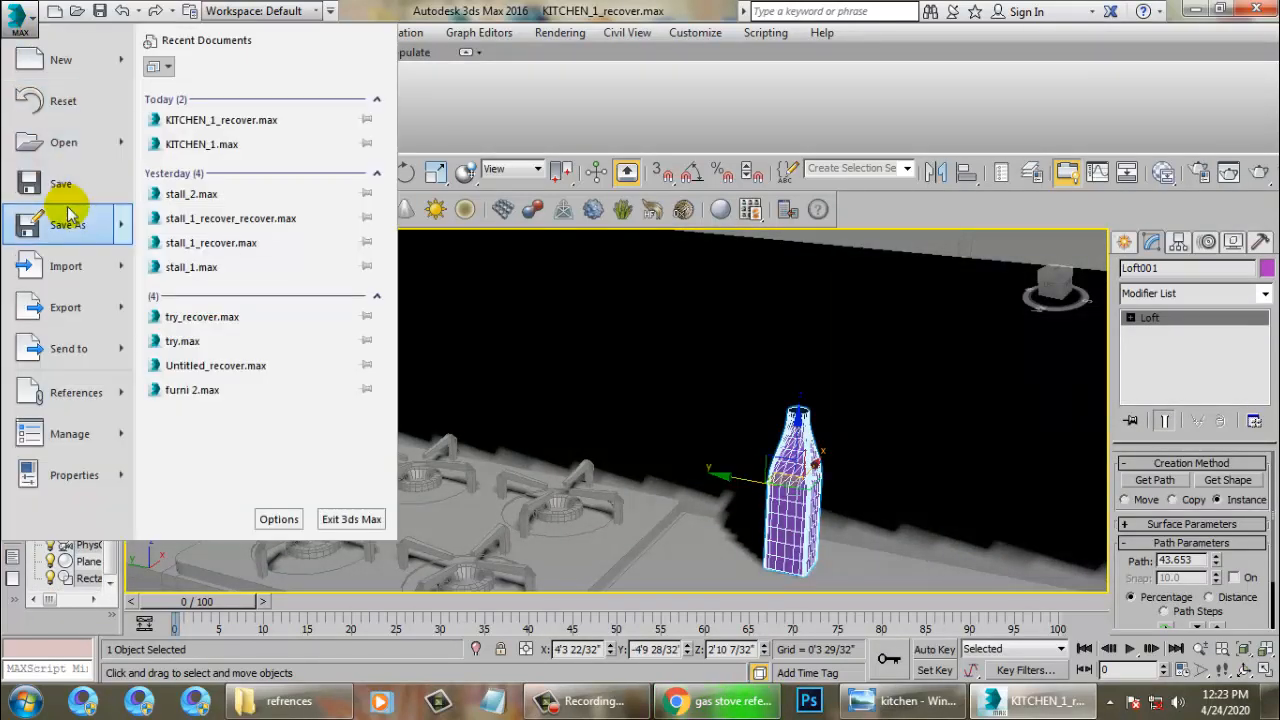
pyautogui.click(68, 226)
pyautogui.click(54, 178)
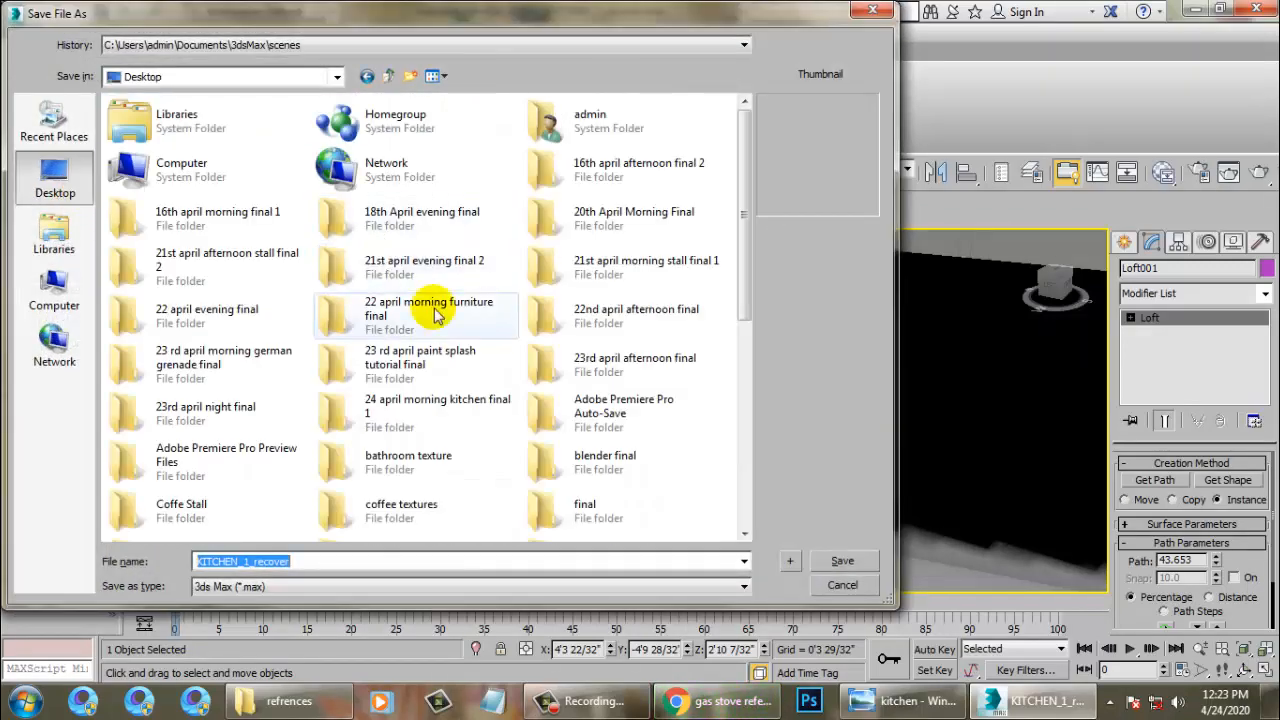
pyautogui.scroll(-5, 436, 315)
pyautogui.doubleClick(406, 320)
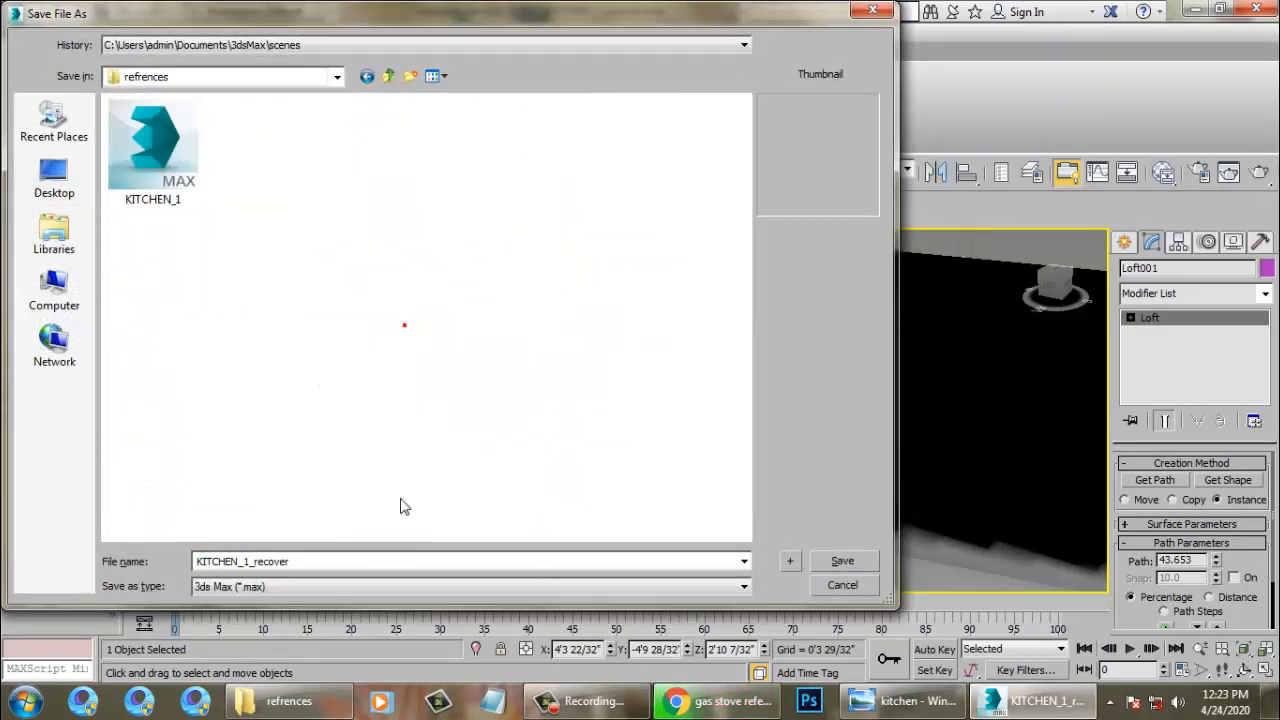
pyautogui.doubleClick(323, 571)
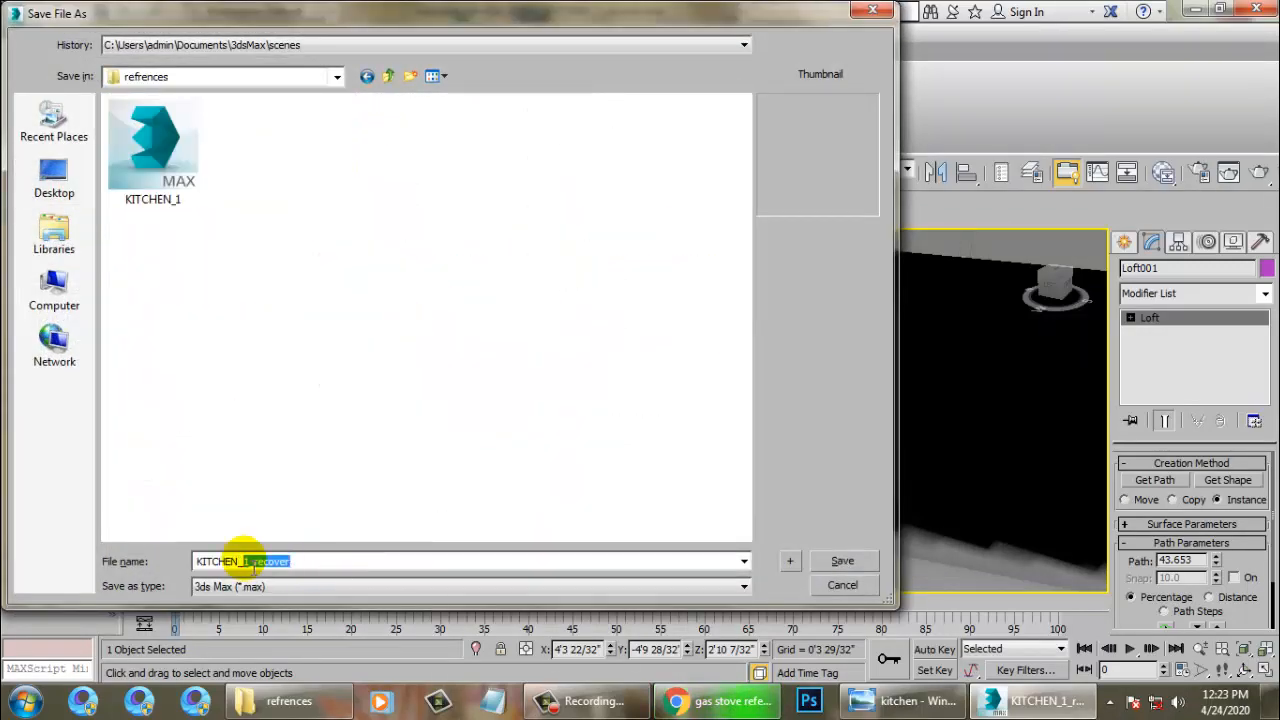
pyautogui.press('Return')
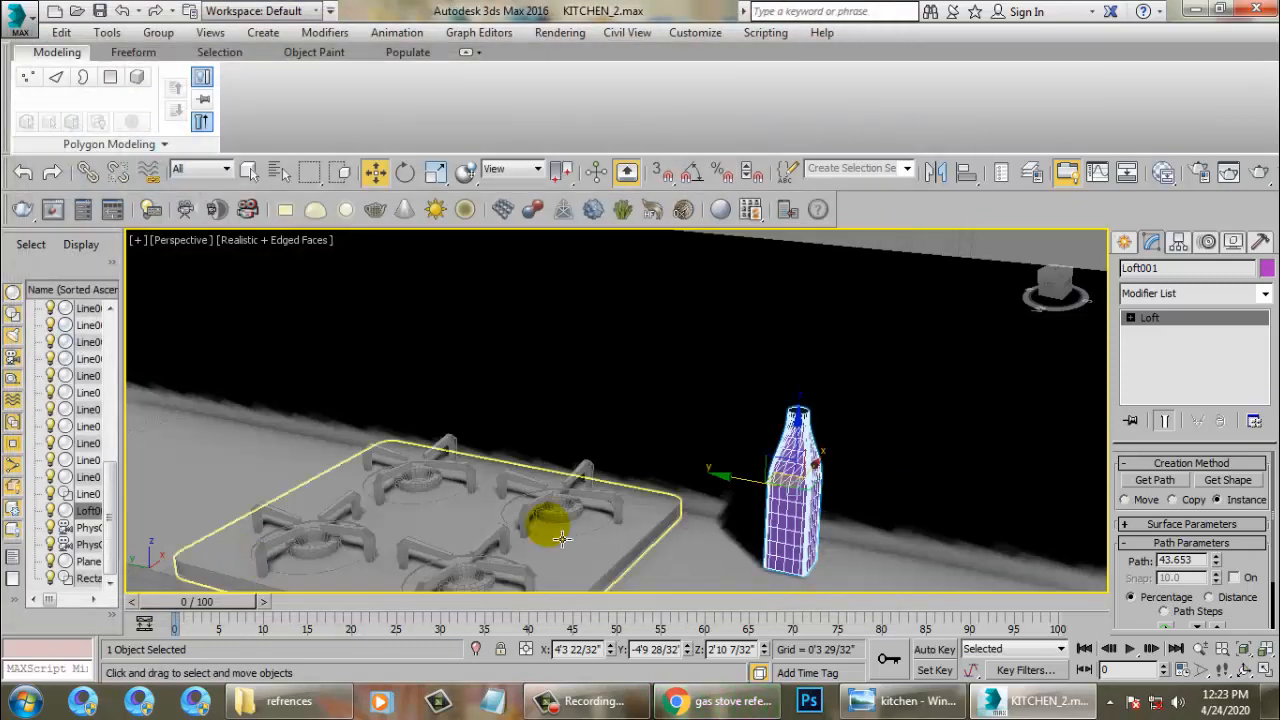
# Step: Convert the lofted bottle to an Editable Poly and select the cap polygon on top of its neck
pyautogui.click(812, 465)
pyautogui.rightClick(781, 428)
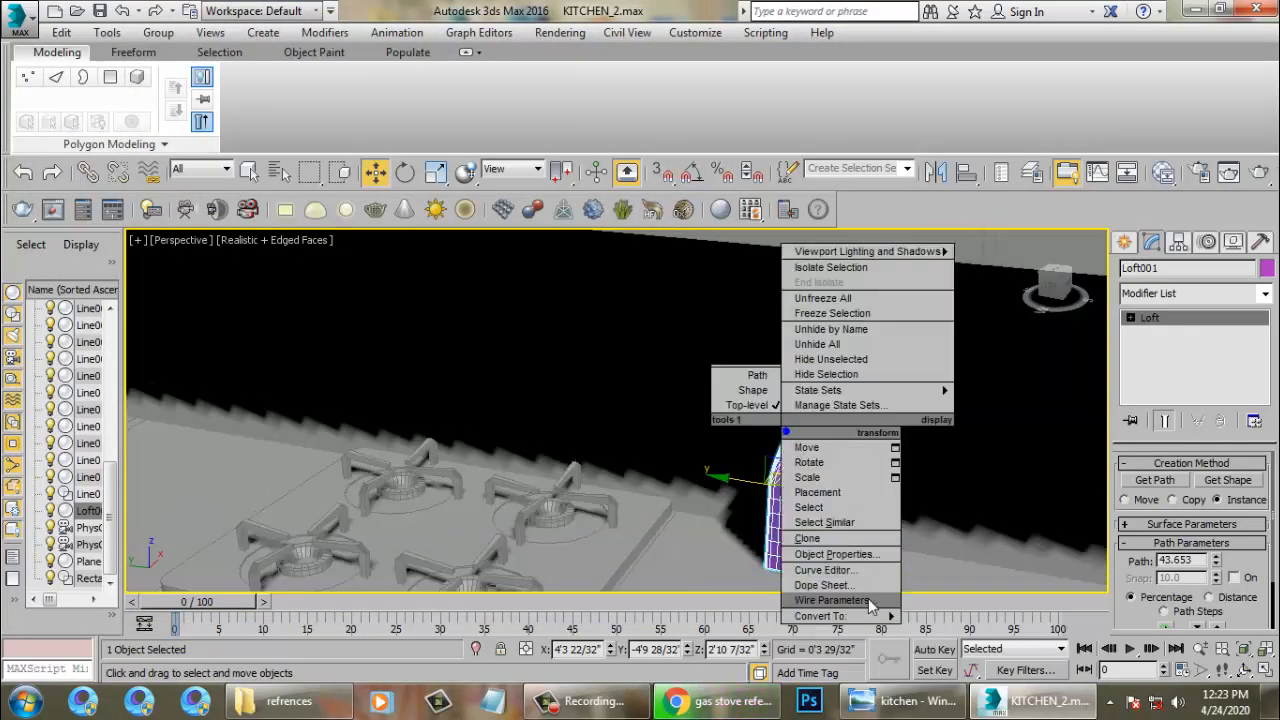
pyautogui.click(935, 601)
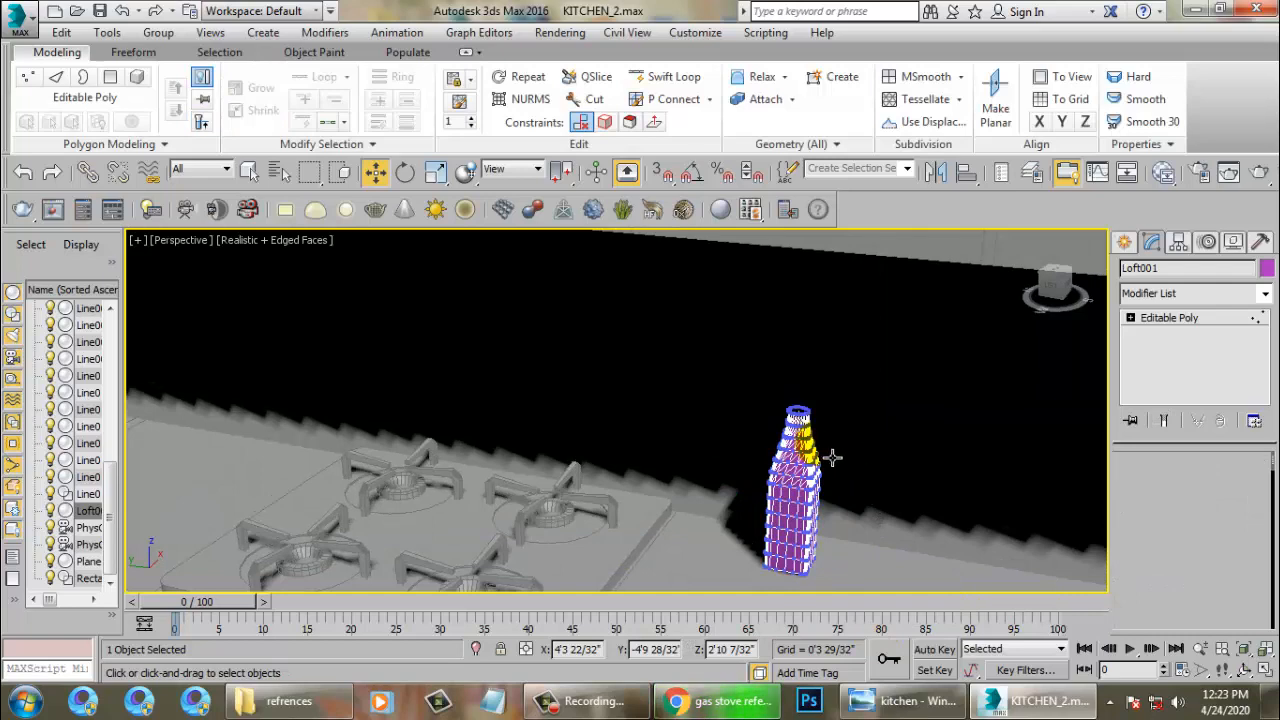
pyautogui.keyDown('alt'); pyautogui.moveTo(832, 457); pyautogui.dragTo(797, 420, button='middle'); pyautogui.keyUp('alt')
pyautogui.scroll(6, 805, 412)
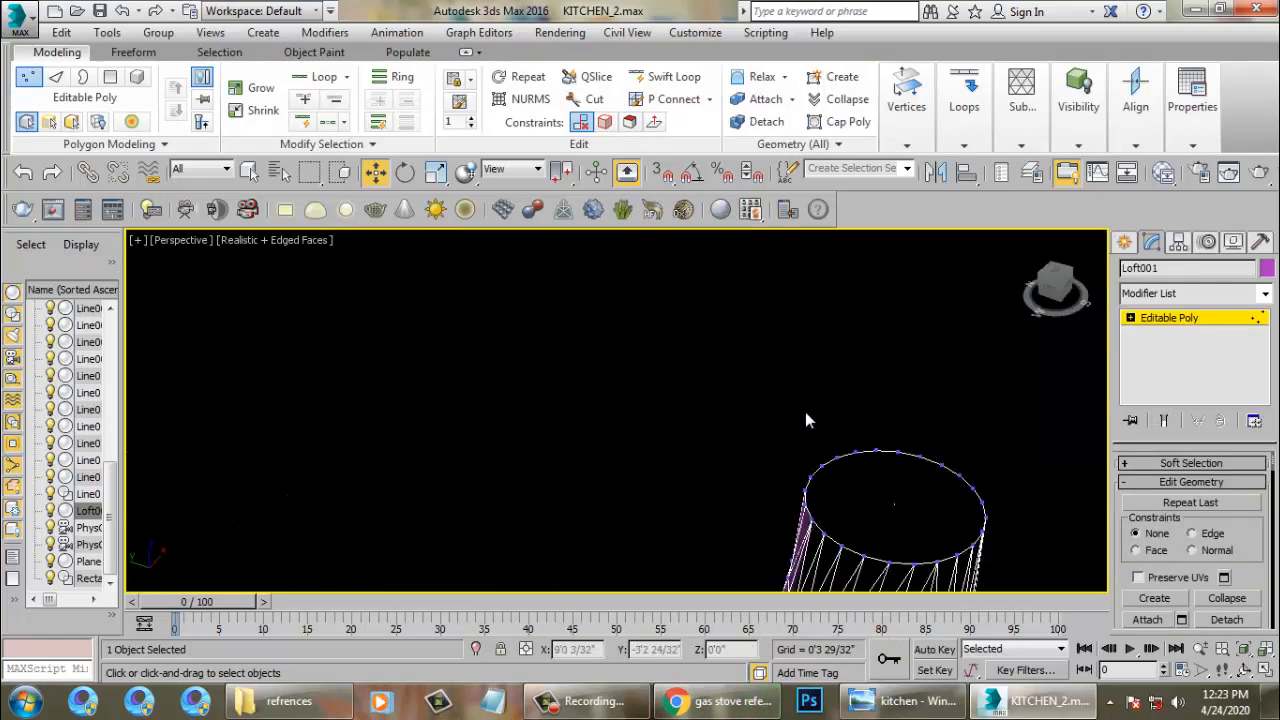
pyautogui.scroll(-5, 903, 440)
pyautogui.press('4')
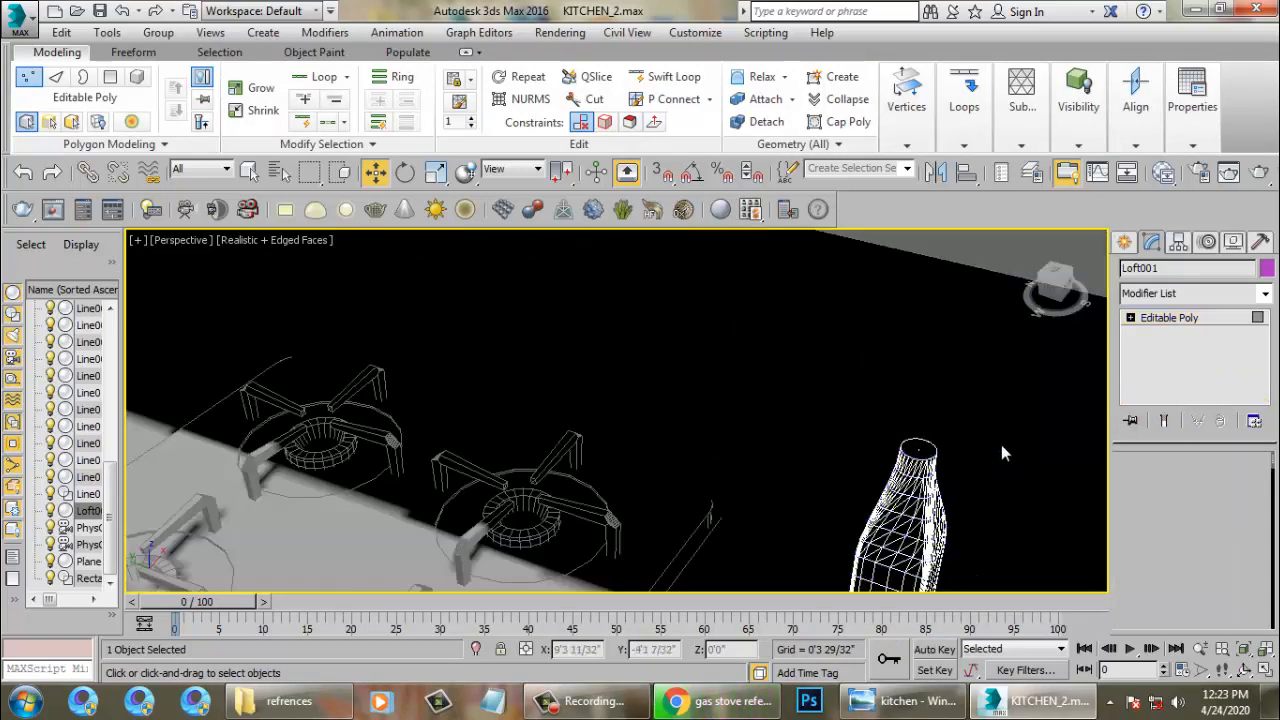
pyautogui.click(932, 456)
pyautogui.keyDown('alt'); pyautogui.moveTo(943, 487); pyautogui.dragTo(947, 460, button='middle'); pyautogui.keyUp('alt')
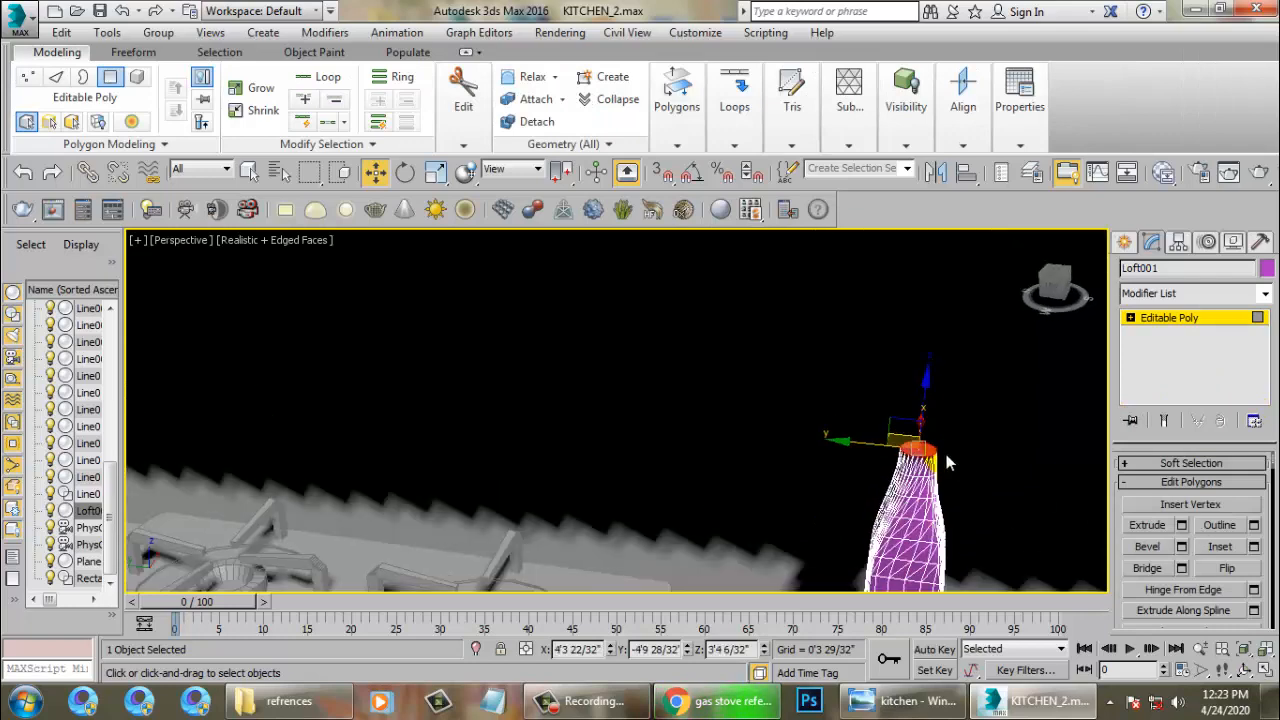
# Step: Open the kitchen reference picture in the image viewer and place its window clear of the bottle
pyautogui.click(560, 32)
pyautogui.click(610, 536)
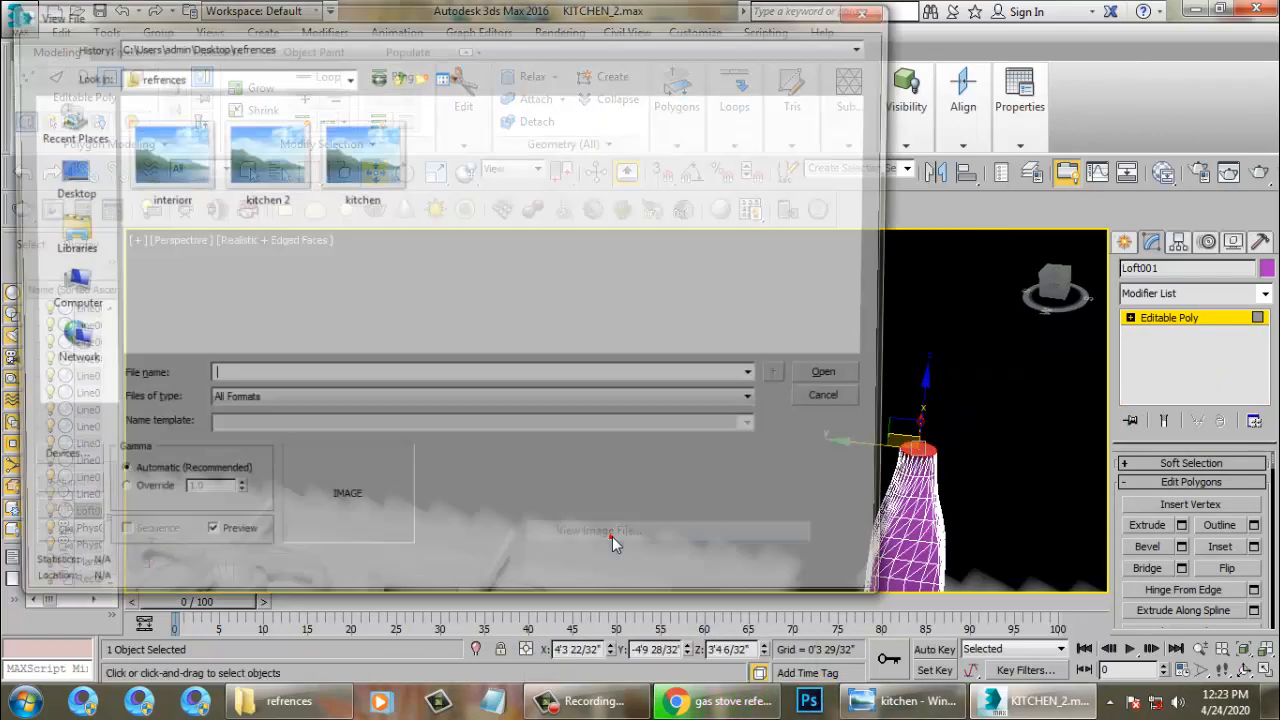
pyautogui.click(283, 172)
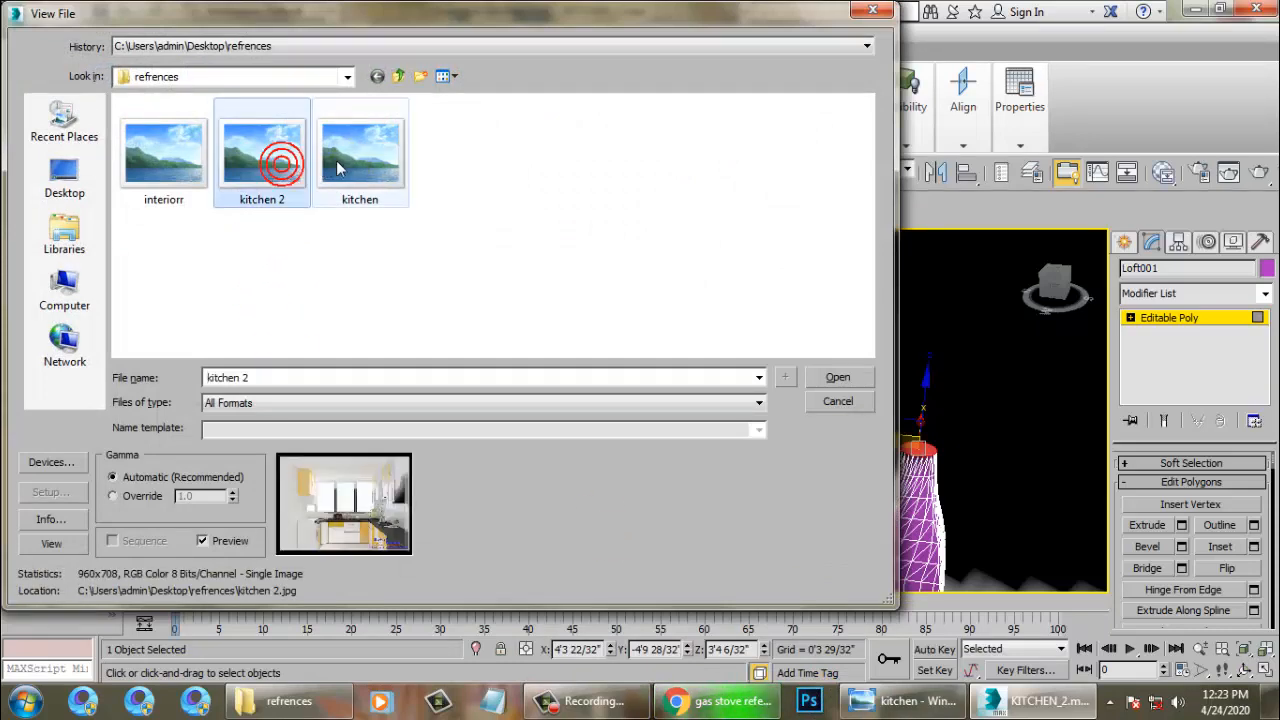
pyautogui.doubleClick(360, 155)
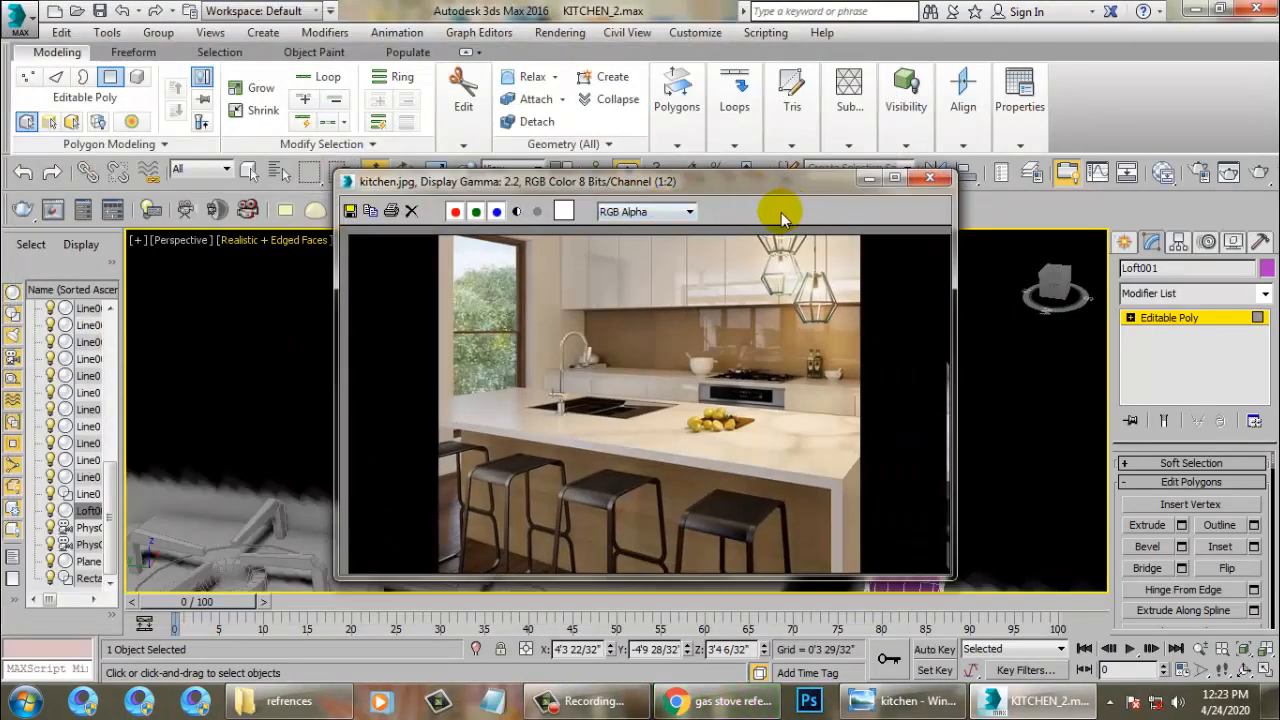
pyautogui.moveTo(729, 183); pyautogui.dragTo(334, 126)
# Step: Extrude the bottle's top cap polygon upward by 0'1 15/32" to lengthen the neck
pyautogui.keyDown('alt'); pyautogui.moveTo(944, 430); pyautogui.dragTo(894, 446, button='middle'); pyautogui.keyUp('alt')
pyautogui.hotkey('alt', 'w')
pyautogui.hotkey('alt', 'w')
pyautogui.scroll(2, 894, 446)
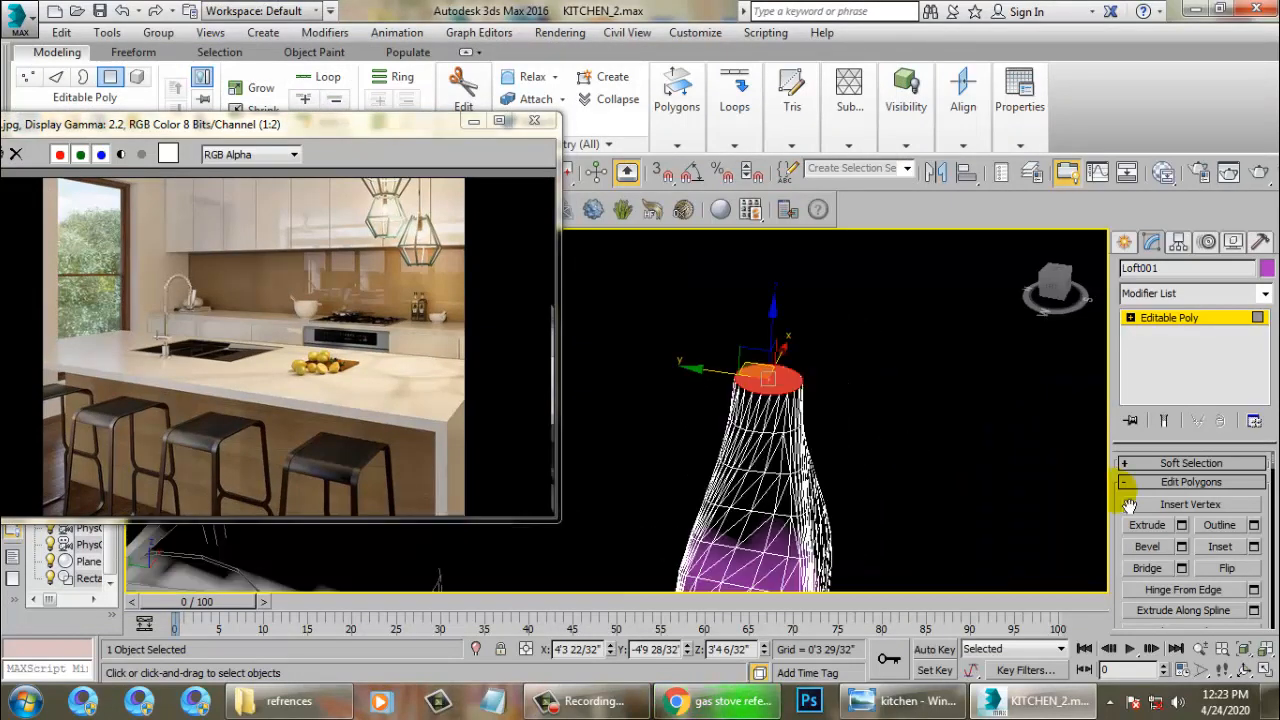
pyautogui.click(1181, 525)
pyautogui.moveTo(628, 448); pyautogui.dragTo(650, 495)
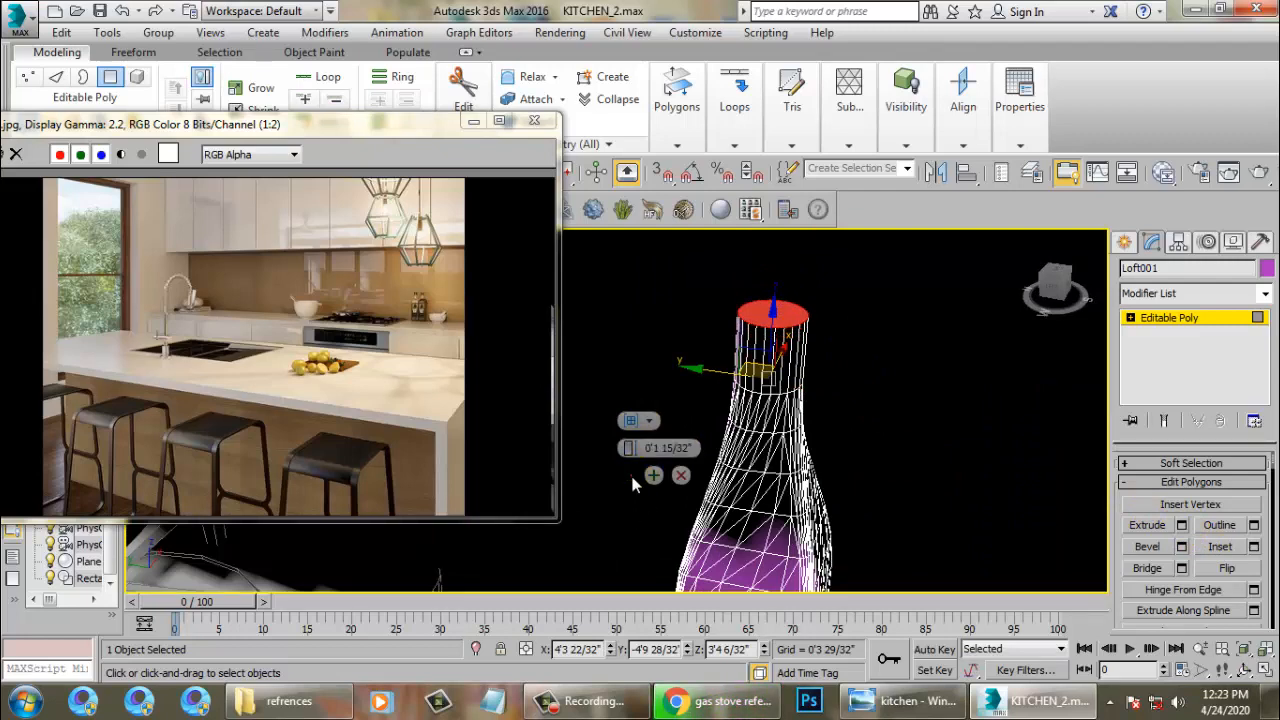
pyautogui.click(631, 478)
# Step: Lower the extruded cap polygon along Z to 3'4 25/32" to shorten the neck
pyautogui.scroll(-4, 680, 455)
pyautogui.keyDown('alt'); pyautogui.moveTo(871, 449); pyautogui.dragTo(806, 435, button='middle'); pyautogui.keyUp('alt')
pyautogui.scroll(2, 805, 433)
pyautogui.scroll(3, 675, 430)
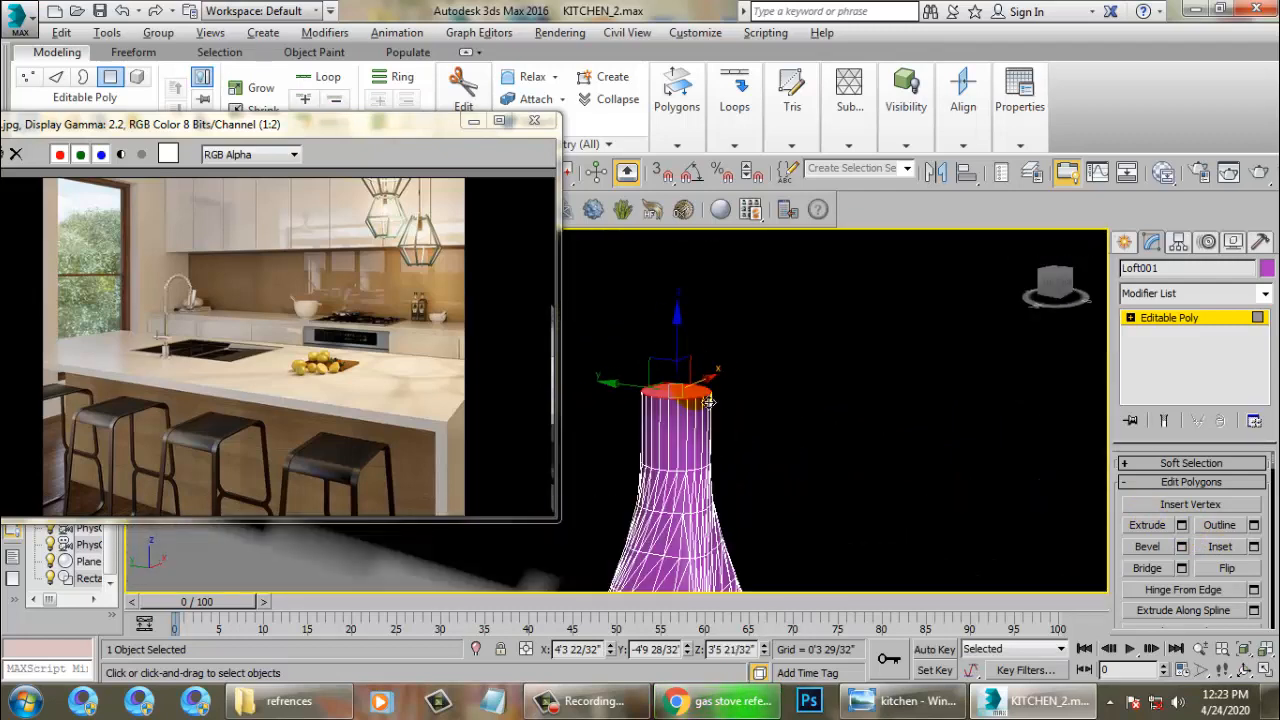
pyautogui.moveTo(708, 401); pyautogui.dragTo(727, 384, button='middle')
pyautogui.moveTo(750, 310); pyautogui.dragTo(772, 353)
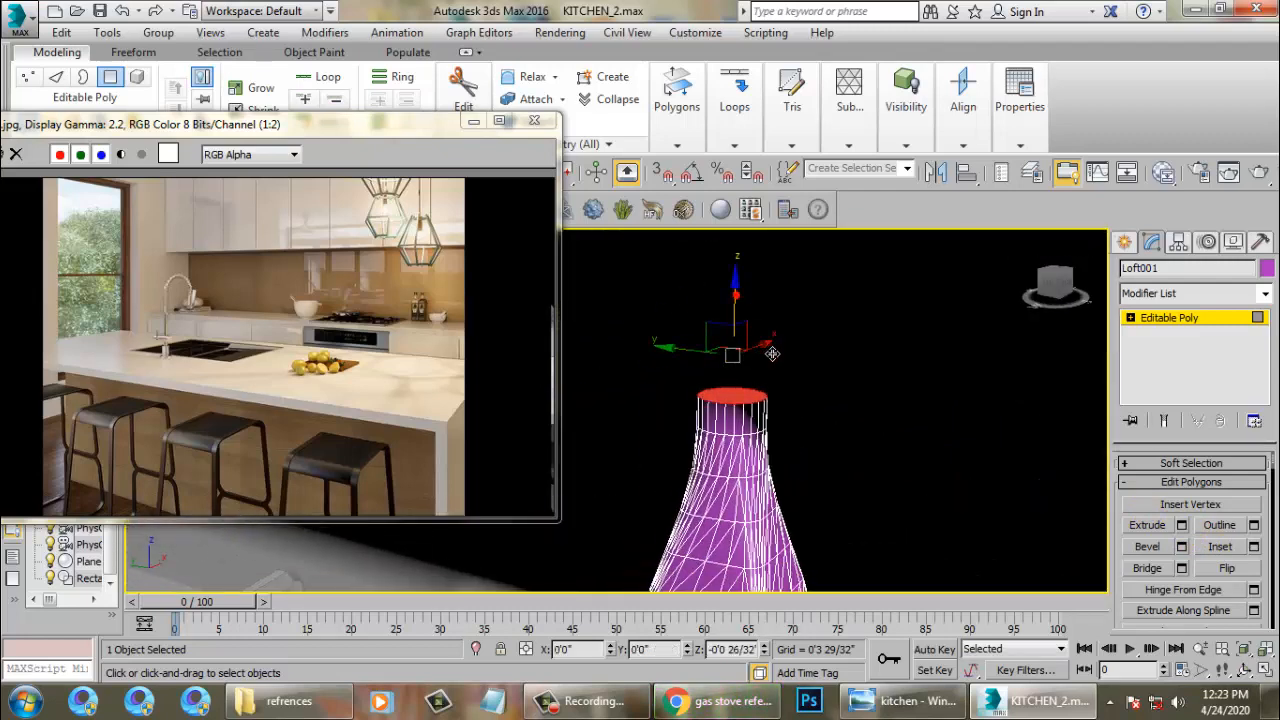
# Step: Select only the ring of edges around the bottle neck's top rim and chamfer it by about 0'0 13/32" with several segments
pyautogui.scroll(6, 745, 420)
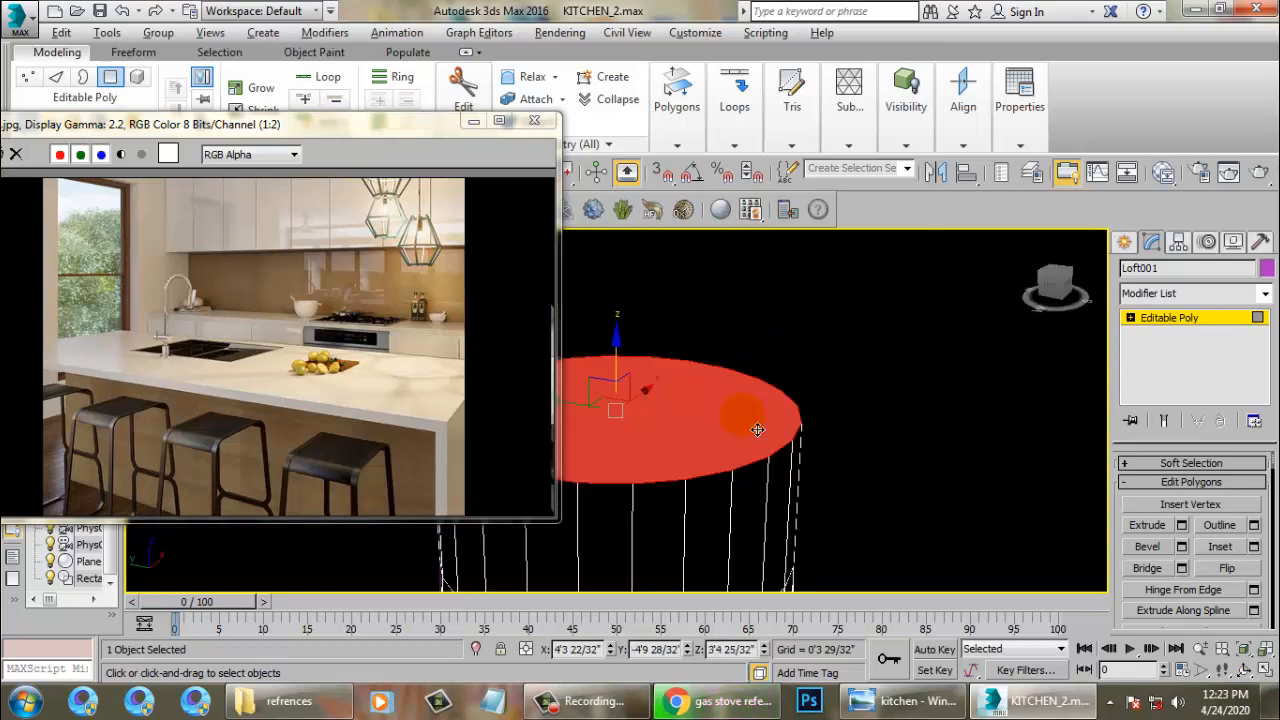
pyautogui.press('2')
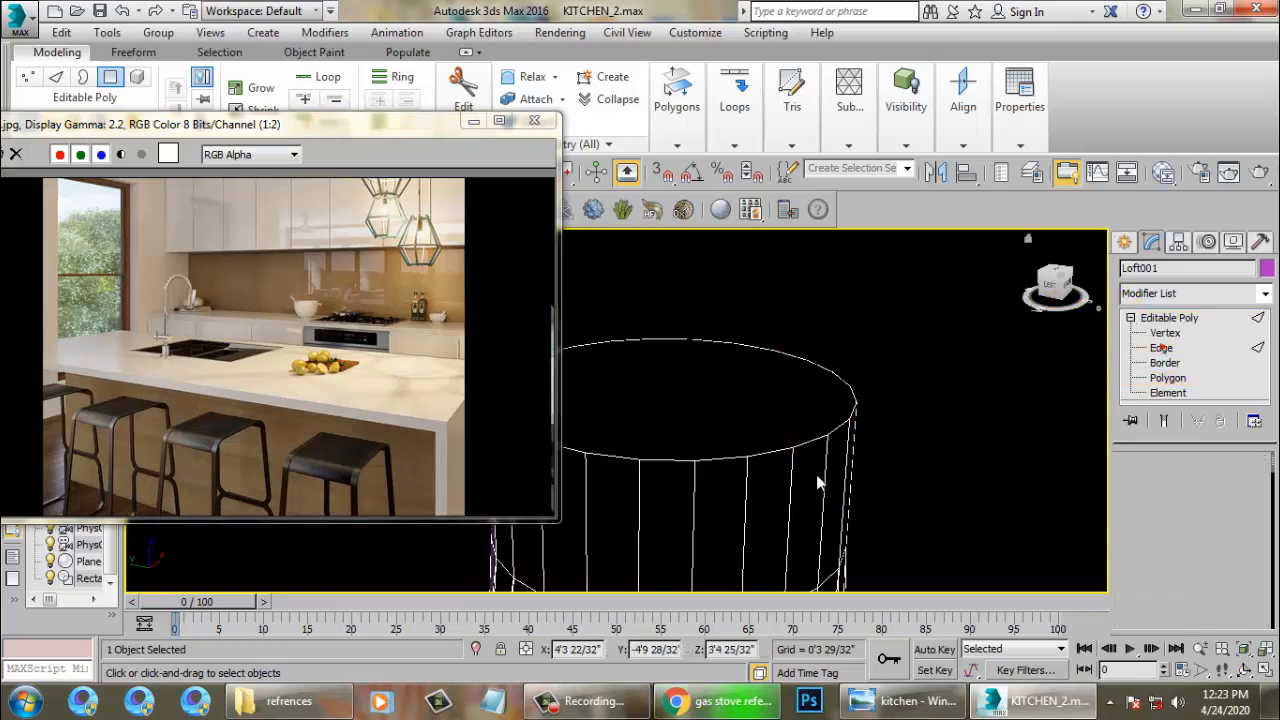
pyautogui.scroll(-4, 744, 477)
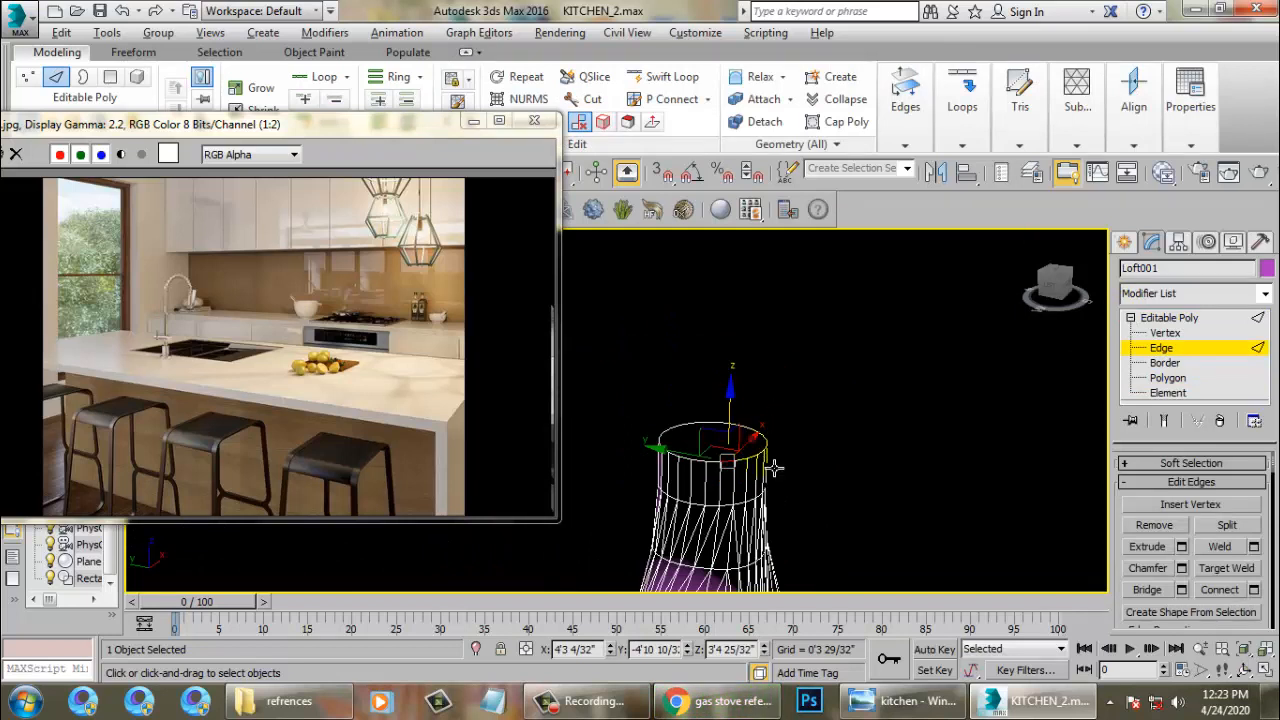
pyautogui.keyDown('alt'); pyautogui.moveTo(775, 468); pyautogui.dragTo(766, 431, button='middle'); pyautogui.keyUp('alt')
pyautogui.moveTo(592, 424); pyautogui.dragTo(772, 521)
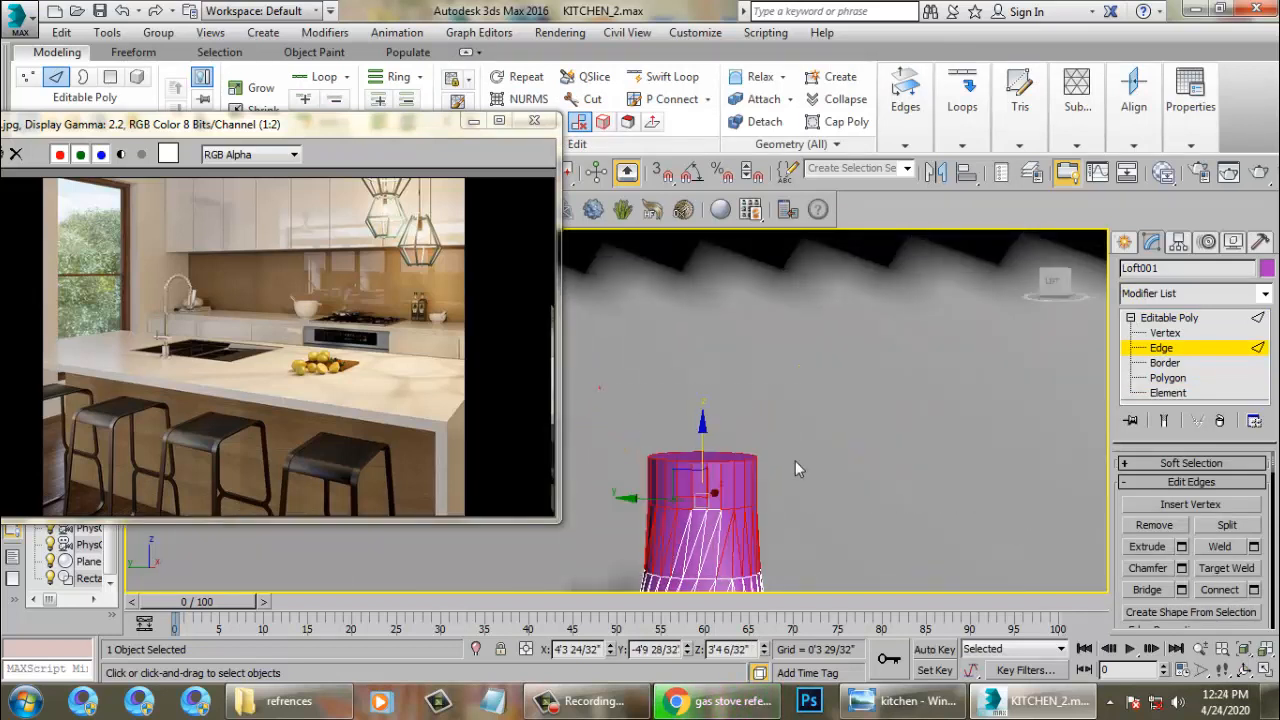
pyautogui.moveTo(600, 387); pyautogui.dragTo(796, 461)
pyautogui.keyDown('alt'); pyautogui.moveTo(620, 481); pyautogui.dragTo(782, 500); pyautogui.keyUp('alt')
pyautogui.keyDown('alt'); pyautogui.moveTo(785, 492); pyautogui.dragTo(790, 531, button='middle'); pyautogui.keyUp('alt')
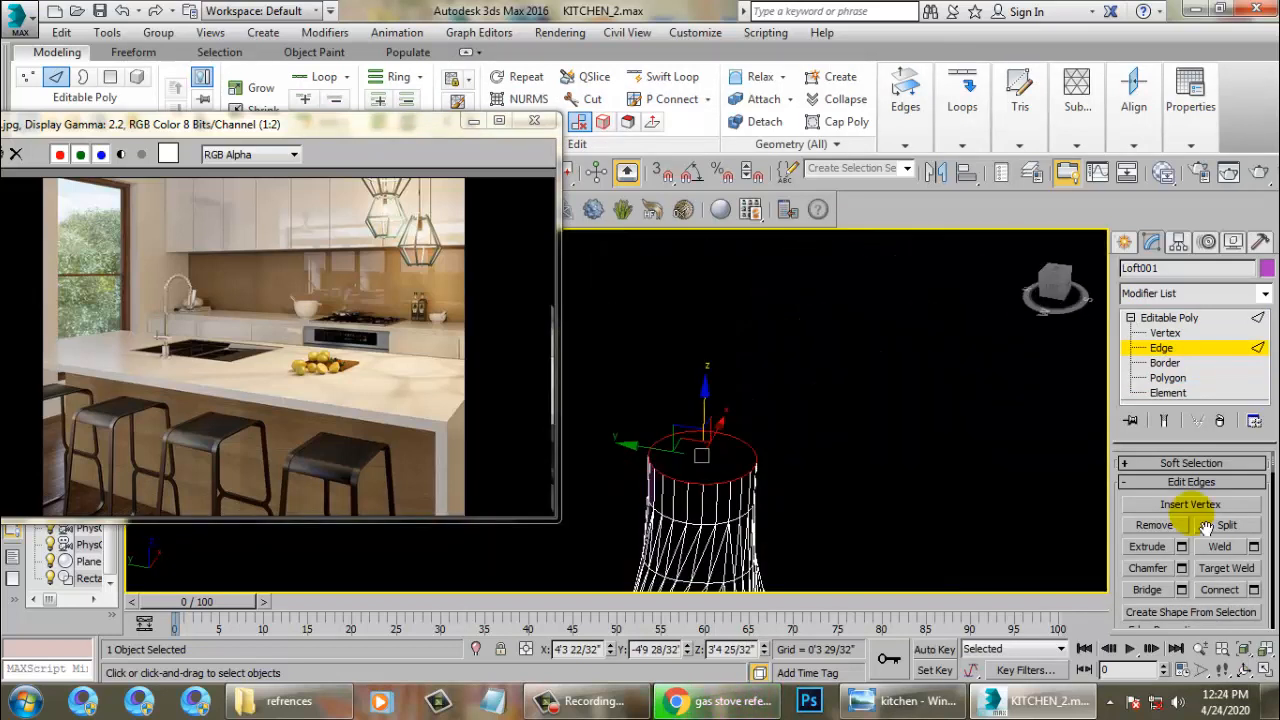
pyautogui.click(1181, 568)
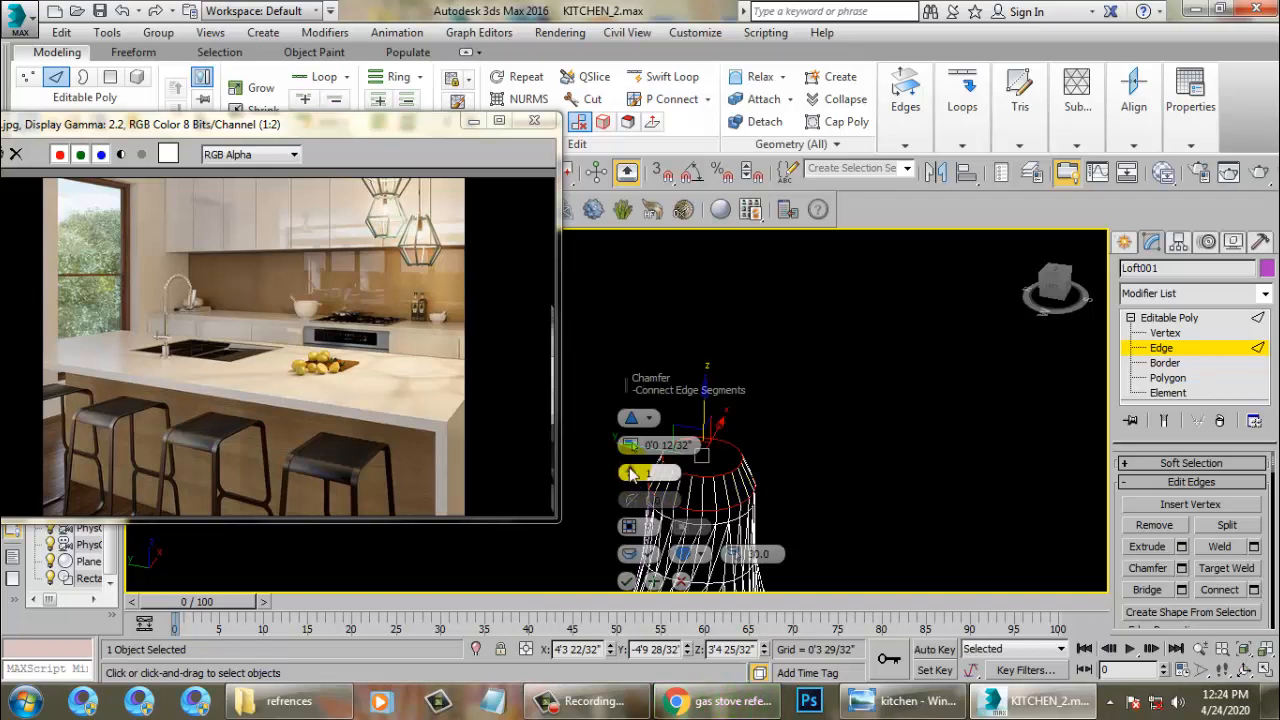
pyautogui.moveTo(629, 467); pyautogui.dragTo(631, 446)
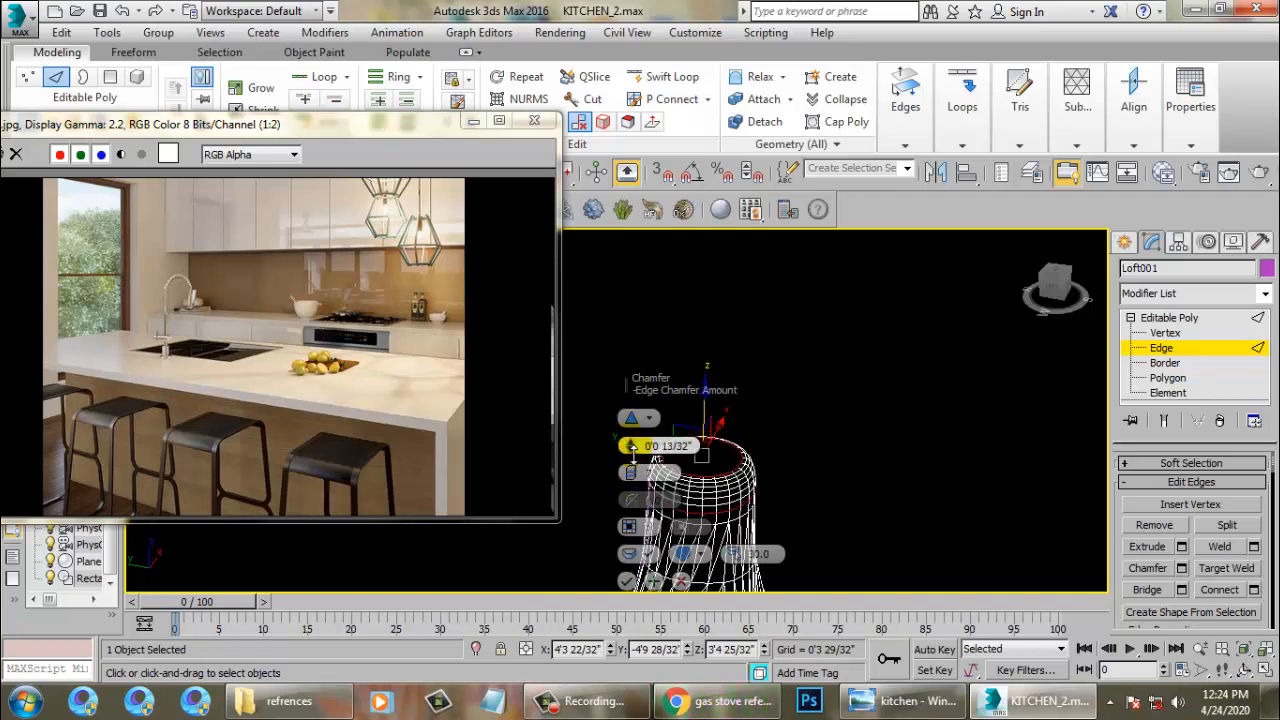
pyautogui.click(624, 583)
# Step: Leave edge editing on the bottle and set its object color to grey
pyautogui.click(1191, 318)
pyautogui.click(1267, 268)
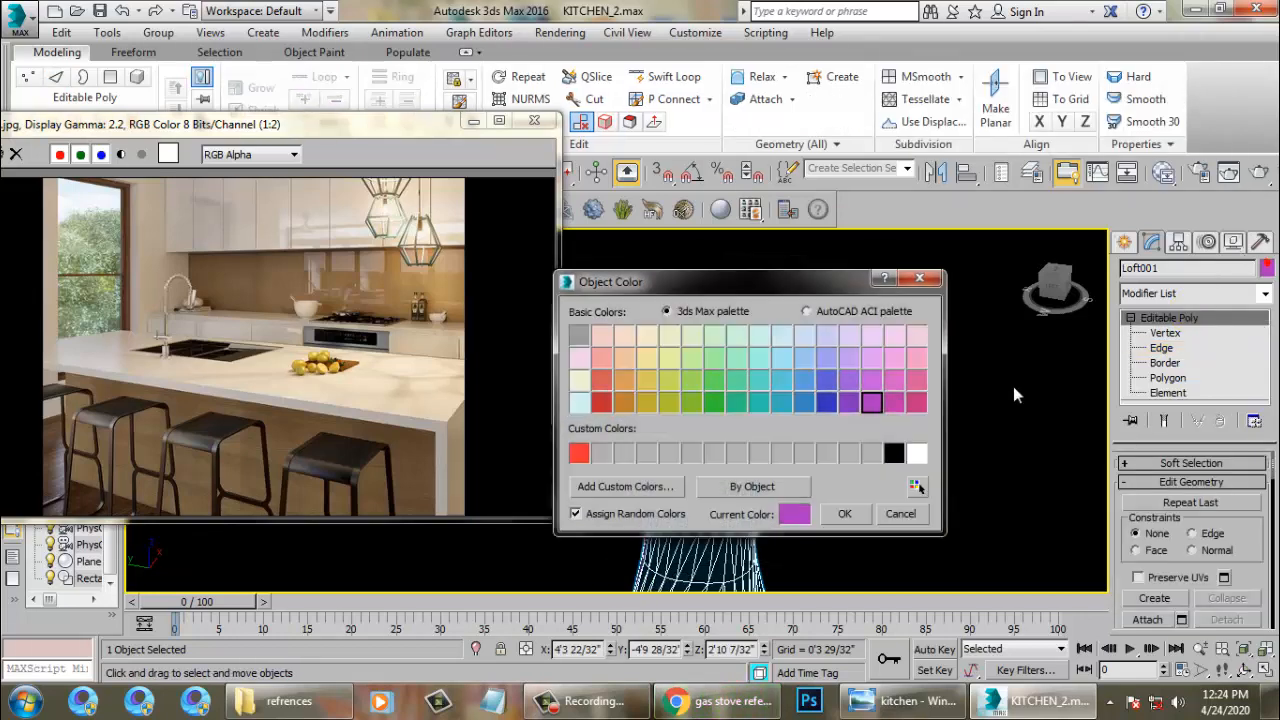
pyautogui.click(845, 514)
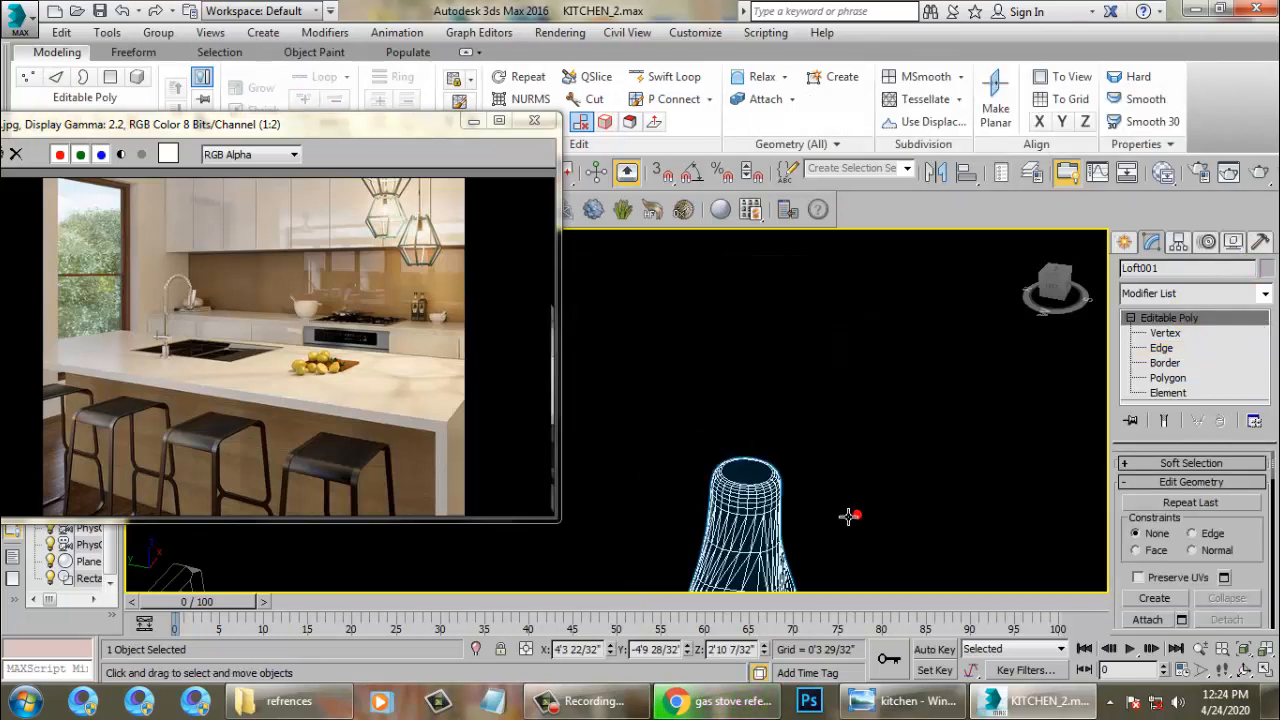
# Step: Move the bottle onto the countertop beside the cooktop, to X 4'7 7/32", Y -4'5 28/32", Z 2'8 12/32"
pyautogui.scroll(-6, 794, 431)
pyautogui.scroll(6, 754, 388)
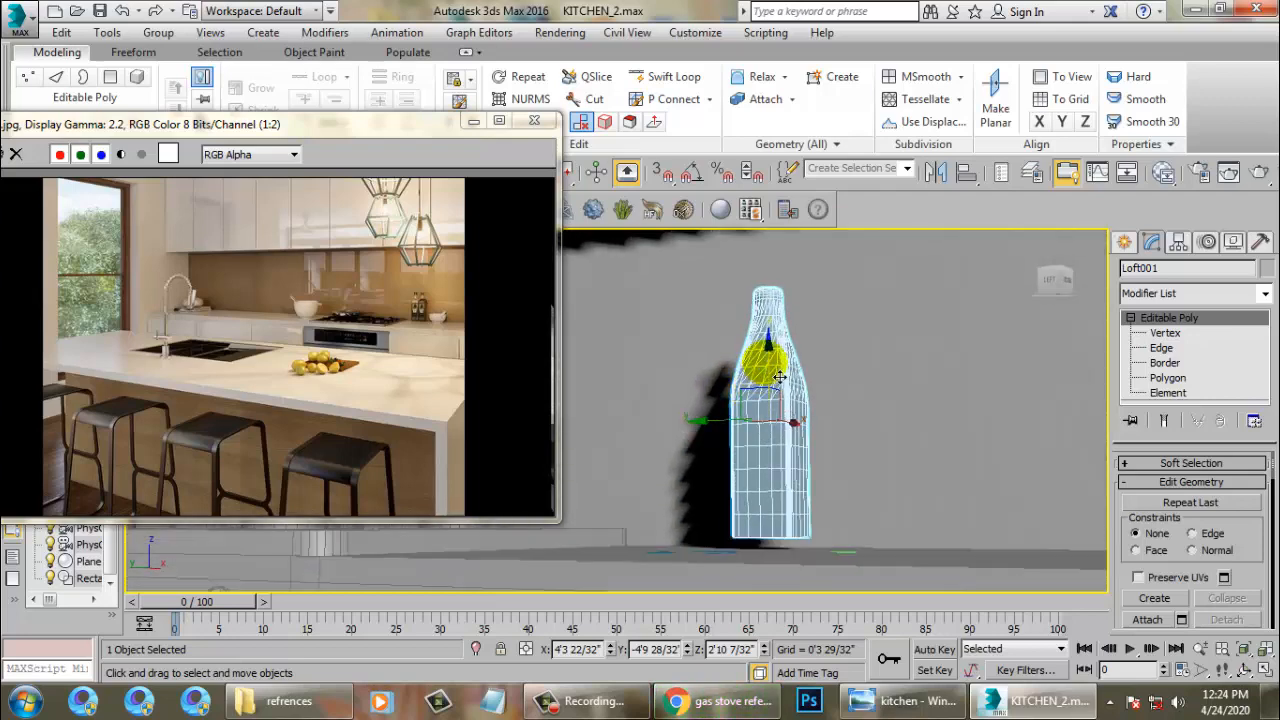
pyautogui.keyDown('alt'); pyautogui.moveTo(780, 376); pyautogui.dragTo(775, 447, button='middle'); pyautogui.keyUp('alt')
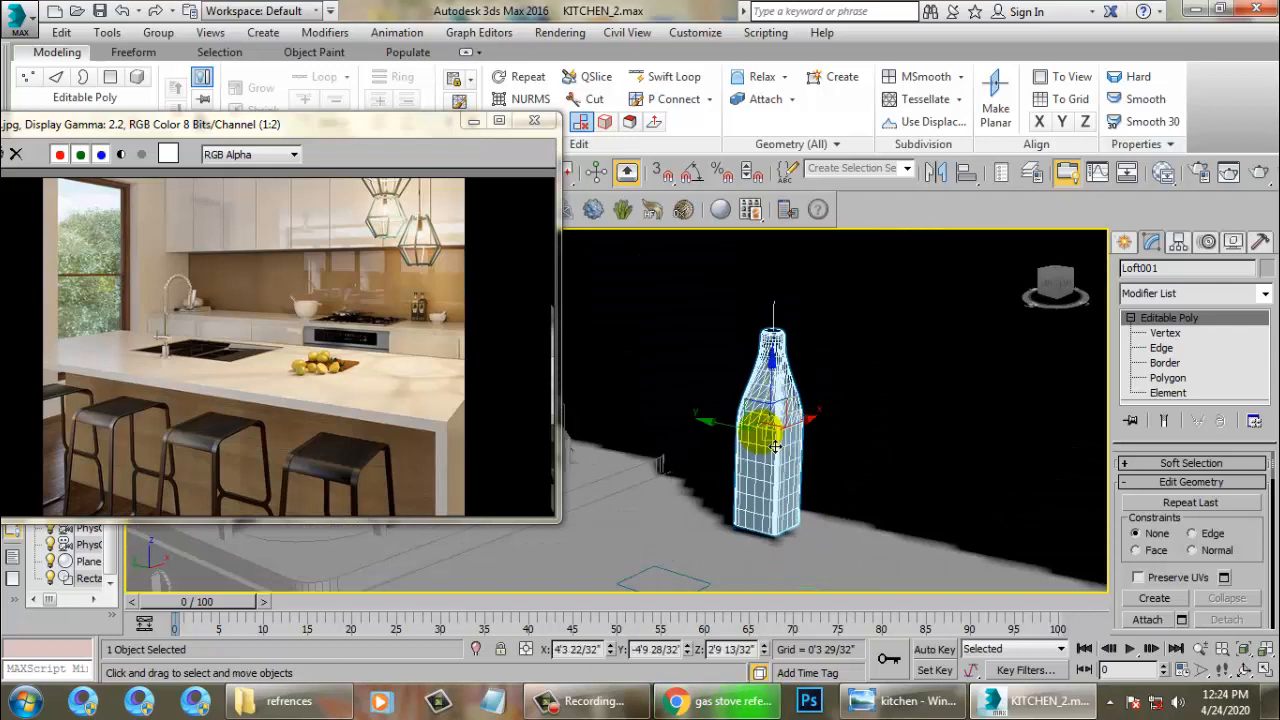
pyautogui.moveTo(775, 447); pyautogui.dragTo(852, 425)
pyautogui.moveTo(815, 384); pyautogui.dragTo(827, 409)
pyautogui.keyDown('alt'); pyautogui.moveTo(829, 407); pyautogui.dragTo(813, 438, button='middle'); pyautogui.keyUp('alt')
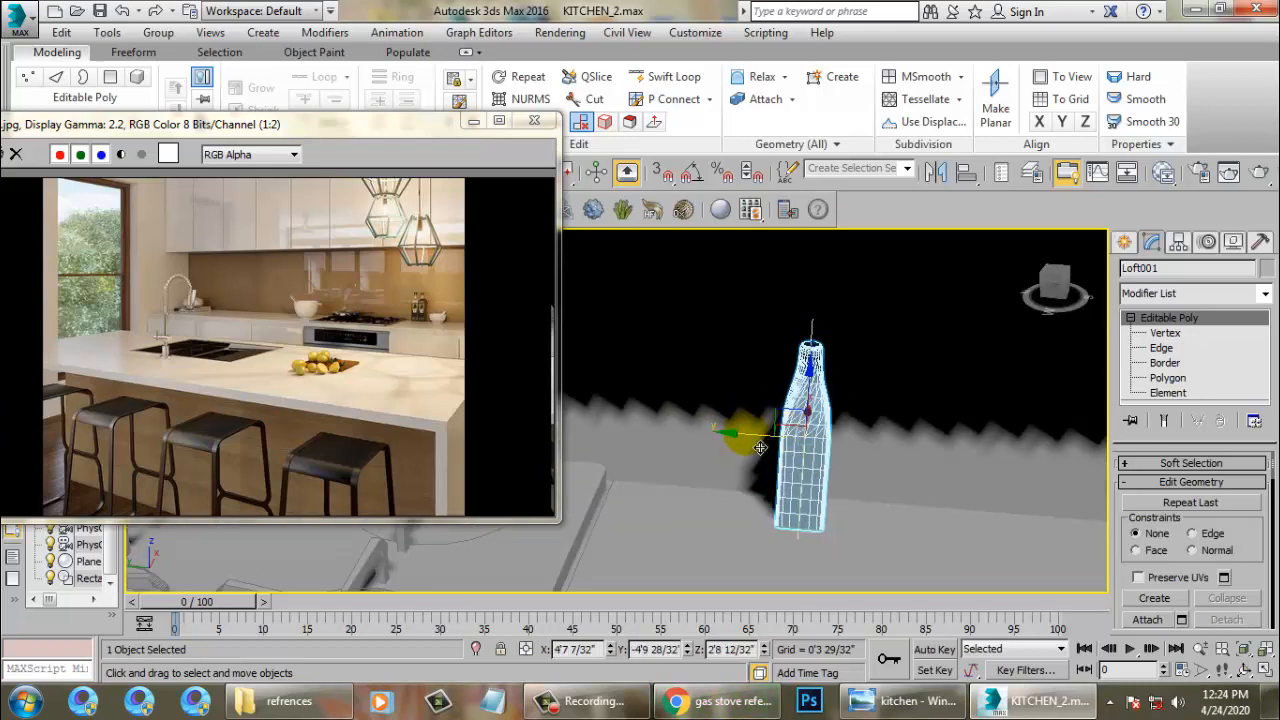
pyautogui.moveTo(760, 447); pyautogui.dragTo(680, 445)
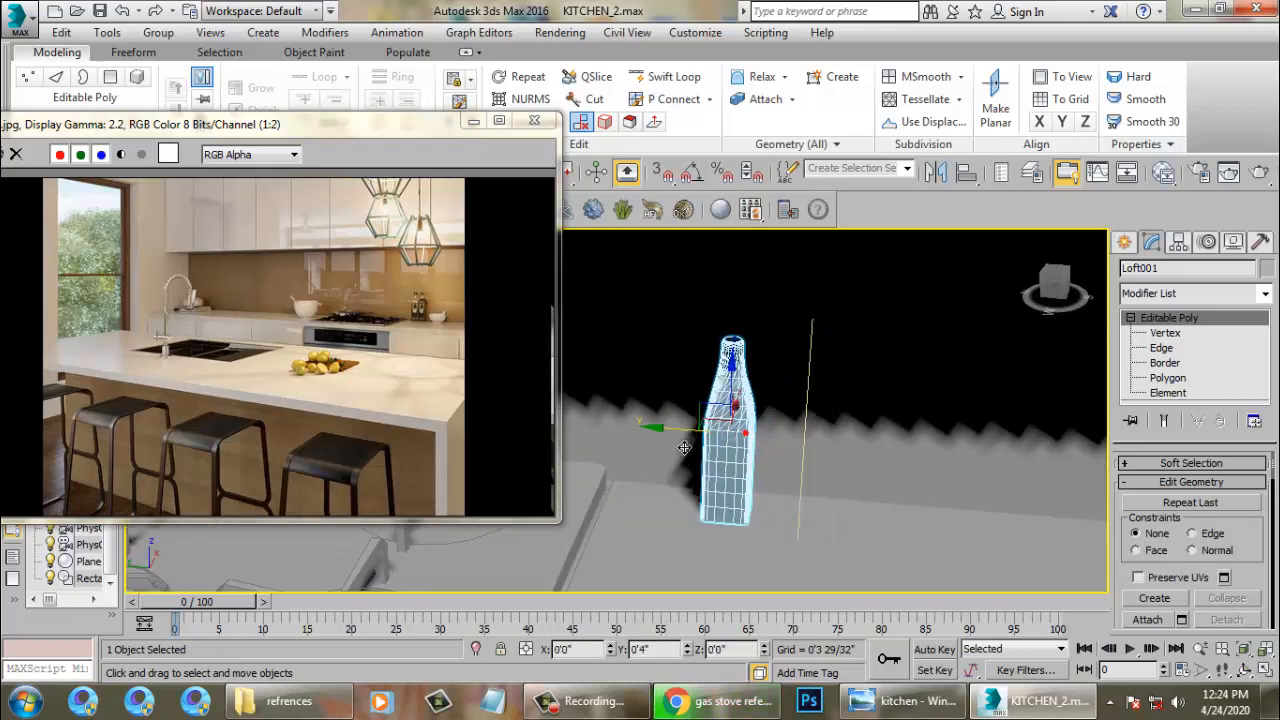
# Step: Turn on angle snap, check its angle setting, and try rotating the bottle
pyautogui.click(703, 183)
pyautogui.rightClick(703, 183)
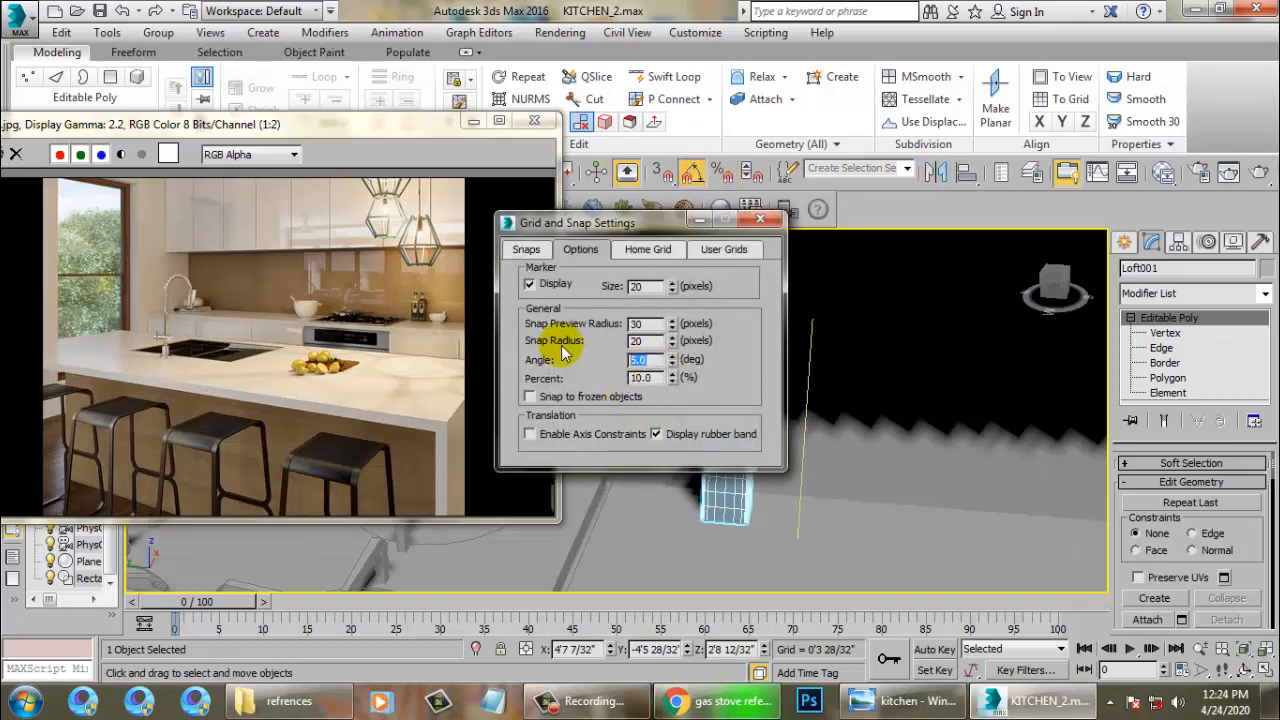
pyautogui.click(760, 219)
pyautogui.press('e')
pyautogui.moveTo(771, 477); pyautogui.dragTo(758, 473)
pyautogui.press('w')
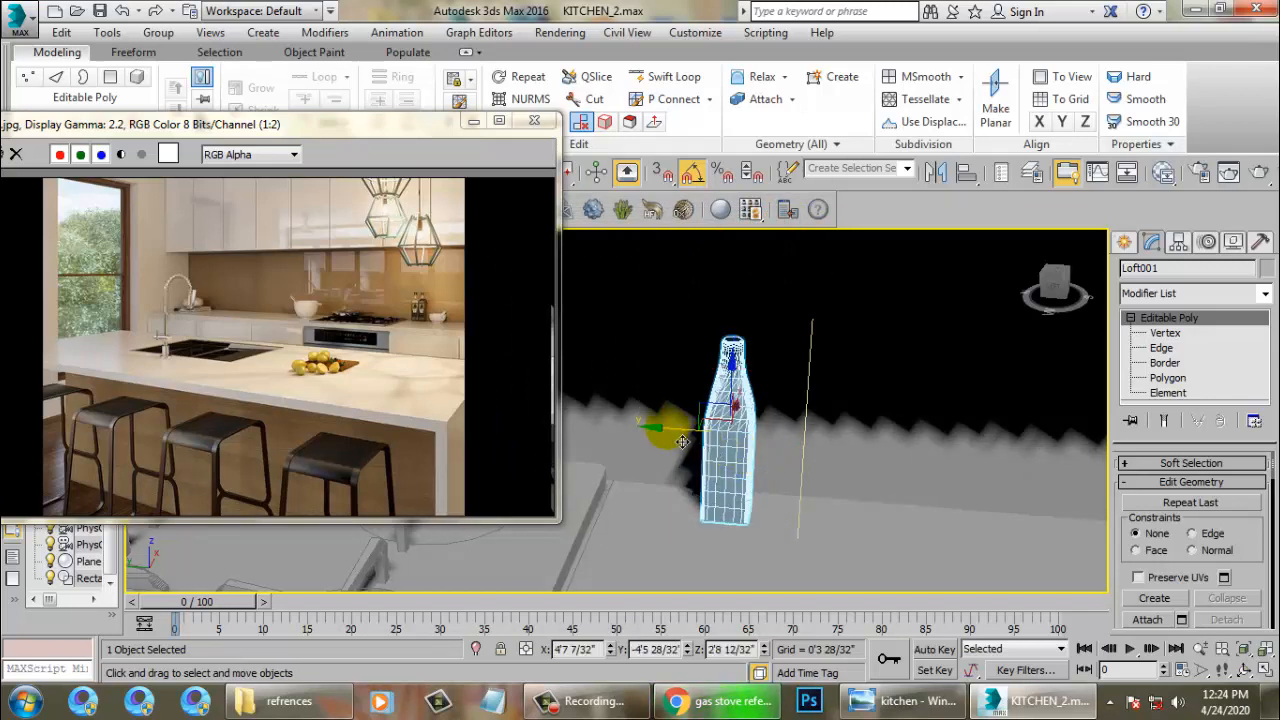
# Step: Clone the bottle along Y as a single Copy standing beside the original, at Y -4'9 15/32"
pyautogui.moveTo(682, 441)
pyautogui.keyDown('shift'); pyautogui.mouseDown()
pyautogui.moveTo(757, 452)
pyautogui.moveTo(745, 436)
pyautogui.mouseUp(); pyautogui.keyUp('shift')
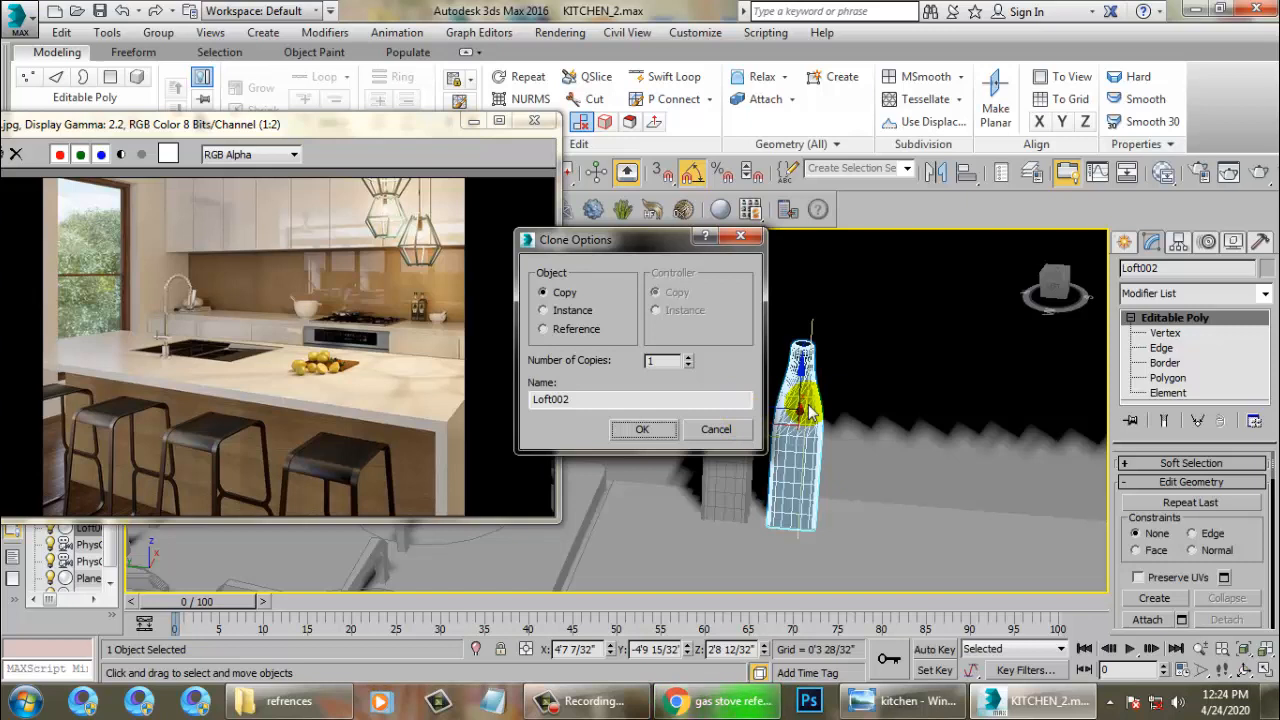
pyautogui.click(642, 429)
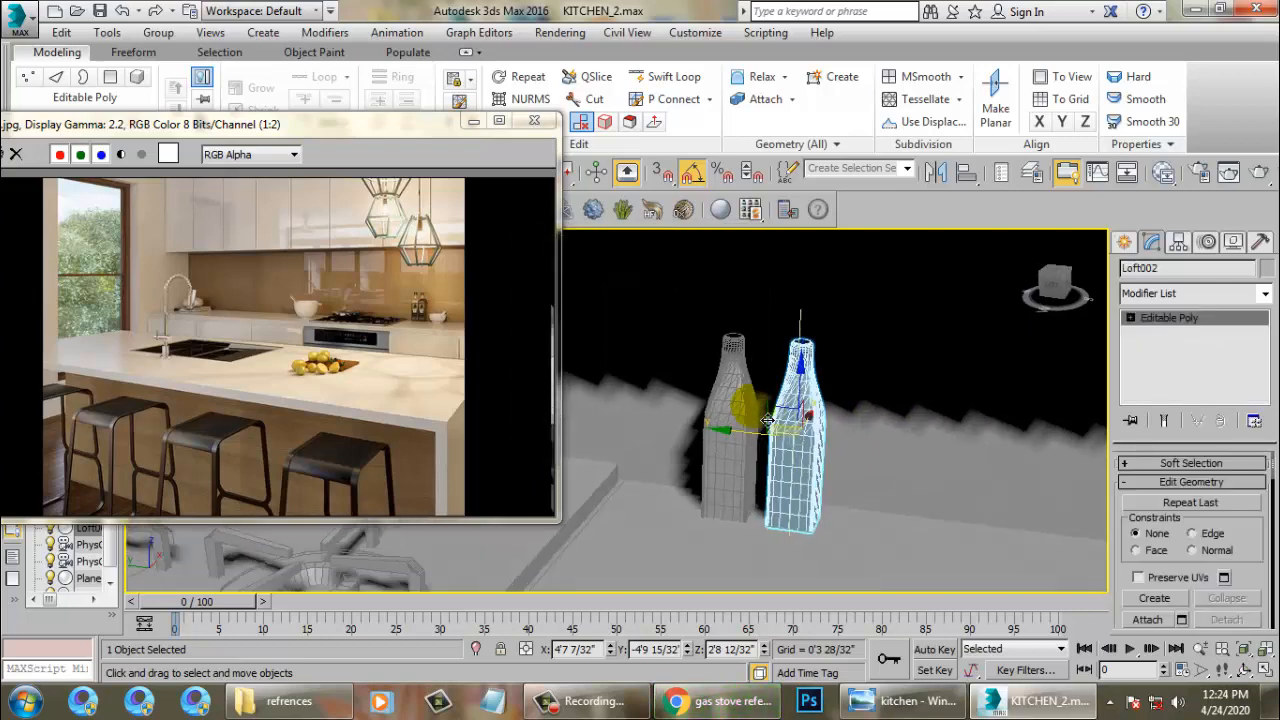
pyautogui.keyDown('alt'); pyautogui.moveTo(773, 420); pyautogui.dragTo(820, 415, button='middle'); pyautogui.keyUp('alt')
pyautogui.keyDown('alt'); pyautogui.moveTo(796, 418); pyautogui.dragTo(876, 421, button='middle'); pyautogui.keyUp('alt')
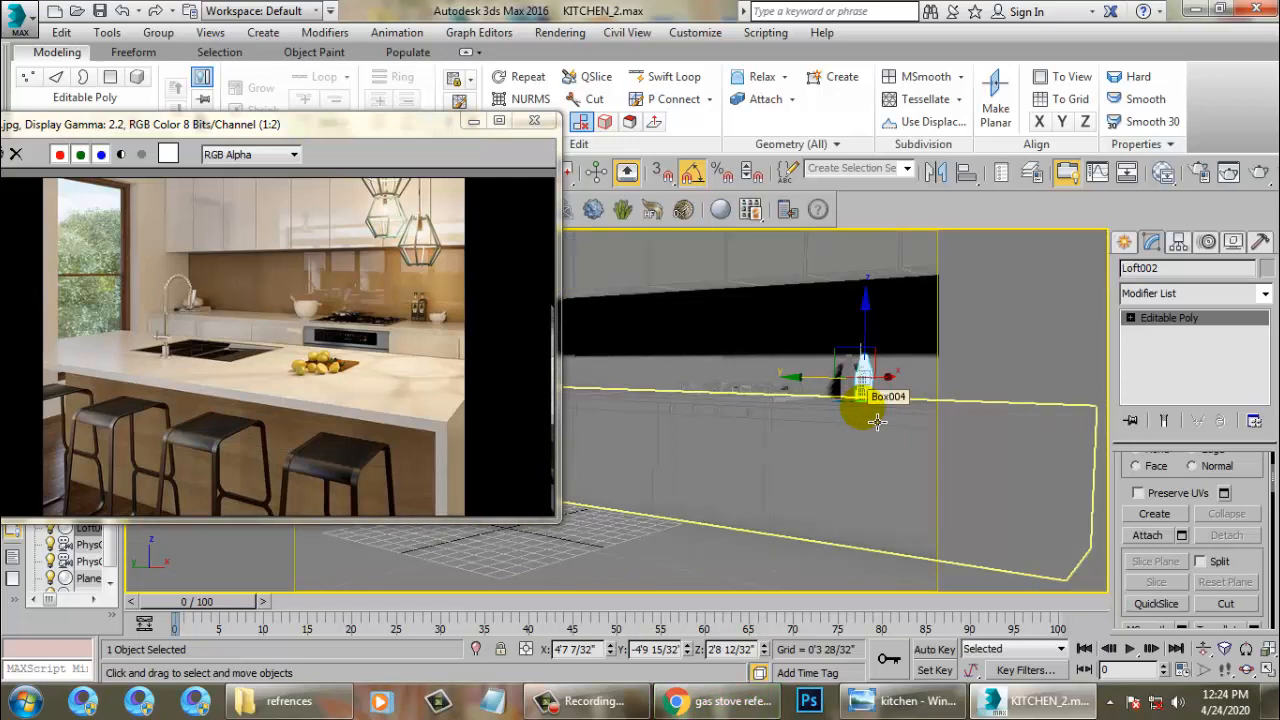
# Step: Examine the white bowl beside the cooktop in the reference picture and the matching stretch of countertop in the model
pyautogui.click(364, 342)
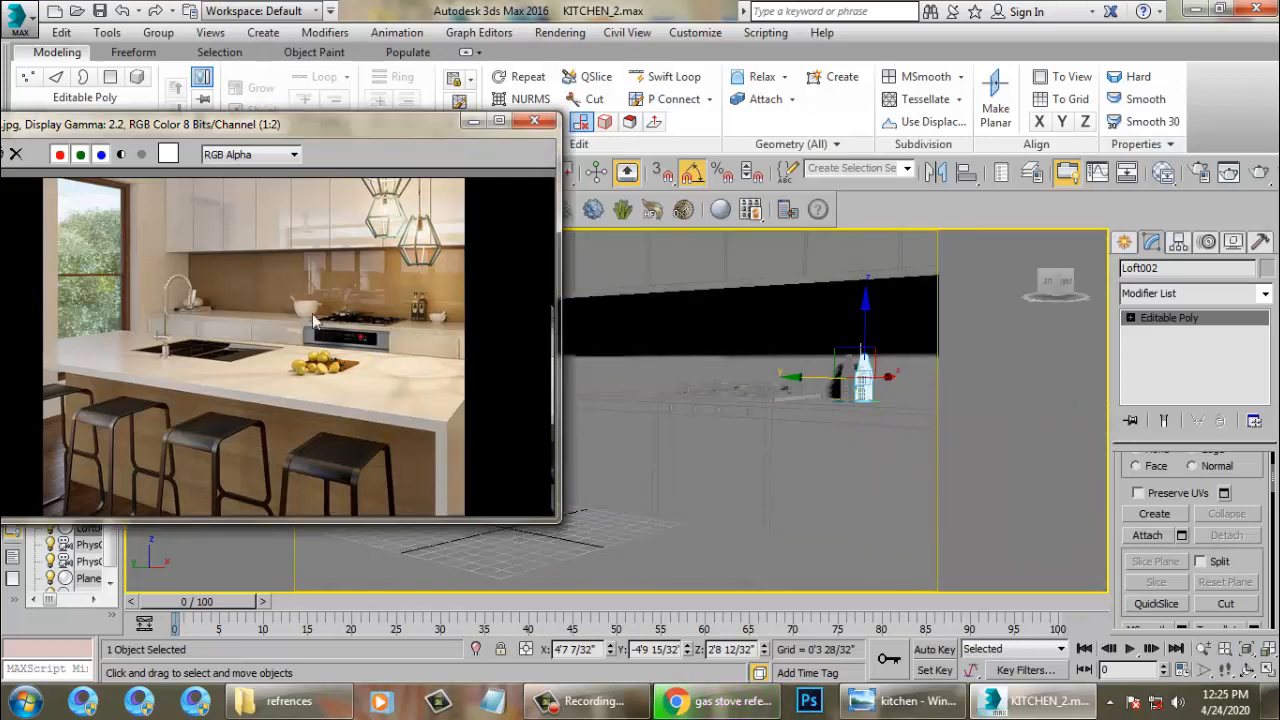
pyautogui.scroll(2, 309, 307)
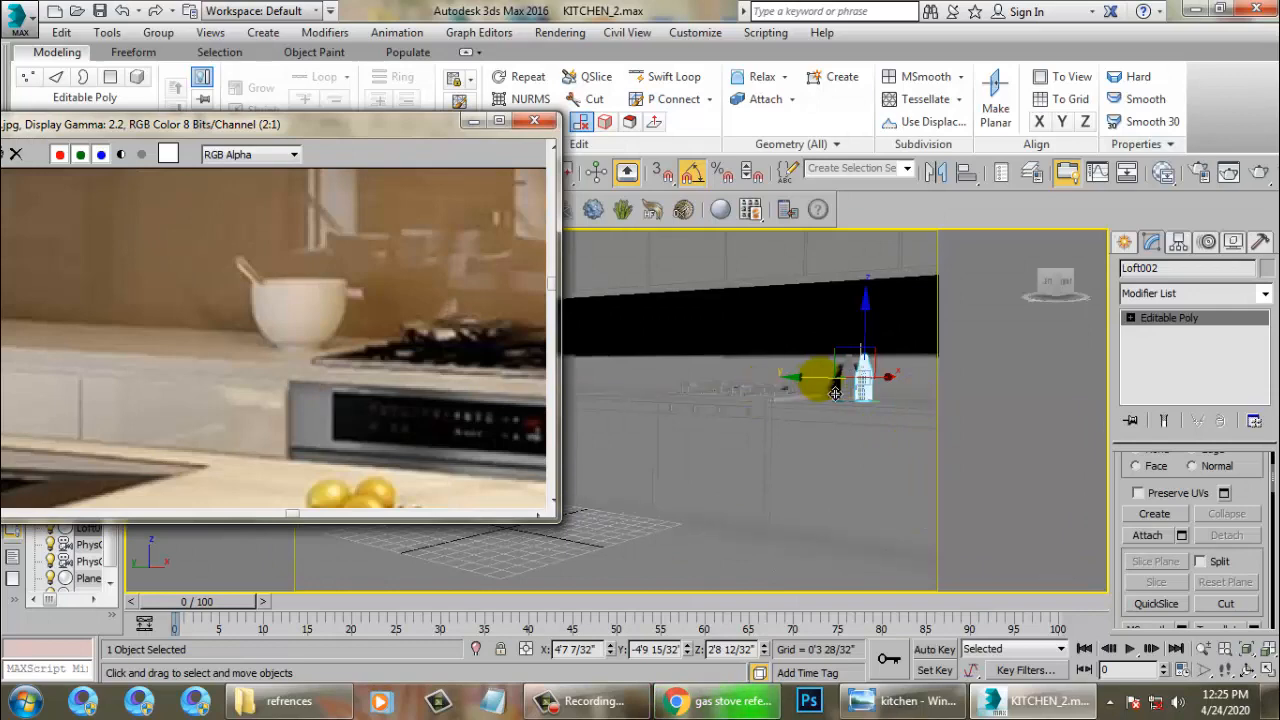
pyautogui.click(862, 405)
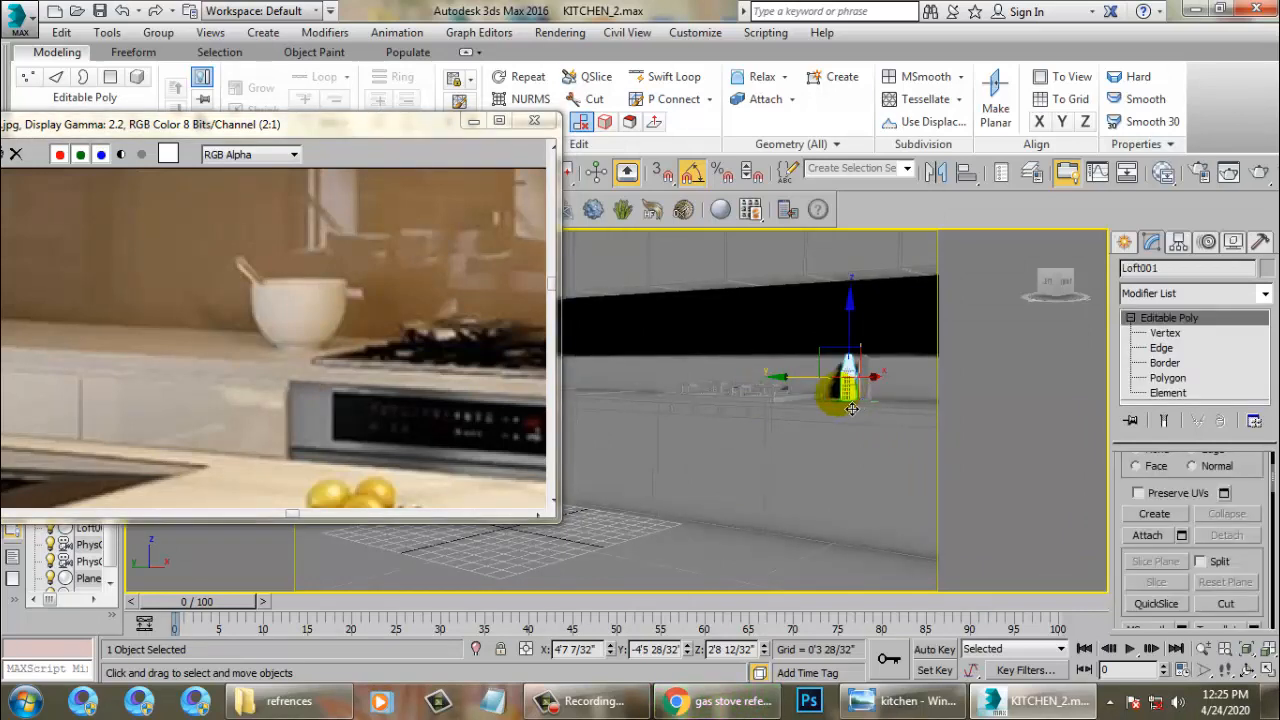
pyautogui.scroll(5, 851, 408)
pyautogui.scroll(-4, 871, 445)
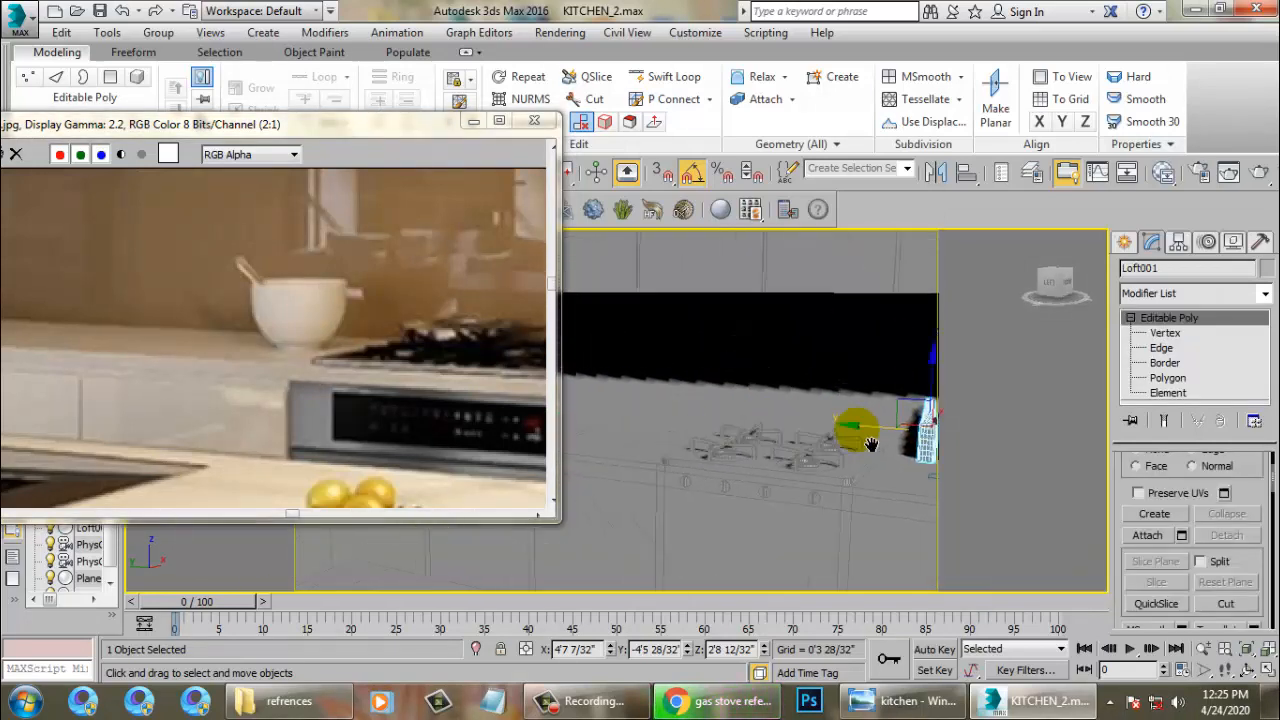
pyautogui.moveTo(871, 445); pyautogui.dragTo(960, 457, button='middle')
pyautogui.scroll(3, 806, 448)
pyautogui.keyDown('alt'); pyautogui.moveTo(800, 405); pyautogui.dragTo(800, 435, button='middle'); pyautogui.keyUp('alt')
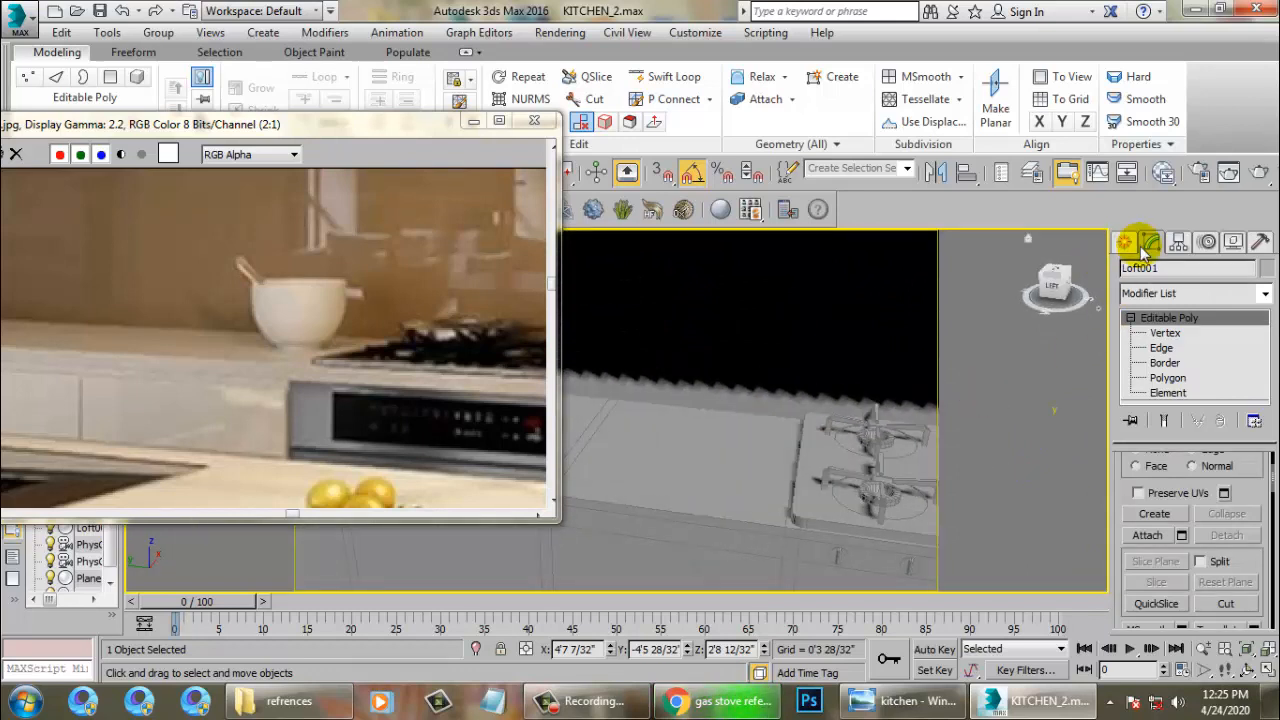
# Step: Create a standard primitive sphere on the countertop next to the gas cooktop as the base shape for the bowl
pyautogui.click(1126, 244)
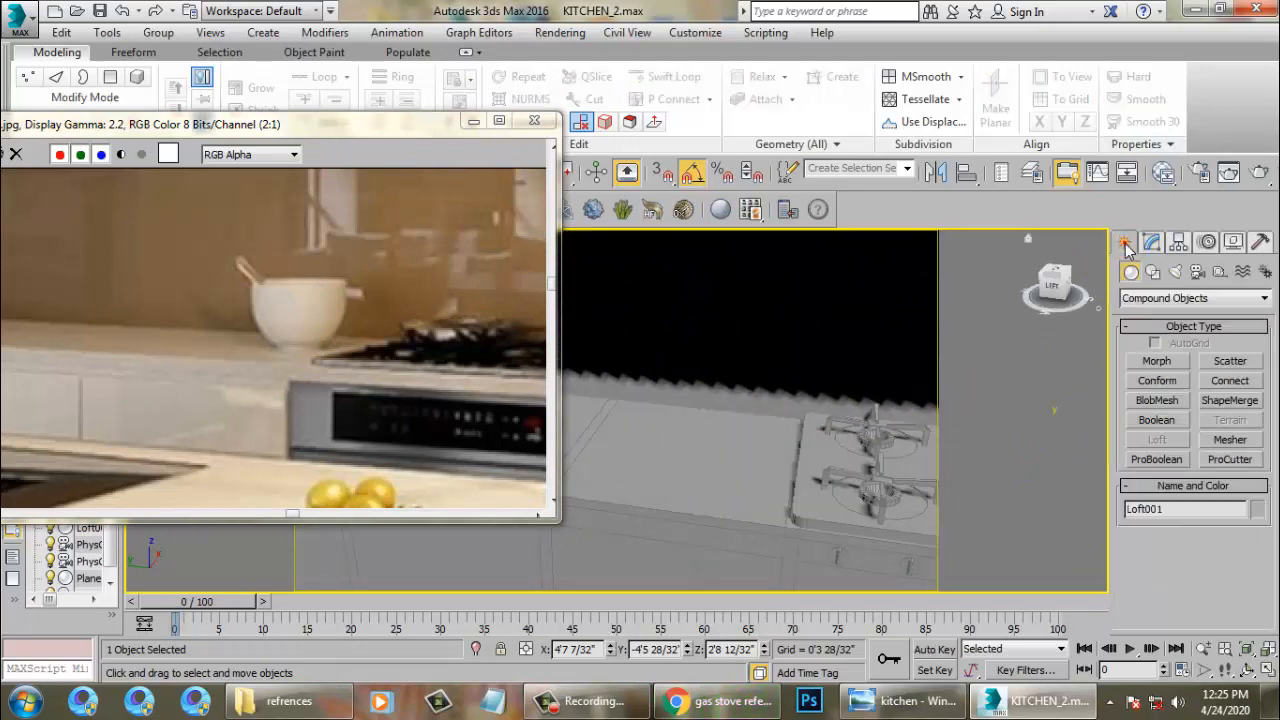
pyautogui.click(1128, 298)
pyautogui.click(1165, 307)
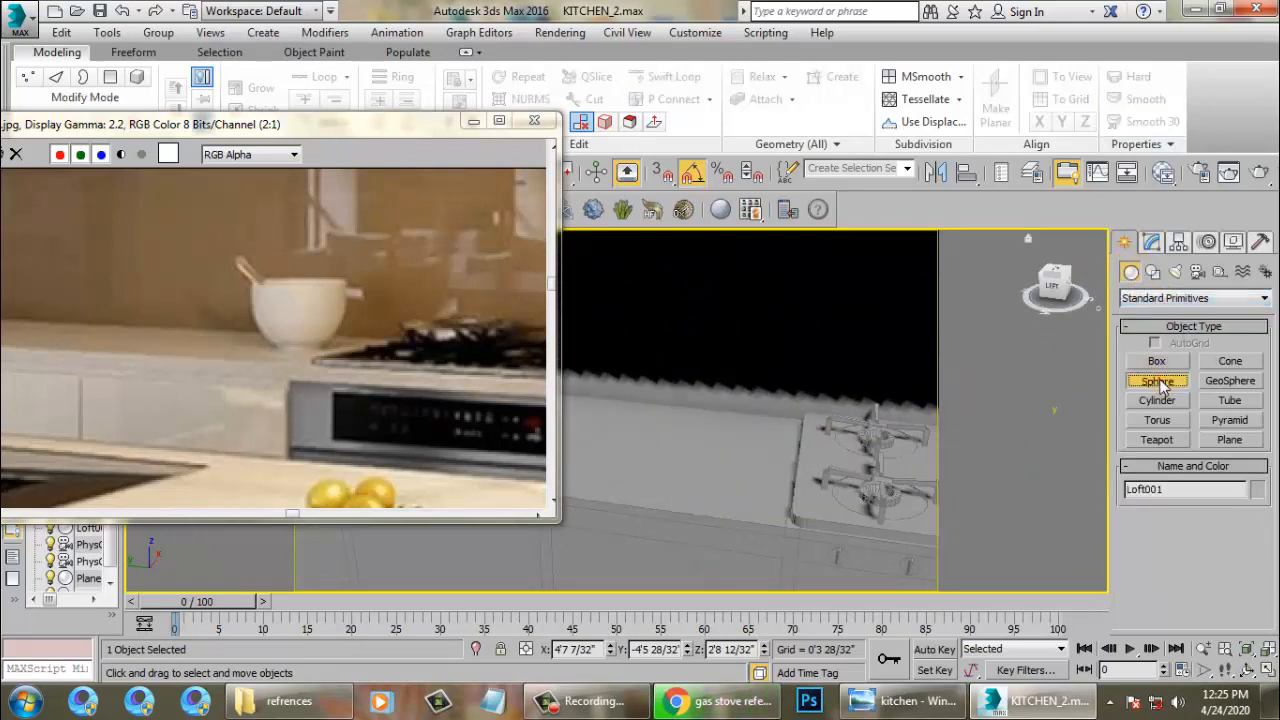
pyautogui.click(1160, 384)
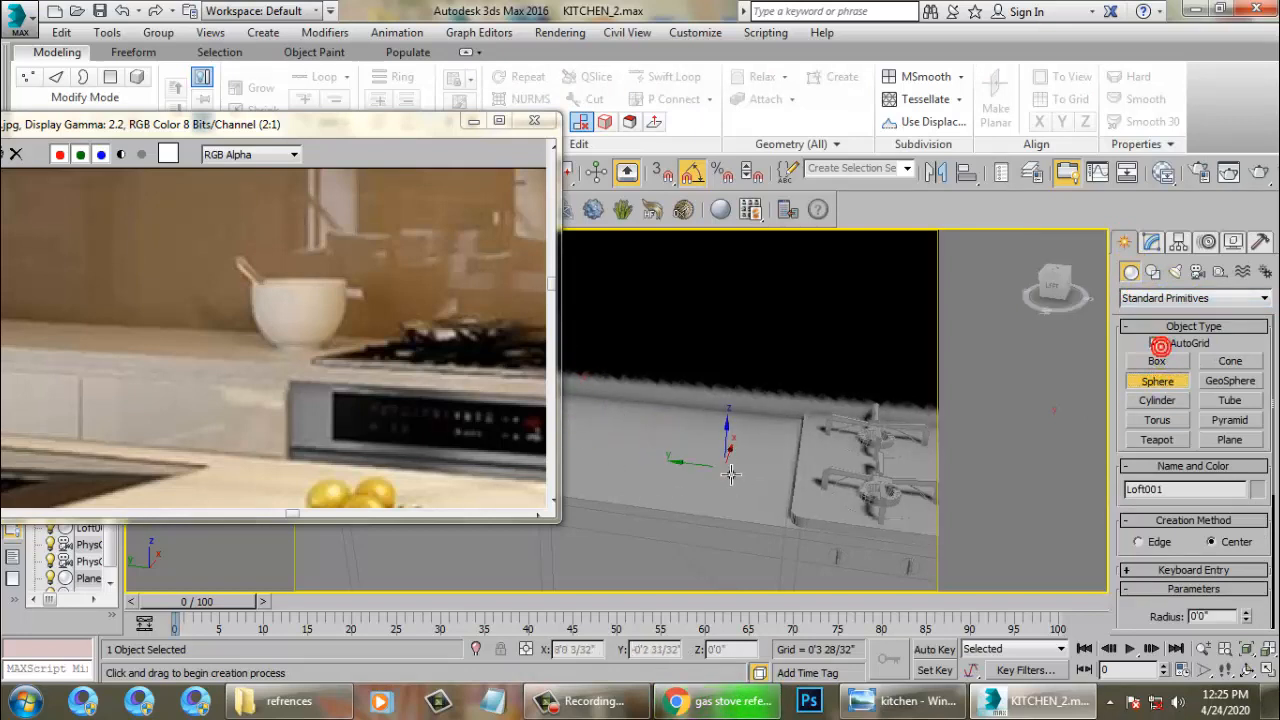
pyautogui.moveTo(694, 463); pyautogui.dragTo(695, 363)
pyautogui.rightClick(706, 428)
pyautogui.keyDown('alt'); pyautogui.moveTo(696, 398); pyautogui.dragTo(703, 365, button='middle'); pyautogui.keyUp('alt')
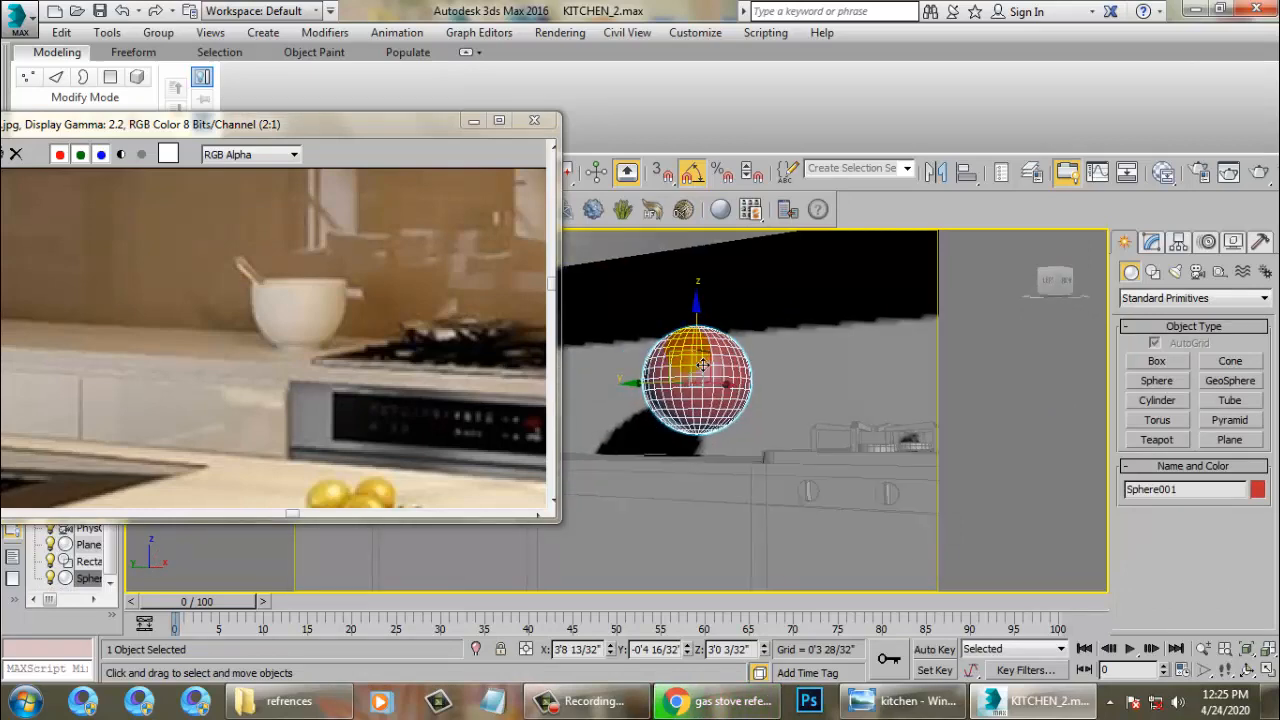
pyautogui.scroll(4, 703, 365)
pyautogui.scroll(-1, 718, 412)
pyautogui.hotkey('alt', 'w')
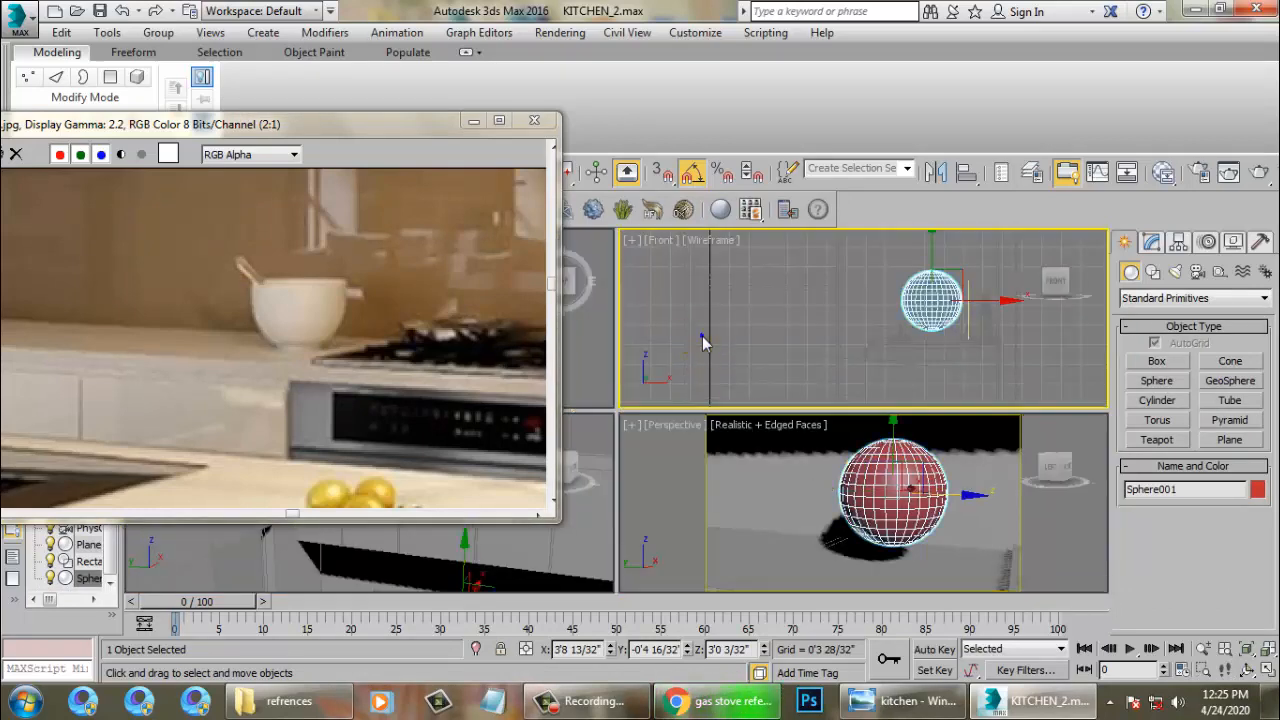
pyautogui.hotkey('alt', 'w')
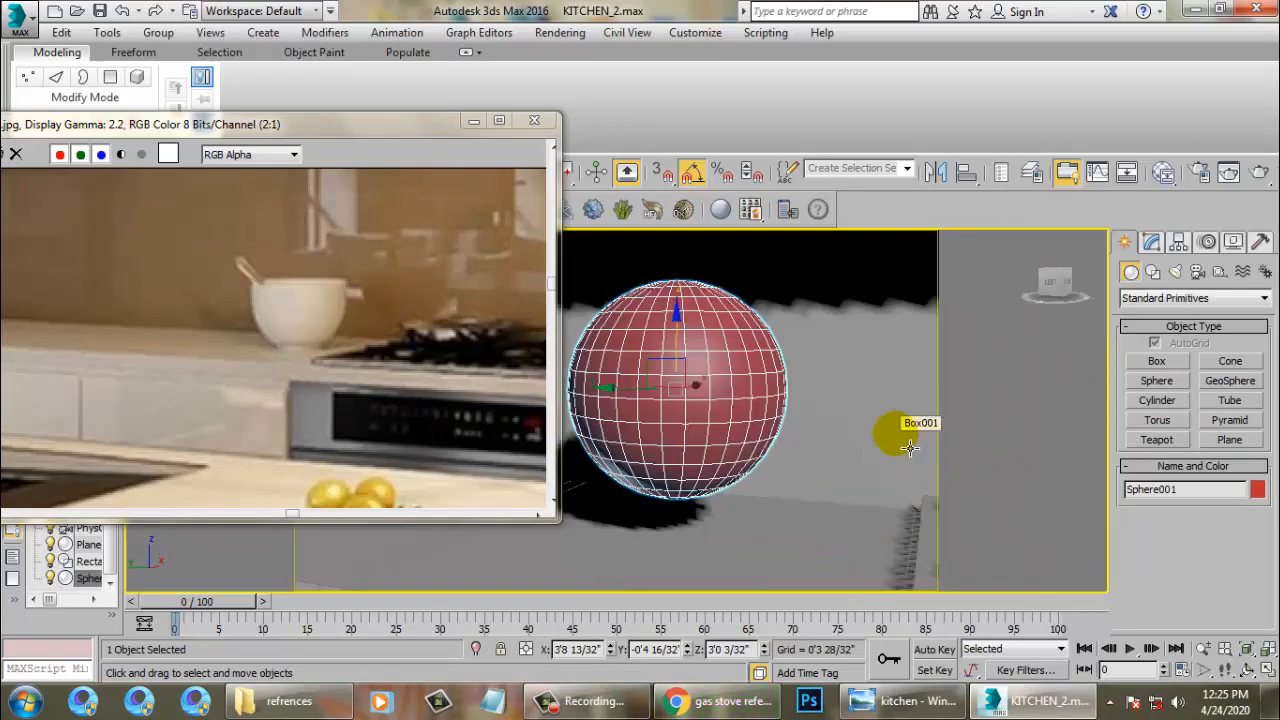
# Step: Shift the reference picture window slightly and convert the sphere to an Editable Poly
pyautogui.moveTo(358, 143)
pyautogui.mouseDown()
pyautogui.moveTo(393, 374)
pyautogui.moveTo(366, 120)
pyautogui.mouseUp()
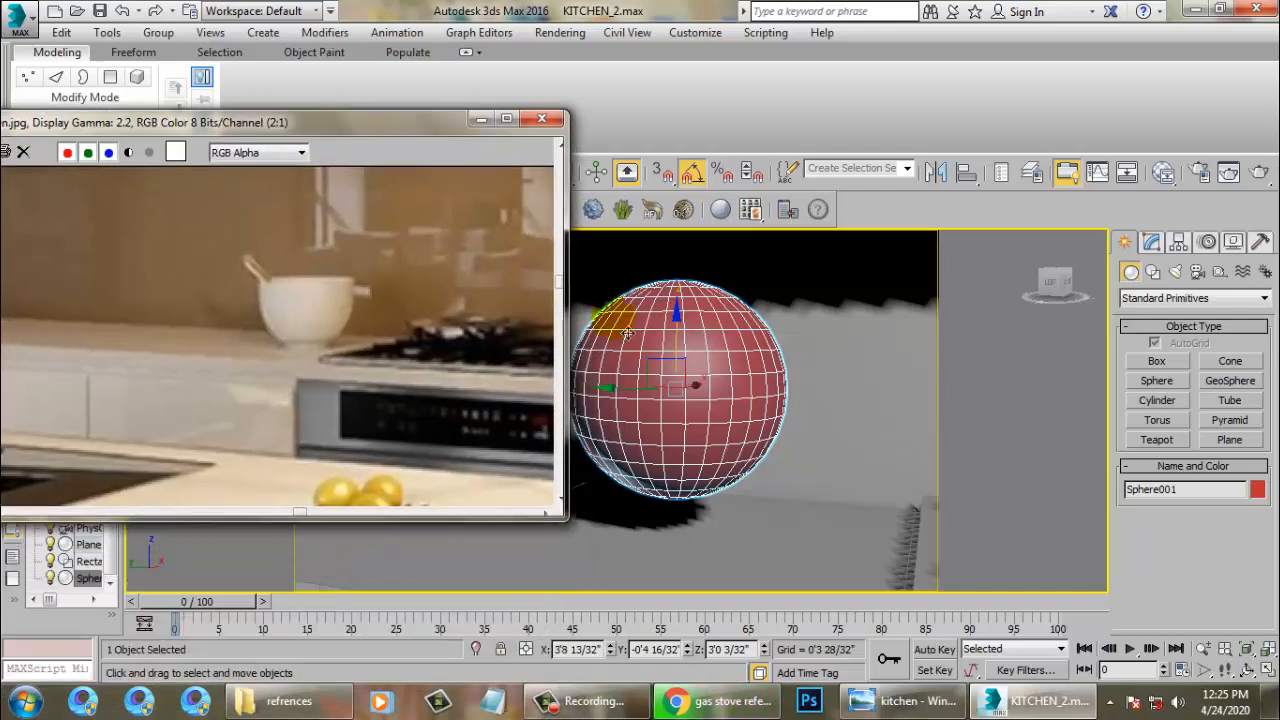
pyautogui.rightClick(697, 314)
pyautogui.moveTo(770, 502)
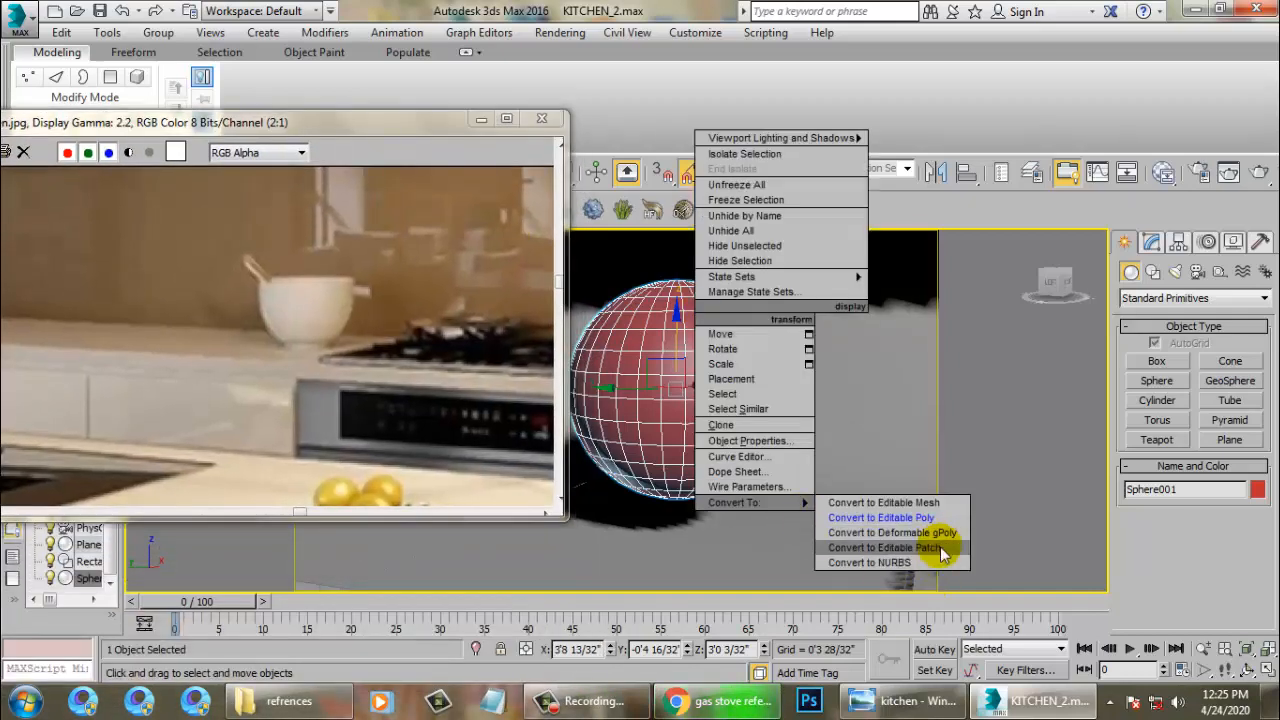
pyautogui.click(925, 518)
# Step: In the front view, select the polygons at the very bottom of the sphere and delete them to flatten the bowl's base
pyautogui.hotkey('alt', 'w')
pyautogui.hotkey('alt', 'w')
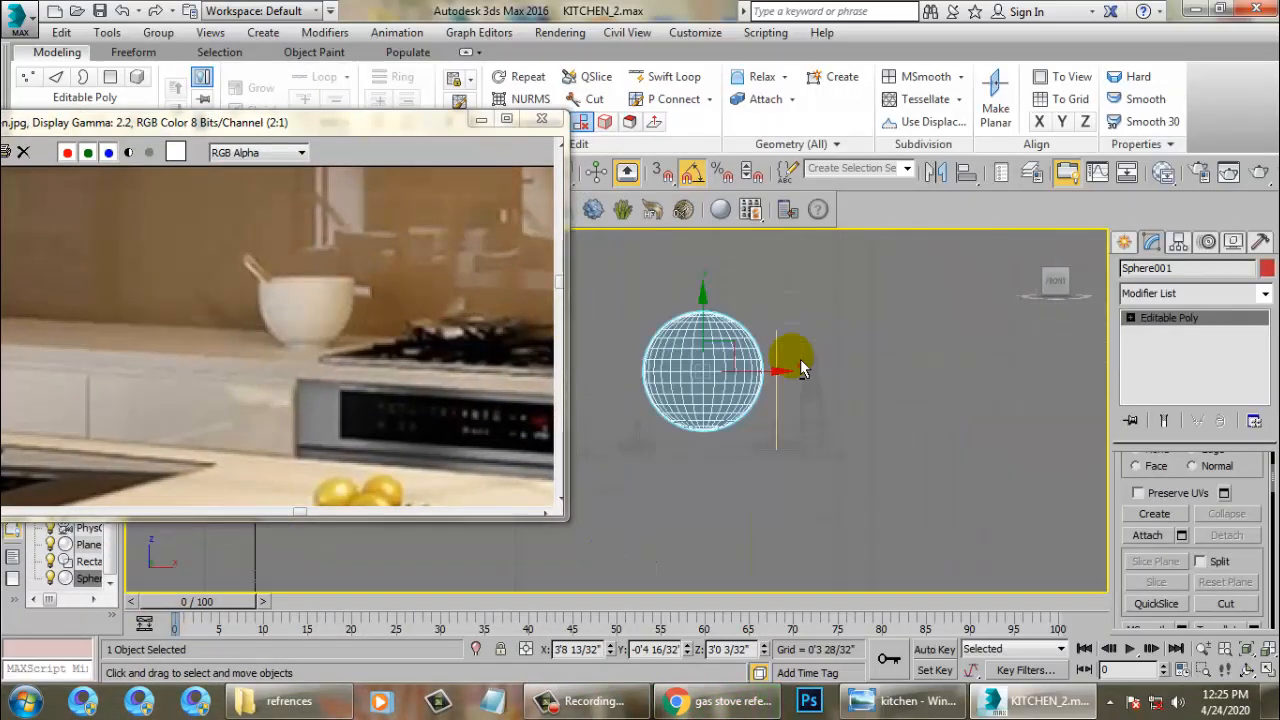
pyautogui.scroll(5, 1020, 323)
pyautogui.scroll(-6, 951, 357)
pyautogui.press('4')
pyautogui.scroll(6, 830, 430)
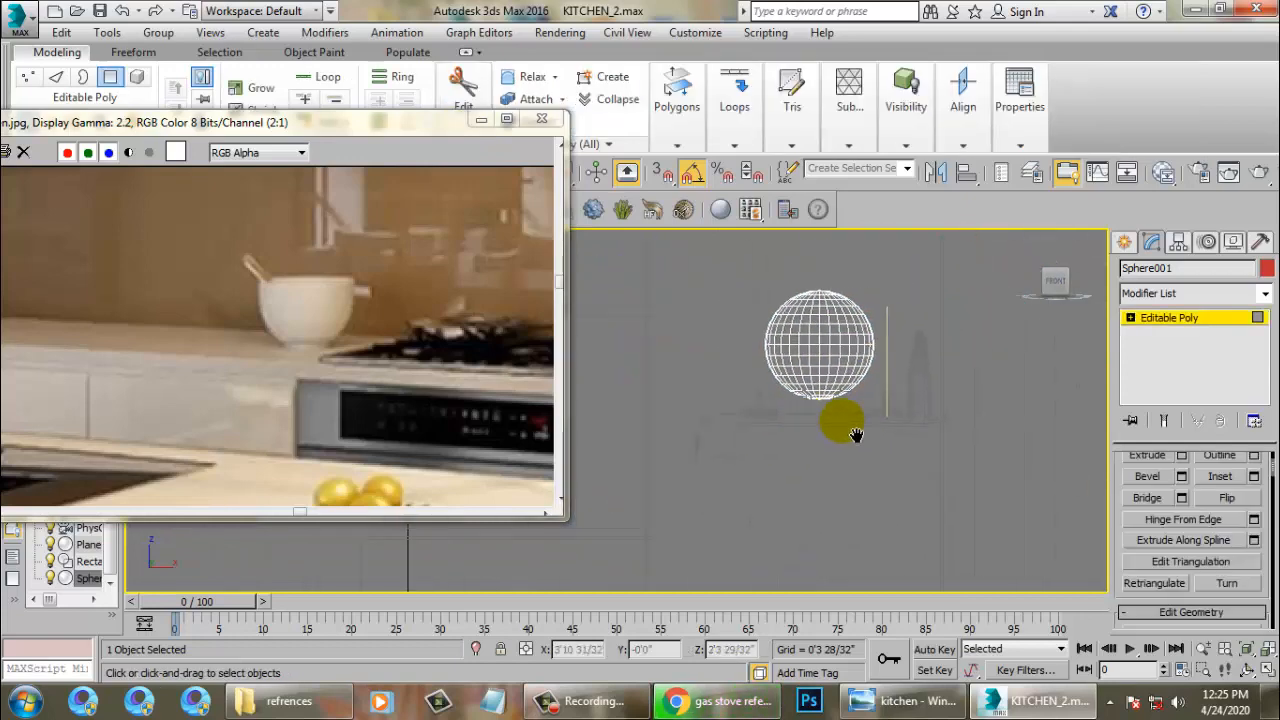
pyautogui.moveTo(751, 416); pyautogui.dragTo(868, 378)
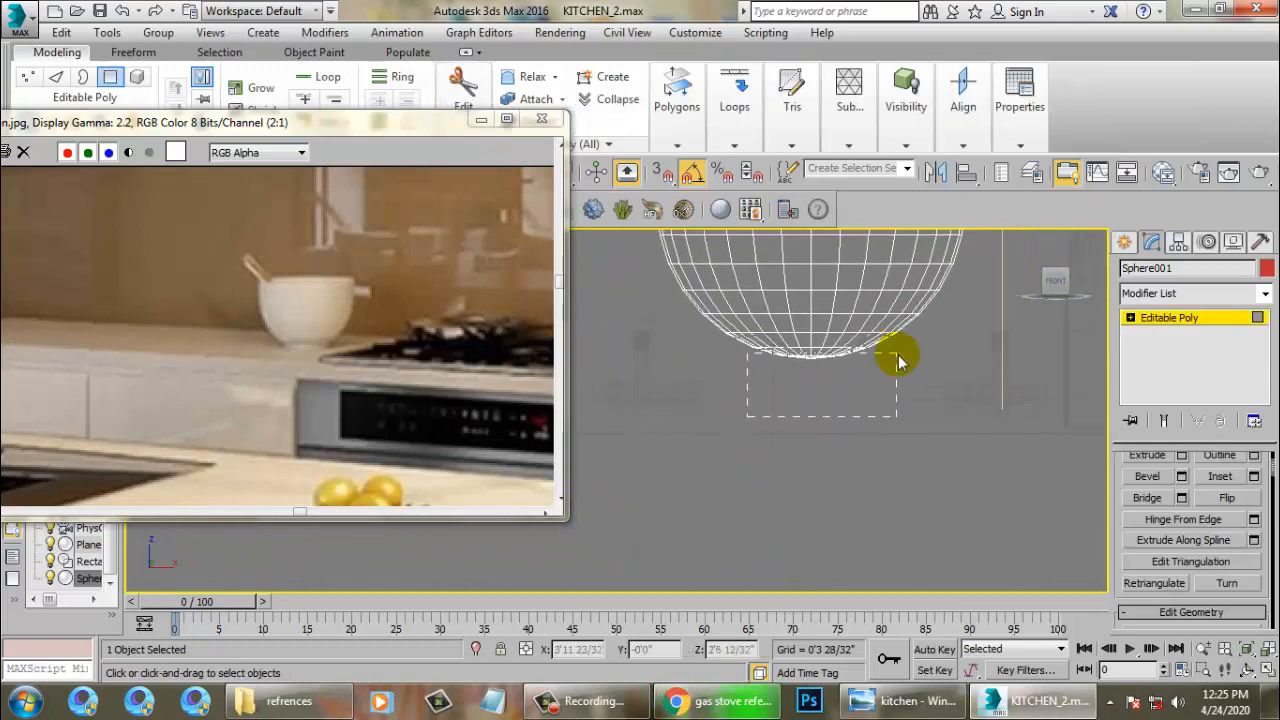
pyautogui.moveTo(853, 270); pyautogui.dragTo(836, 490, button='middle')
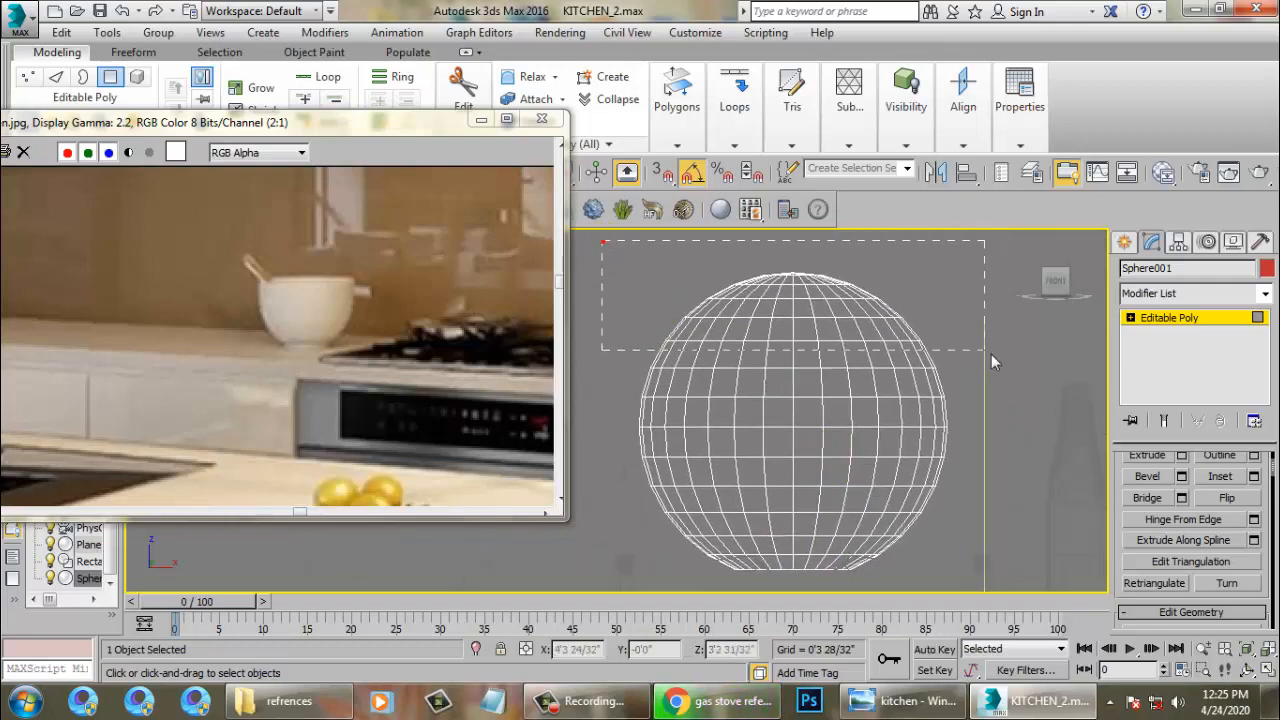
# Step: In the front view, select the polygons across the upper part of the sphere and delete them to open the bowl
pyautogui.moveTo(1034, 385); pyautogui.dragTo(1017, 380)
pyautogui.press('Delete')
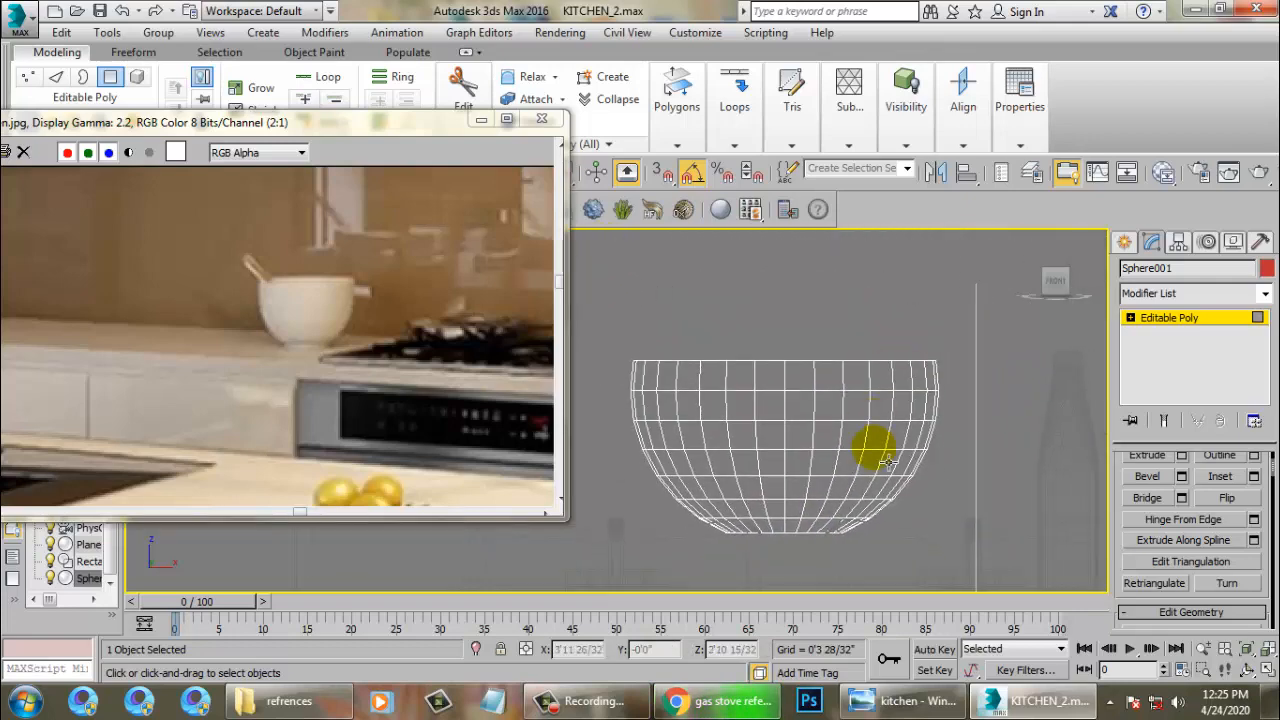
pyautogui.hotkey('alt', 'w')
pyautogui.hotkey('alt', 'w')
pyautogui.press('z')
pyautogui.scroll(3, 829, 474)
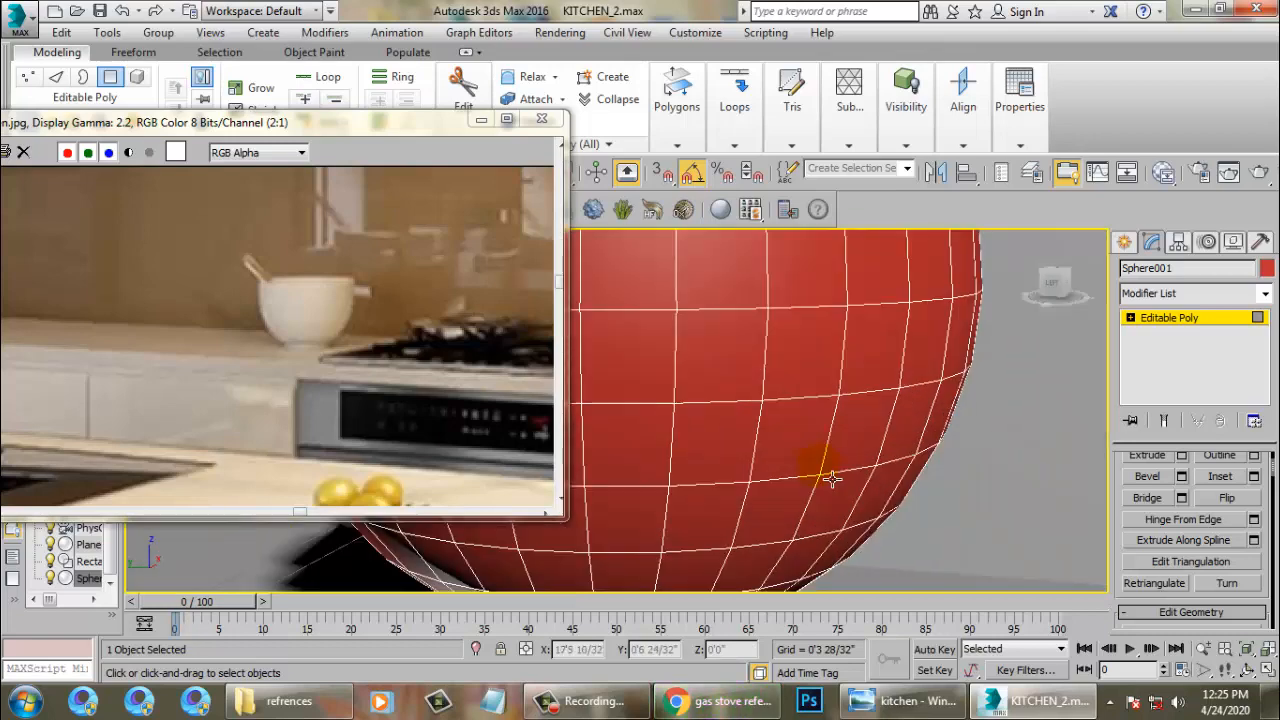
pyautogui.scroll(-5, 829, 474)
pyautogui.moveTo(829, 474); pyautogui.dragTo(961, 462, button='middle')
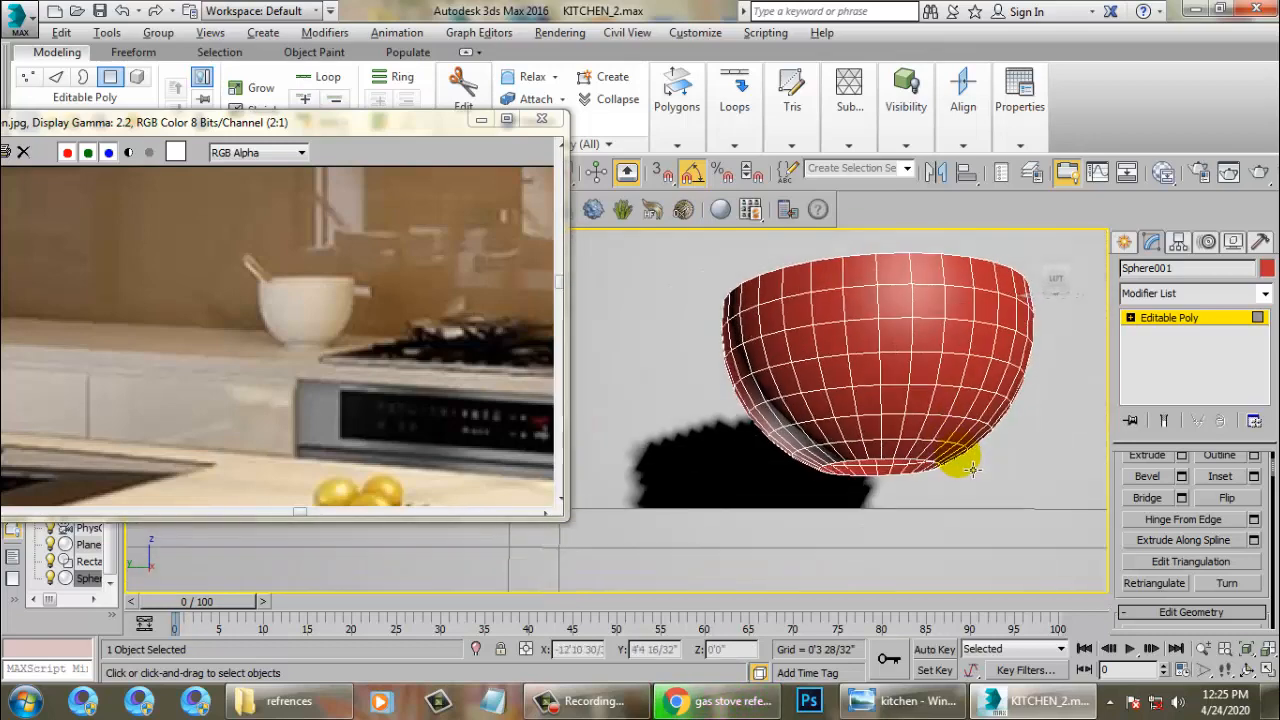
# Step: Select the open border at the bottom of the bowl and cap it
pyautogui.scroll(3, 948, 473)
pyautogui.scroll(4, 948, 473)
pyautogui.press('3')
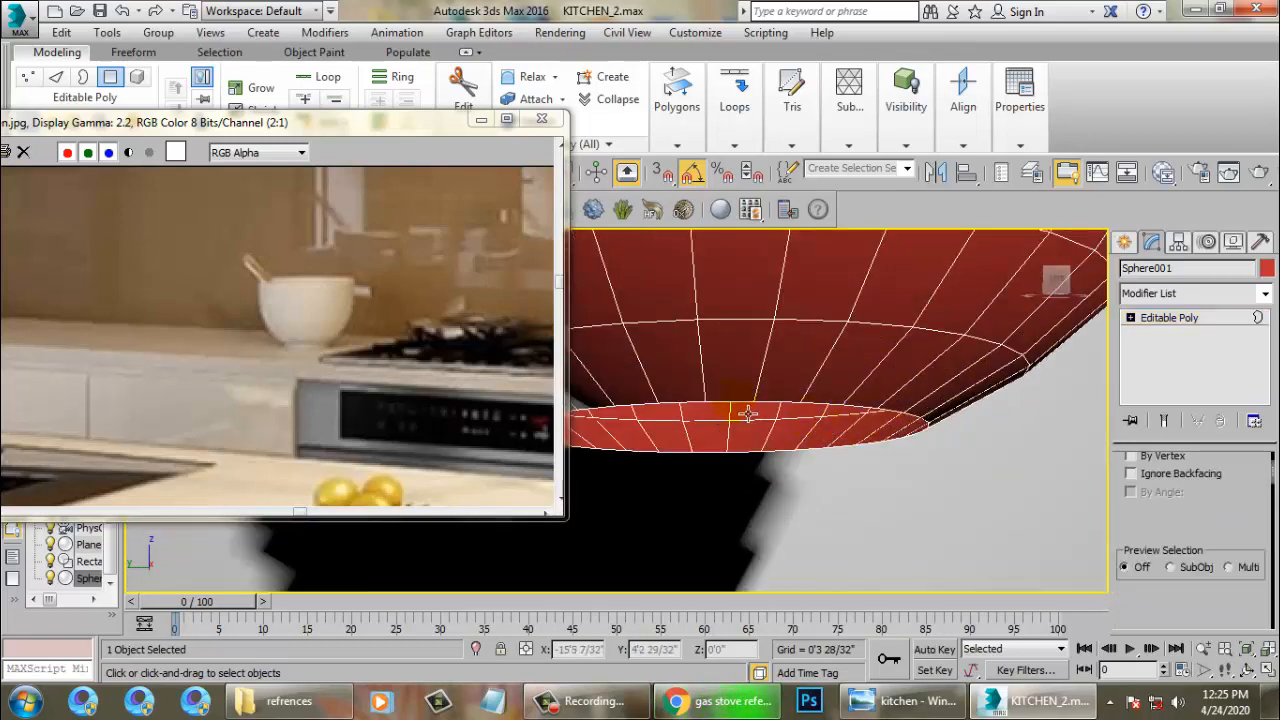
pyautogui.click(731, 416)
pyautogui.rightClick(731, 416)
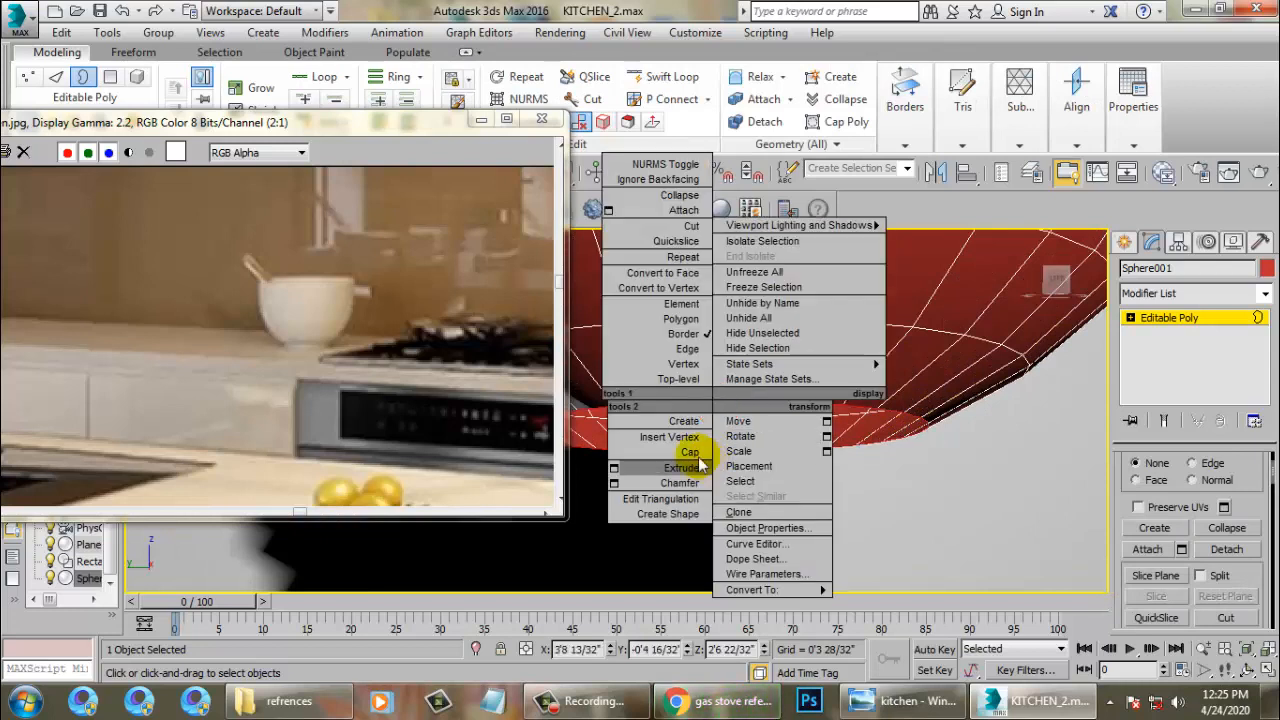
pyautogui.click(743, 420)
# Step: Extrude the bowl's bottom cap polygon by 0'0 9/32" to form a base foot
pyautogui.press('4')
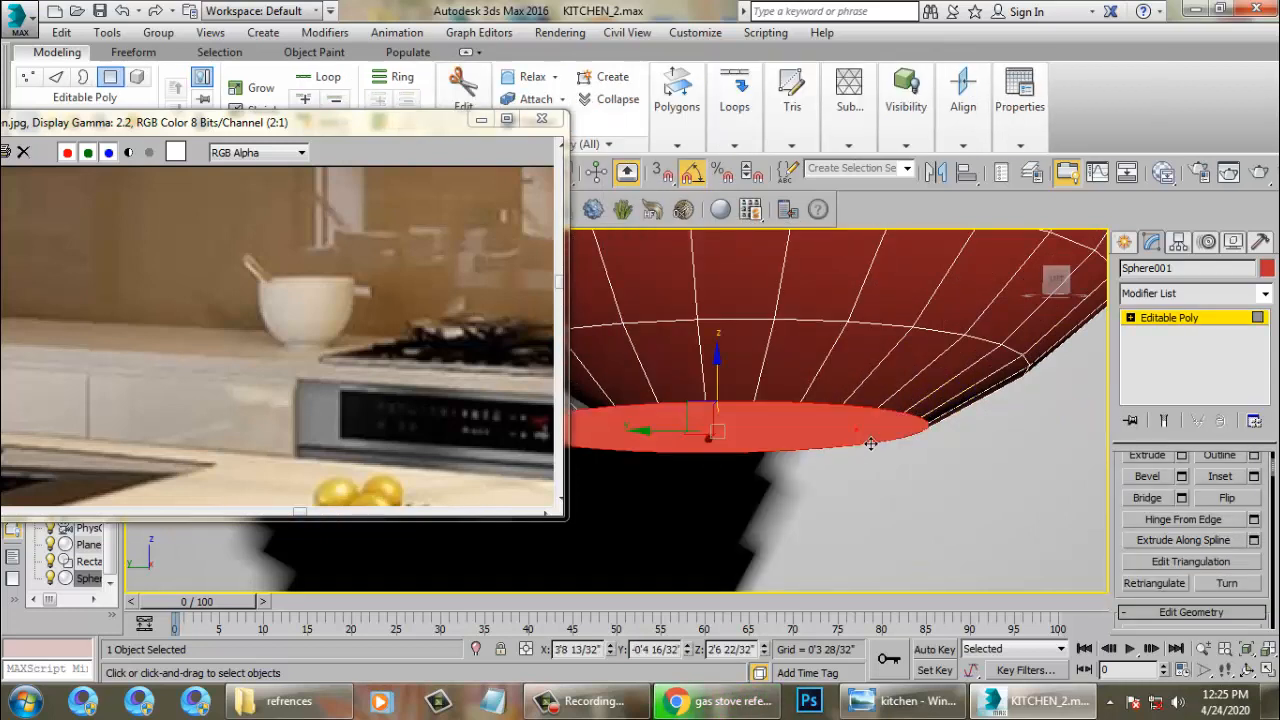
pyautogui.click(1182, 456)
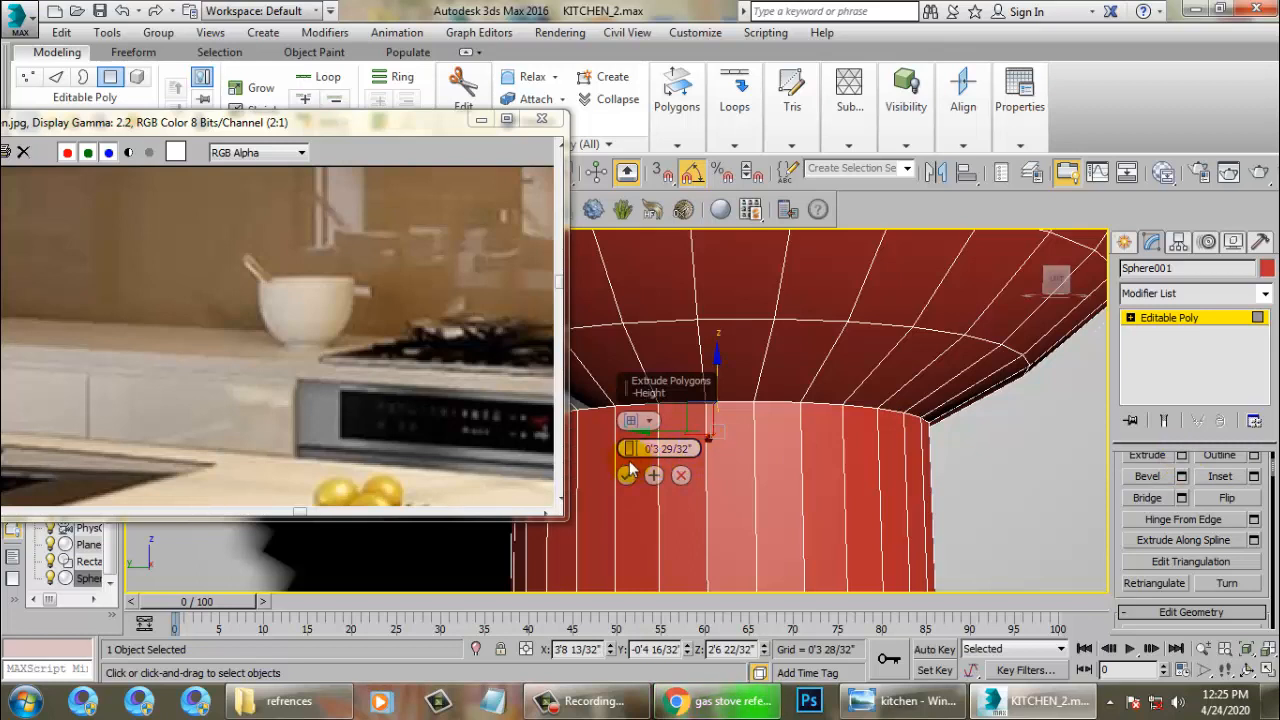
pyautogui.moveTo(639, 487); pyautogui.dragTo(654, 521)
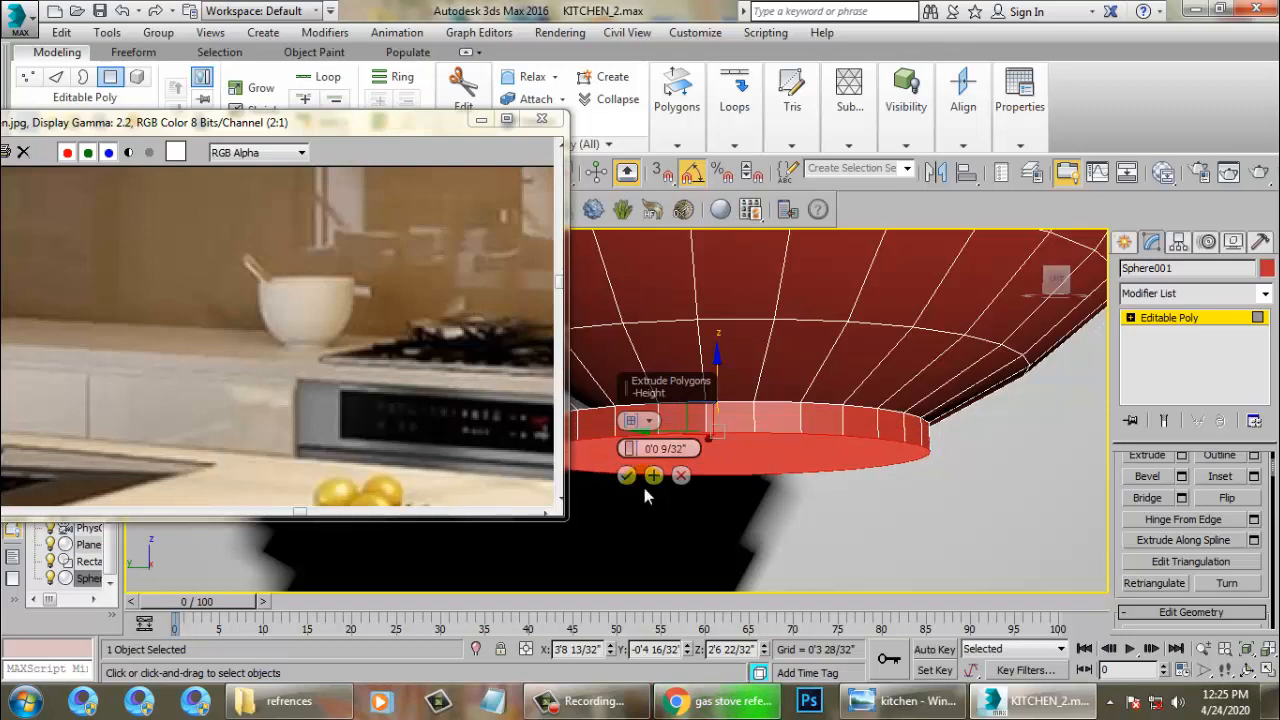
pyautogui.click(629, 477)
# Step: Select a two-by-two block of polygons just below the bowl's rim and extrude it outward as a handle
pyautogui.scroll(-8, 633, 474)
pyautogui.scroll(4, 715, 472)
pyautogui.keyDown('alt'); pyautogui.moveTo(717, 474); pyautogui.dragTo(727, 500, button='middle'); pyautogui.keyUp('alt')
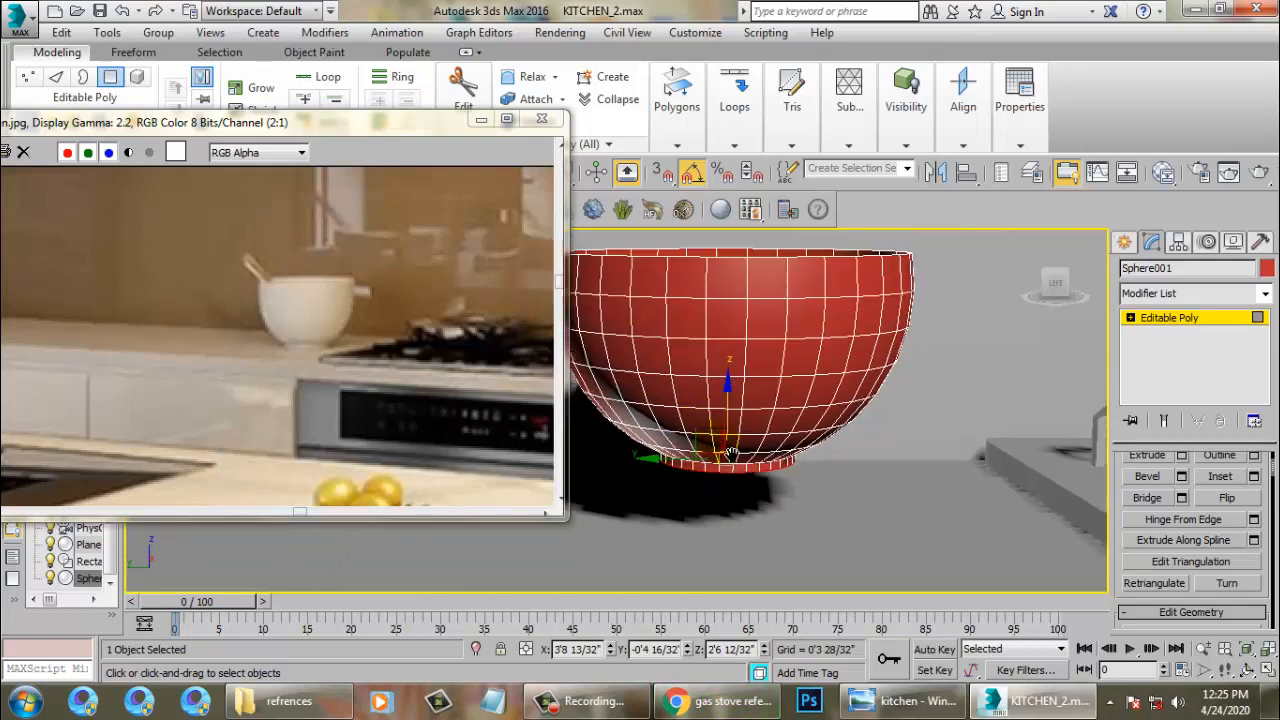
pyautogui.moveTo(735, 385); pyautogui.dragTo(940, 493, button='middle')
pyautogui.click(903, 447)
pyautogui.keyDown('ctrl'); pyautogui.click(899, 418); pyautogui.keyUp('ctrl')
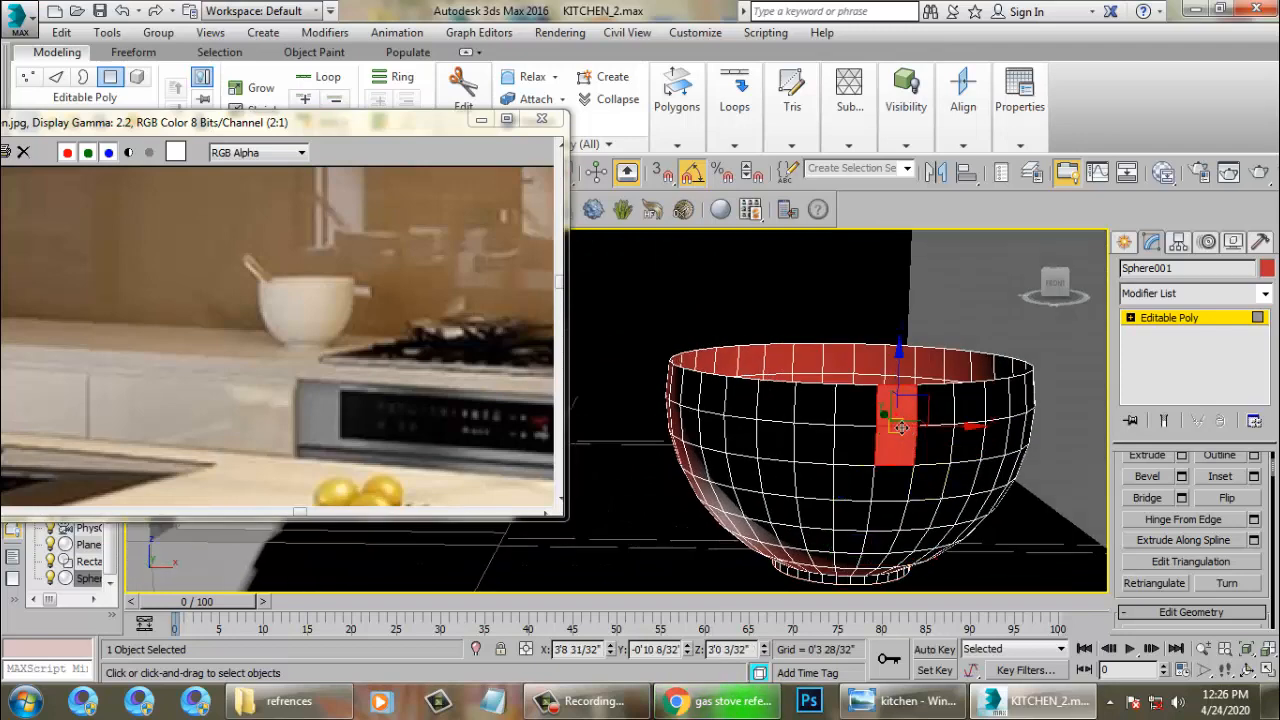
pyautogui.keyDown('ctrl'); pyautogui.click(866, 418); pyautogui.keyUp('ctrl')
pyautogui.keyDown('ctrl'); pyautogui.click(868, 447); pyautogui.keyUp('ctrl')
pyautogui.click(1181, 456)
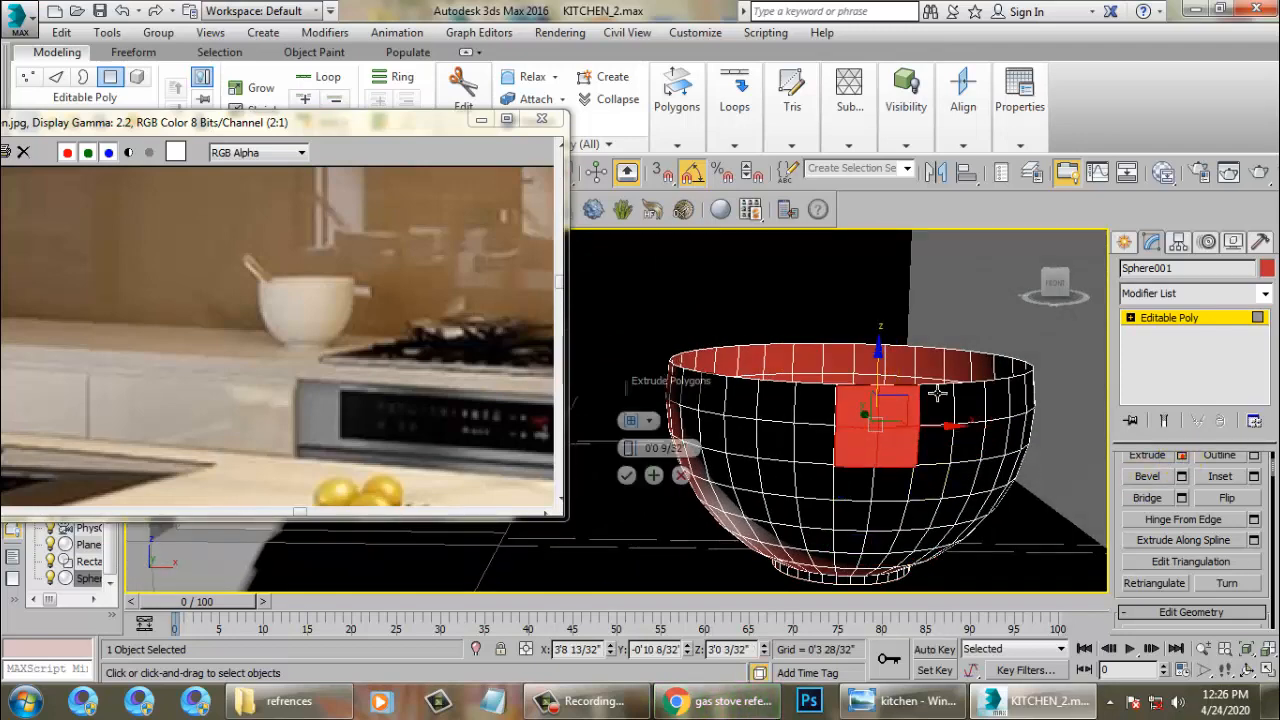
pyautogui.keyDown('alt'); pyautogui.moveTo(880, 400); pyautogui.dragTo(736, 476, button='middle'); pyautogui.keyUp('alt')
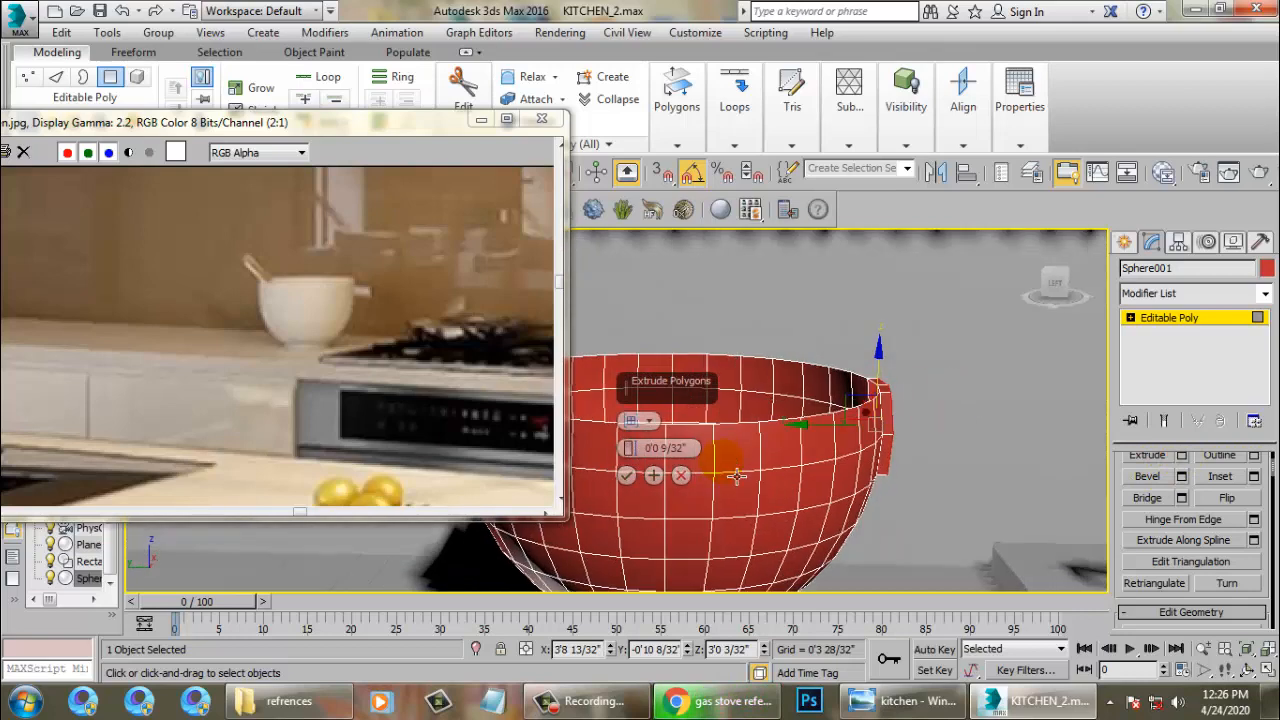
pyautogui.moveTo(630, 450); pyautogui.dragTo(630, 448)
pyautogui.click(625, 476)
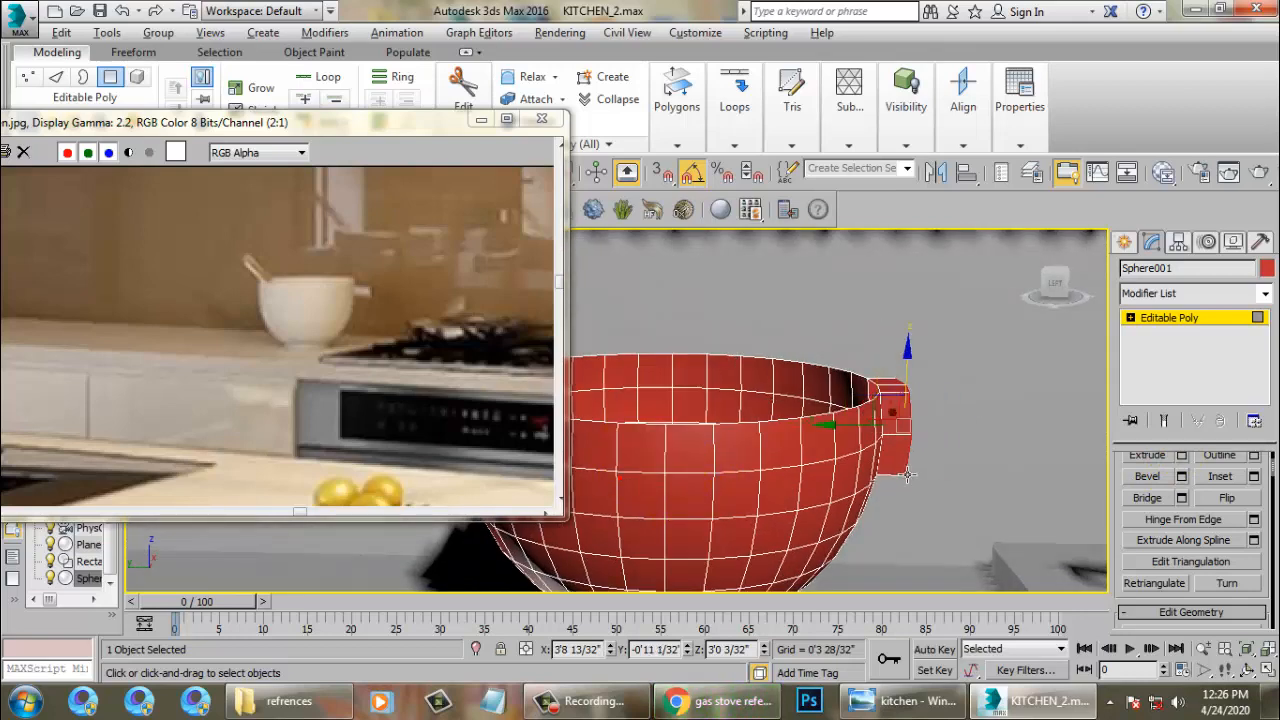
# Step: Move the handle's lower vertices inward to taper its underside toward the bowl, and exit sub-object editing
pyautogui.press('1')
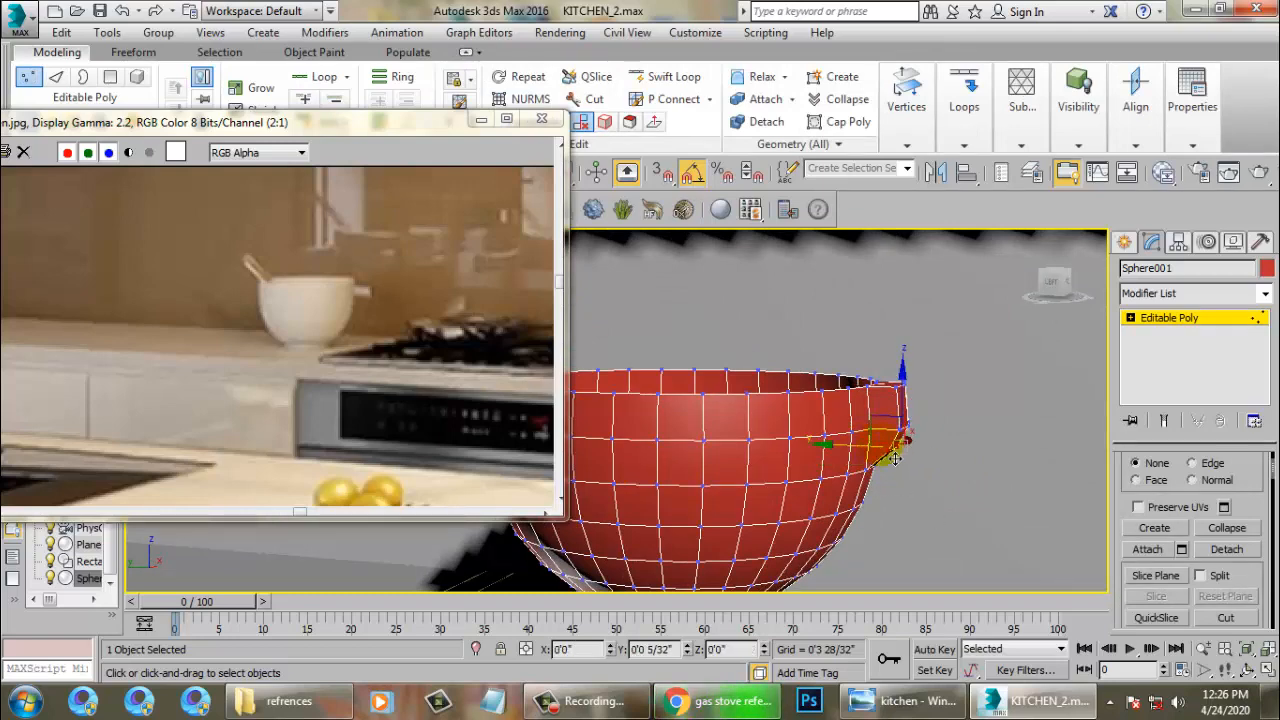
pyautogui.moveTo(895, 458); pyautogui.dragTo(887, 459)
pyautogui.click(1176, 321)
# Step: Apply a Shell modifier to the bowl with an outer amount of 0'0 8/32" to give its walls thickness
pyautogui.keyDown('alt'); pyautogui.moveTo(955, 350); pyautogui.dragTo(1120, 364, button='middle'); pyautogui.keyUp('alt')
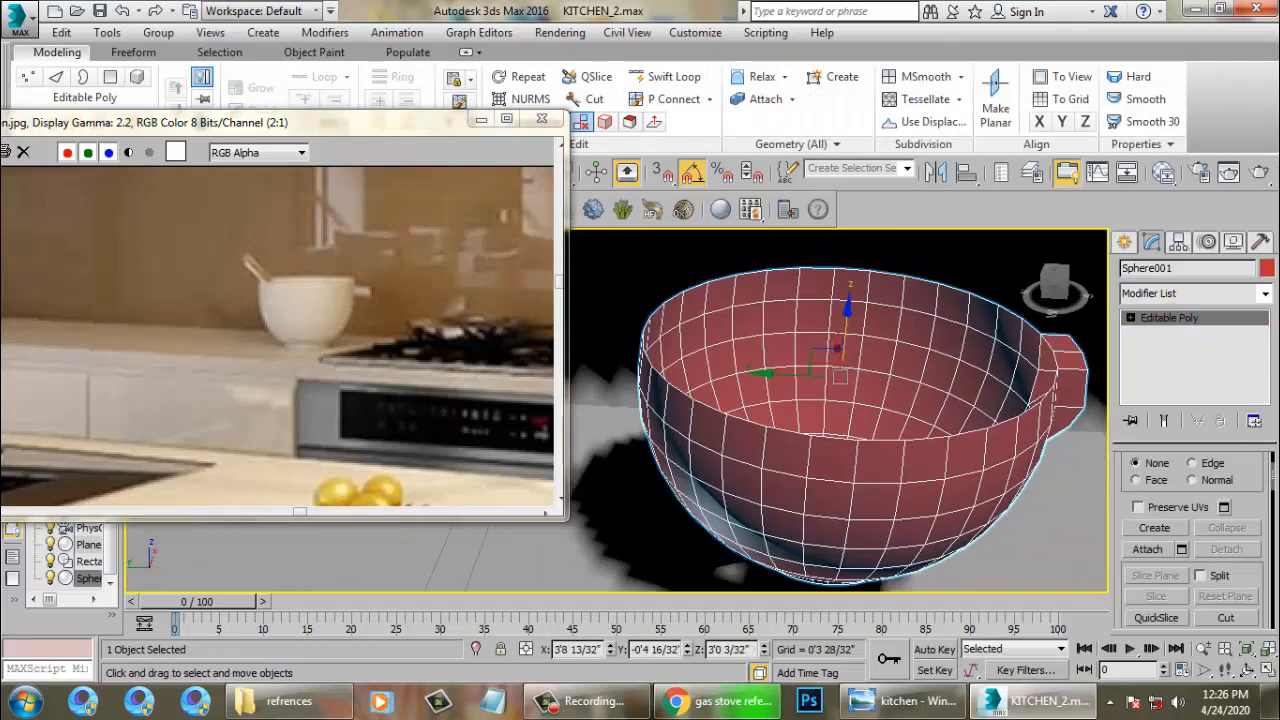
pyautogui.click(1265, 293)
pyautogui.scroll(-15, 1180, 335)
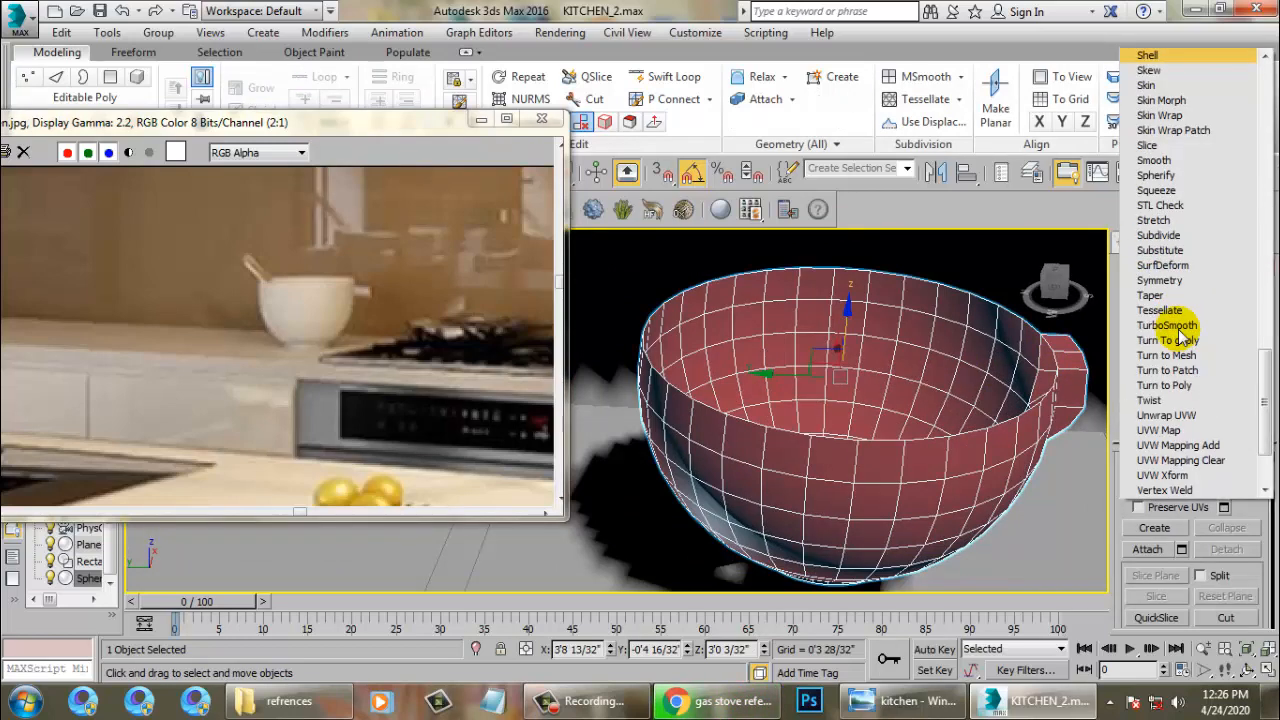
pyautogui.press('Return')
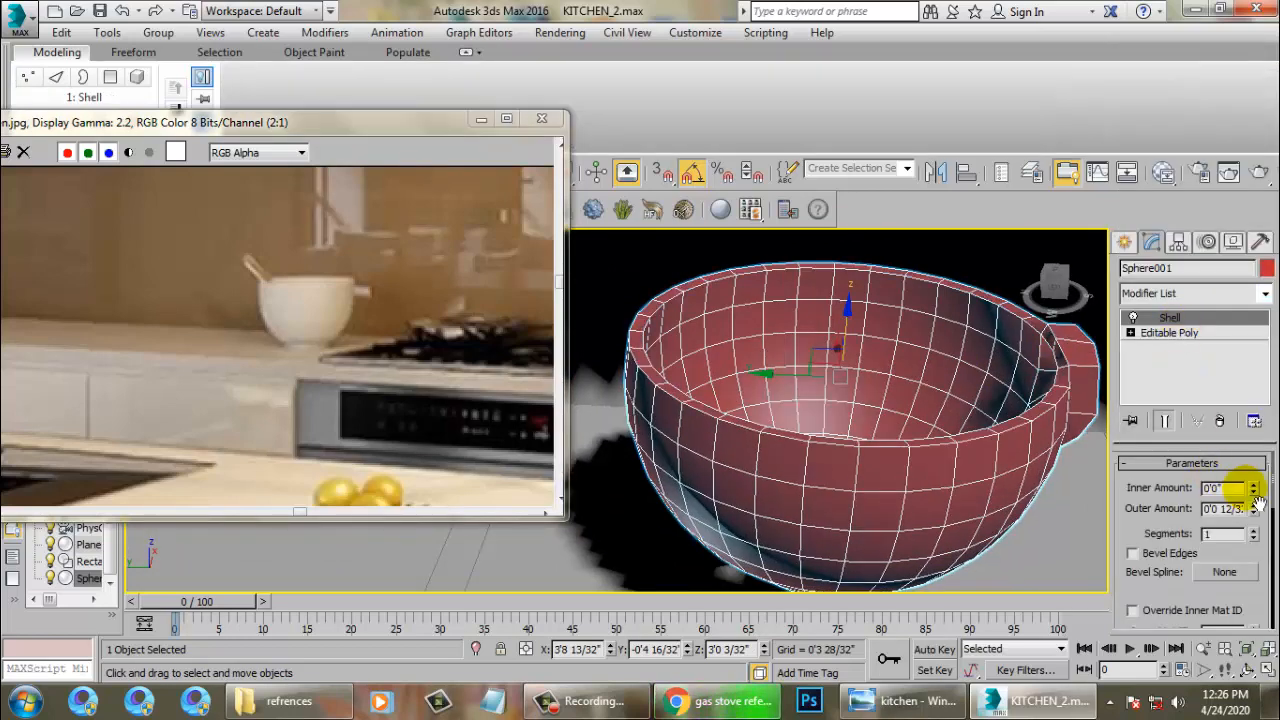
pyautogui.moveTo(1256, 517); pyautogui.dragTo(1256, 546)
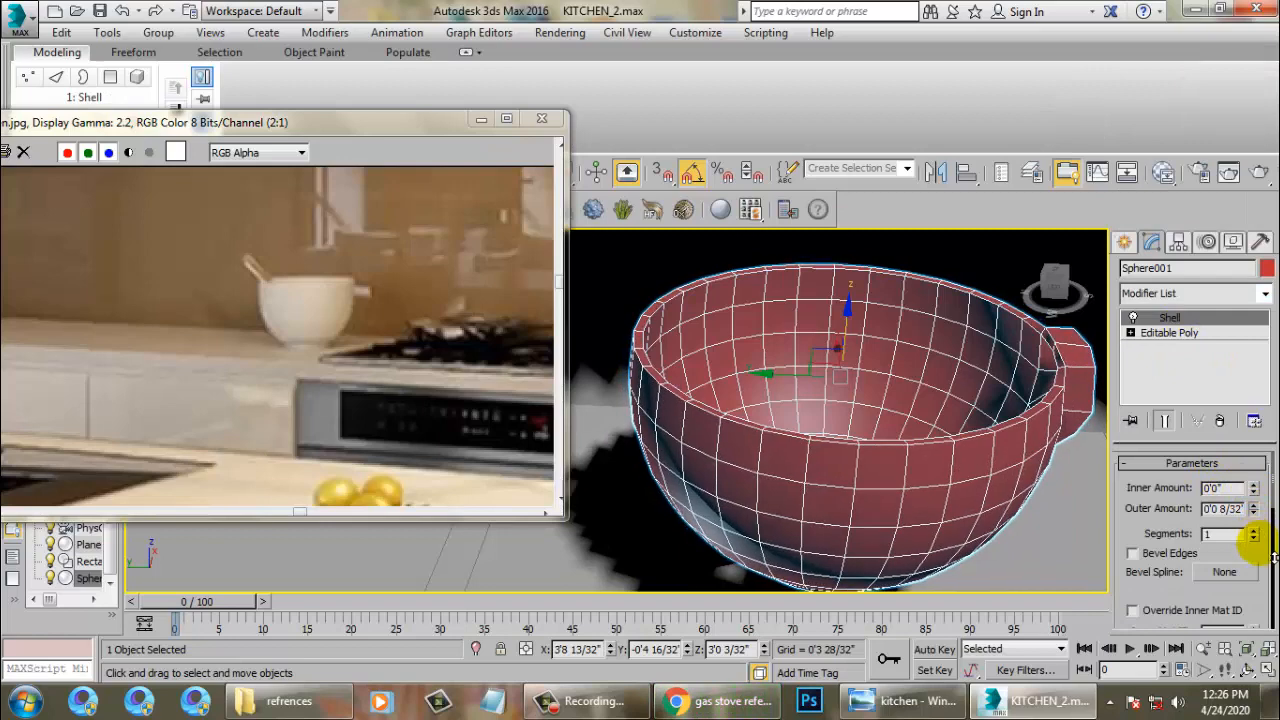
# Step: Scale the bowl down uniformly and lower it onto the countertop
pyautogui.scroll(-6, 900, 460)
pyautogui.scroll(3, 880, 440)
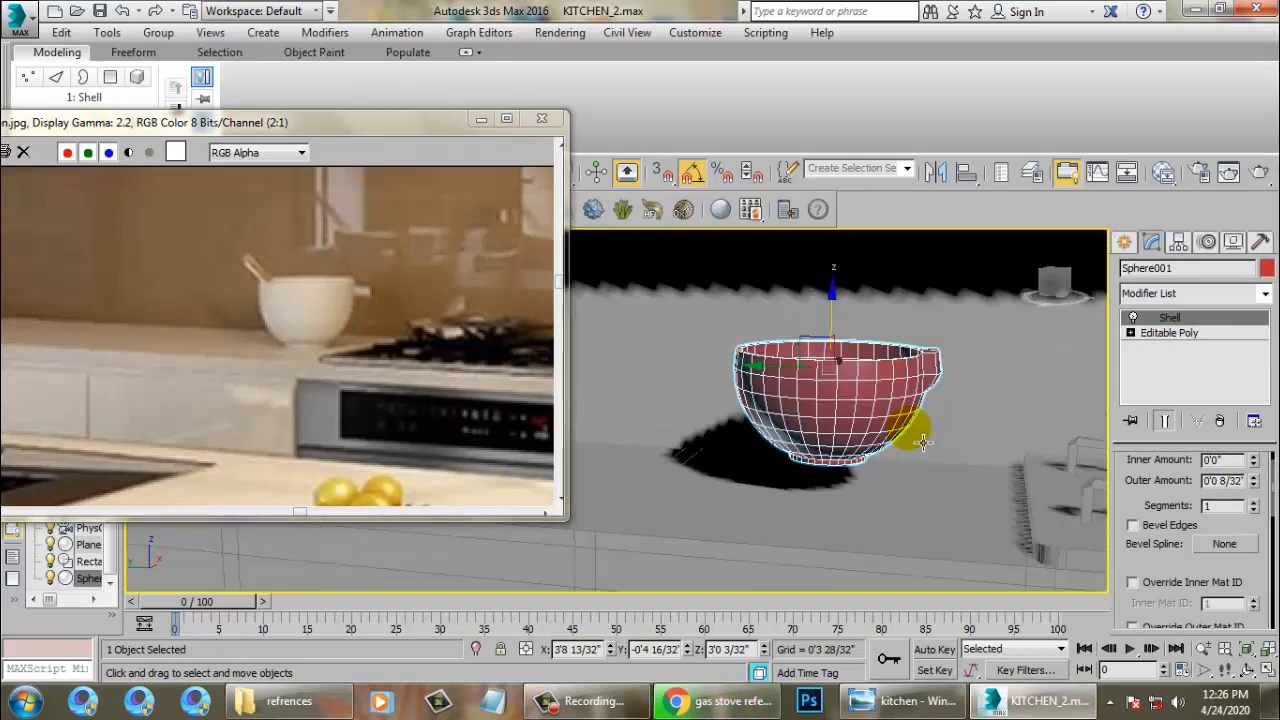
pyautogui.press('r')
pyautogui.moveTo(868, 401)
pyautogui.mouseDown()
pyautogui.moveTo(860, 425)
pyautogui.moveTo(866, 392)
pyautogui.mouseUp()
pyautogui.press('w')
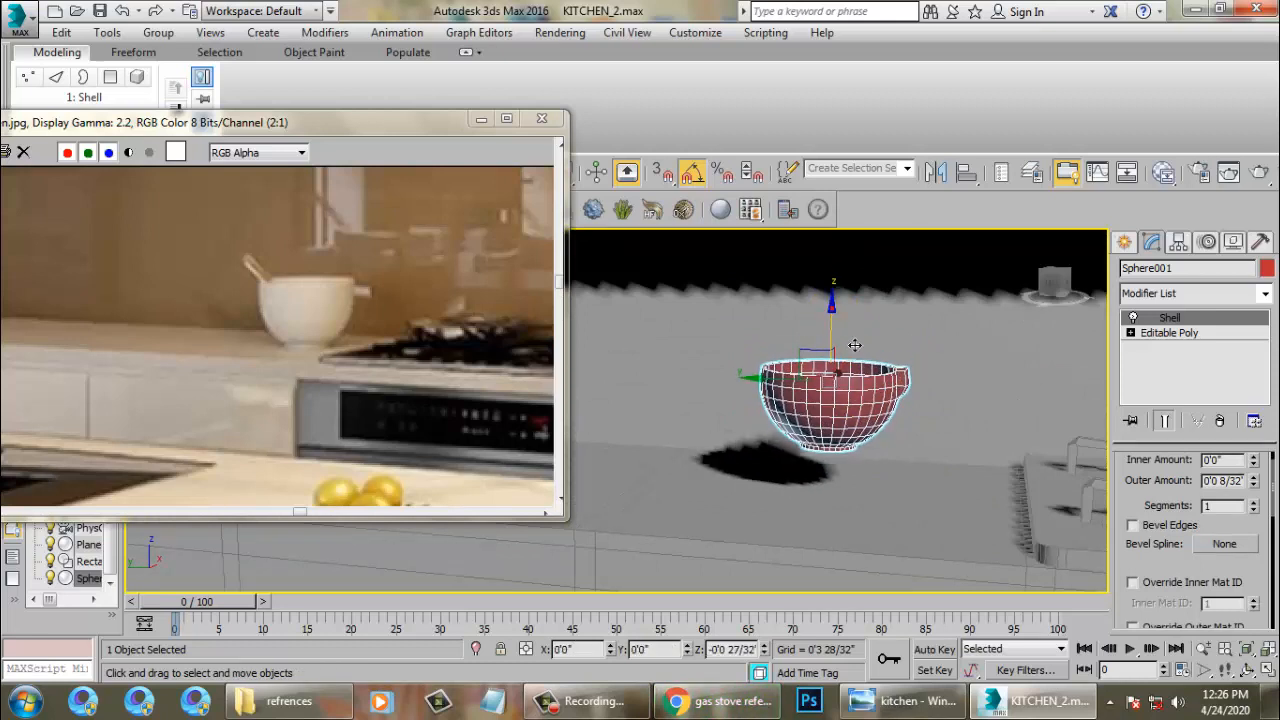
pyautogui.moveTo(852, 245); pyautogui.dragTo(888, 390)
# Step: In the front view, shift the bowl about 1" along the X axis, and check that its base sits on the countertop
pyautogui.press('f')
pyautogui.press('z')
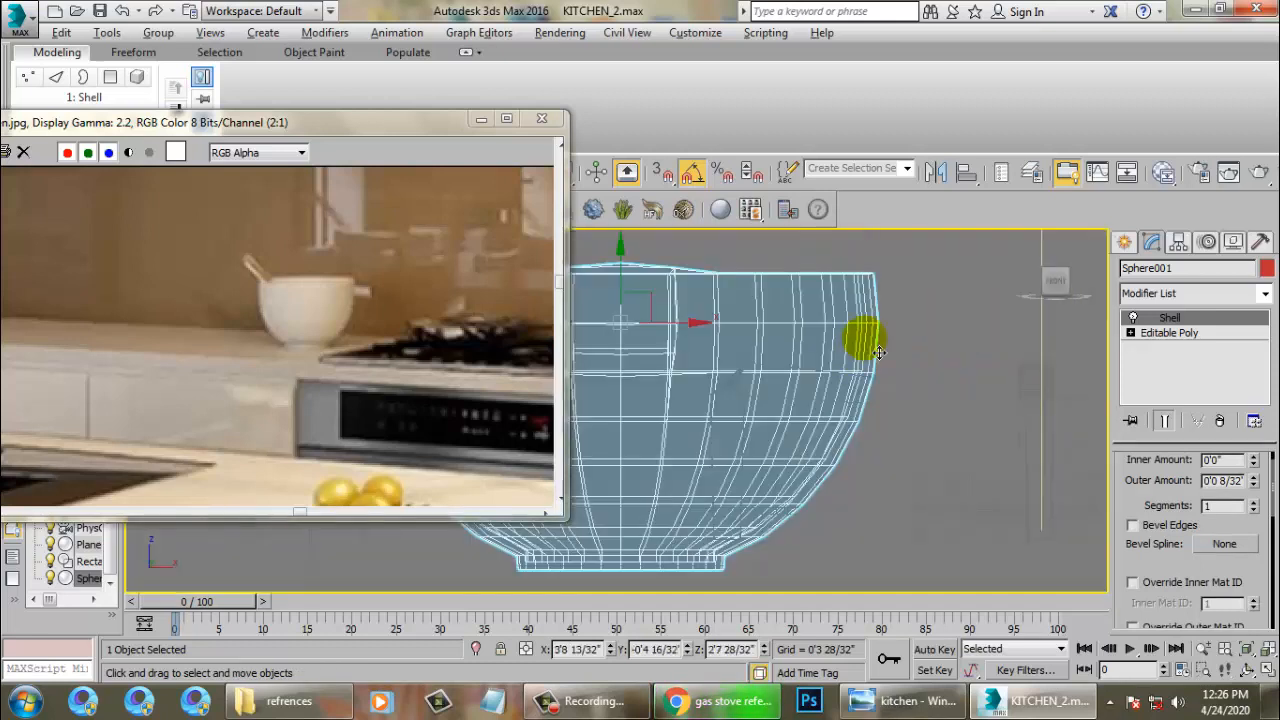
pyautogui.moveTo(879, 353); pyautogui.dragTo(877, 338, button='middle')
pyautogui.moveTo(815, 367); pyautogui.dragTo(830, 368, button='middle')
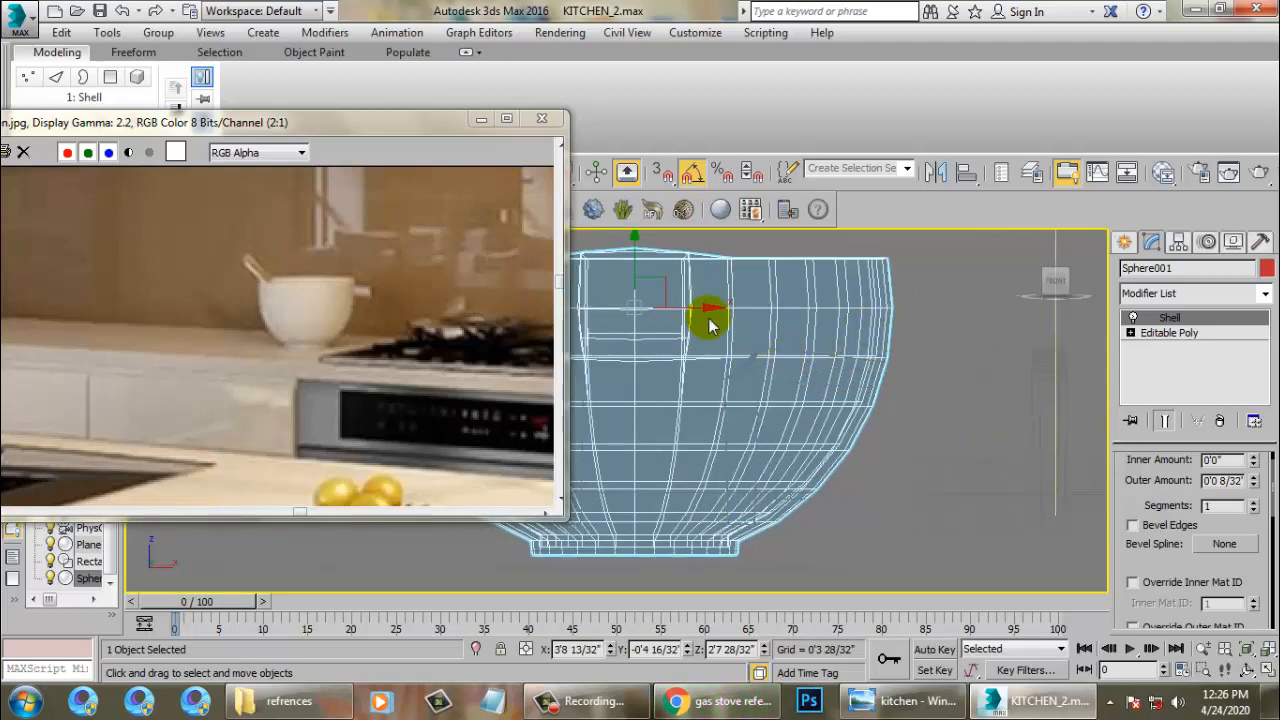
pyautogui.moveTo(699, 309); pyautogui.dragTo(755, 320)
pyautogui.hotkey('alt', 'w')
pyautogui.rightClick(900, 465)
pyautogui.hotkey('alt', 'w')
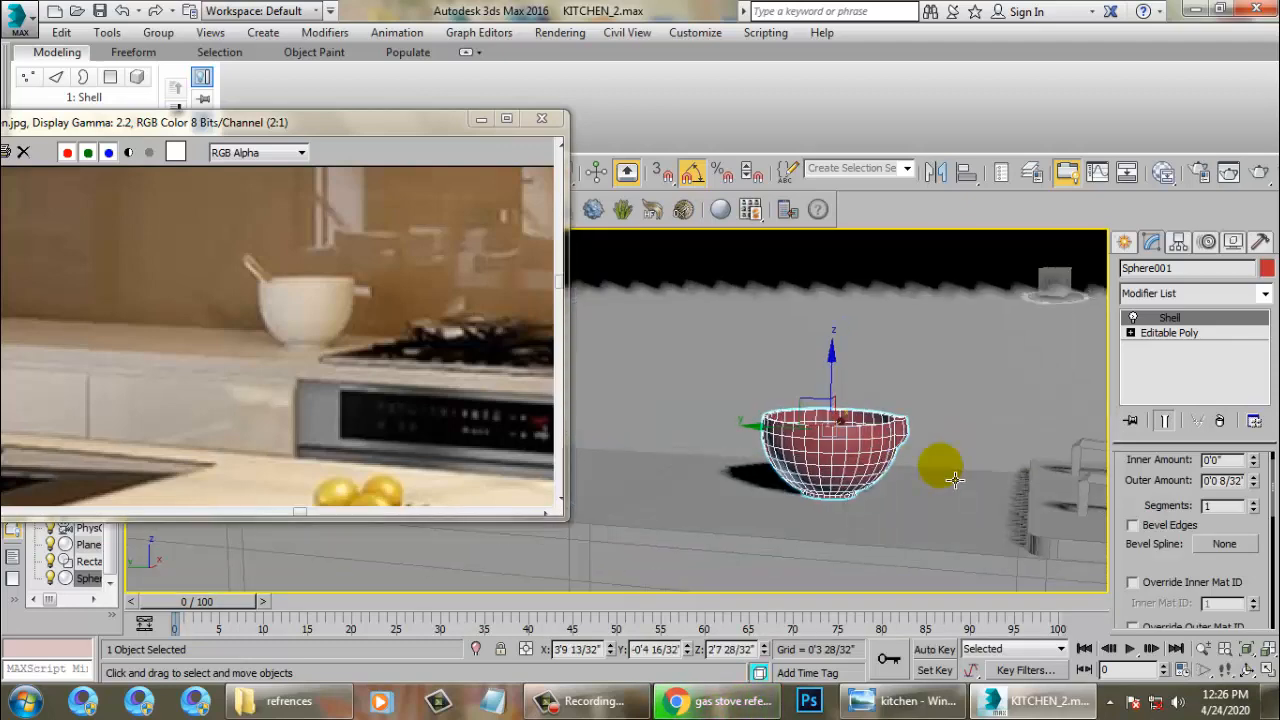
pyautogui.scroll(10, 955, 480)
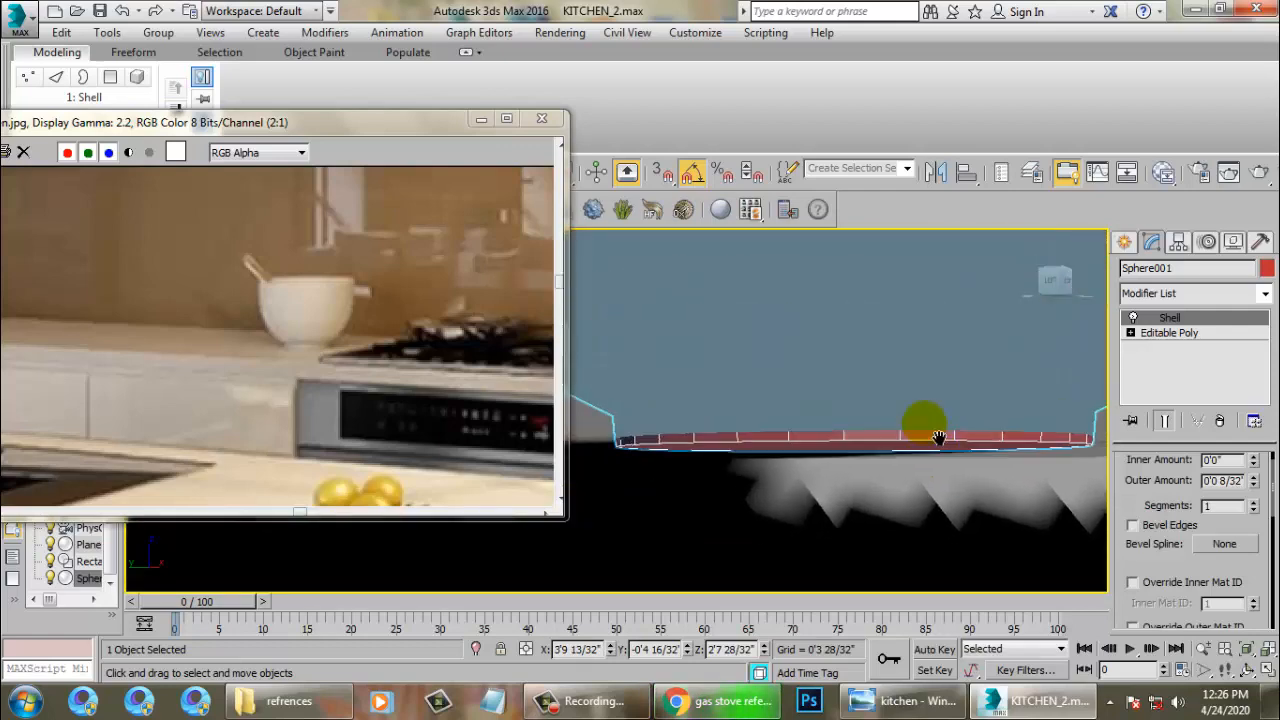
pyautogui.keyDown('alt'); pyautogui.moveTo(939, 438); pyautogui.dragTo(945, 446, button='middle'); pyautogui.keyUp('alt')
pyautogui.scroll(-10, 945, 446)
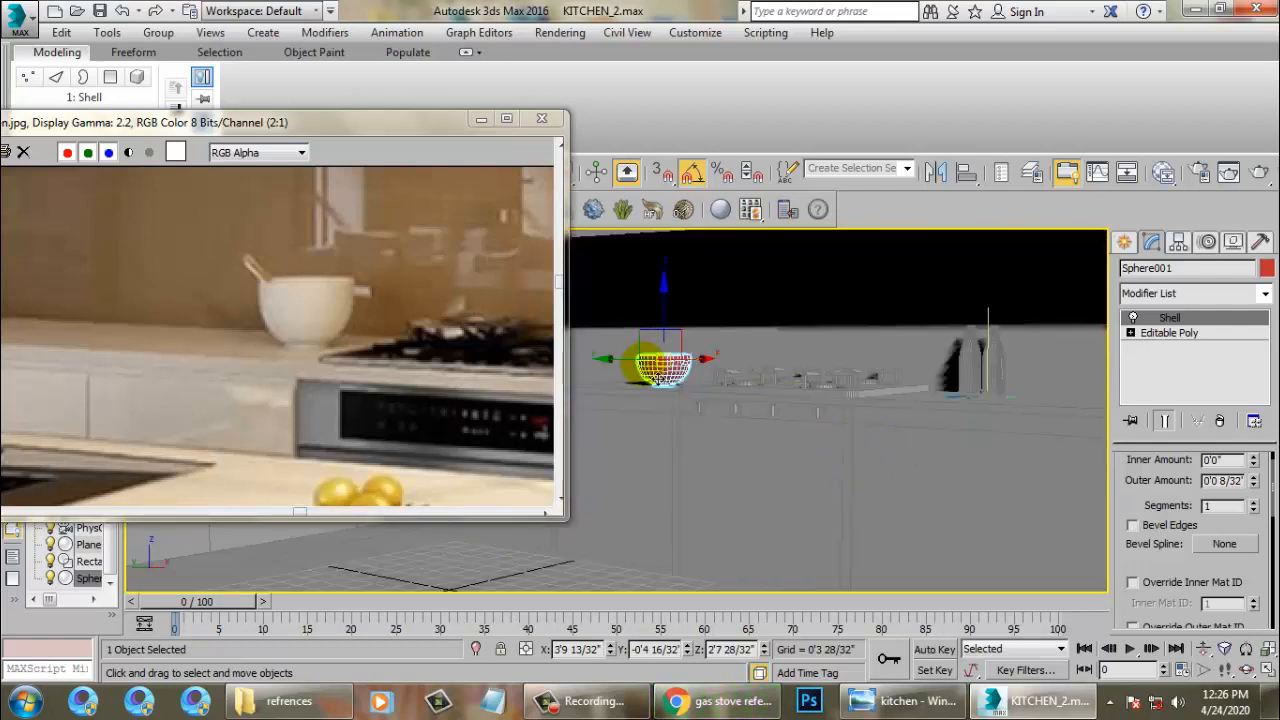
# Step: Assign a new object color to the bowl and minimize the reference picture window
pyautogui.rightClick(951, 426)
pyautogui.click(1031, 360)
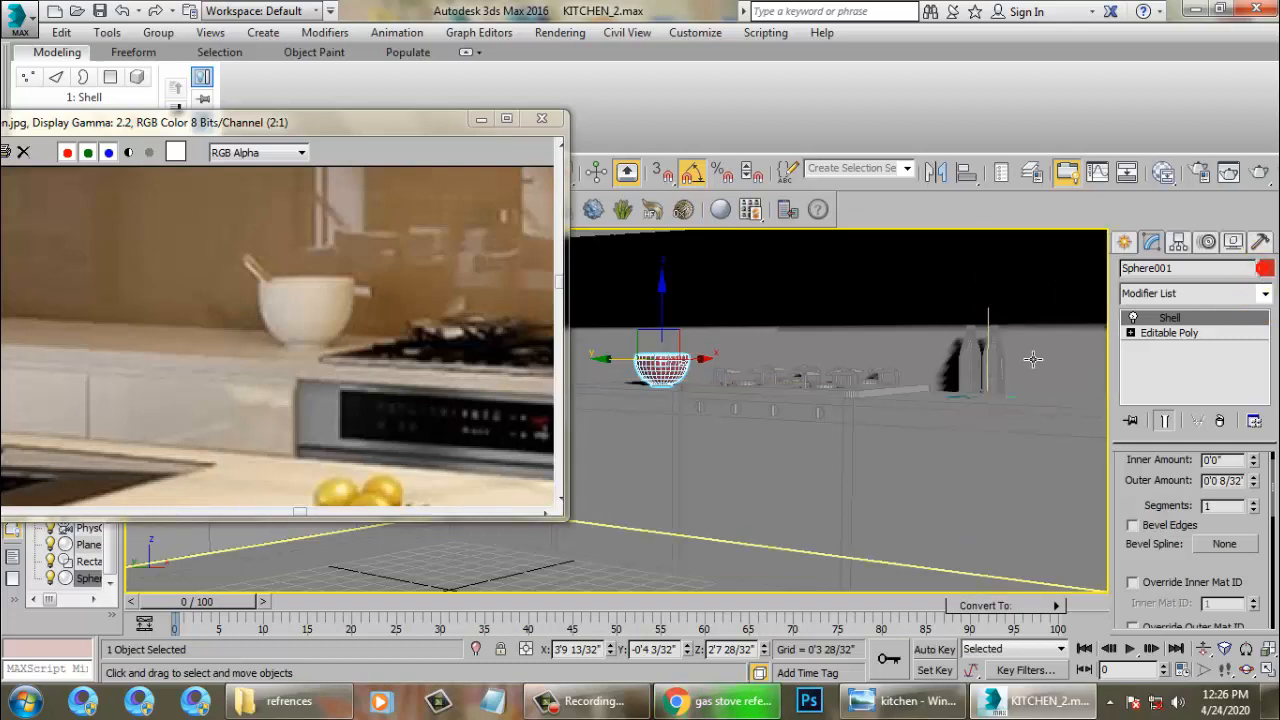
pyautogui.click(1266, 269)
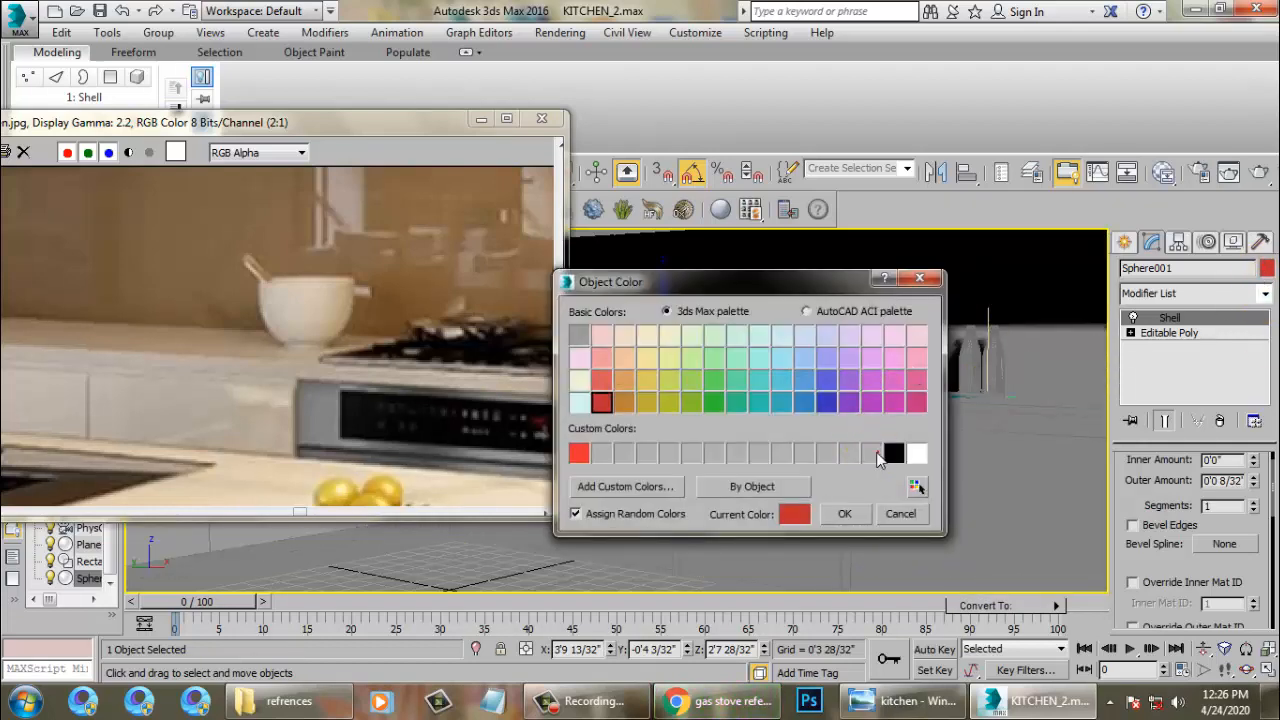
pyautogui.click(845, 514)
pyautogui.click(481, 119)
pyautogui.click(871, 557)
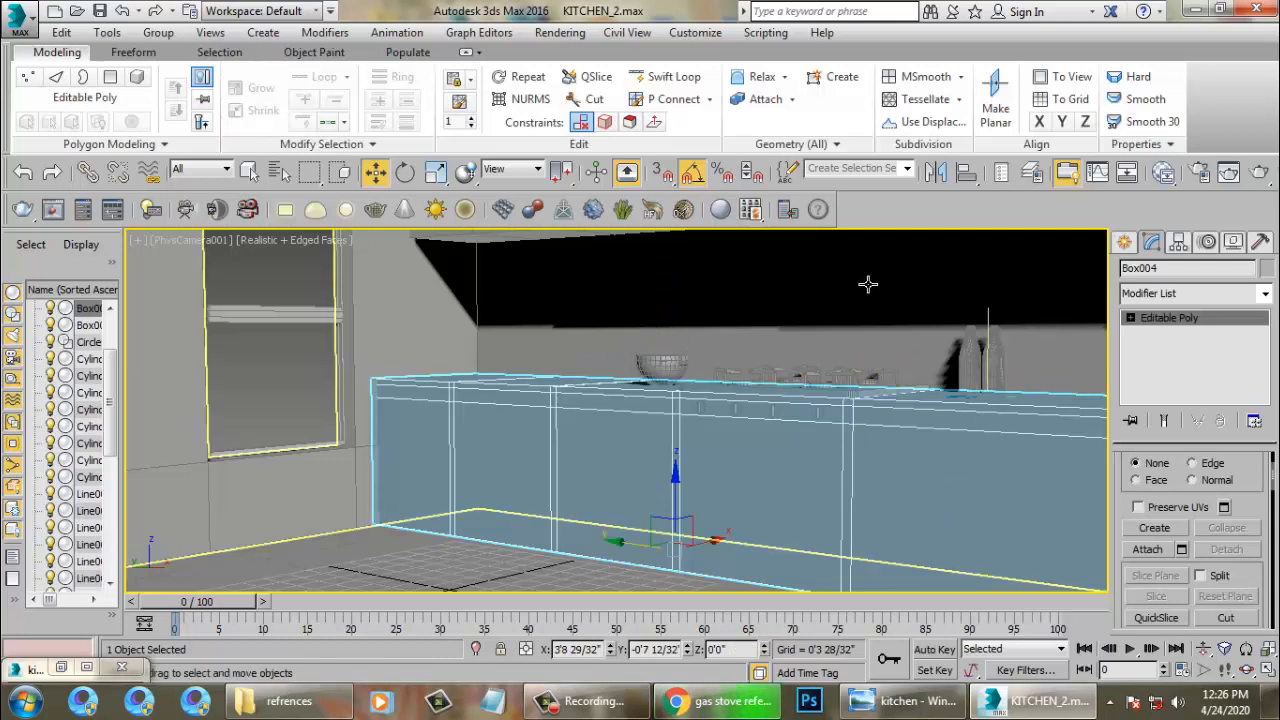
pyautogui.click(885, 311)
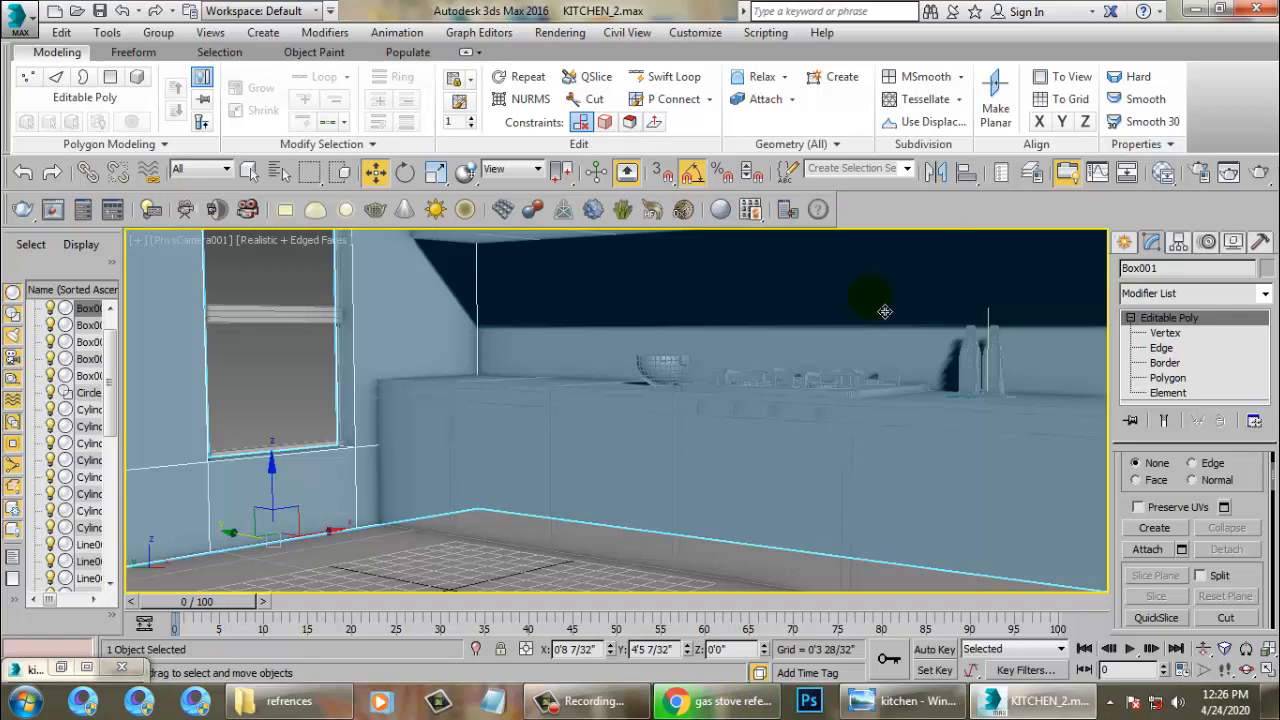
pyautogui.click(585, 701)
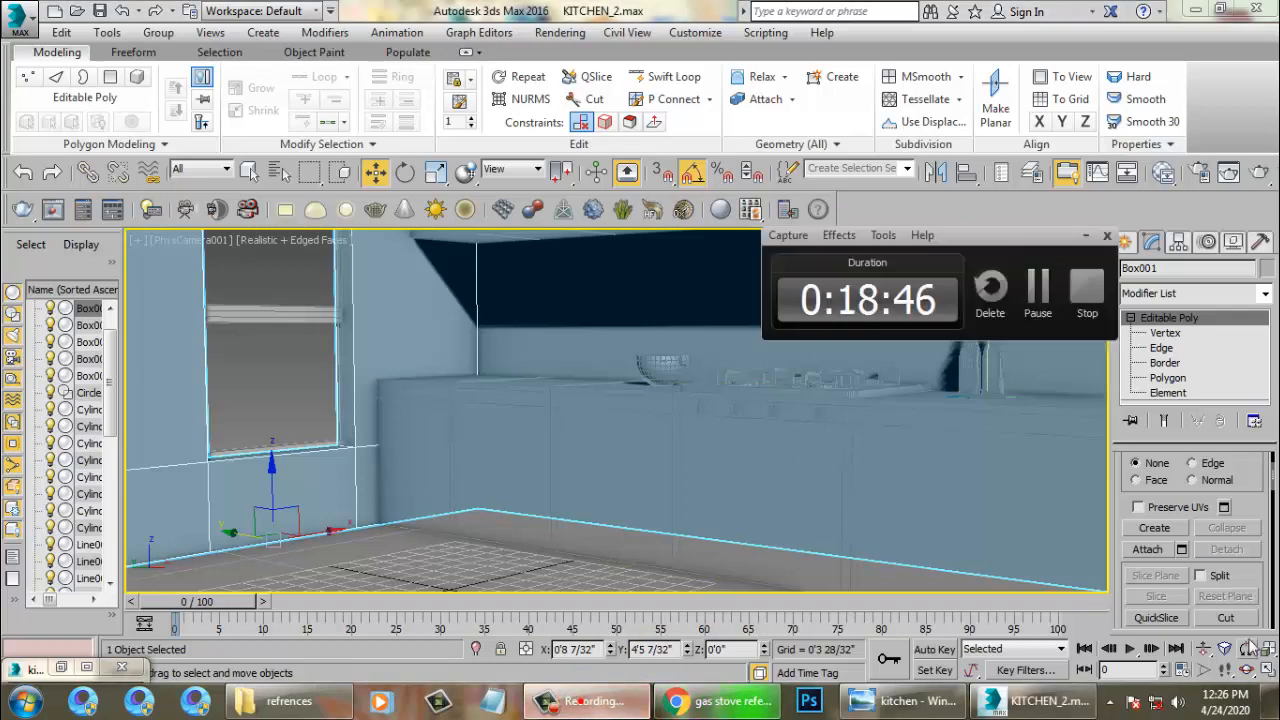
pyautogui.click(1089, 290)
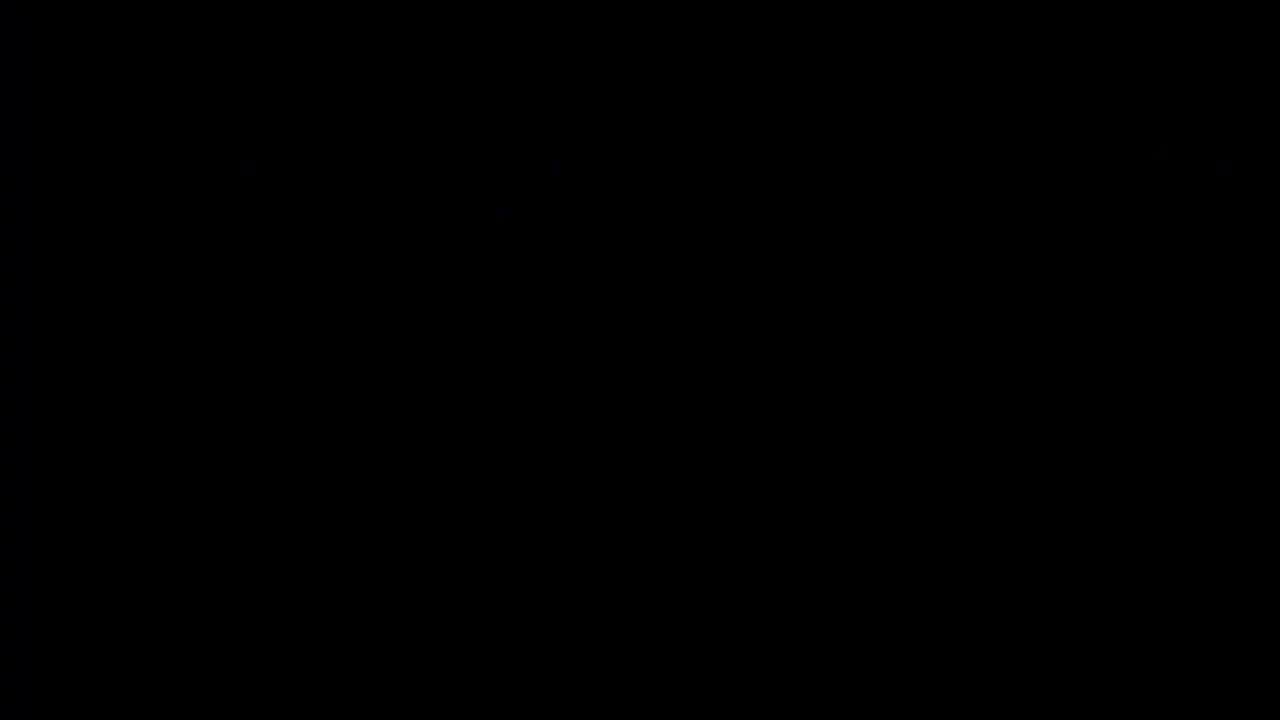